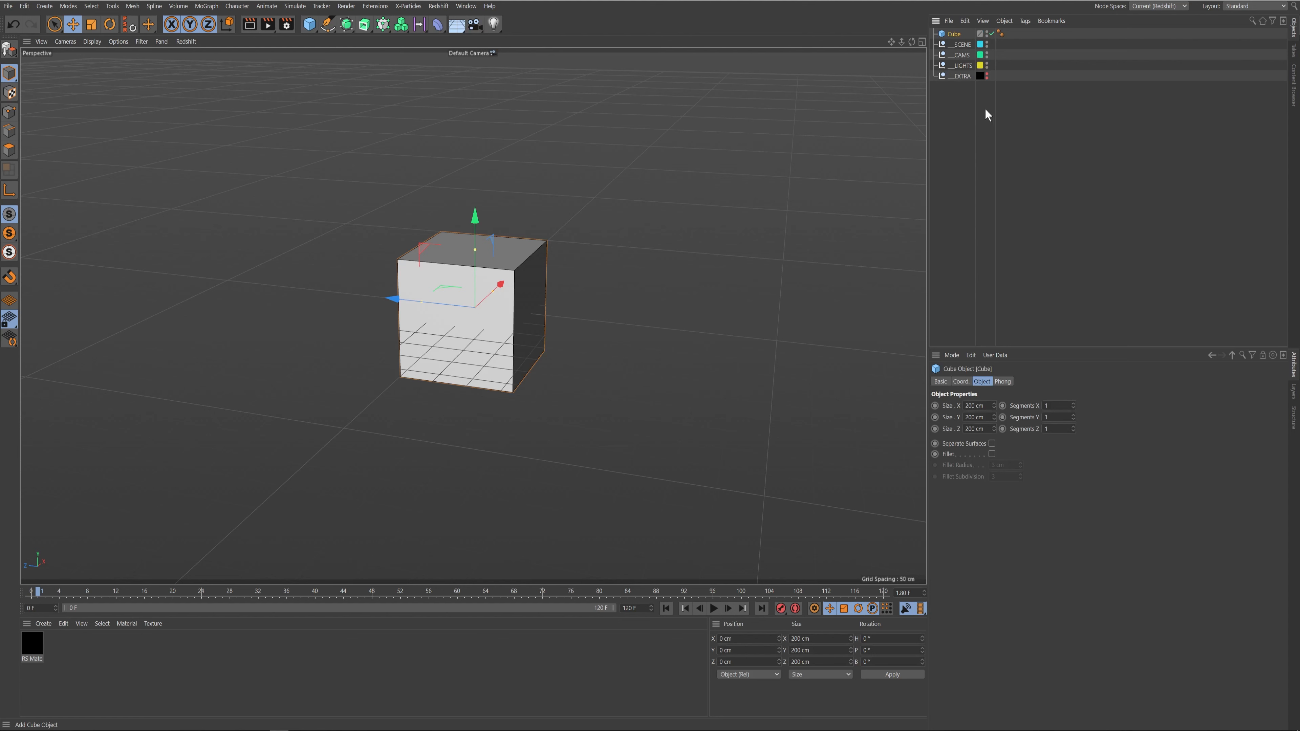
Step: Add a sphere and move it along the Z axis to about 318 cm beside the cube
left_click(308, 28)
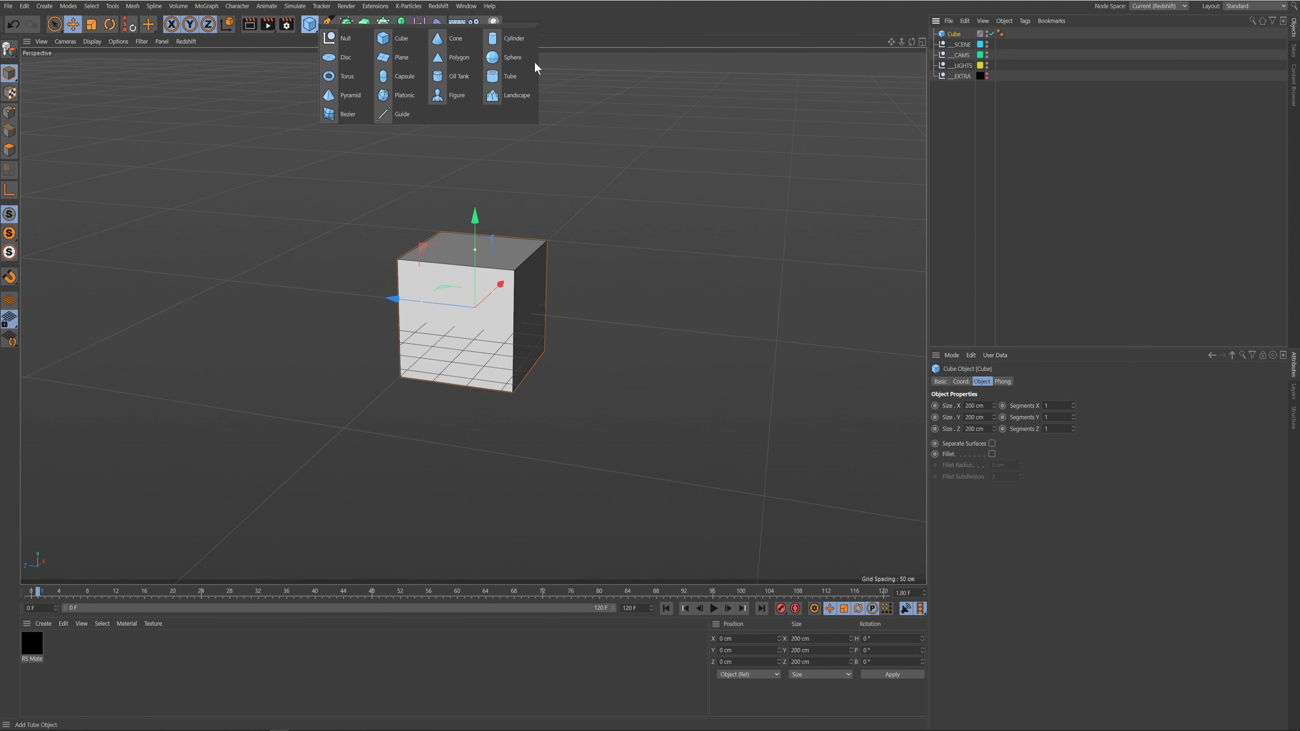
left_click(512, 57)
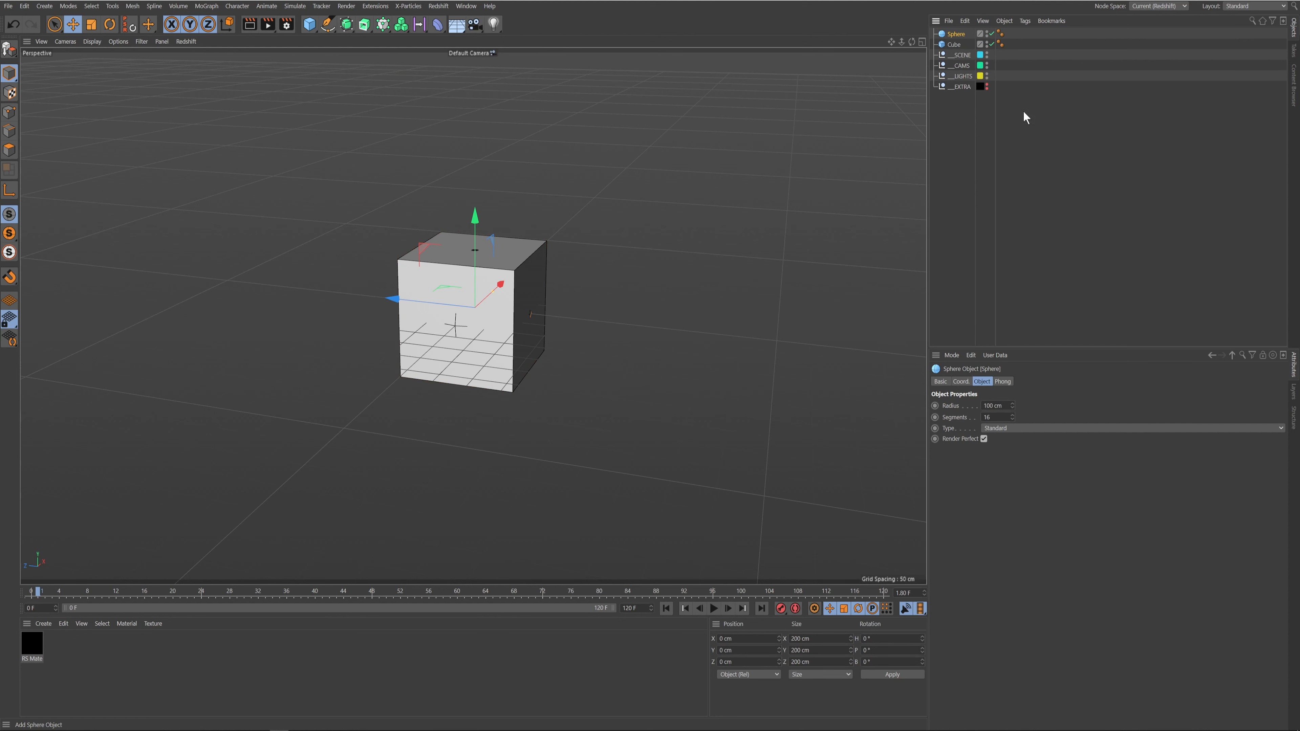
left_click_drag(458, 312, 294, 307)
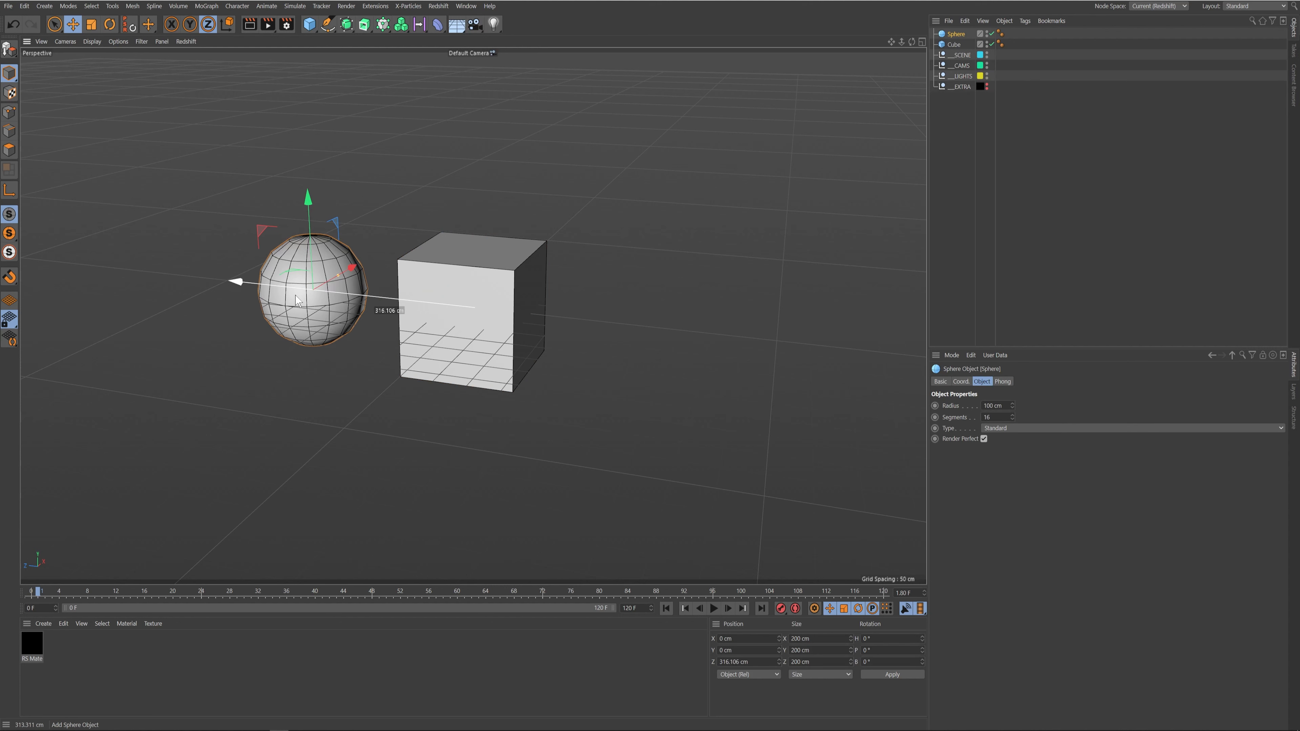
Step: Duplicate the sphere and move the copy along Z to about -310 cm on the cube's opposite side
left_click(309, 24)
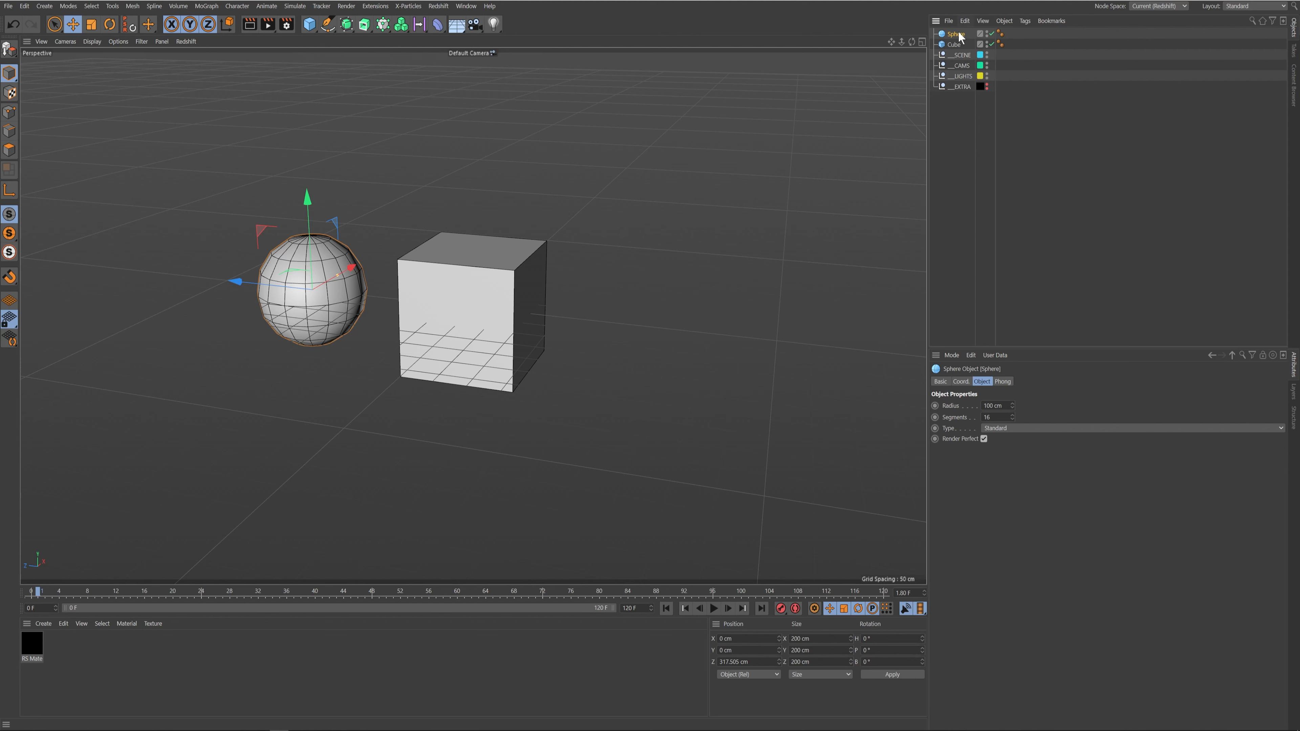
left_click_drag(958, 41, 959, 43, "ctrl")
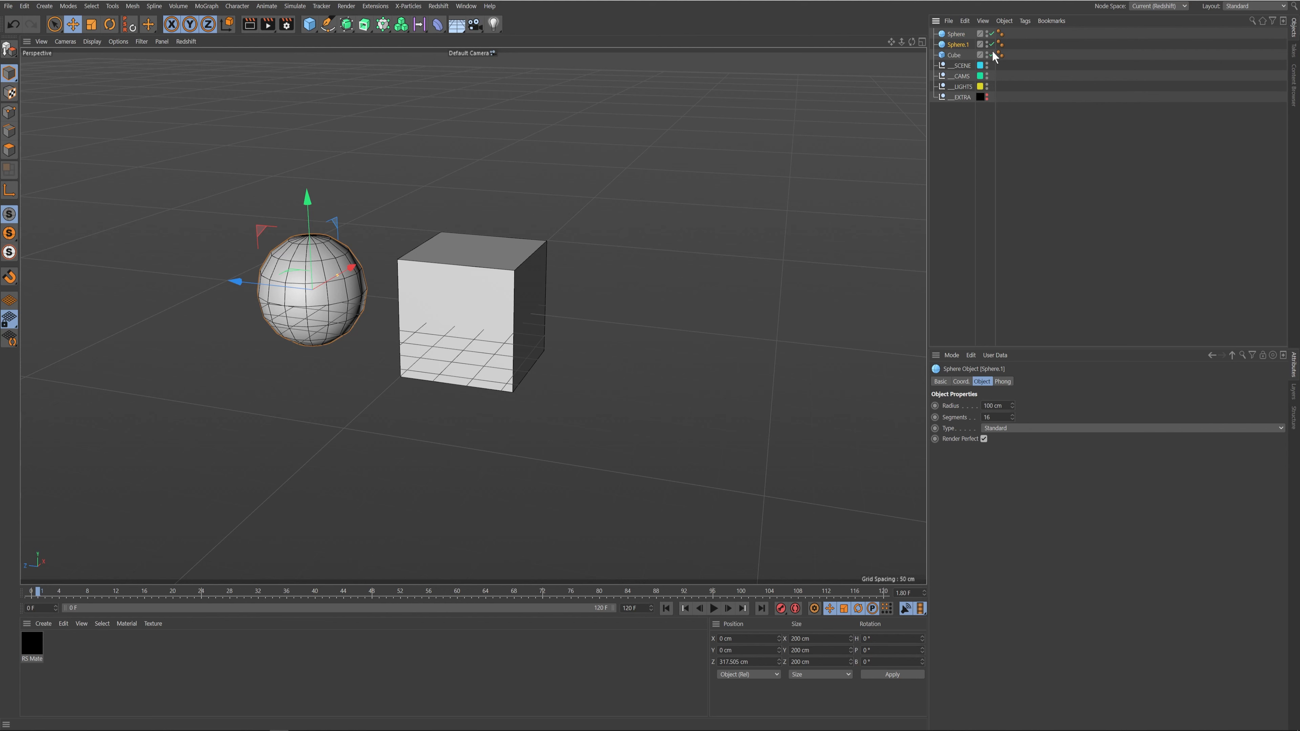
left_click_drag(272, 294, 615, 332)
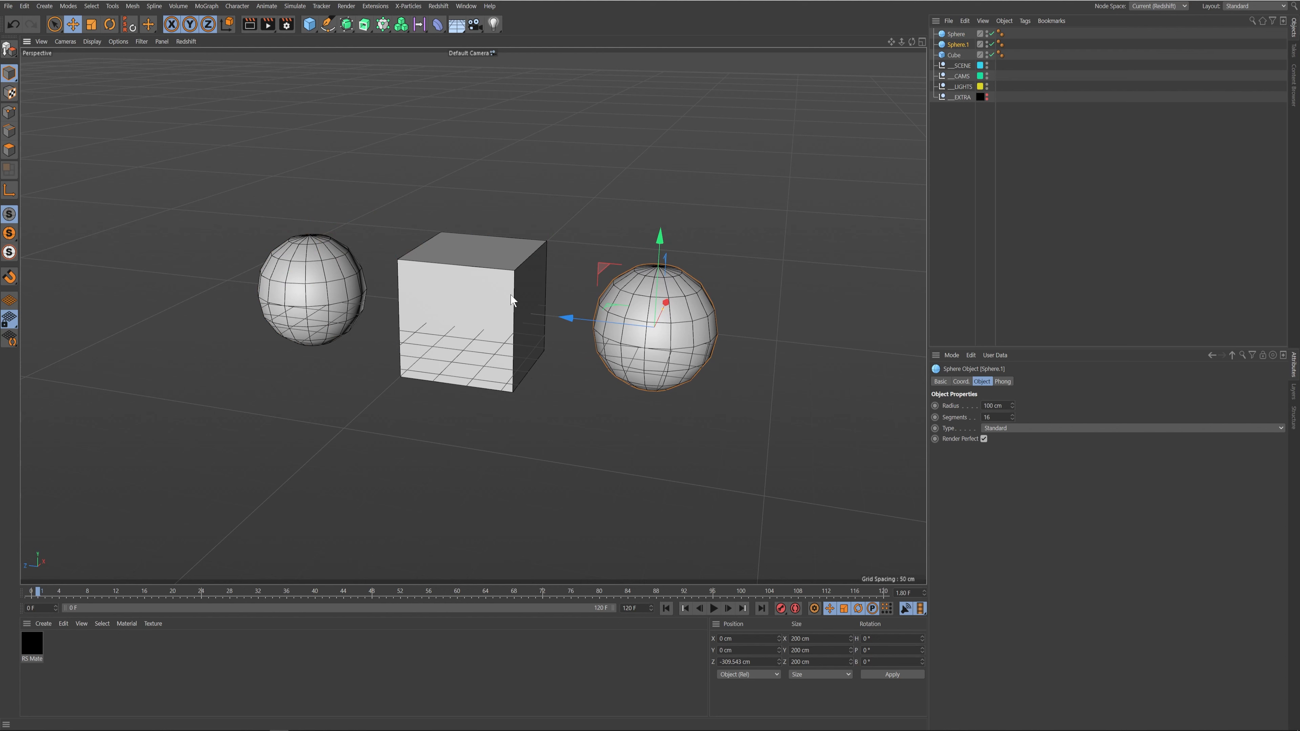
Step: Make the duplicated sphere a child of the cube in the object hierarchy
left_click(496, 295)
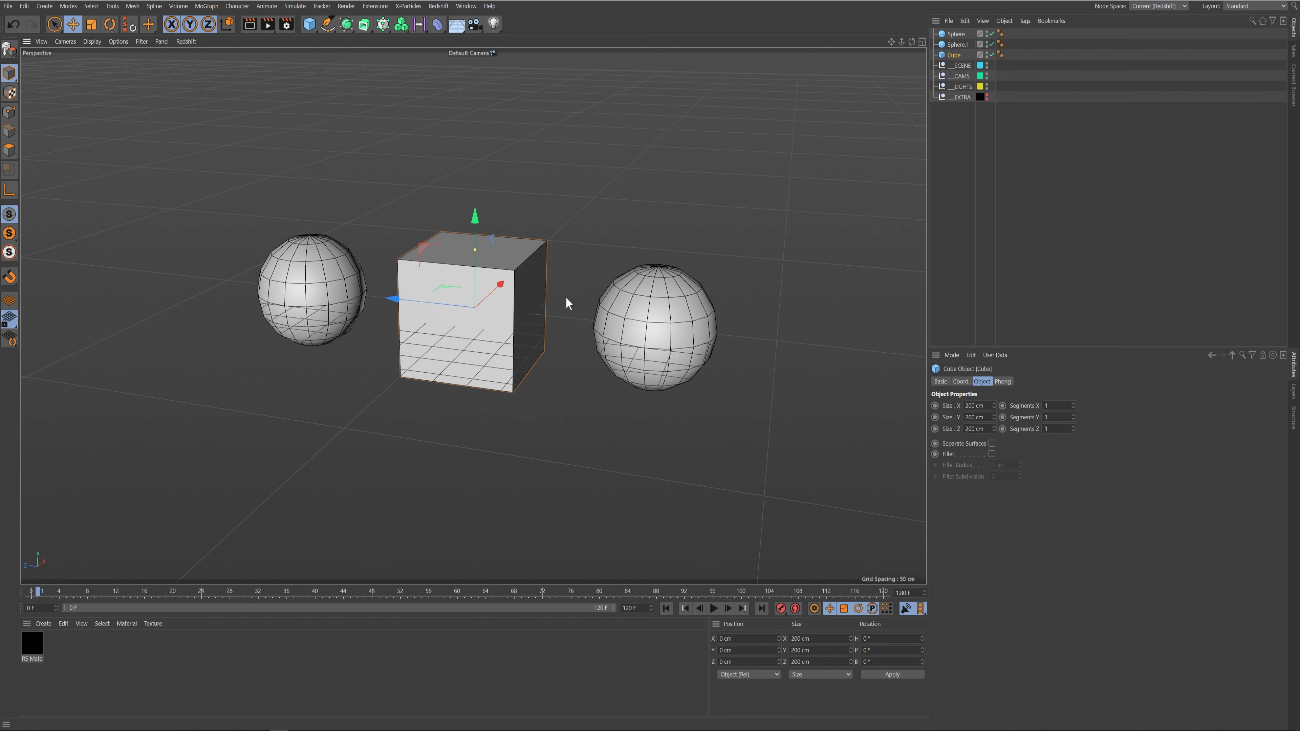
left_click(669, 330)
left_click_drag(957, 45, 955, 54)
Step: Rotate the cube together with its child sphere as a test, undo the rotation and clear the selection
left_click(524, 294)
key("r")
left_click_drag(526, 292, 371, 250)
key("ctrl+z")
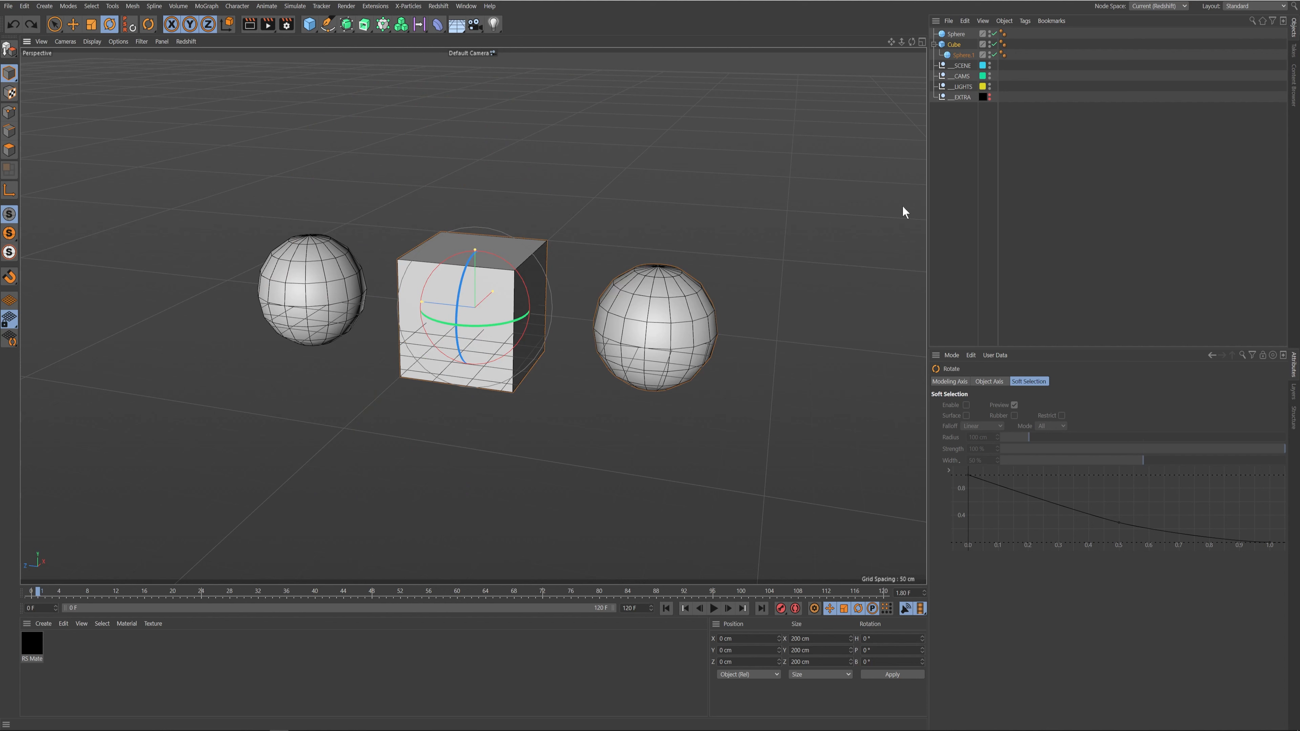
key("e")
left_click(958, 160)
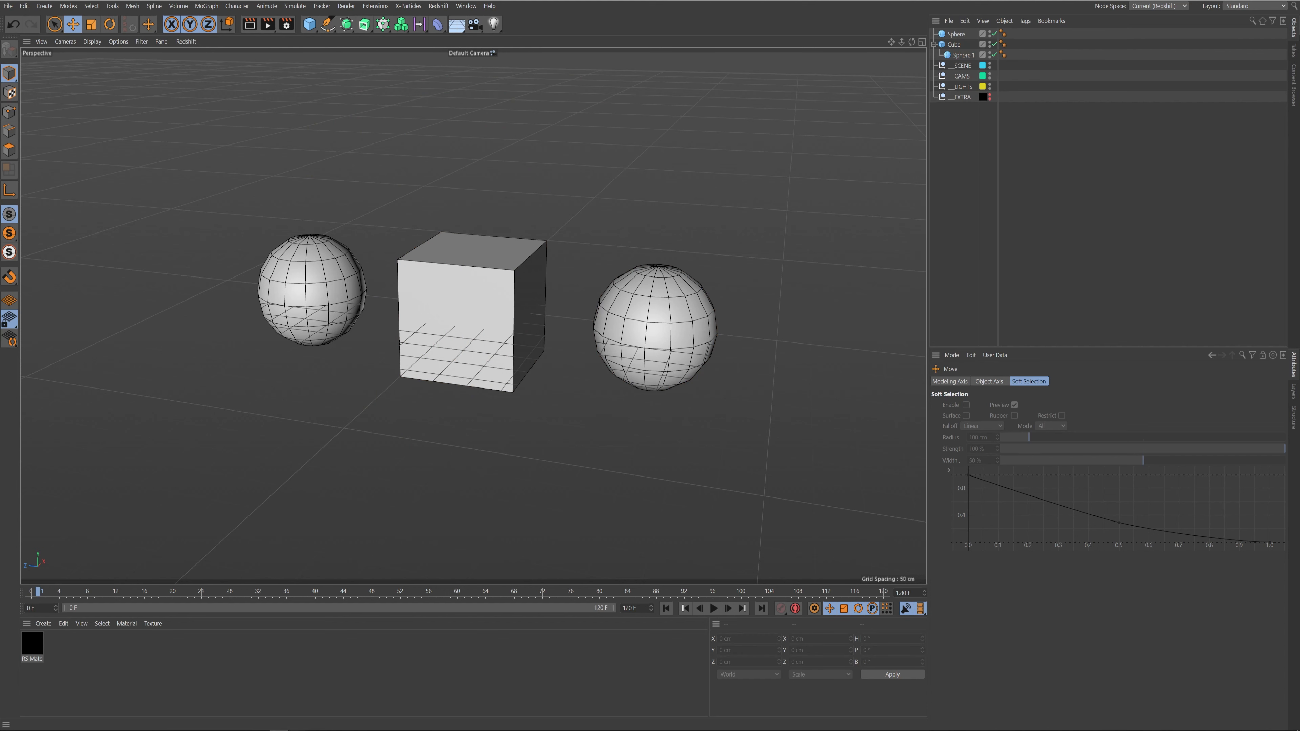
Step: Switch to Houdini and replace the geo1 node with a new Box object
left_click(373, 683)
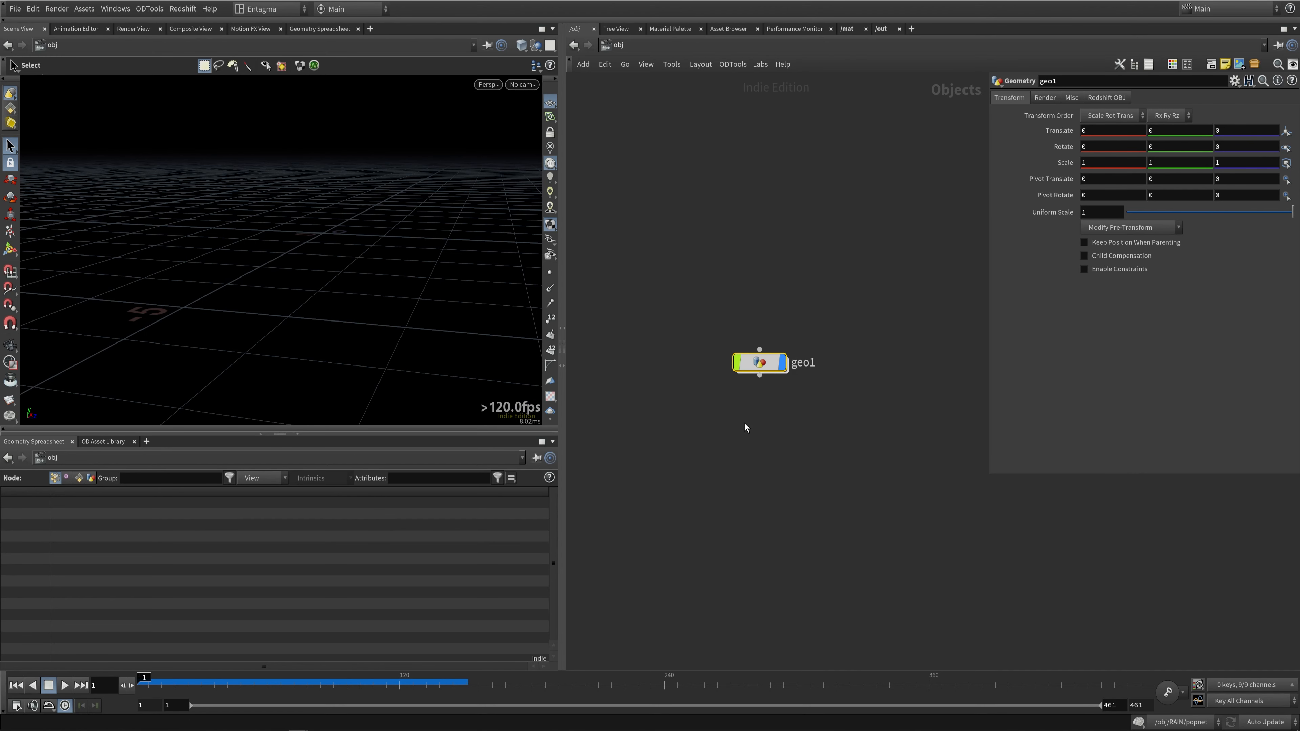
key("Delete")
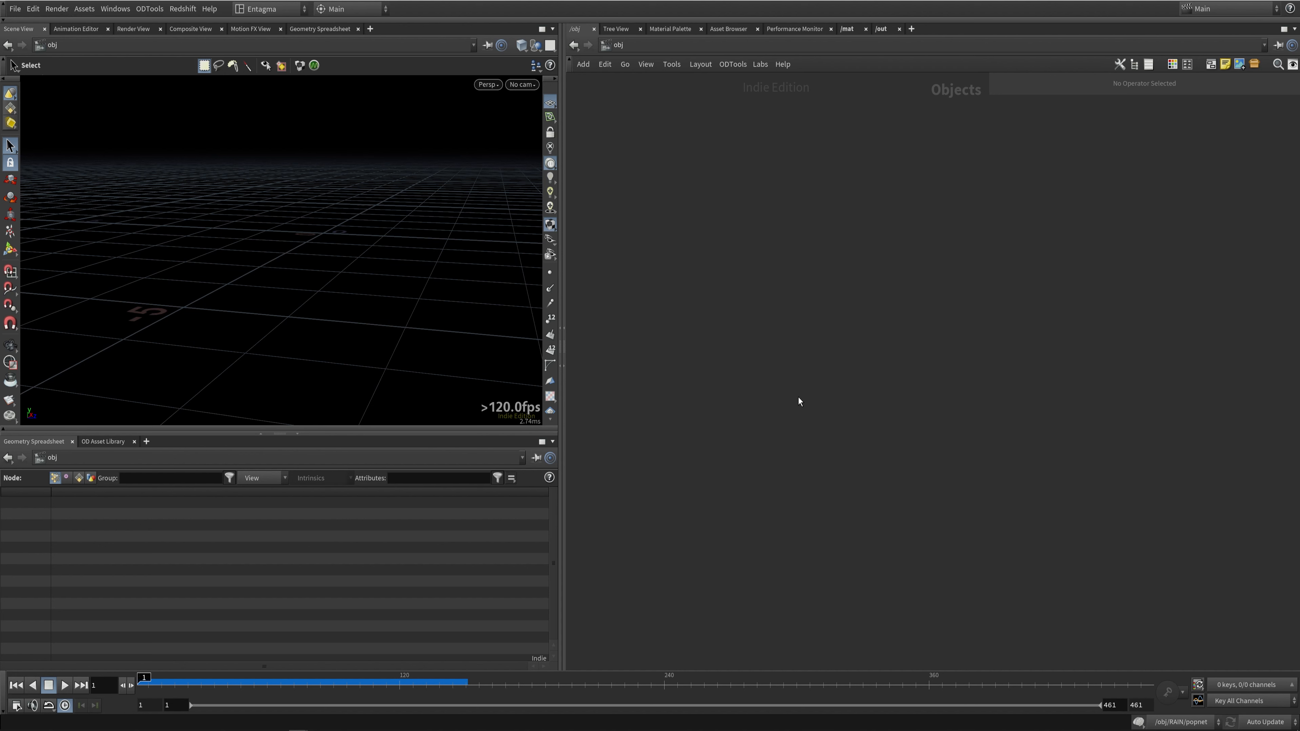
key("Tab")
type("box")
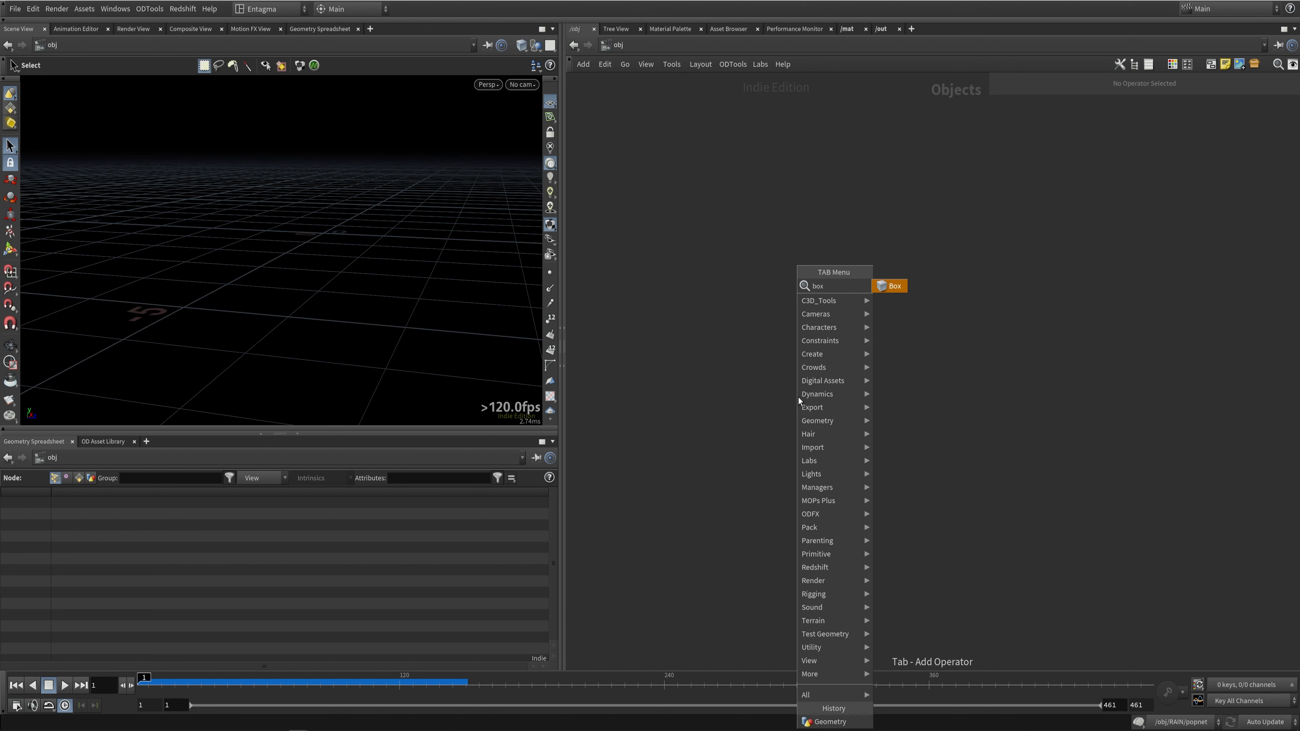
key("Return")
left_click(798, 401)
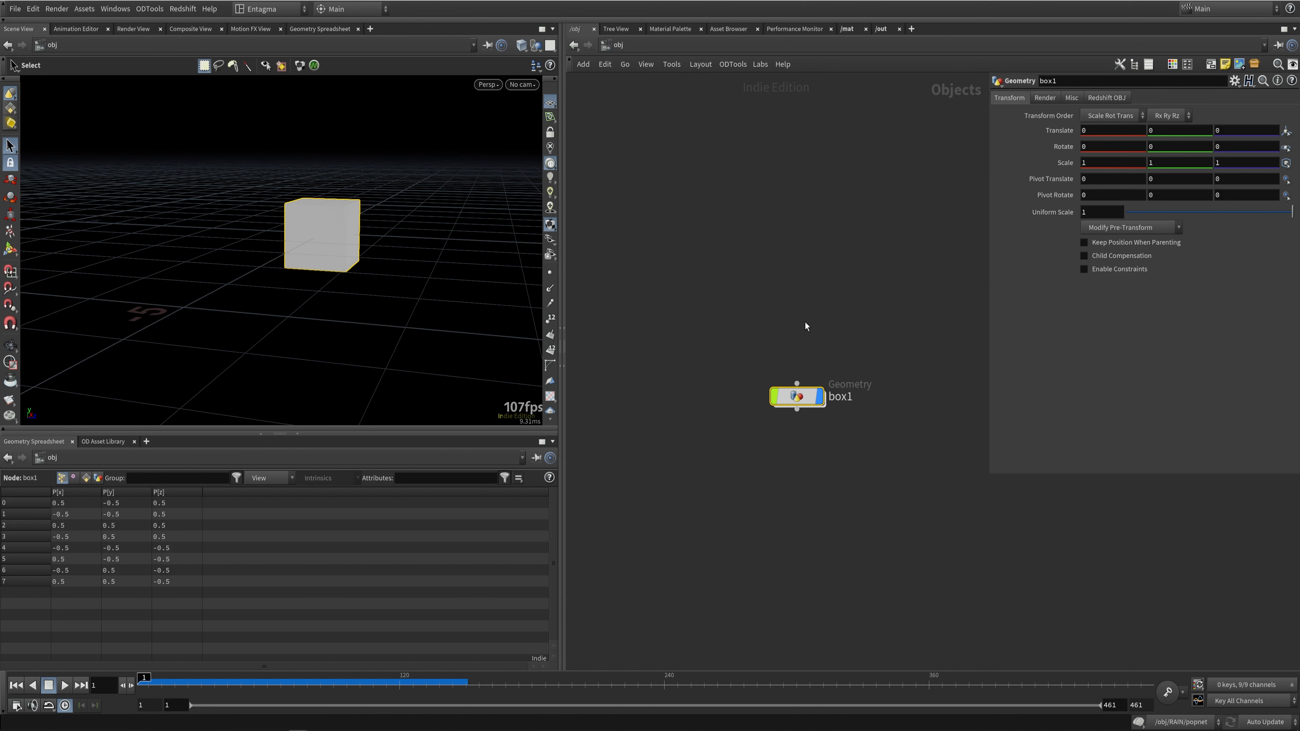
Step: Add a Sphere object above the box node in the object network
left_click(786, 343)
key("Tab")
type("sphere")
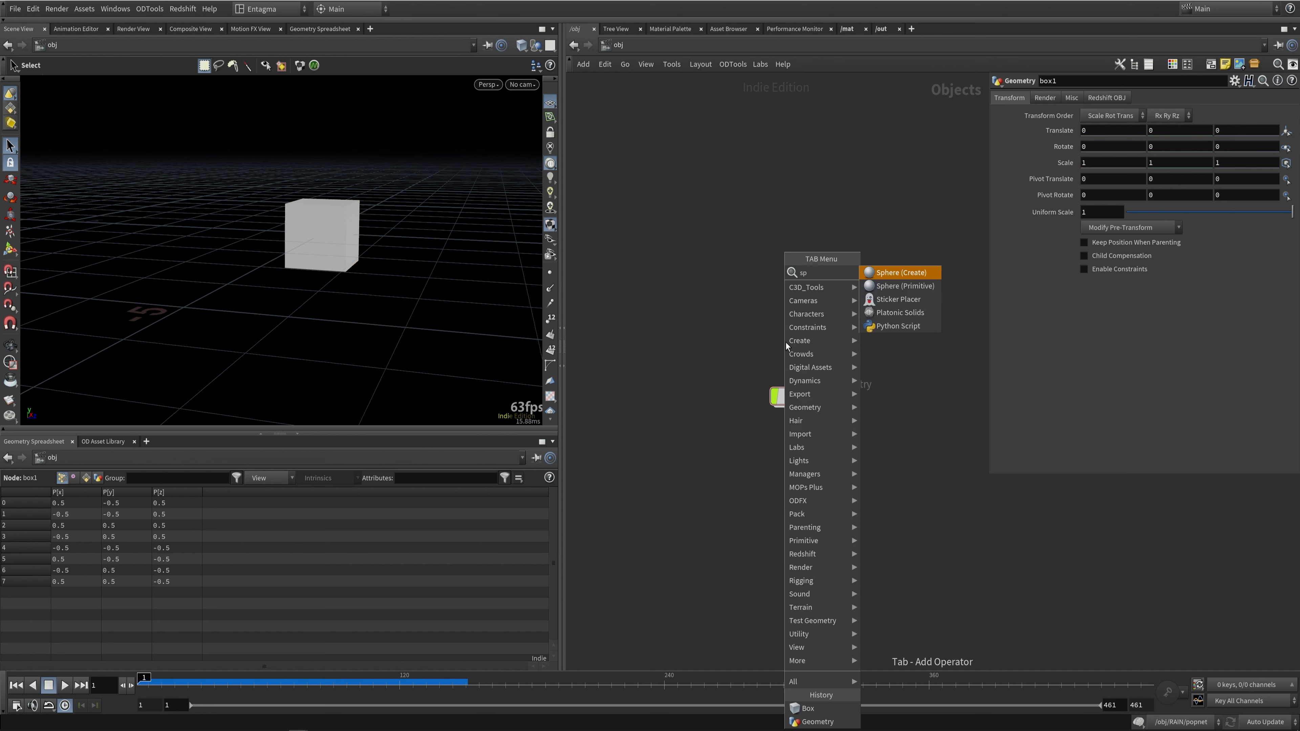
key("Return")
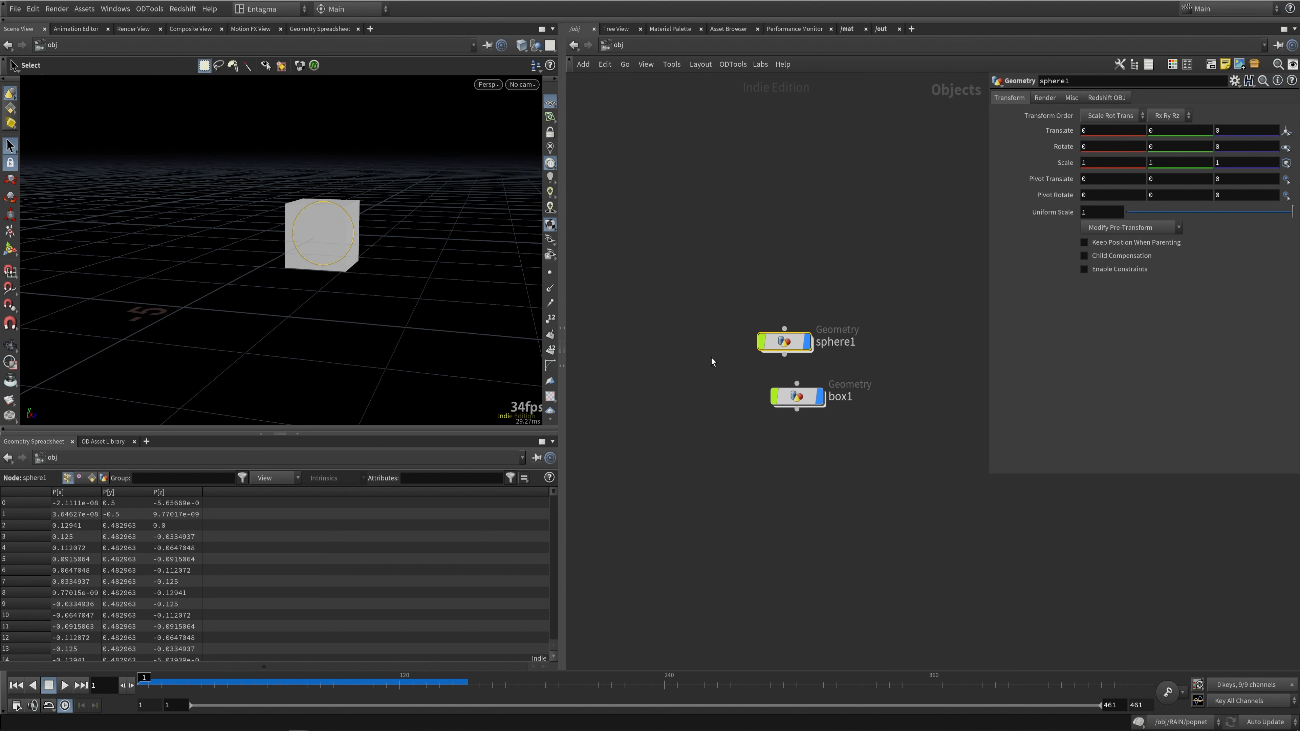
Step: Set sphere1's X translation to -3 so it sits beside the box
left_click(711, 357)
key("Escape")
left_click_drag(313, 250, 389, 266)
key("s")
left_click(784, 342)
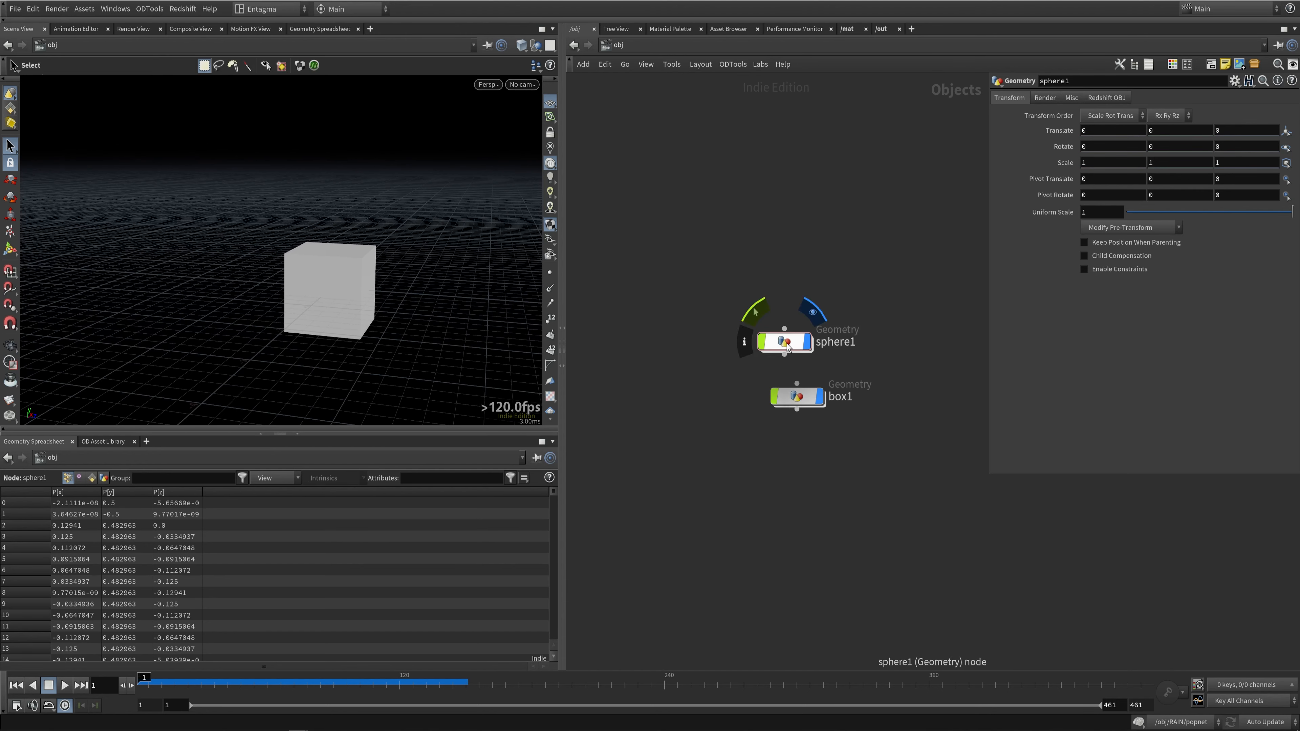
middle_click(1088, 130)
middle_click_drag(1087, 130, 1065, 107)
key("ctrl+z")
left_click_drag(364, 330, 395, 282, "alt")
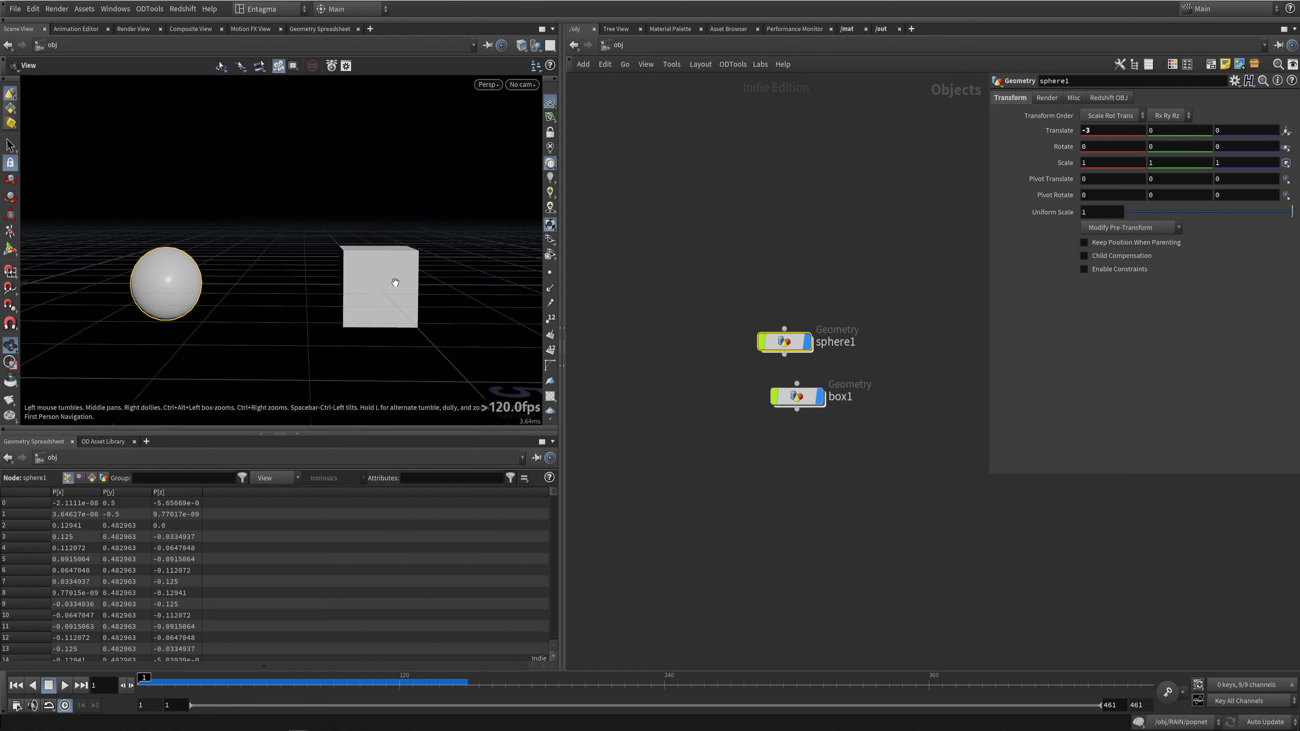
Step: Duplicate the sphere1 node and set the copy's X translation to 6
middle_click_drag(830, 438, 739, 449)
left_click_drag(702, 356, 856, 342)
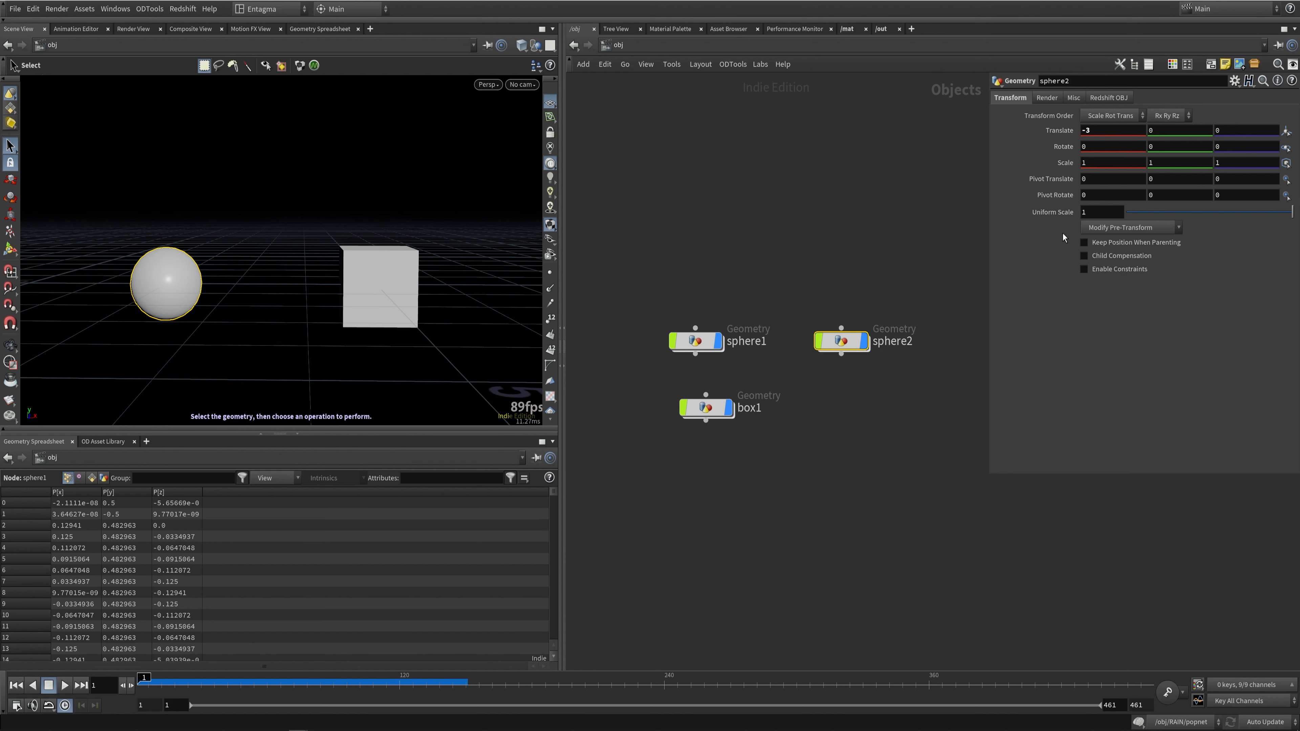
middle_click_drag(1090, 132, 1109, 133)
type("3")
key("Return")
type("6")
key("Return")
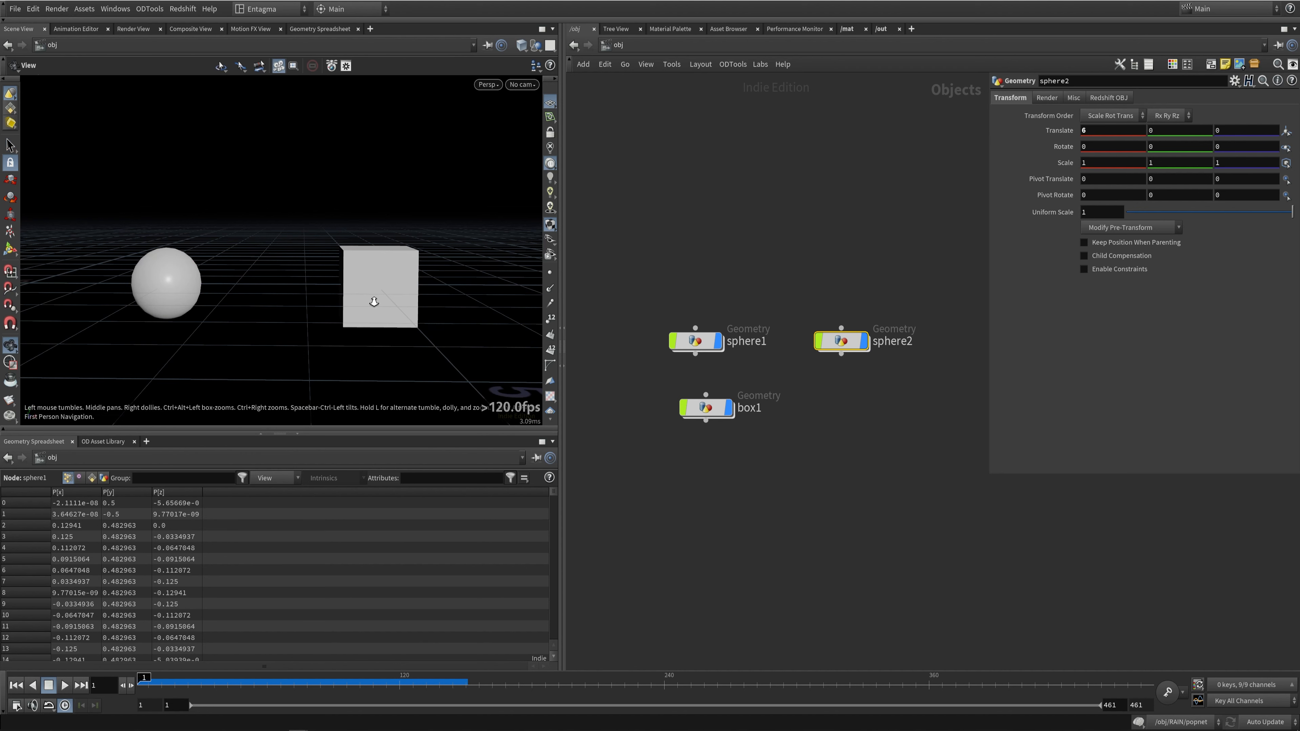
Step: Set sphere2's X translation to 3
right_click_drag(373, 301, 416, 312, "alt")
middle_click_drag(417, 312, 322, 281)
left_click_drag(363, 275, 414, 281)
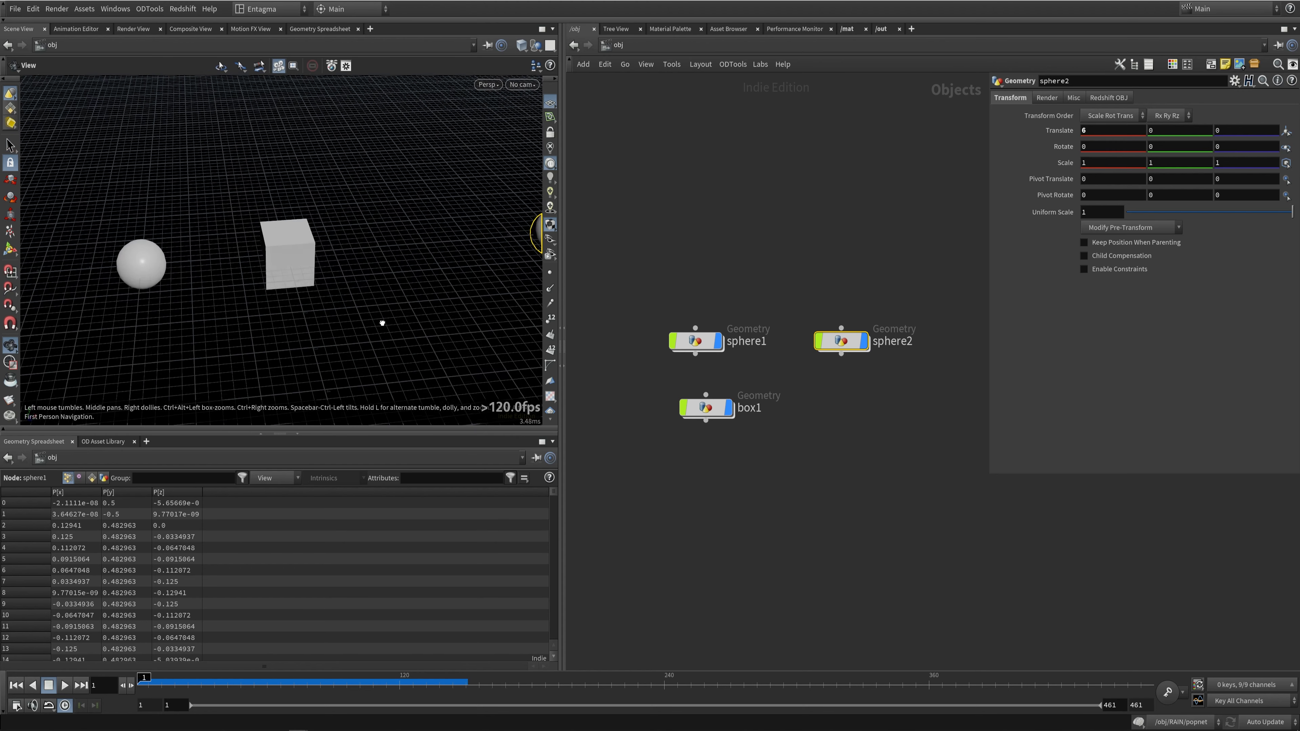
middle_click_drag(414, 281, 335, 297)
left_click_drag(1092, 130, 1071, 130)
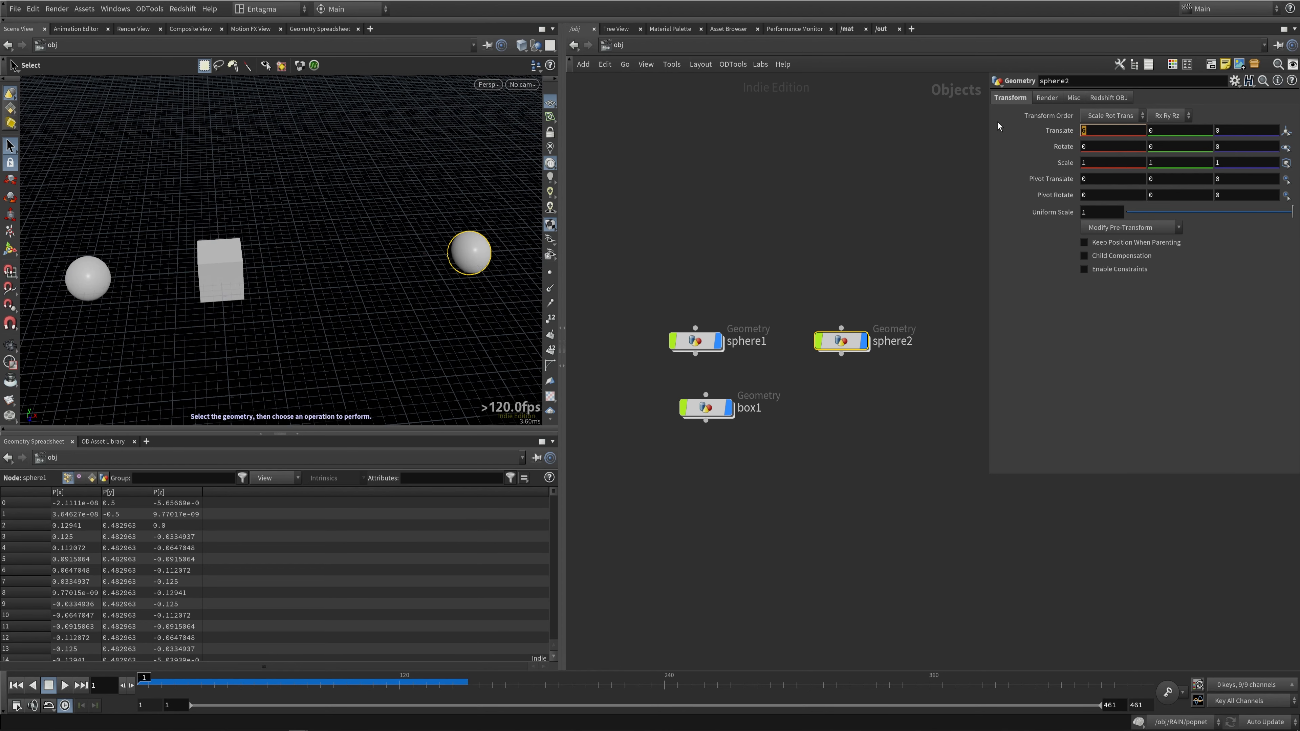
key("Return")
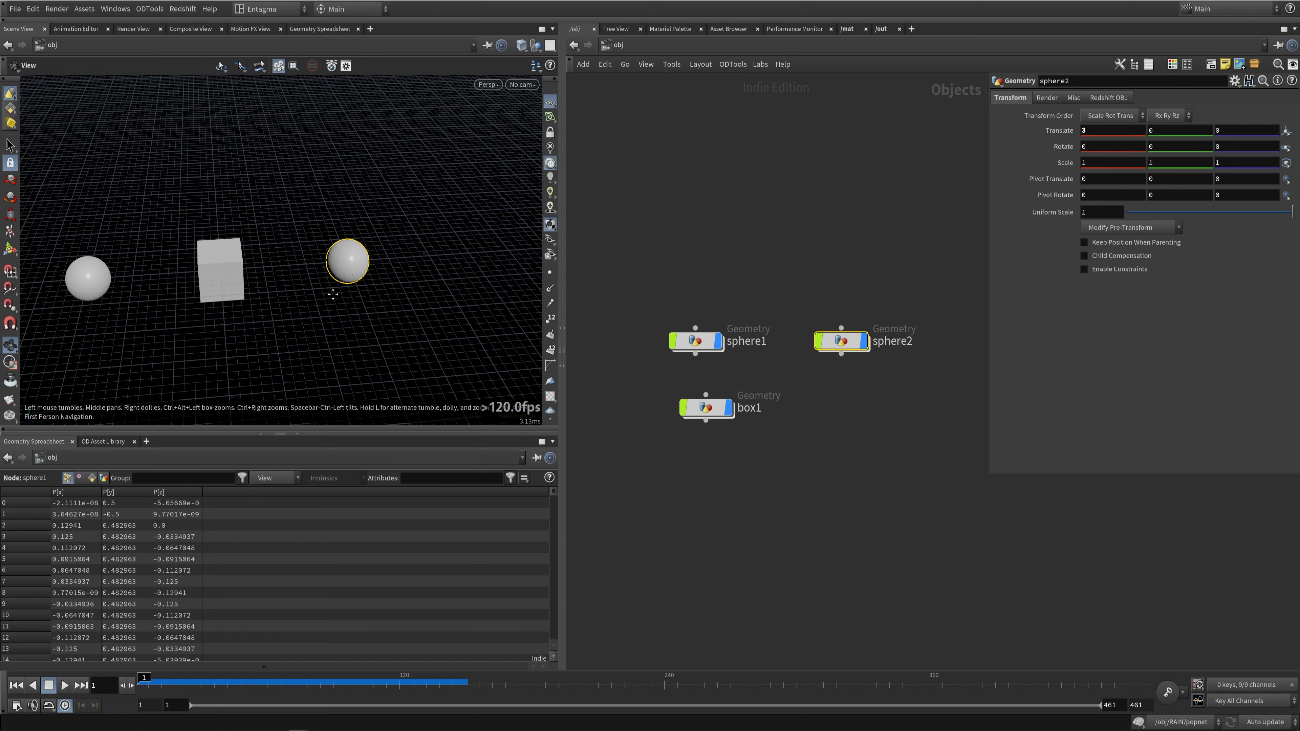
Step: Place box1 above the two sphere nodes in the network and connect it as the parent of sphere2
middle_click_drag(333, 294, 356, 290, "alt")
right_click_drag(357, 290, 383, 266, "alt")
left_click_drag(384, 267, 496, 204, "alt")
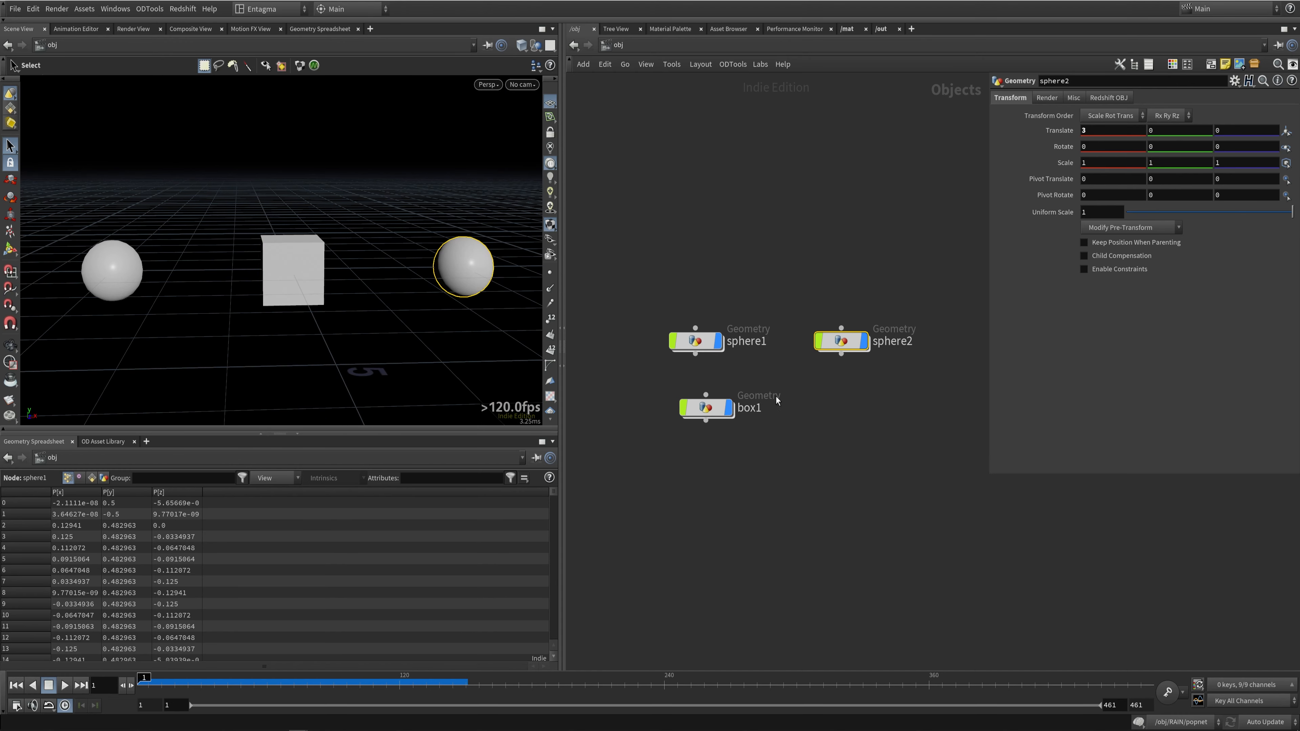
left_click_drag(702, 355, 628, 468)
left_click_drag(702, 400, 647, 298)
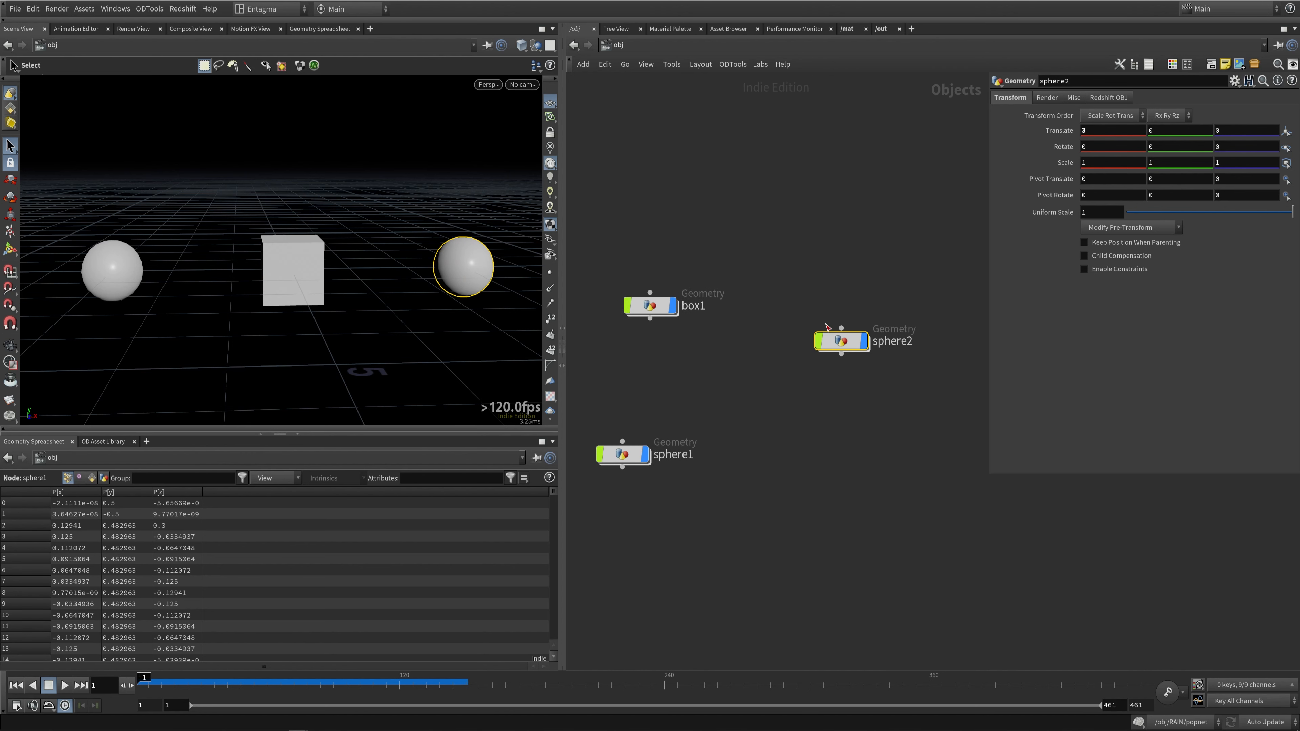
left_click_drag(831, 335, 699, 366)
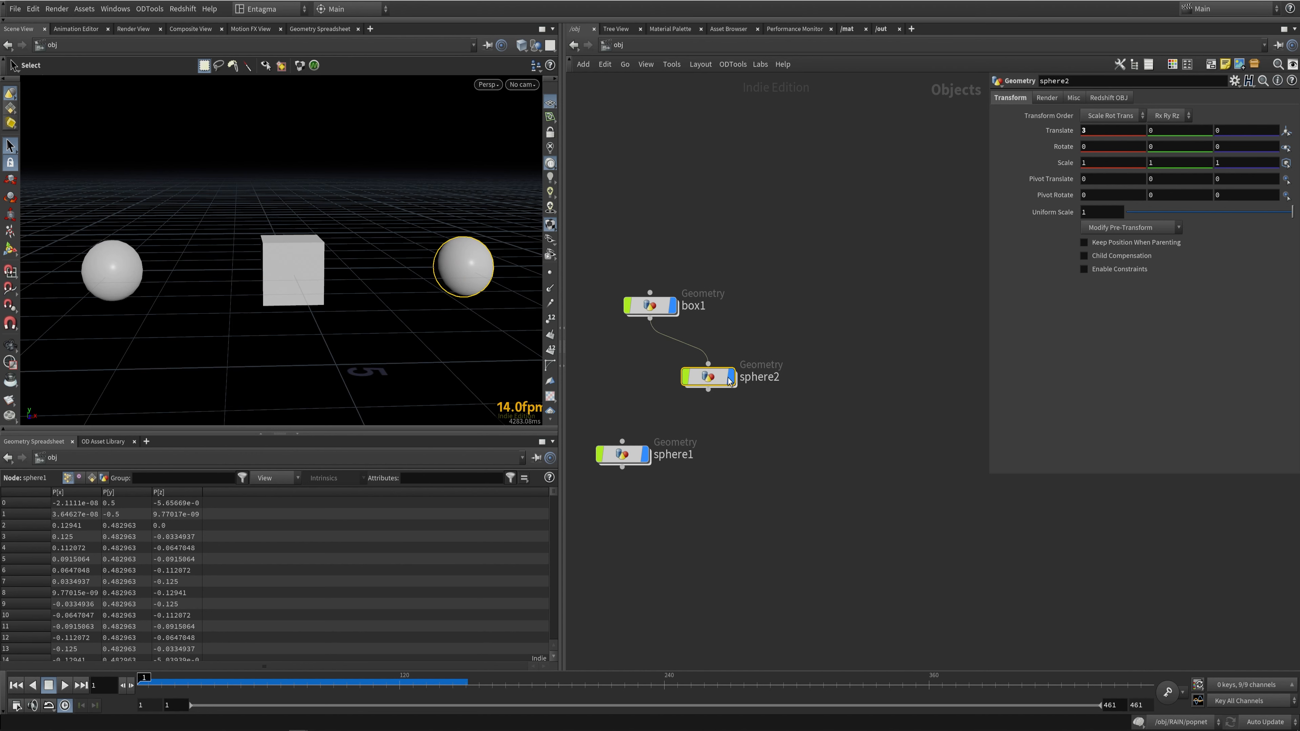
Step: Rotate box1 about the Y axis to test the parenting, and undo the rotation
left_click(650, 305)
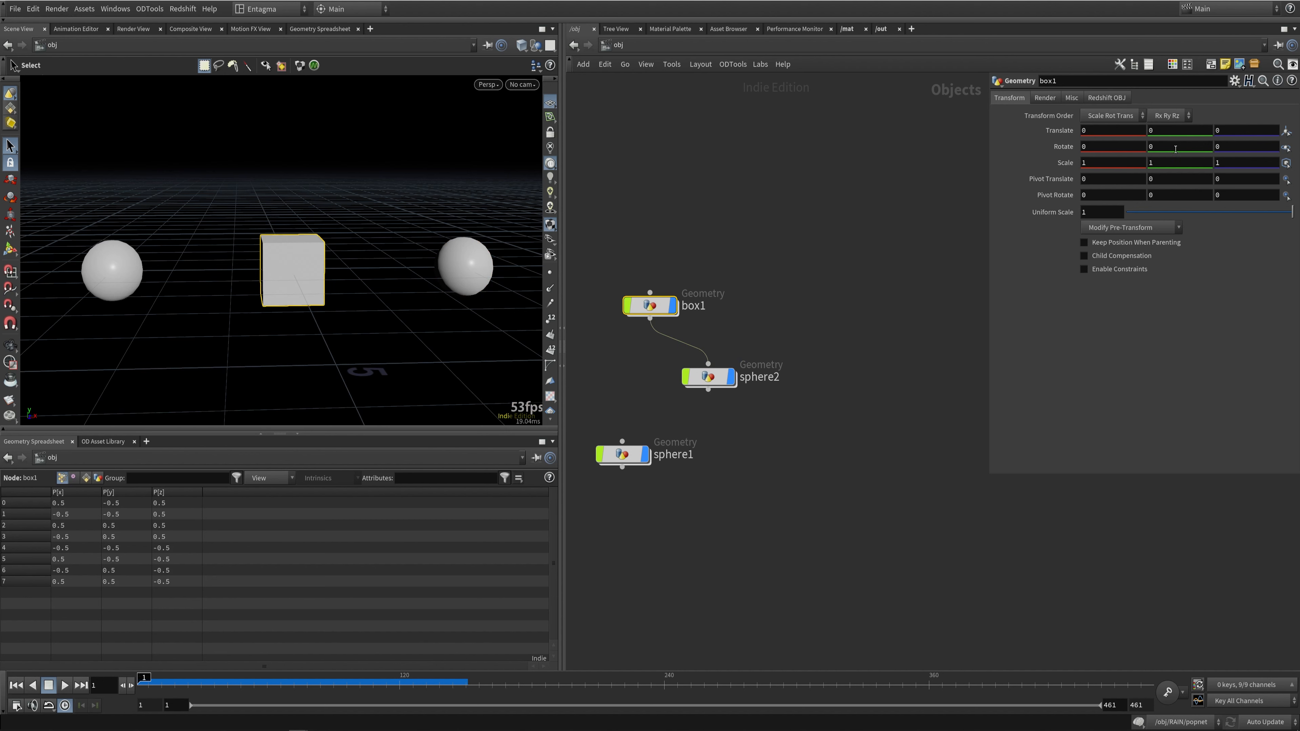
mouse_move(1176, 149)
middle_mouse_down()
mouse_move(1159, 143)
mouse_move(1144, 97)
mouse_move(1094, 109)
mouse_move(1121, 110)
mouse_move(1100, 126)
mouse_move(1016, 129)
mouse_move(1152, 134)
mouse_move(1166, 149)
mouse_move(1158, 95)
mouse_move(1136, 110)
mouse_move(1160, 153)
middle_mouse_up()
key("ctrl+z")
key("ctrl+z")
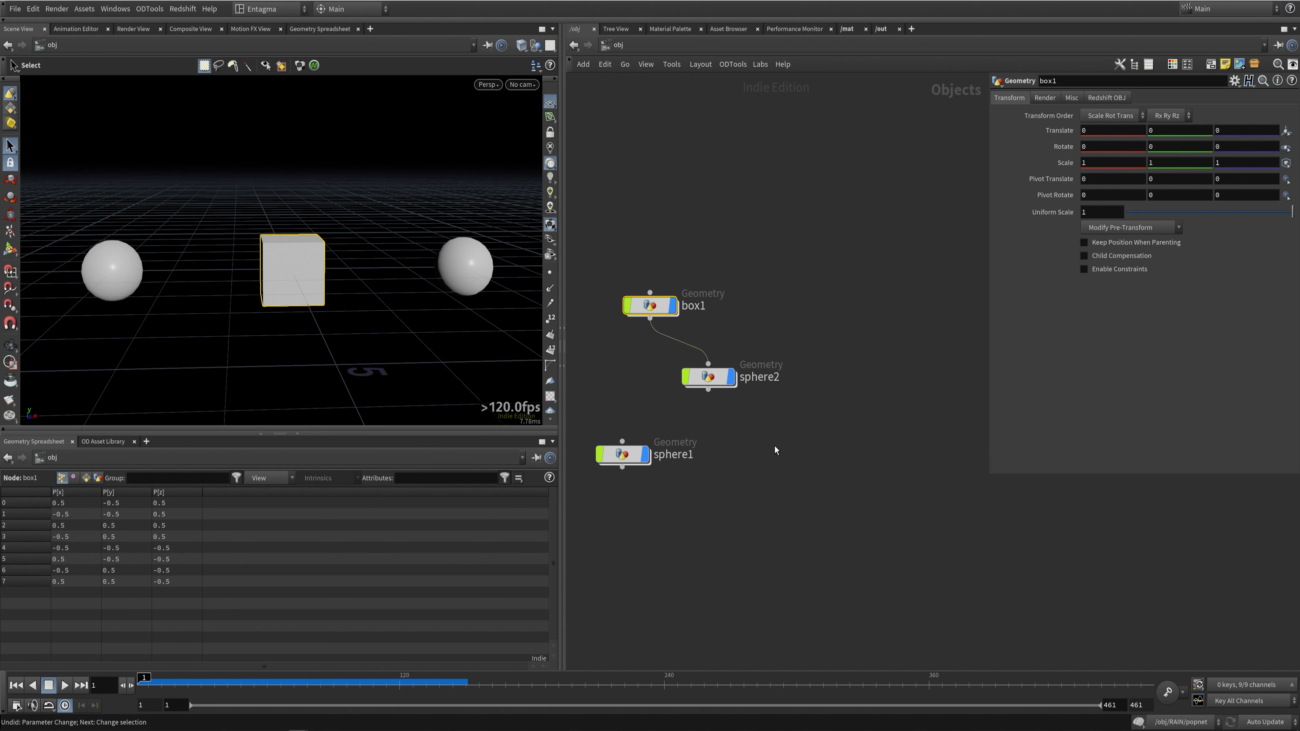
Step: Rearrange the nodes so box1 sits directly above sphere1, with sphere2 offset beside them
right_click(415, 310)
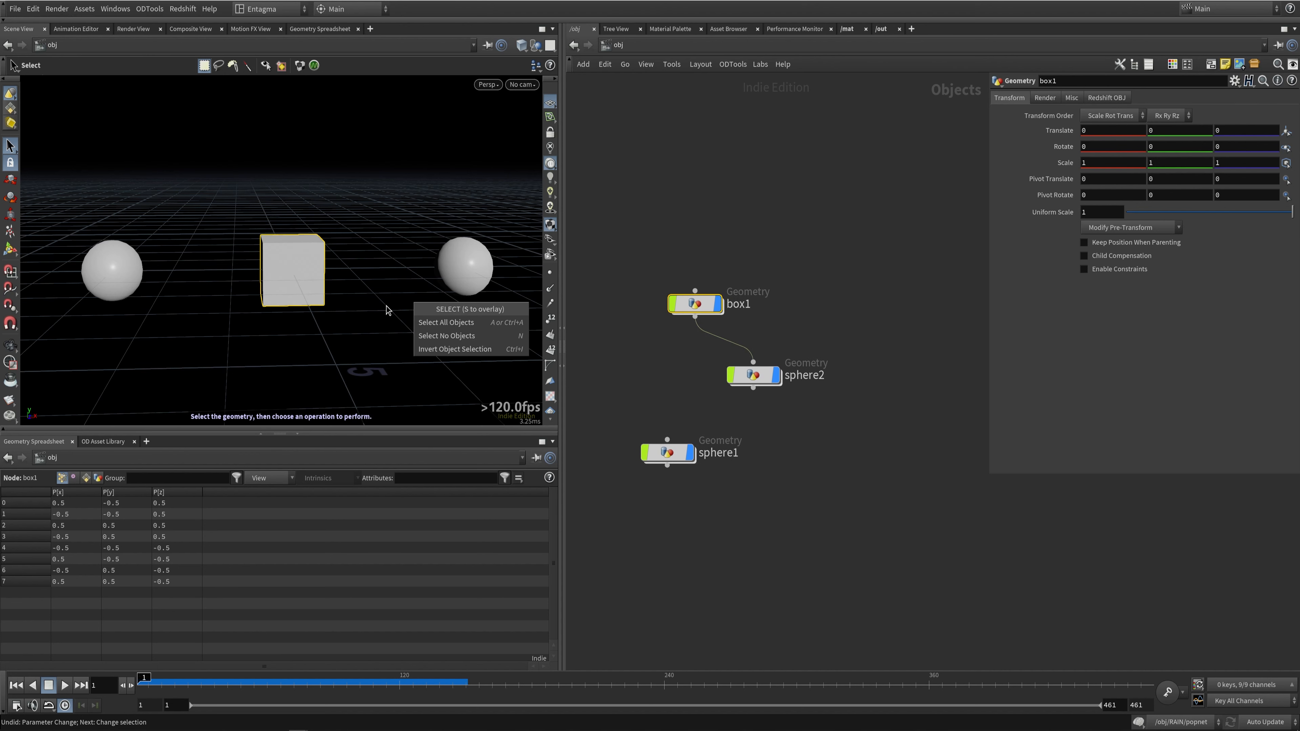
key("Escape")
left_click_drag(400, 299, 438, 319)
left_click_drag(756, 379, 784, 385)
mouse_move(667, 452)
left_mouse_down()
mouse_move(685, 426)
mouse_move(664, 434)
left_mouse_up()
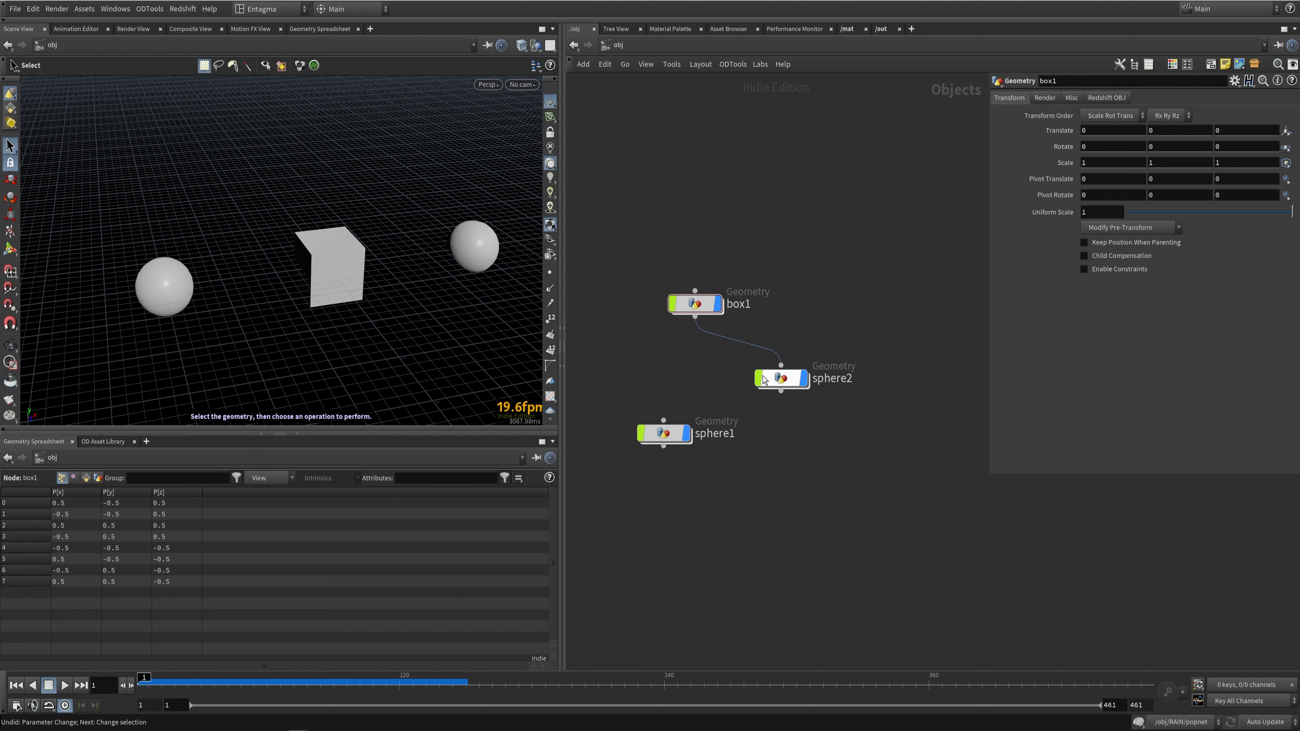
left_click_drag(716, 304, 685, 299)
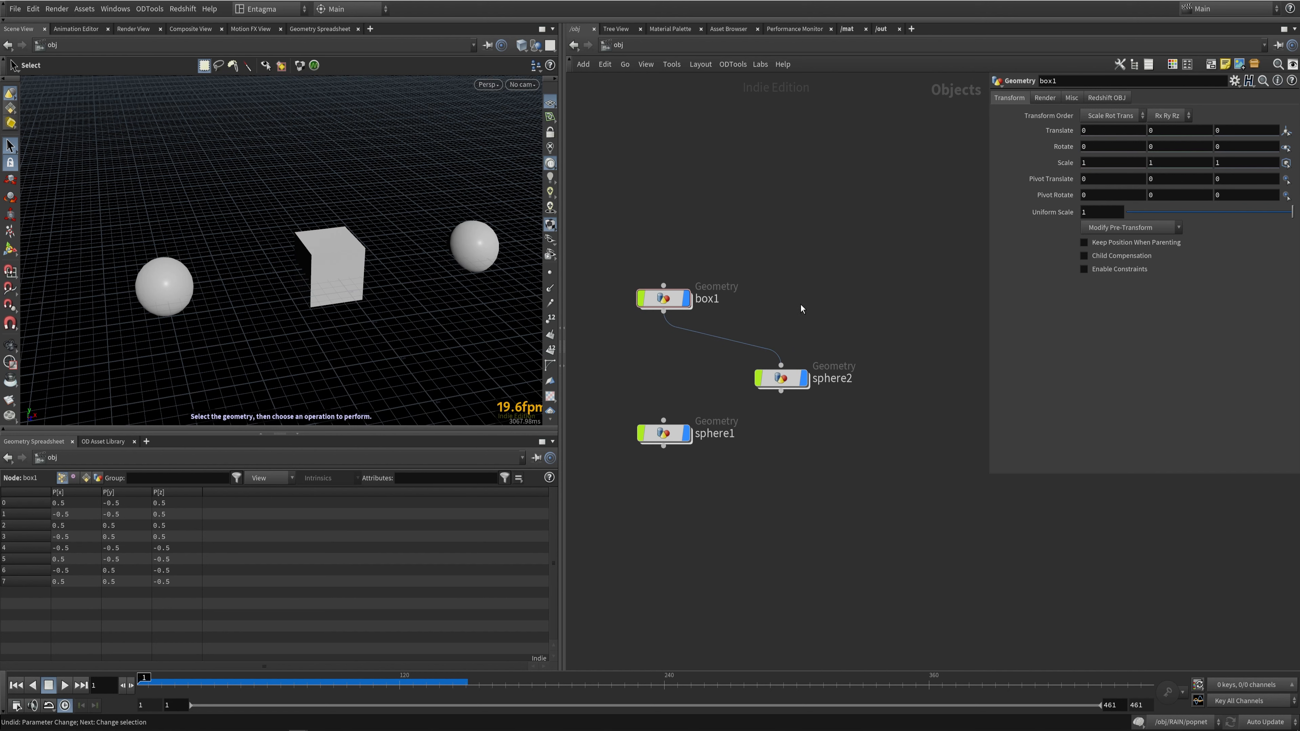
Step: Look inside the box1 object at its geometry network and return to the object level
double_click(665, 299)
left_click_drag(952, 384, 730, 344)
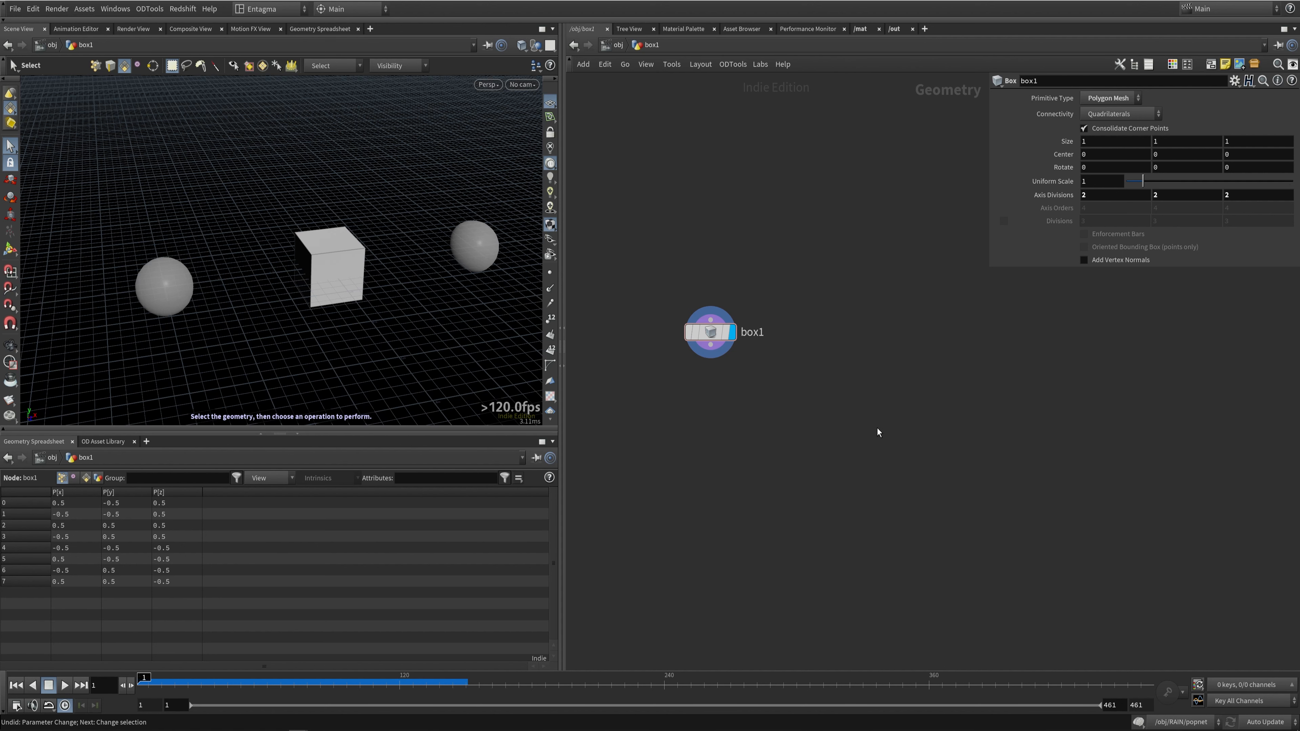
key("u")
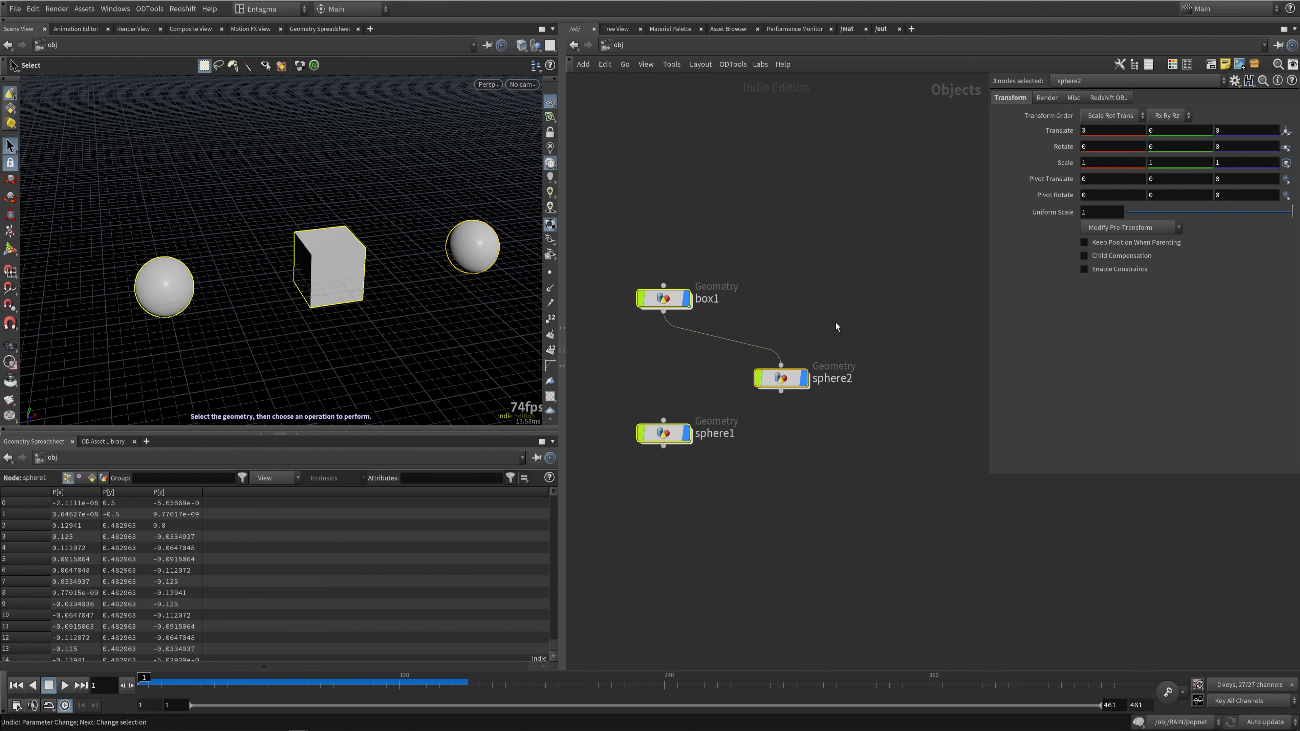
Step: Delete the box1, sphere1 and sphere2 nodes together from the object network
left_click_drag(855, 250, 665, 454)
key("Delete")
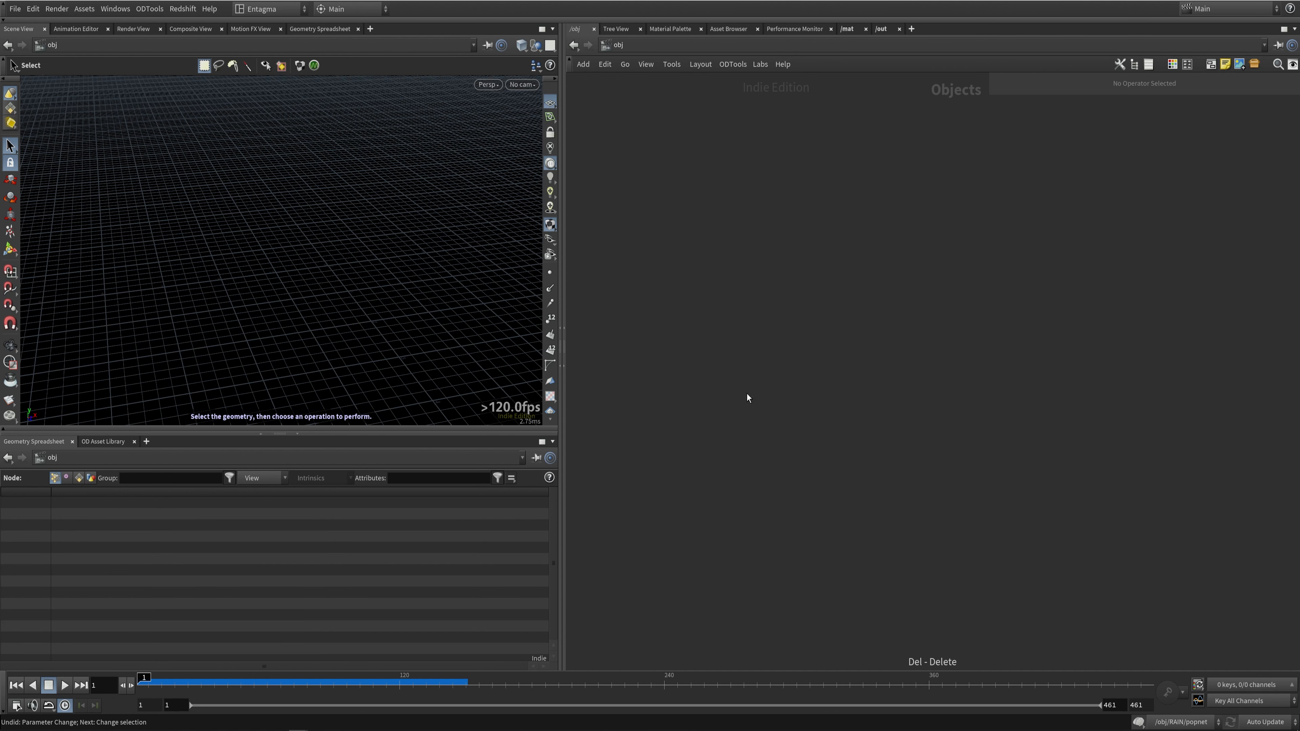
Step: Find the scene's existing RAIN, RAIN_LOOP, COLLIDER and FROG_GEO nodes in the object network
right_click_drag(806, 370, 784, 426)
middle_click_drag(744, 456, 832, 317)
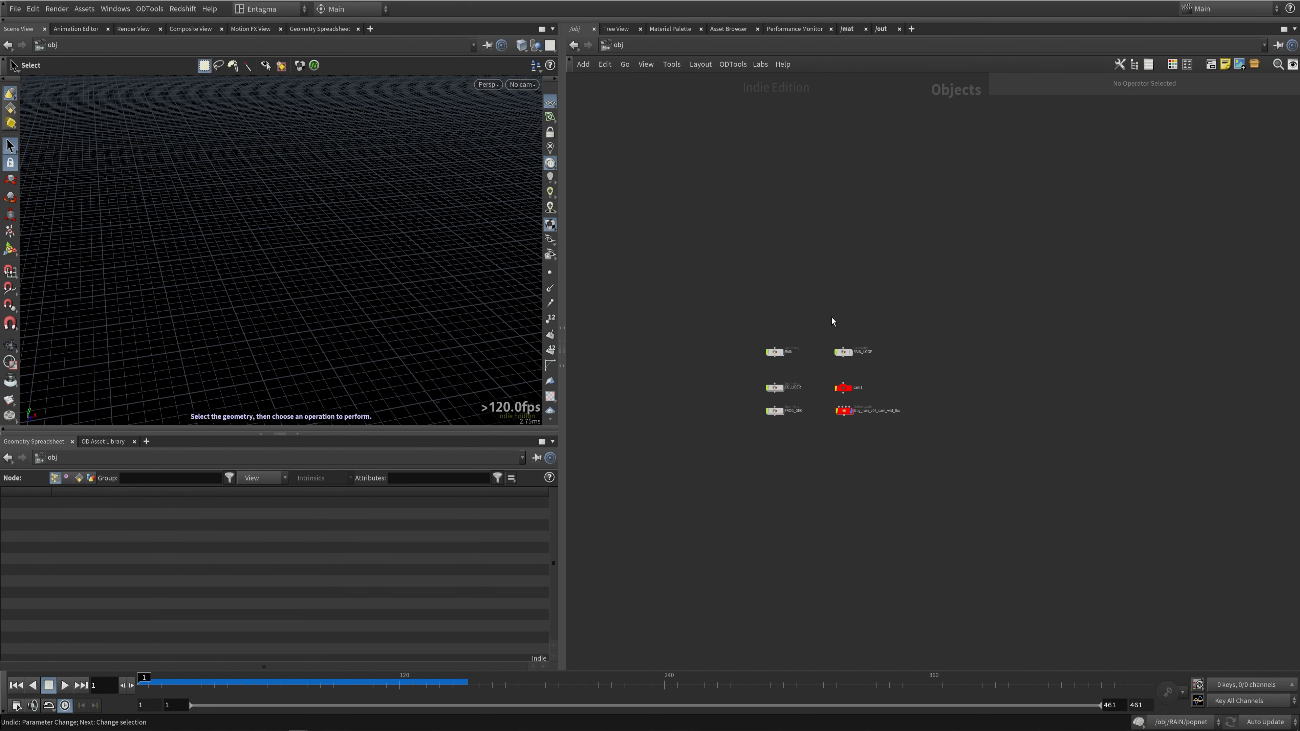
right_click_drag(804, 318, 850, 306)
middle_click_drag(837, 371, 793, 273)
right_click_drag(771, 326, 774, 300)
middle_click_drag(788, 311, 802, 263)
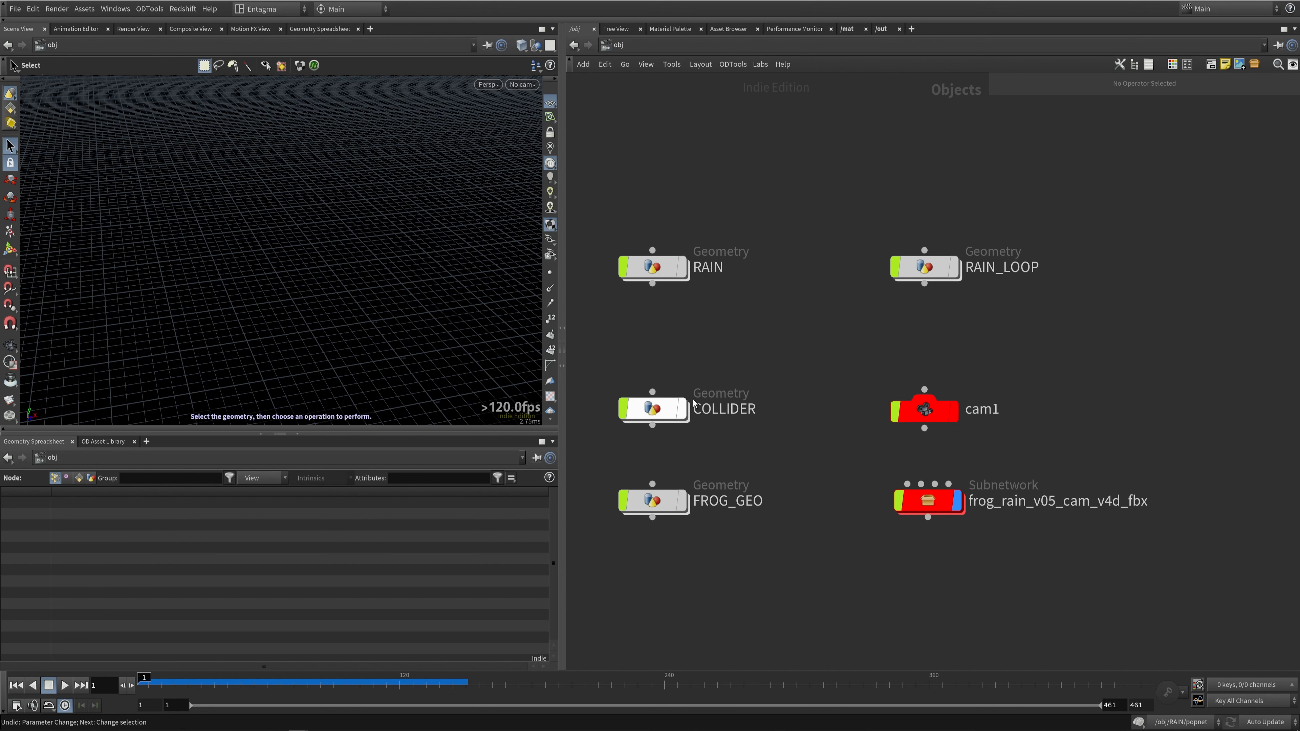
Step: Open the COLLIDER object's geometry network and examine the frog, leaf and branch collision meshes in the viewport
left_click(663, 413)
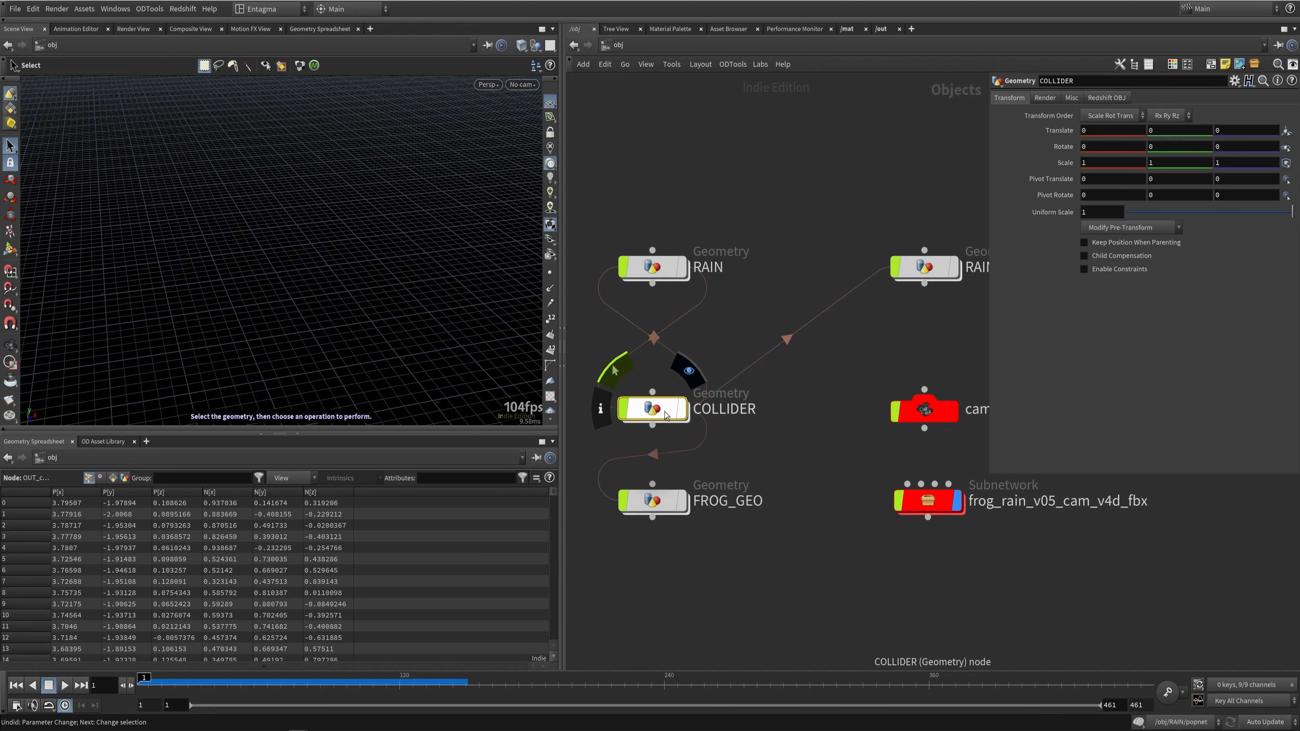
double_click(668, 411)
middle_click_drag(919, 168, 864, 329)
scroll(878, 197, "up", 3)
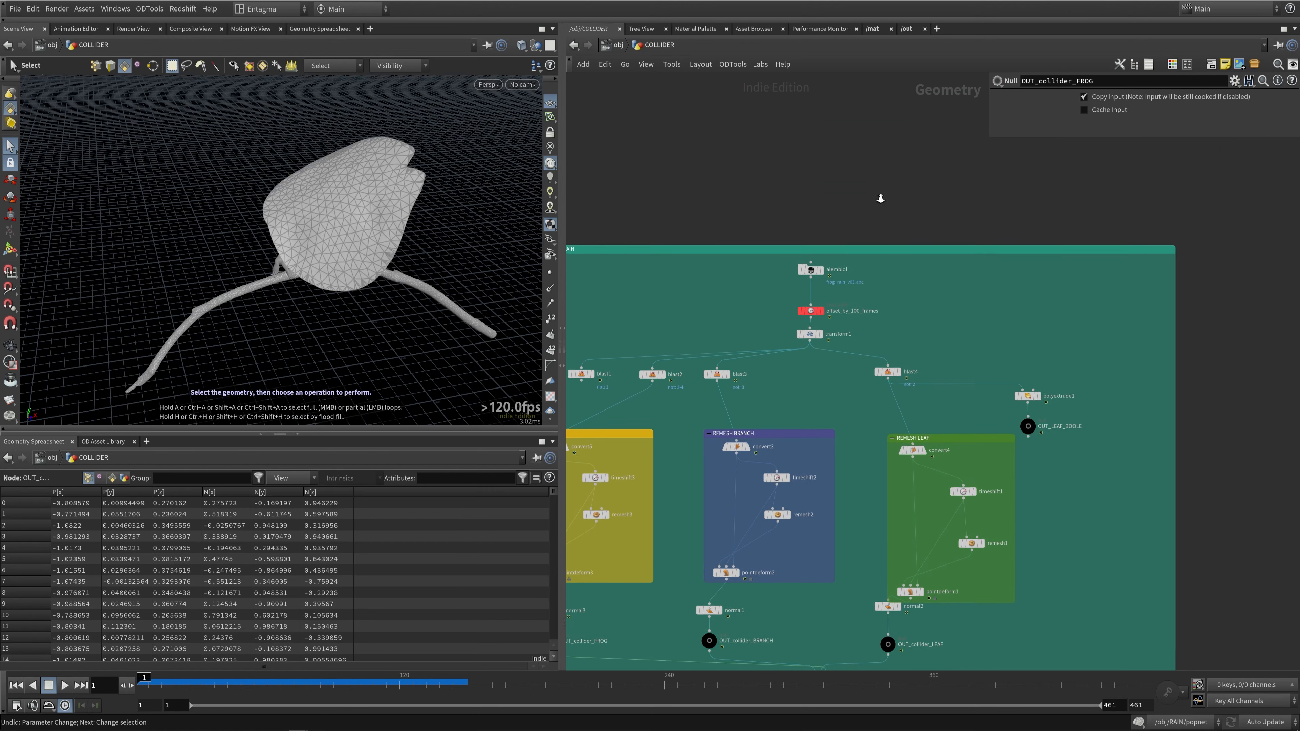
key("space")
left_click_drag(421, 251, 415, 290)
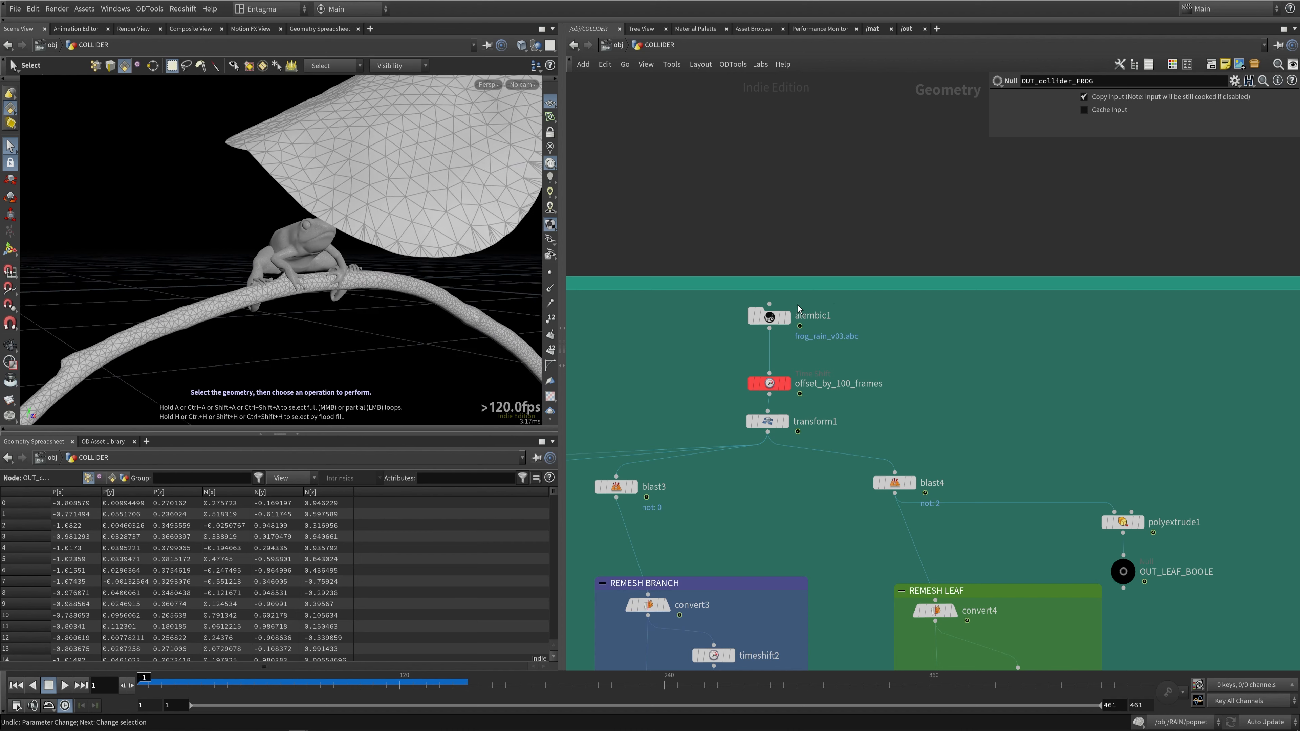
Step: Inspect the alembic1 import of frog_rain_v03.abc and view the frog on its branch from several angles
left_click(775, 317)
key("space+h")
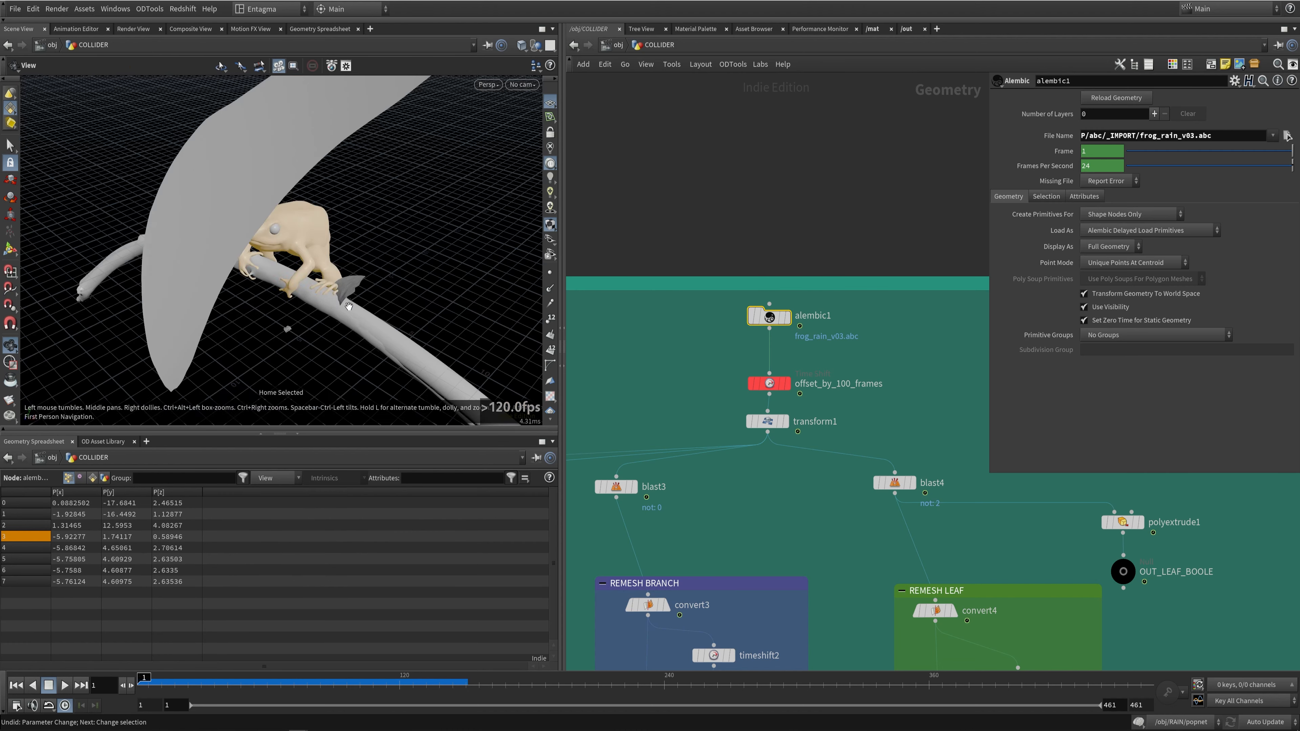
key("space")
left_click_drag(372, 290, 450, 253)
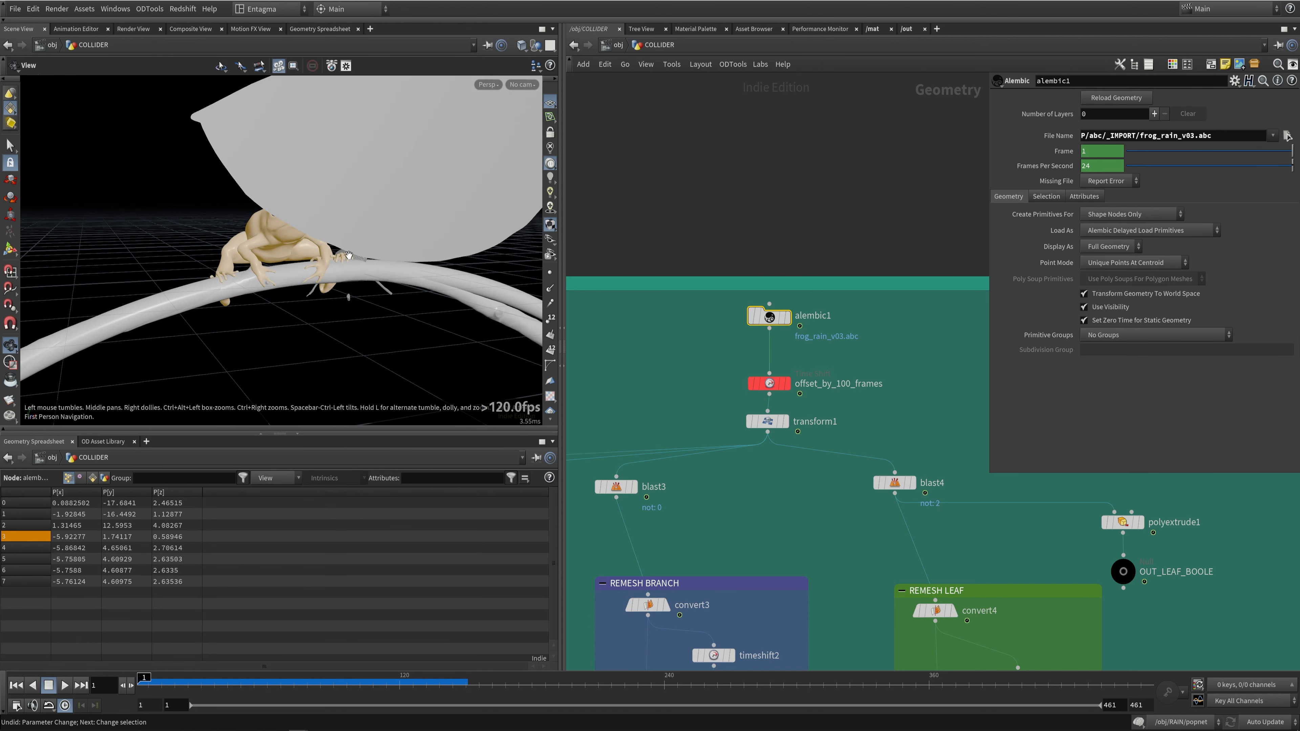
key("s")
left_click(418, 360)
mouse_move(778, 323)
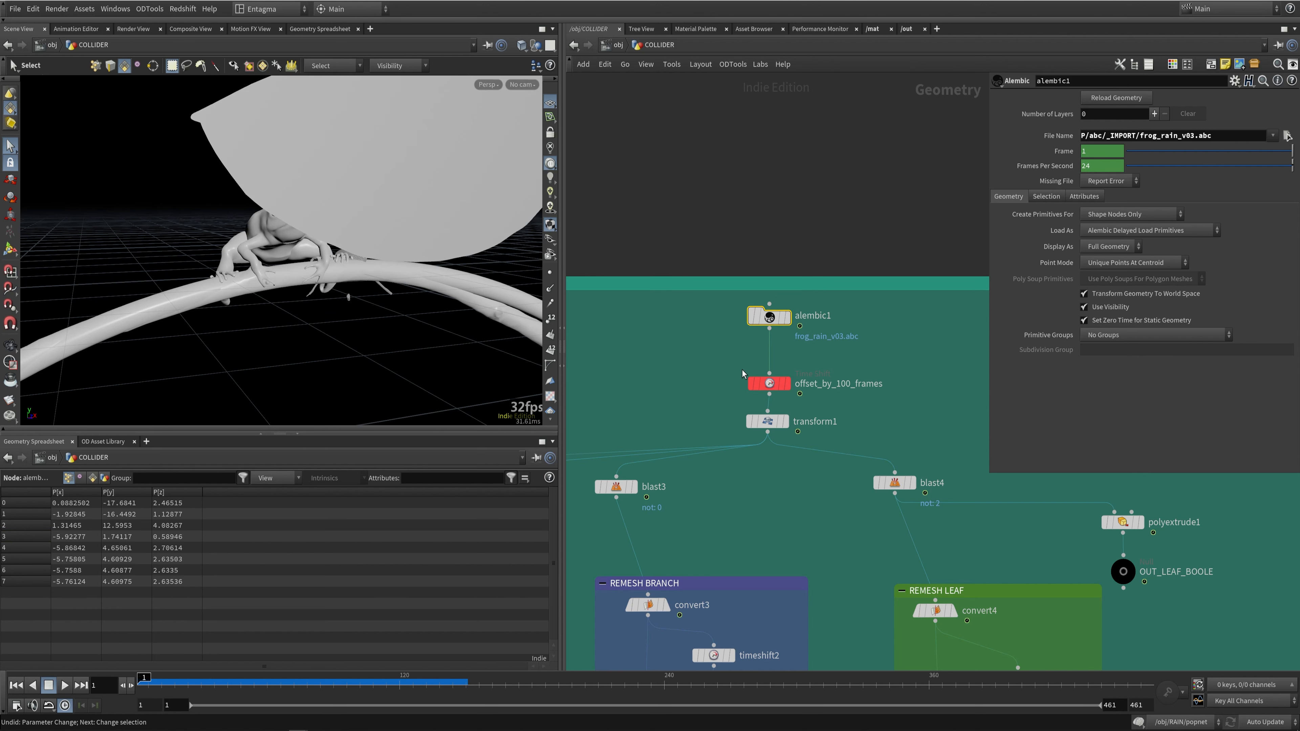
left_click_drag(321, 290, 425, 284, "alt")
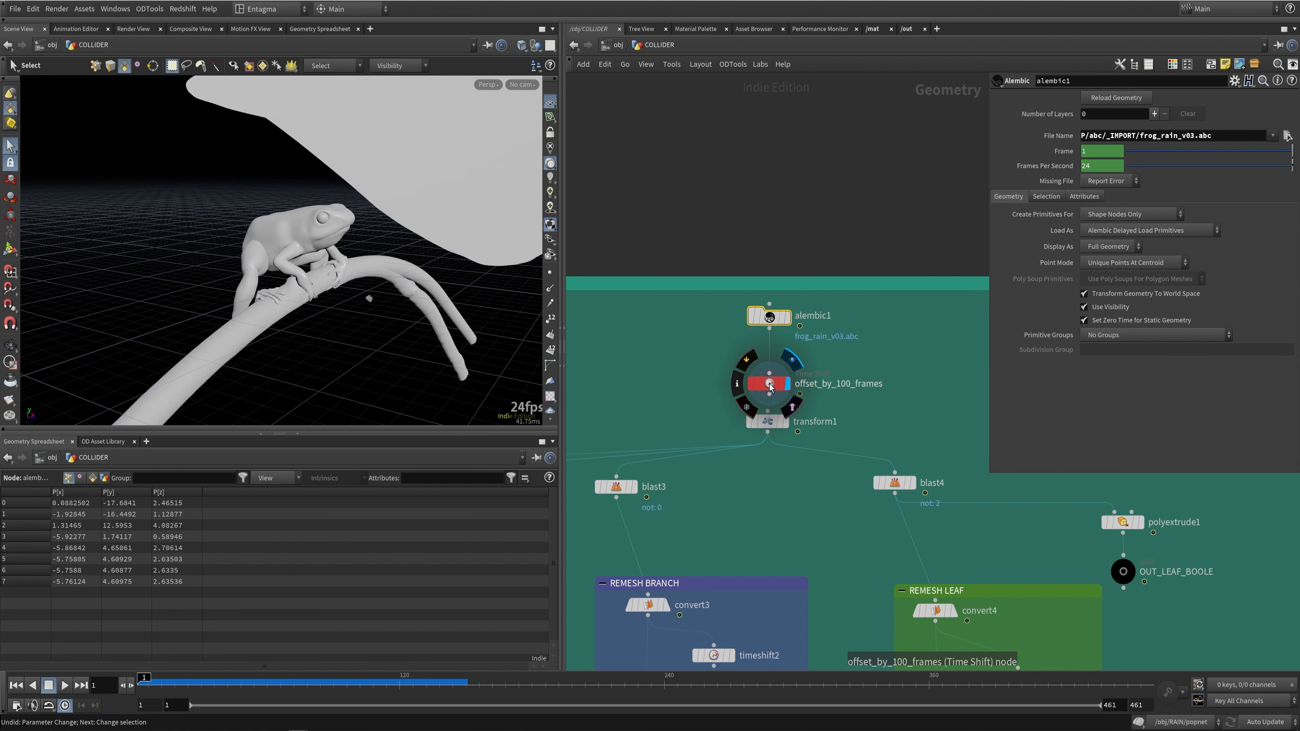
Step: Display the offset_by_100_frames time shift and scrub the timeline past frame 100 to frame 123
left_click(788, 385)
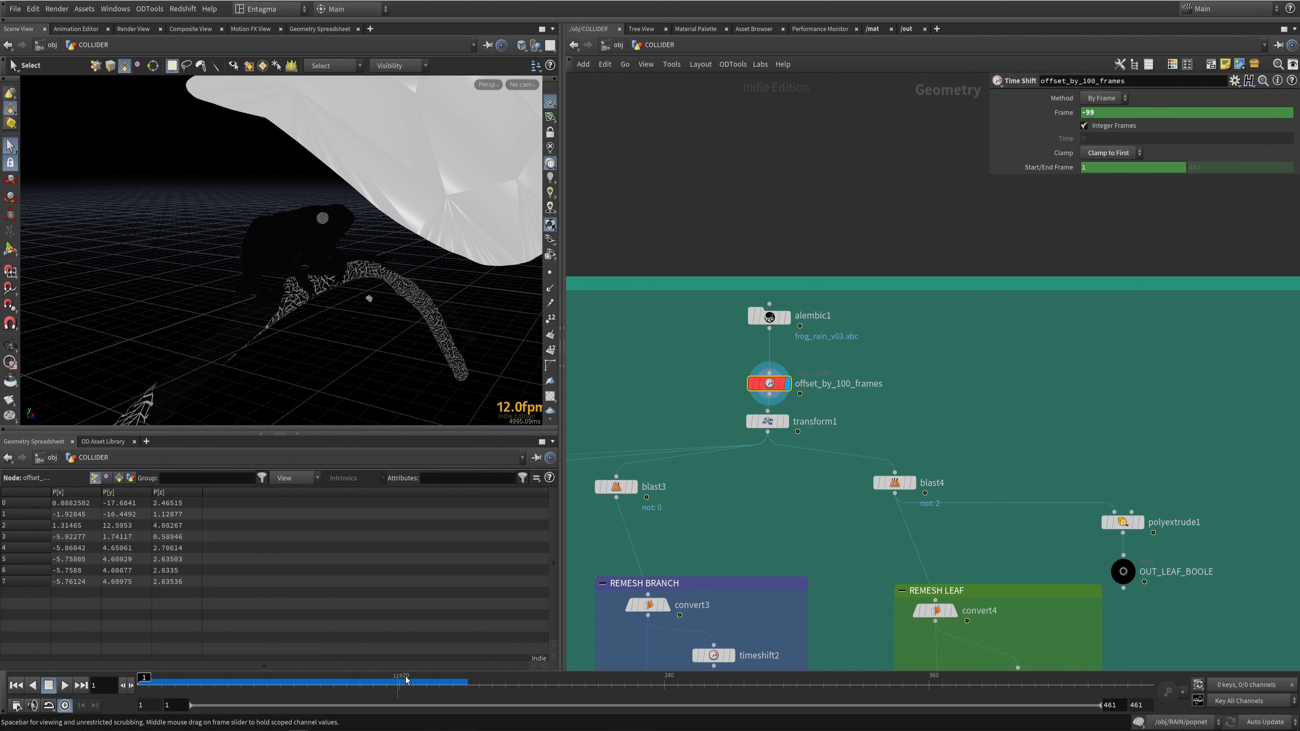
mouse_move(343, 679)
left_mouse_down()
mouse_move(354, 685)
mouse_move(135, 677)
left_mouse_up()
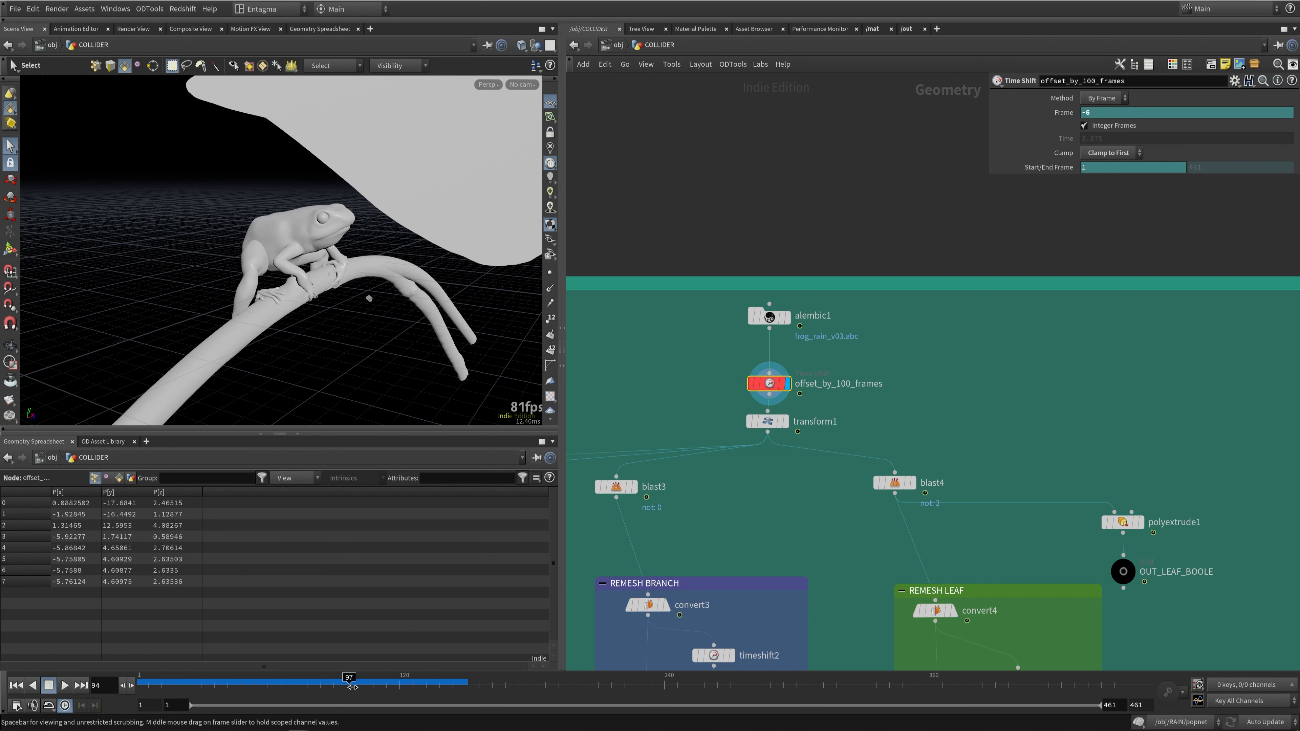
left_click_drag(352, 687, 406, 684)
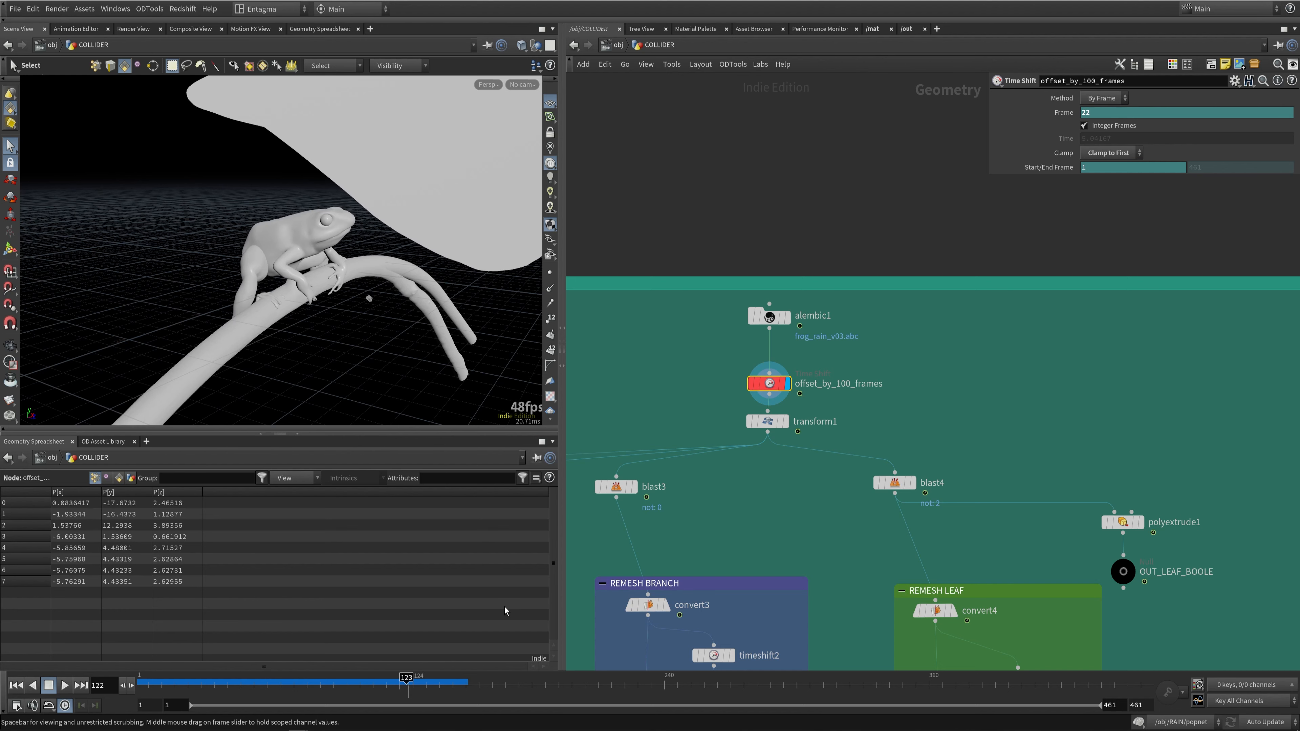
Step: Display the transform1 node and frame its scaled-down geometry closely in the viewport
left_click(785, 422)
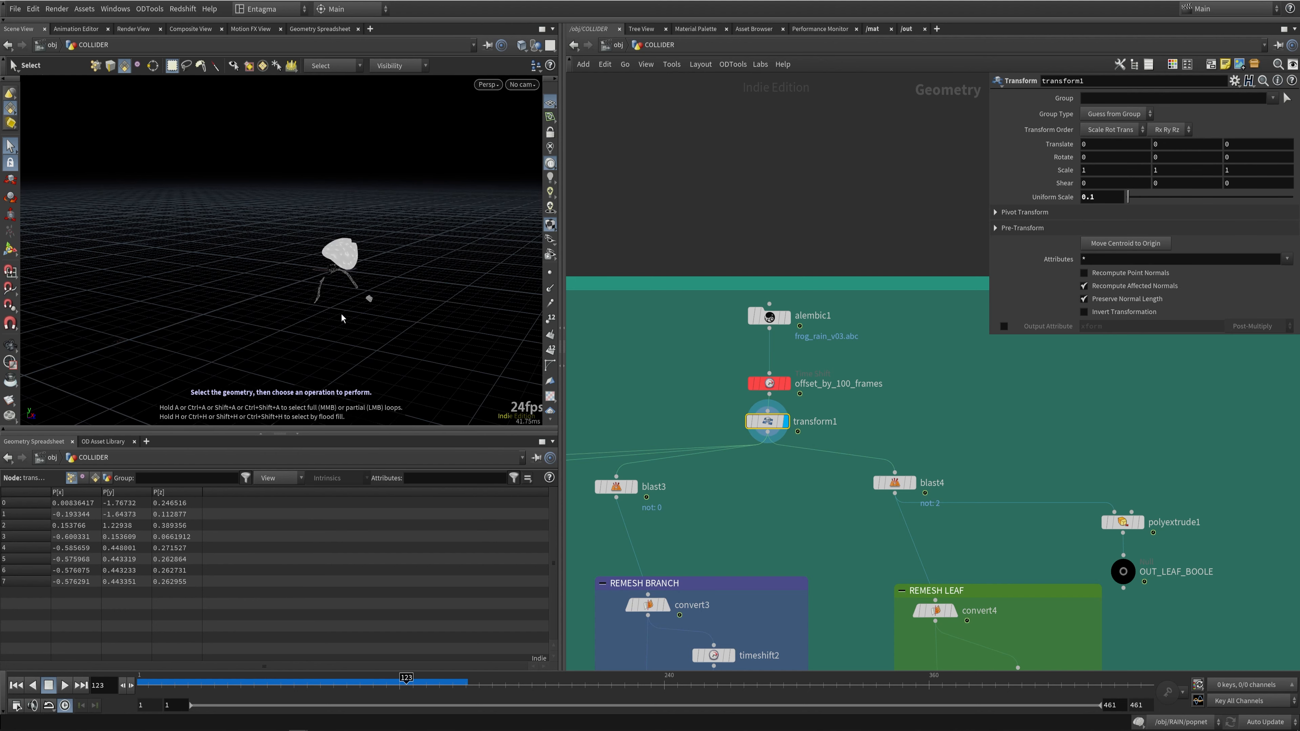
key("space+g")
right_click_drag(342, 307, 494, 130)
left_click_drag(494, 131, 438, 195)
right_click_drag(438, 194, 385, 191)
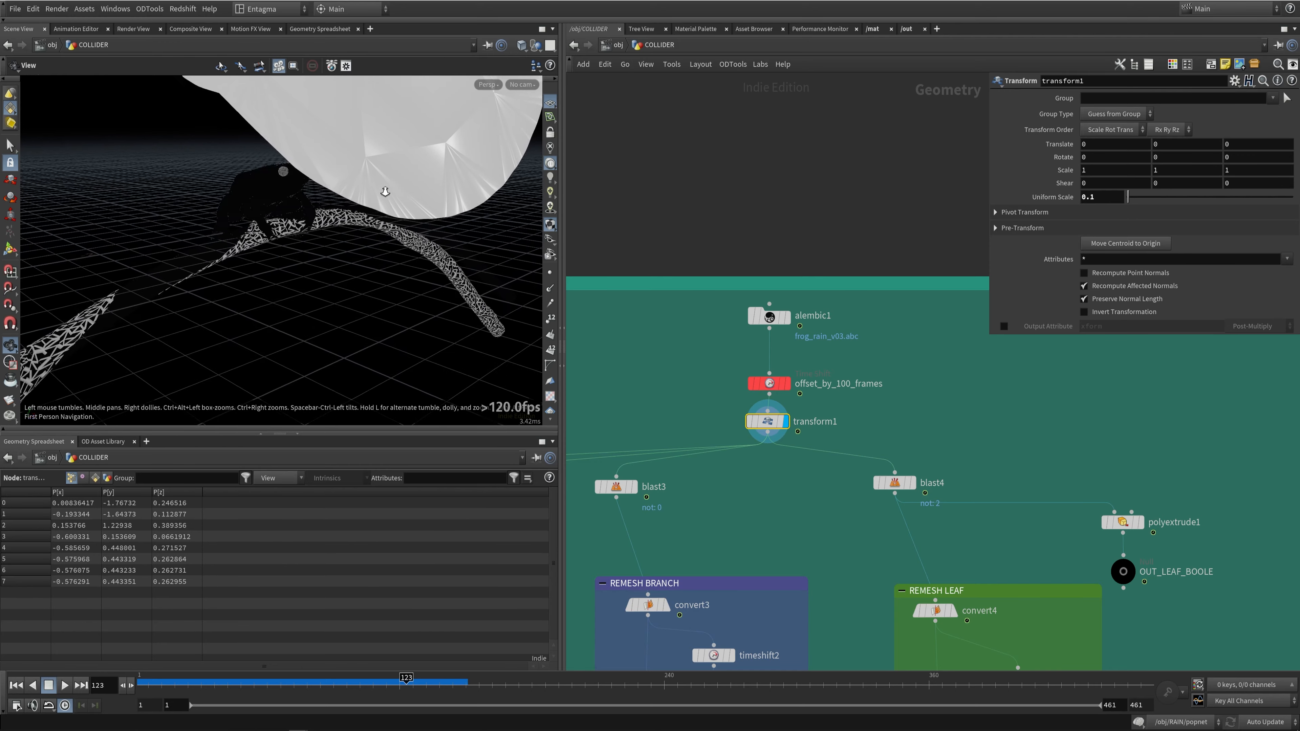
left_click_drag(386, 192, 376, 293)
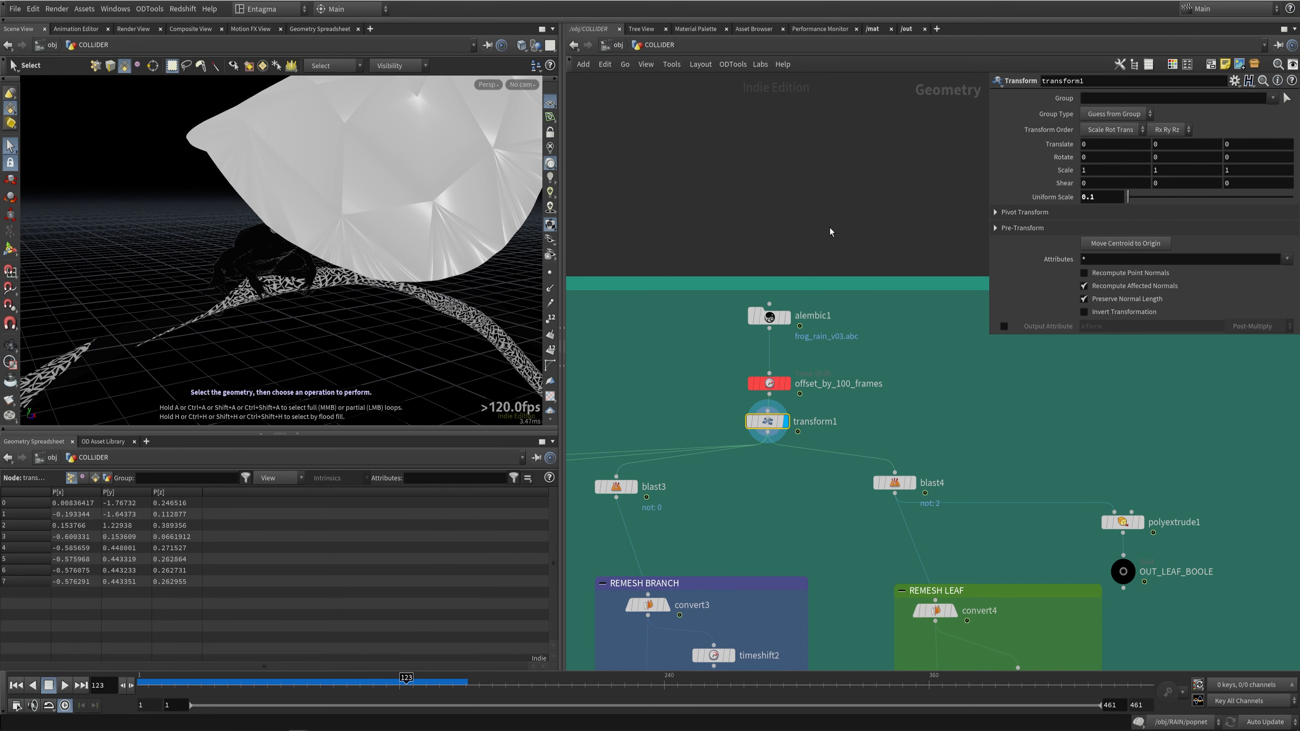
Step: Try switching off the viewport lighting to fix the dark frog shading, and return to the normal lit display
left_click(550, 149)
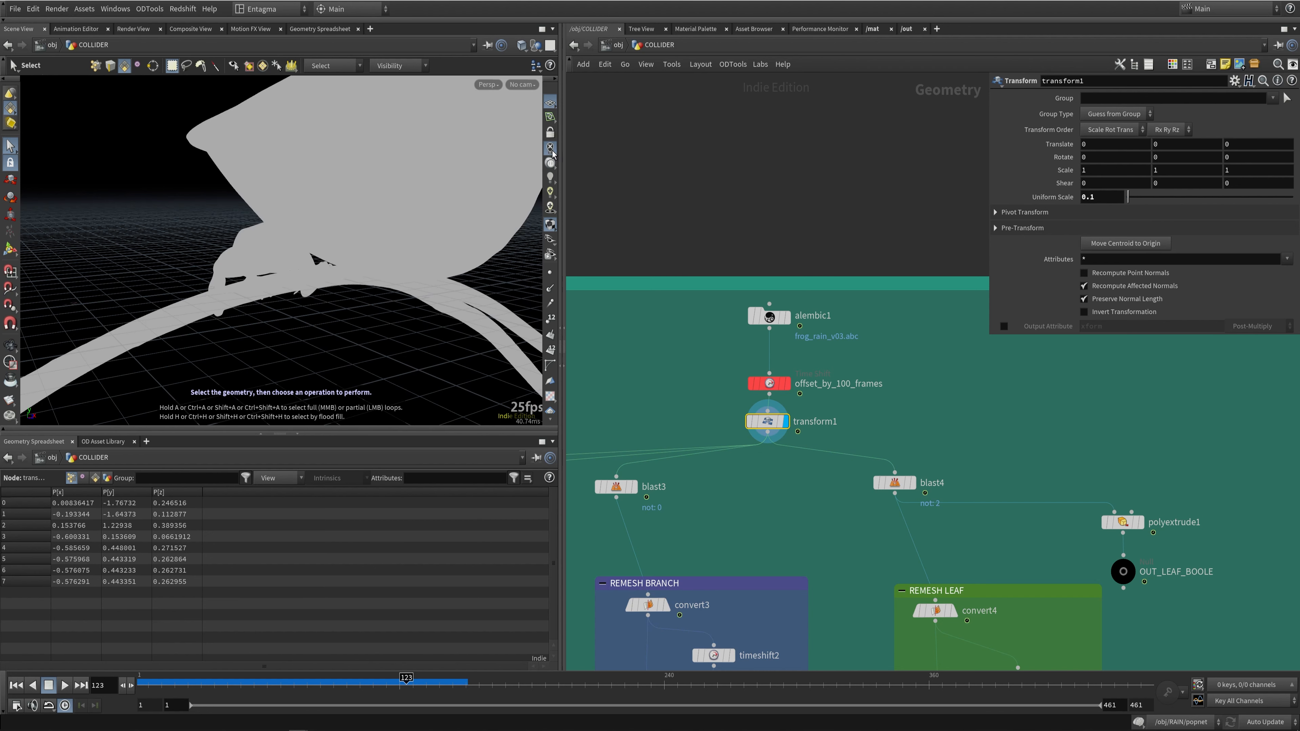
left_click(550, 178)
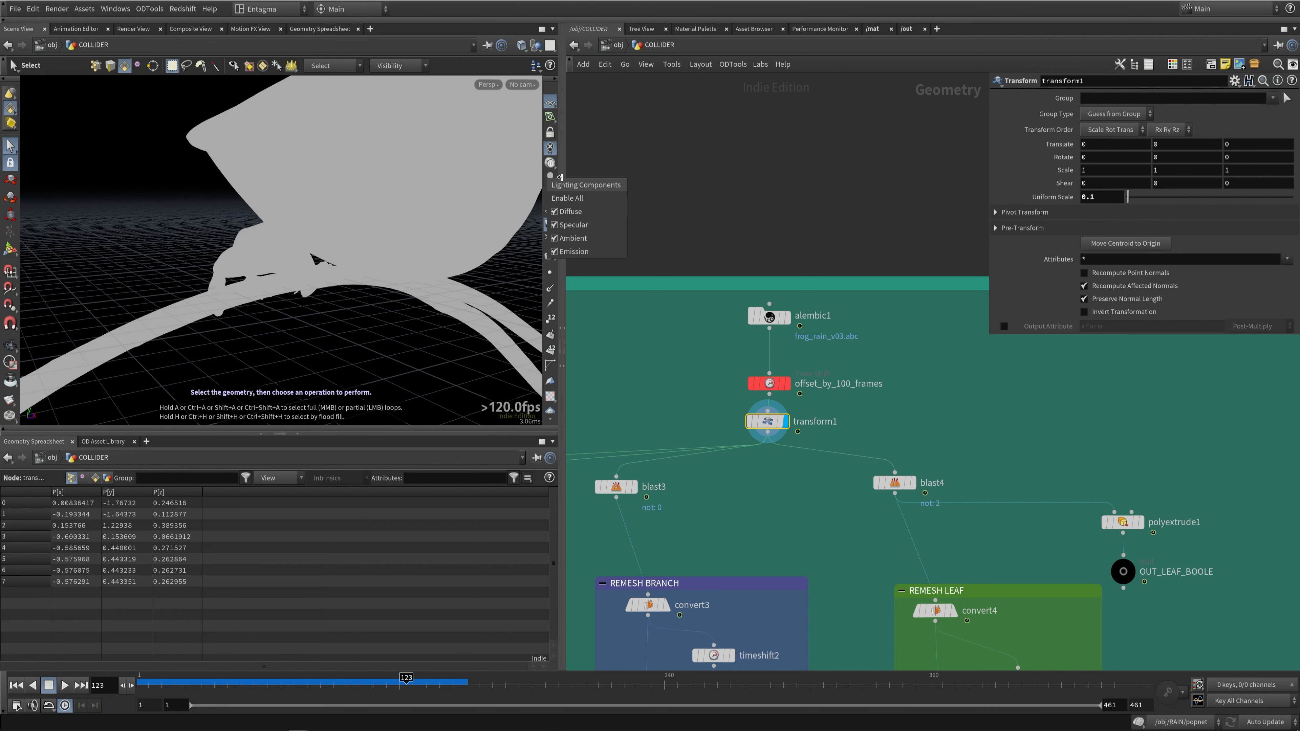
left_click(559, 177)
left_click(550, 163)
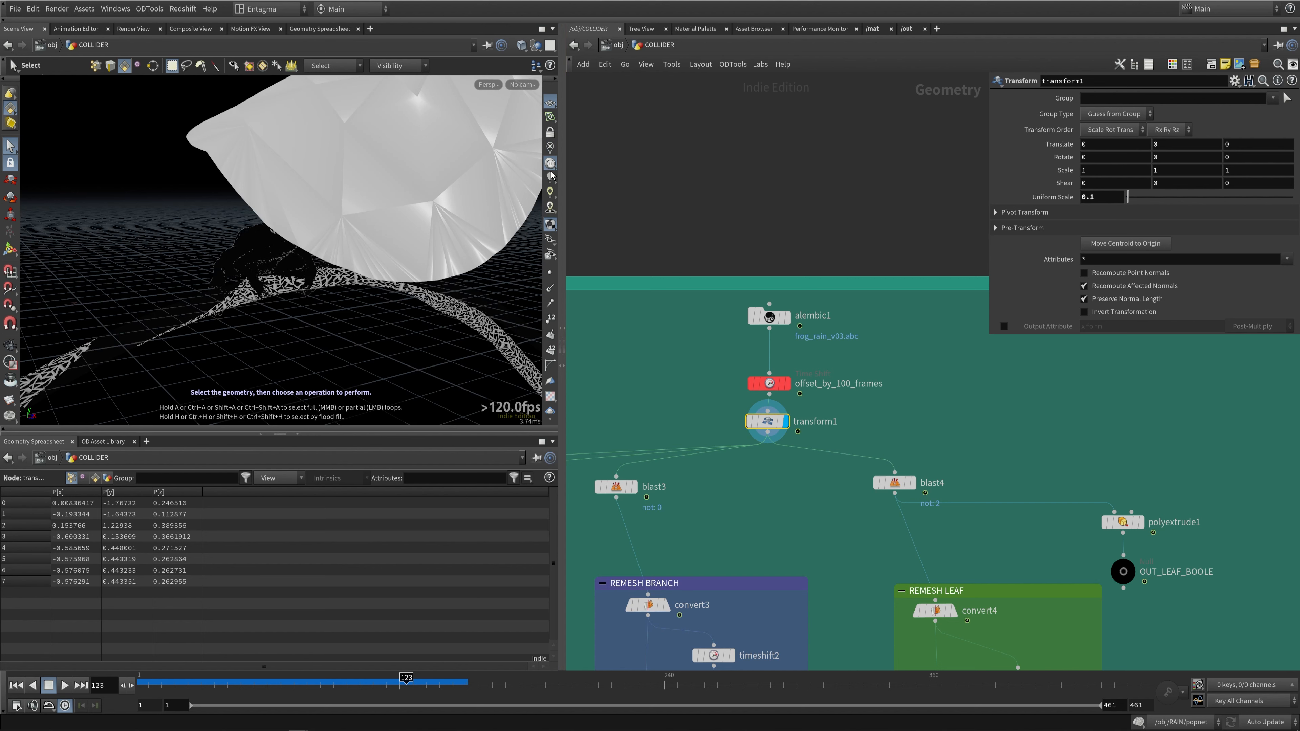
left_click(551, 148)
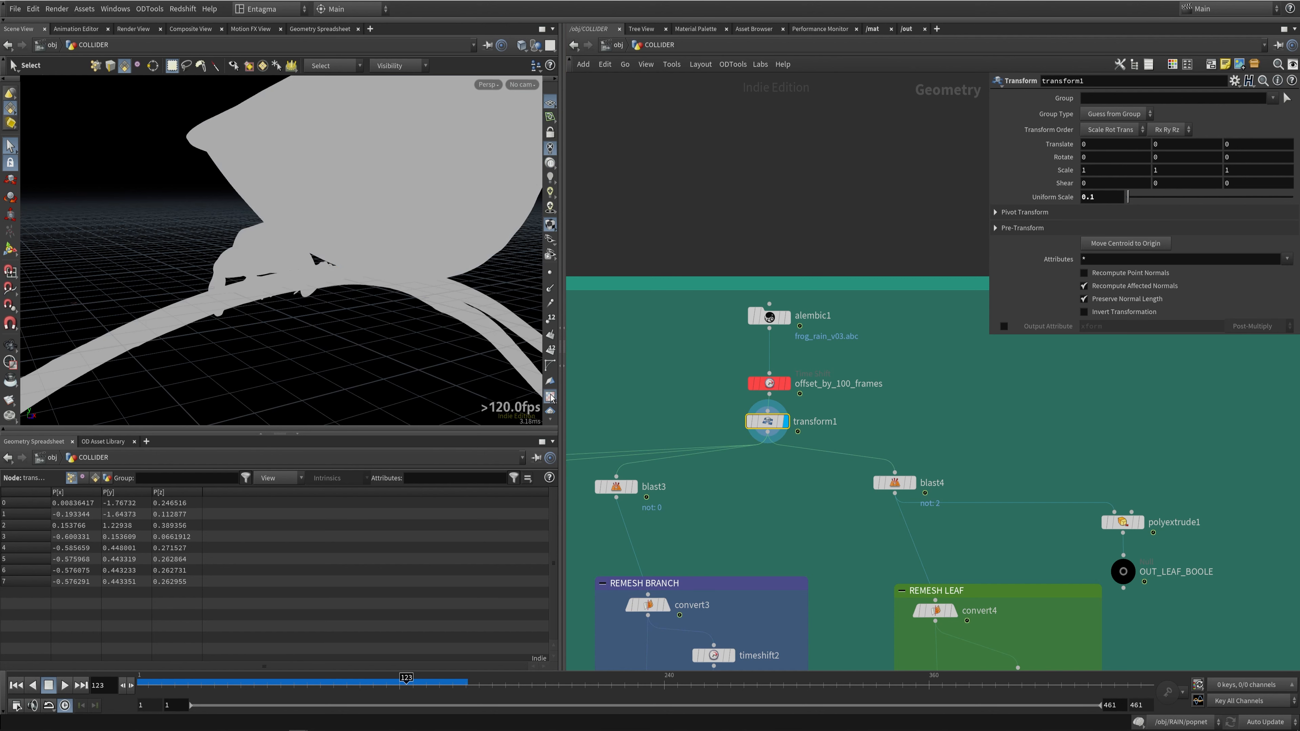
left_click(551, 163)
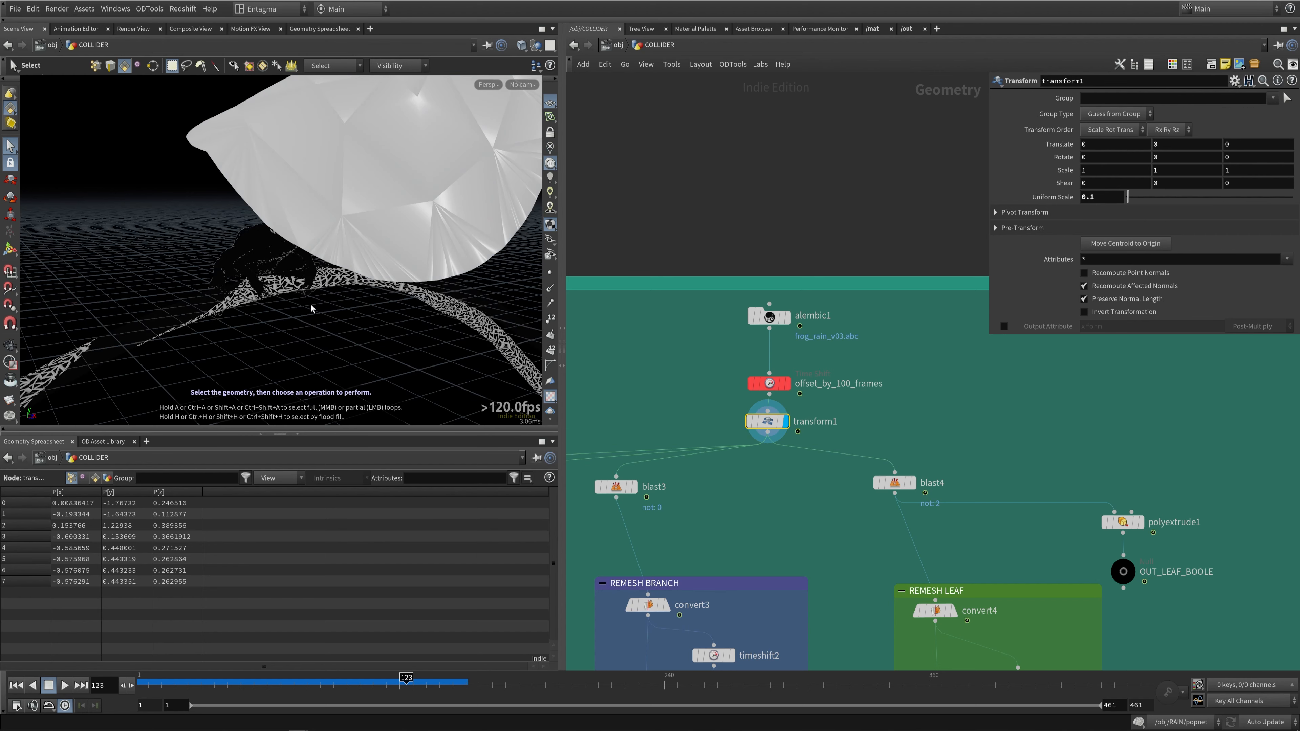
mouse_move(311, 306)
left_mouse_down("alt")
mouse_move(377, 276)
mouse_move(308, 282)
left_mouse_up("alt")
left_click(794, 247)
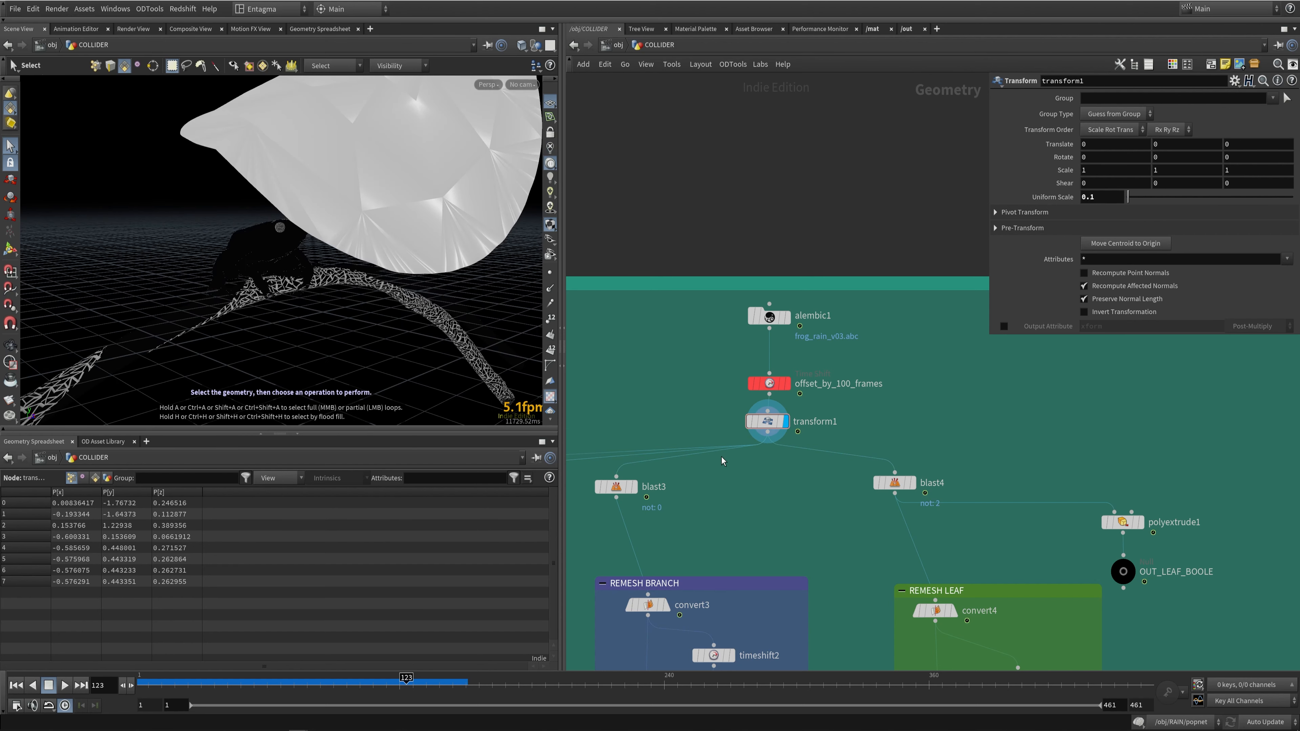
Step: Select the four blast nodes below transform1 and zoom in on their part of the network
middle_click_drag(720, 488, 775, 440)
scroll(854, 402, "down", 2)
middle_click_drag(855, 412, 808, 424)
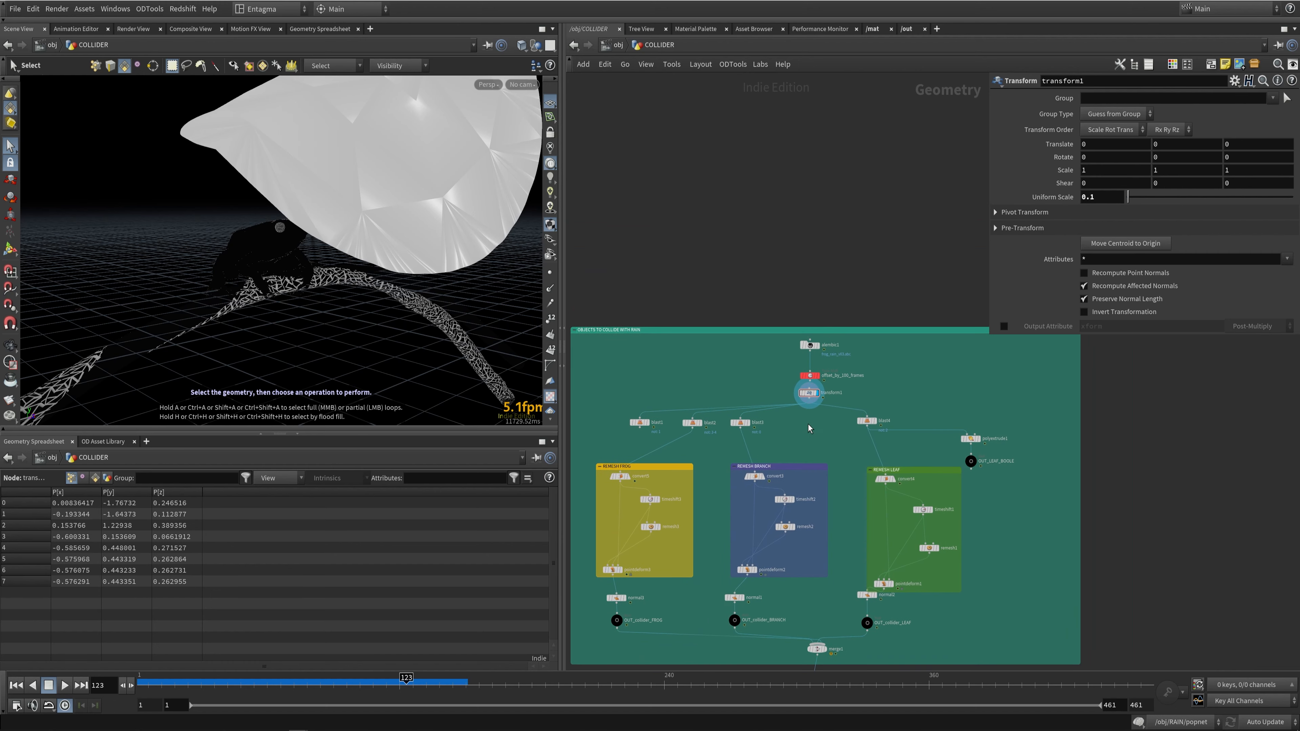
left_click_drag(618, 430, 901, 420)
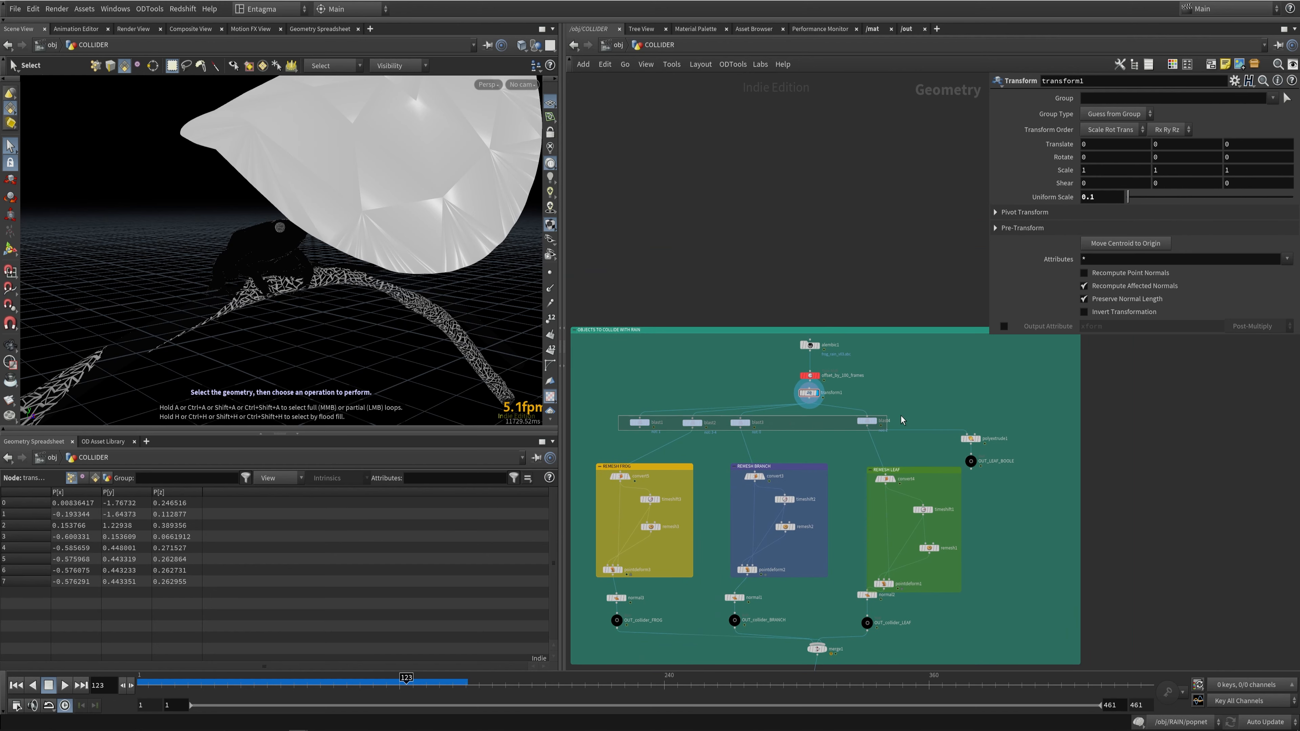
left_click_drag(992, 419, 988, 421)
scroll(765, 429, "up", 5)
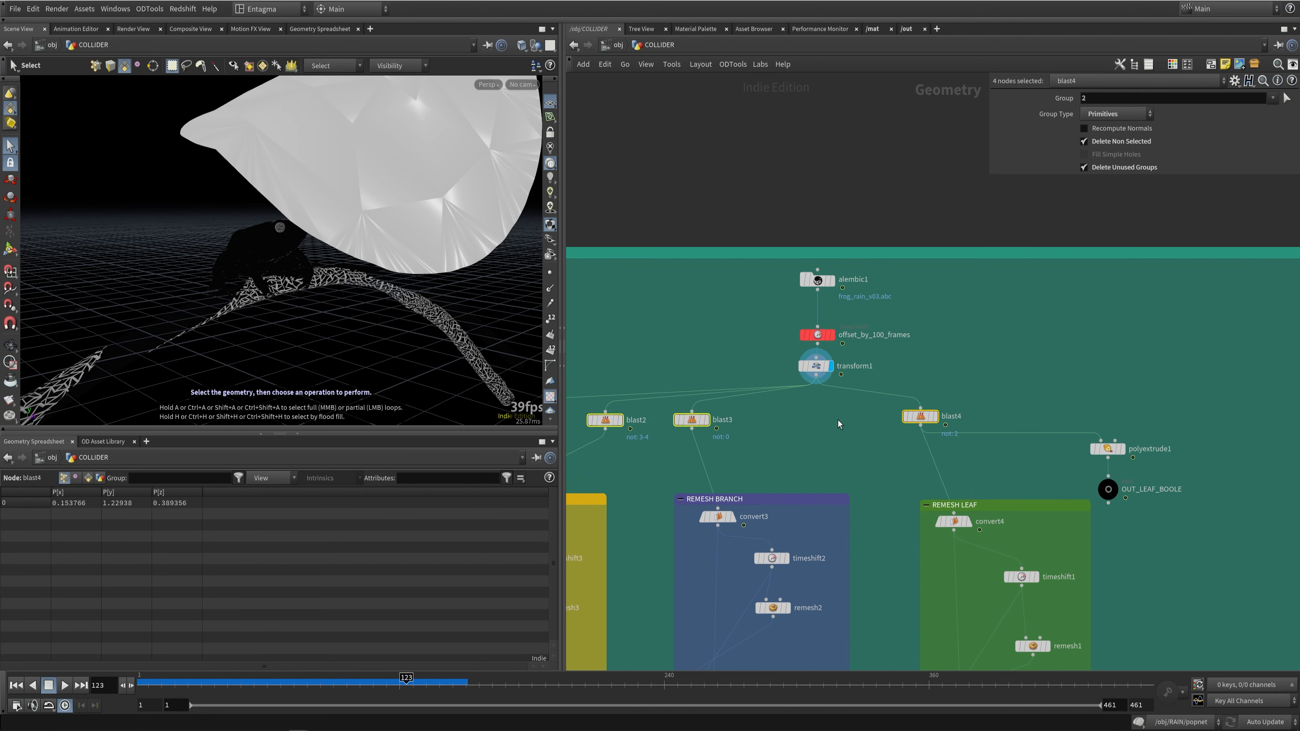
scroll(821, 422, "up", 2)
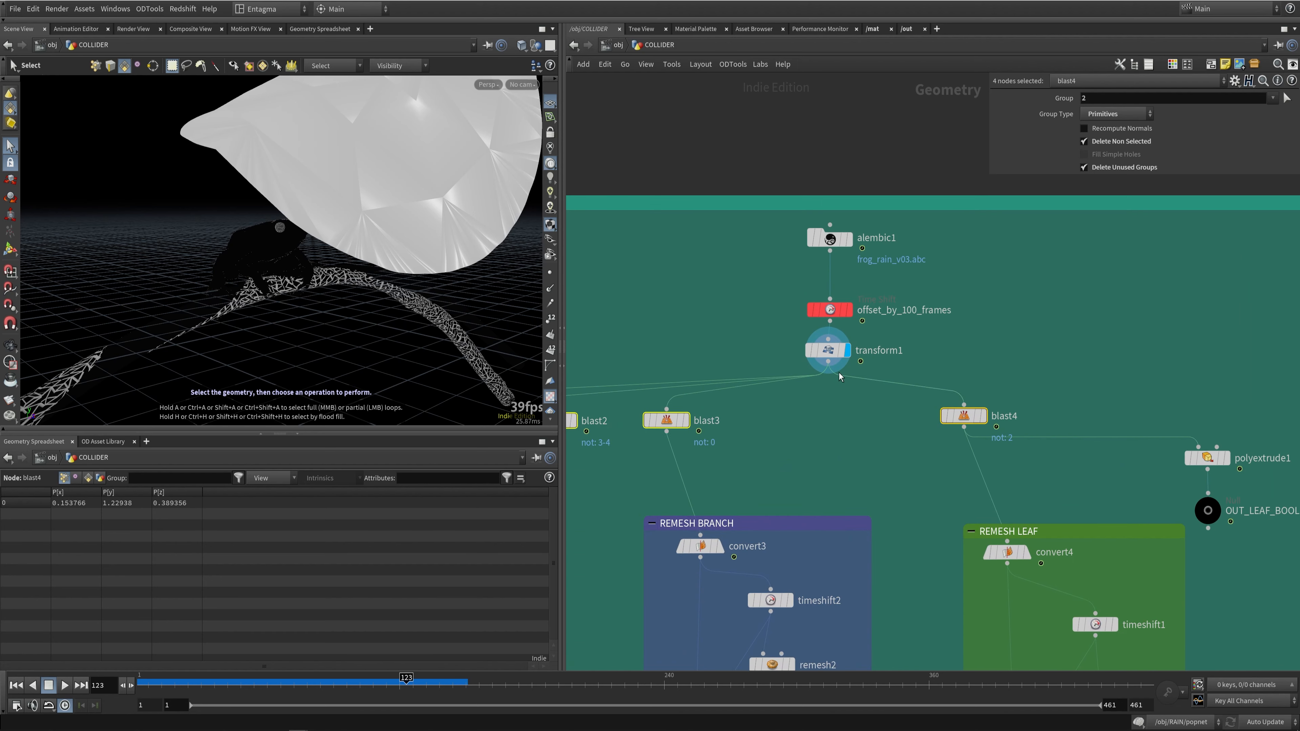
Step: Display blast3, blast4 and blast2 in turn to examine the isolated branch, leaf and frog geometry
left_click(666, 422)
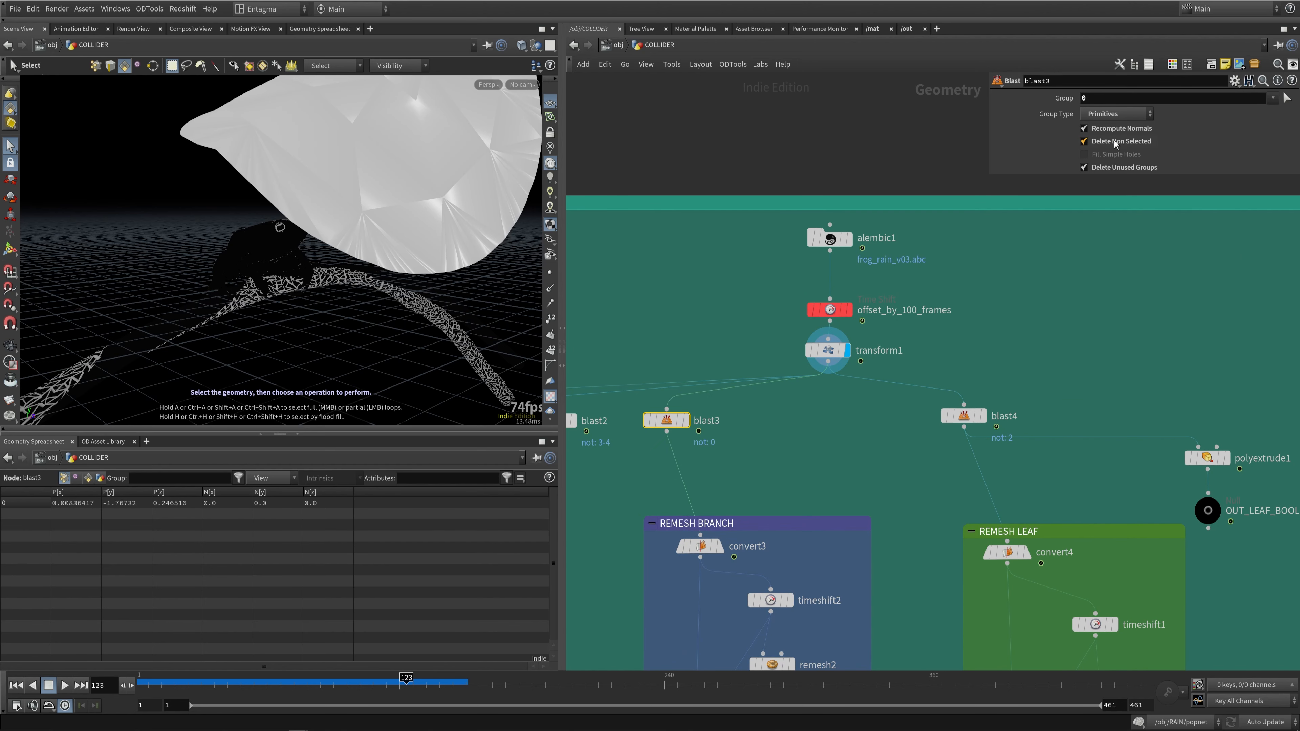
left_click(682, 421)
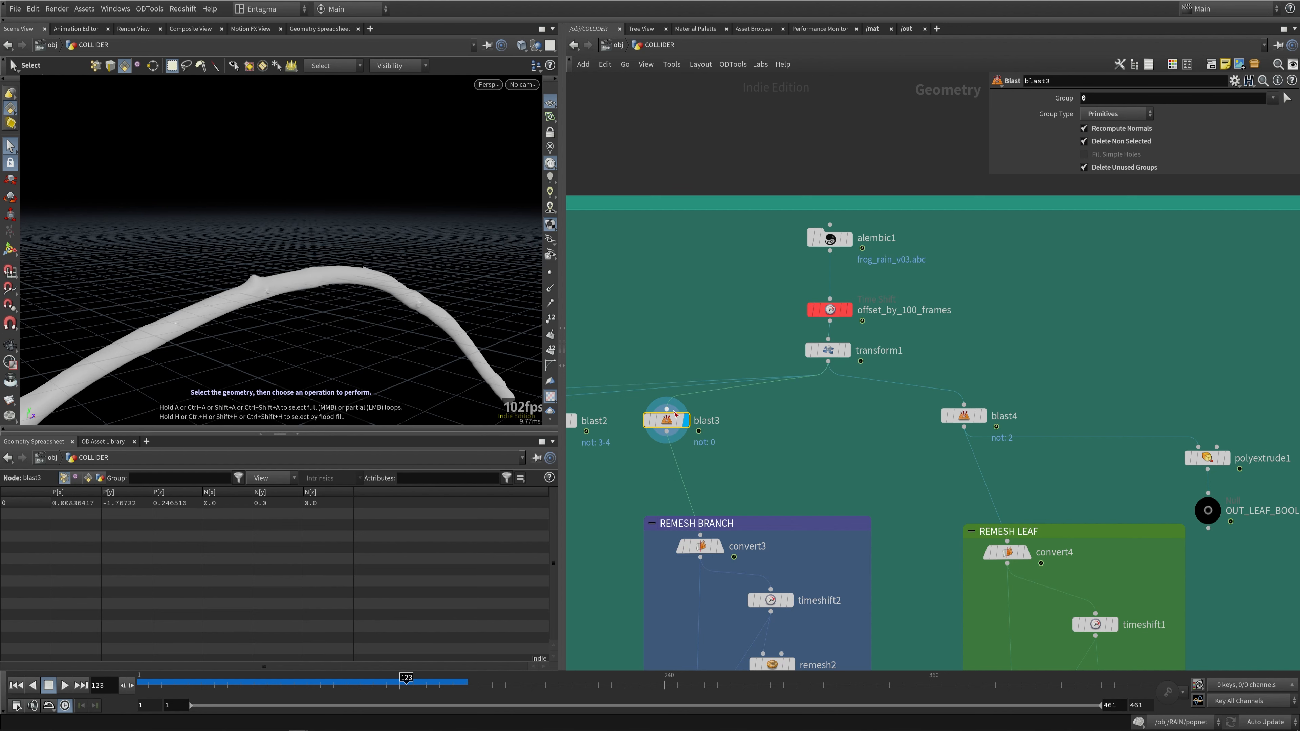
left_click(983, 416)
left_click(962, 415)
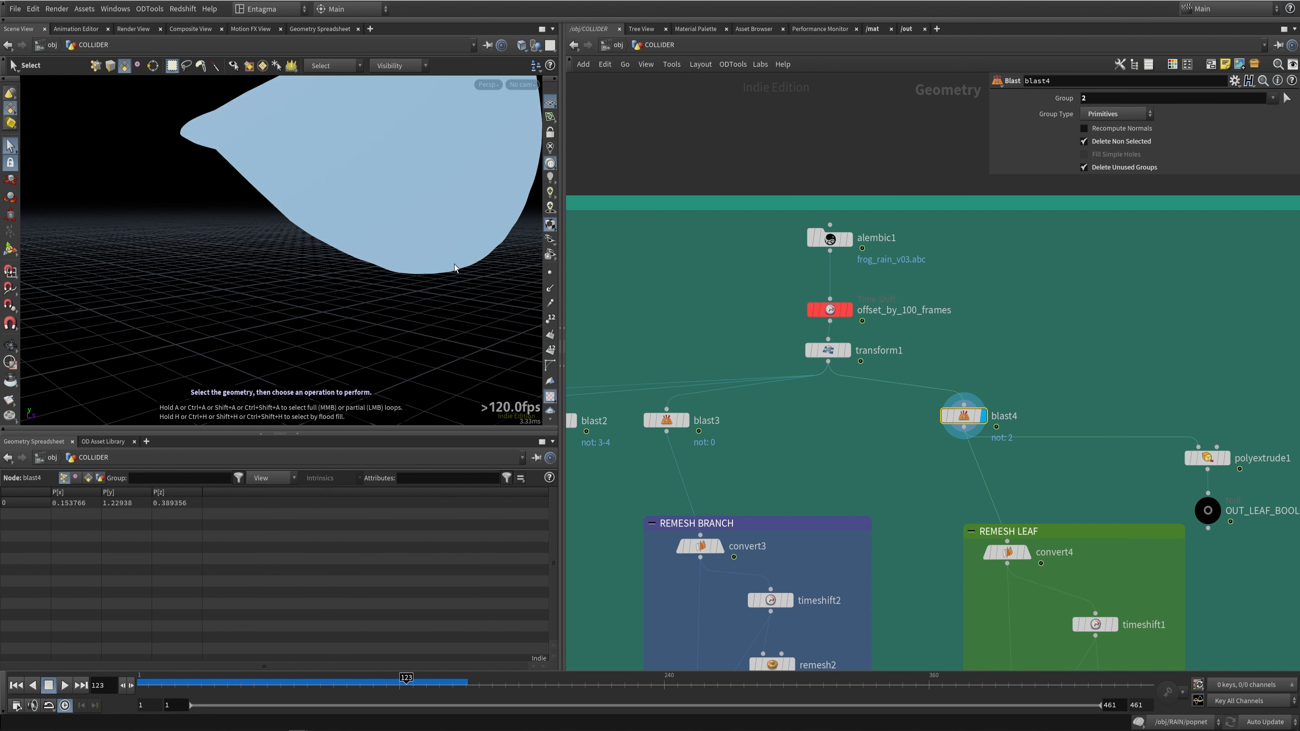
middle_click_drag(800, 465, 936, 333)
left_click(790, 419)
left_click(770, 420)
scroll(935, 333, "down", 1)
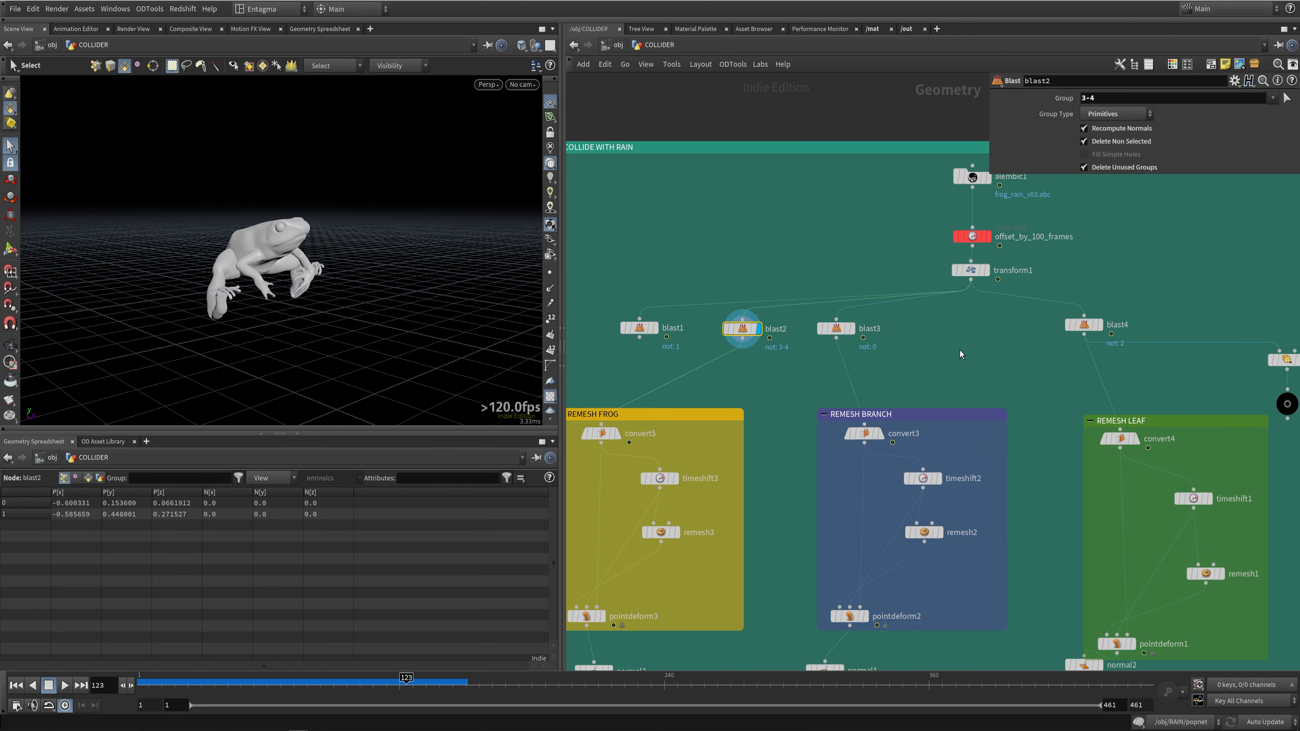
Step: Move the REMESH LEAF network box so it lines up beneath blast4 and beside the REMESH BRANCH box
middle_click_drag(1097, 361, 950, 336)
middle_click_drag(759, 318, 724, 217)
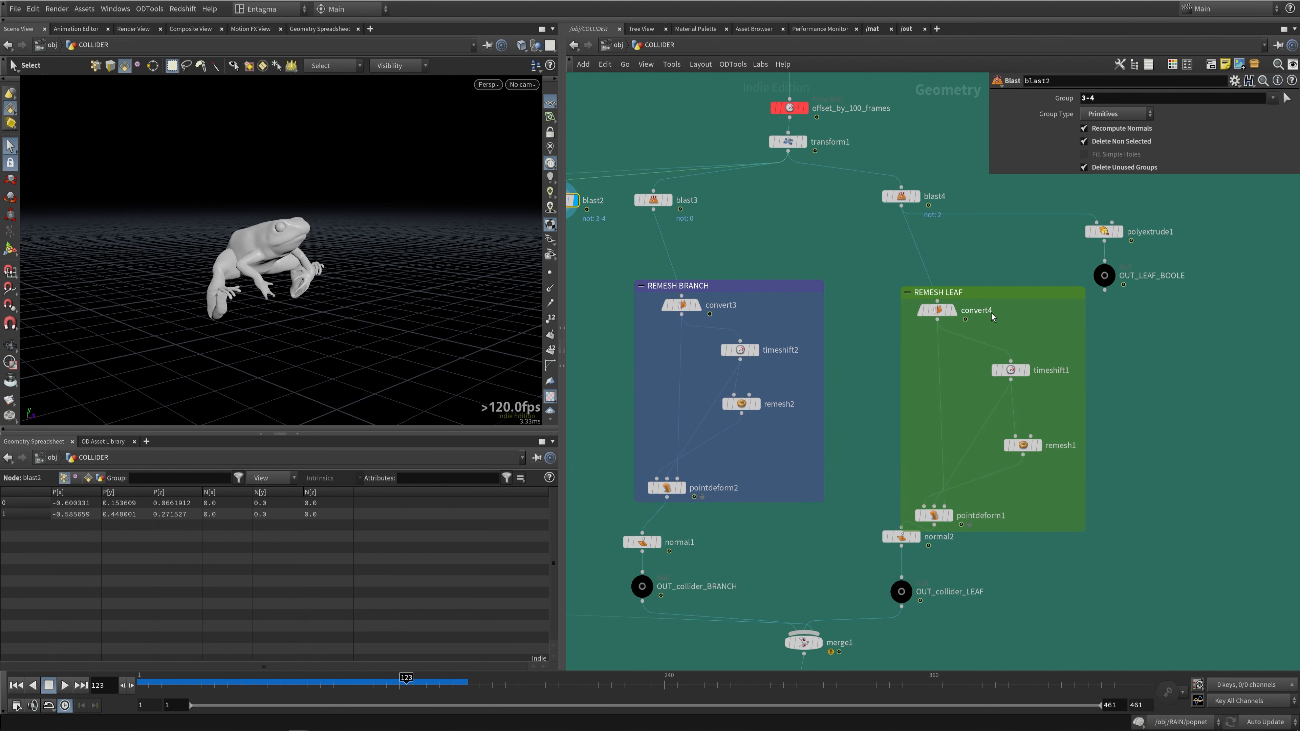
left_click_drag(984, 295, 959, 265)
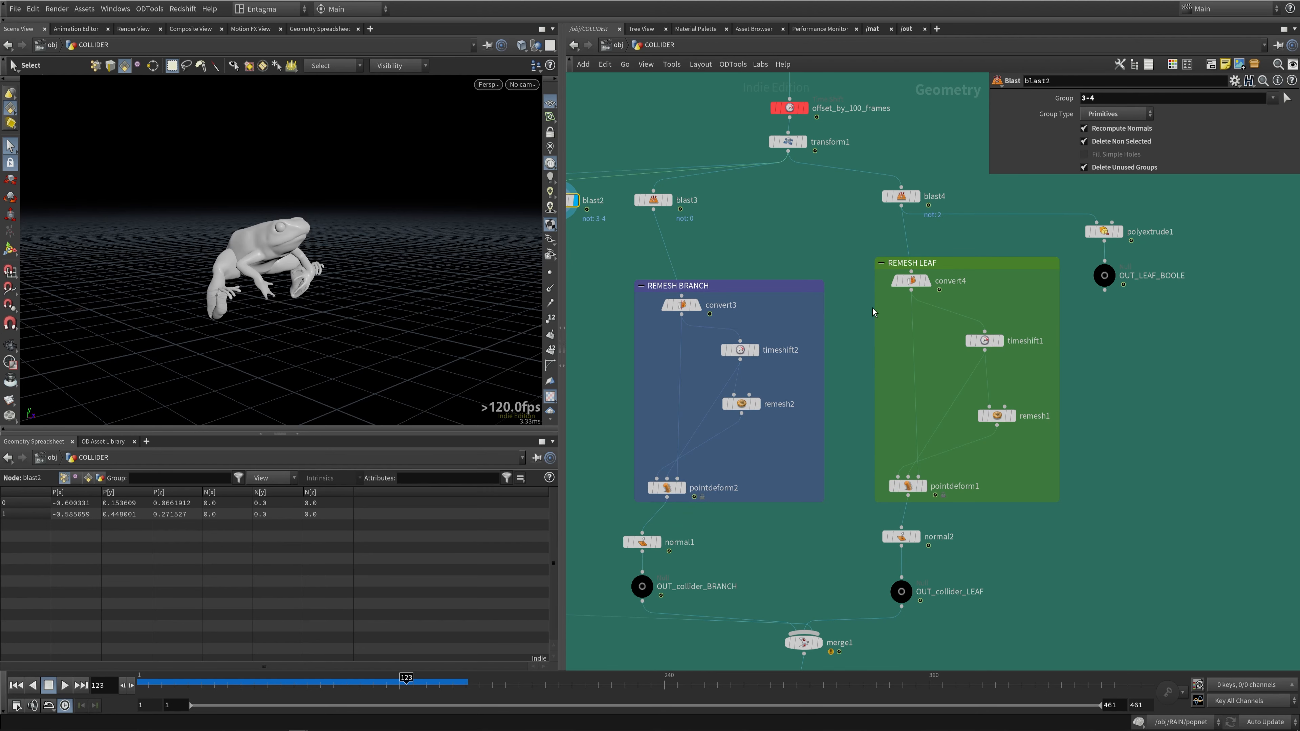
Step: Display the blast4 node and examine the isolated leaf from above
left_click(916, 197)
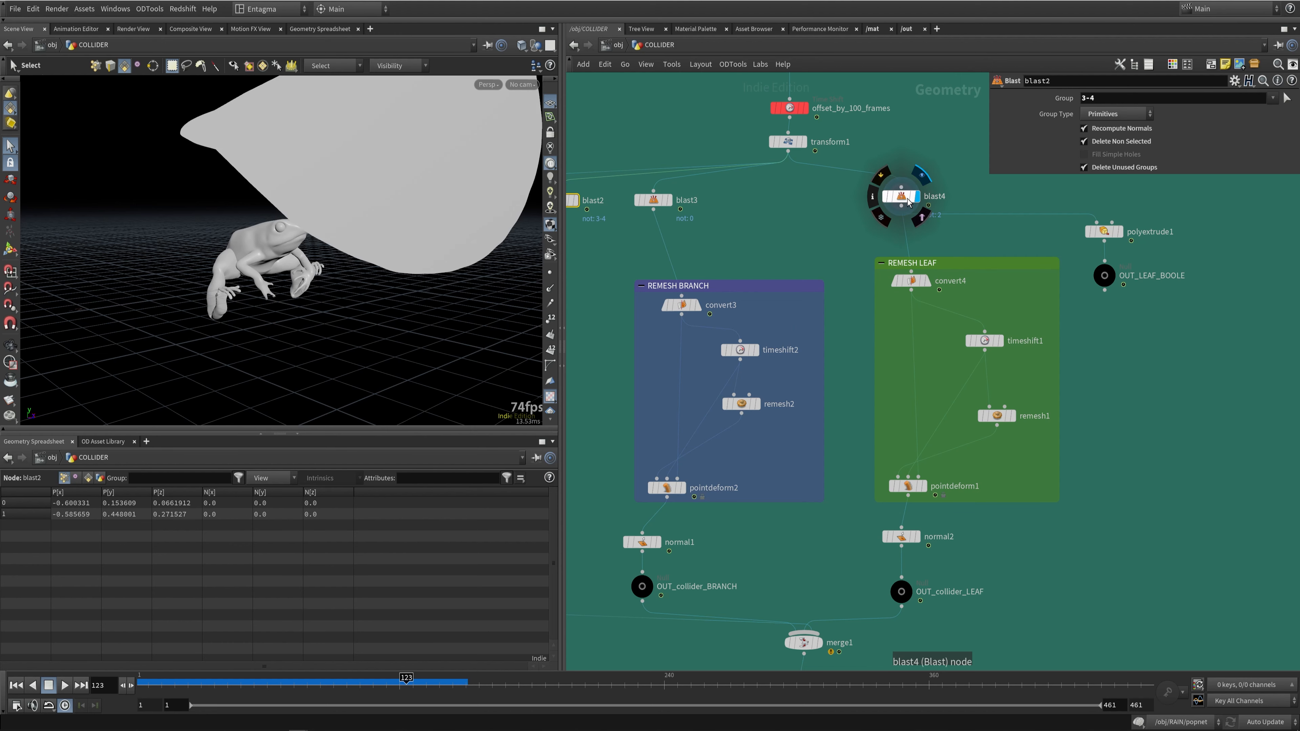
left_click(902, 197)
key("Escape")
left_click_drag(400, 218, 437, 294)
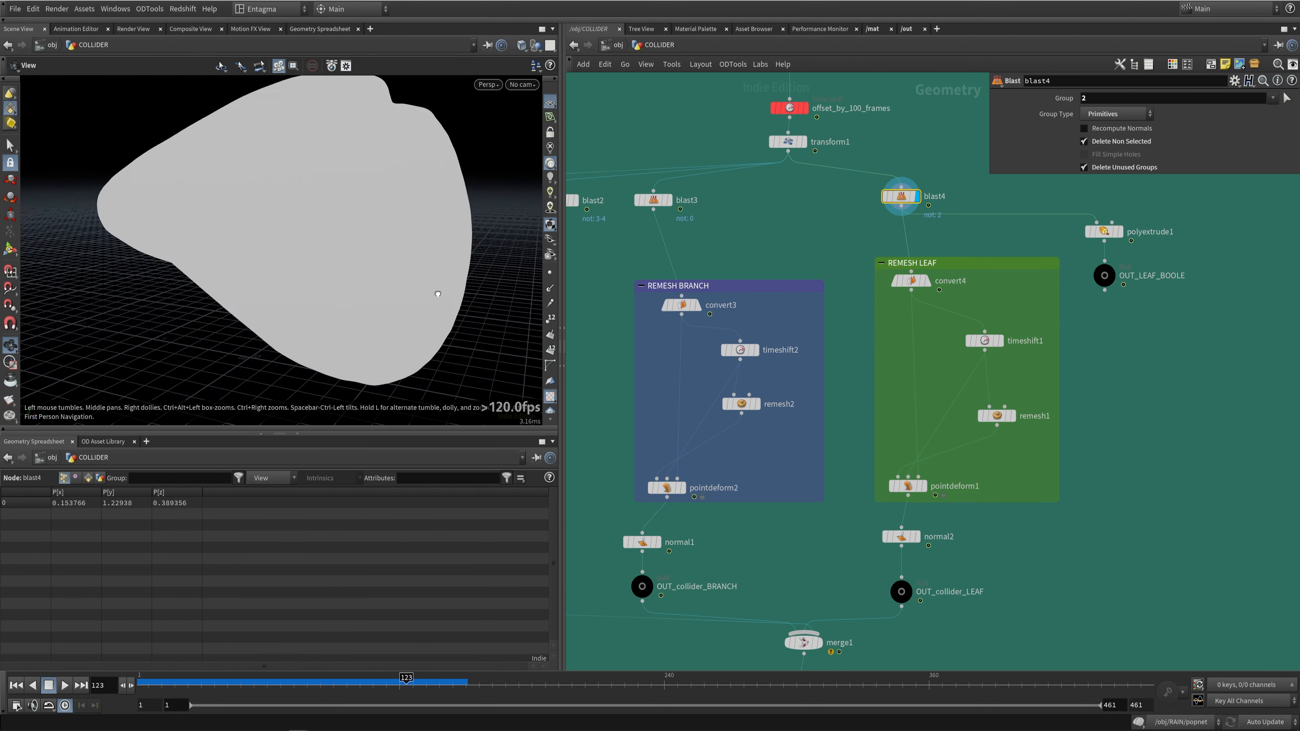
key("s")
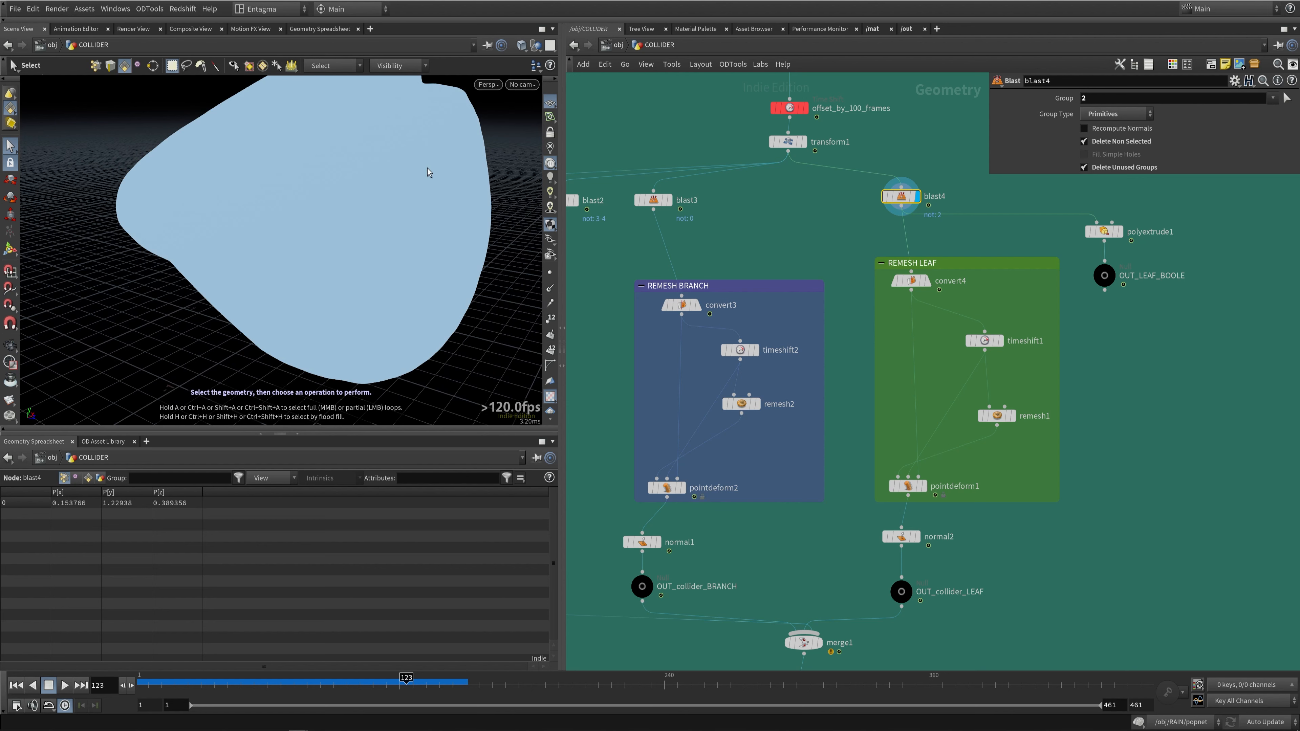
Step: Display the convert4 polygon version of the leaf and turn off the UV grid texture in the viewport
left_click(912, 281)
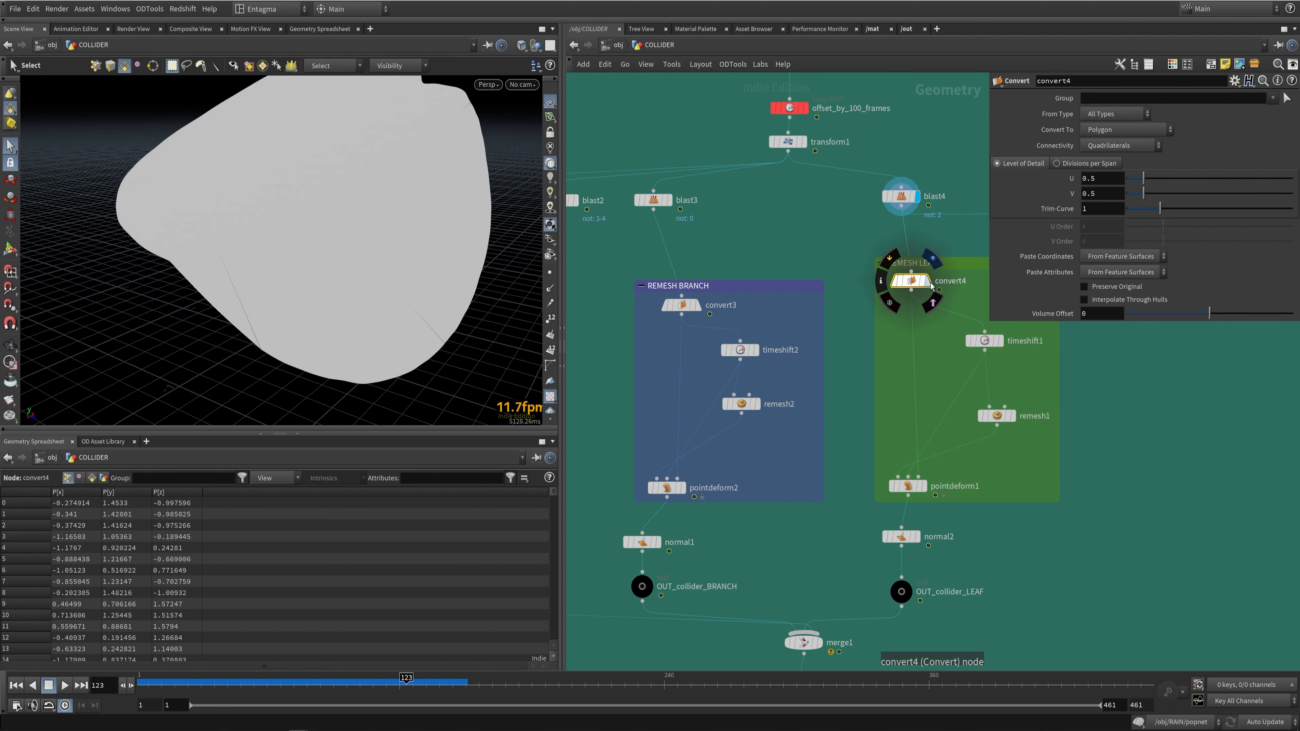
left_click(926, 281)
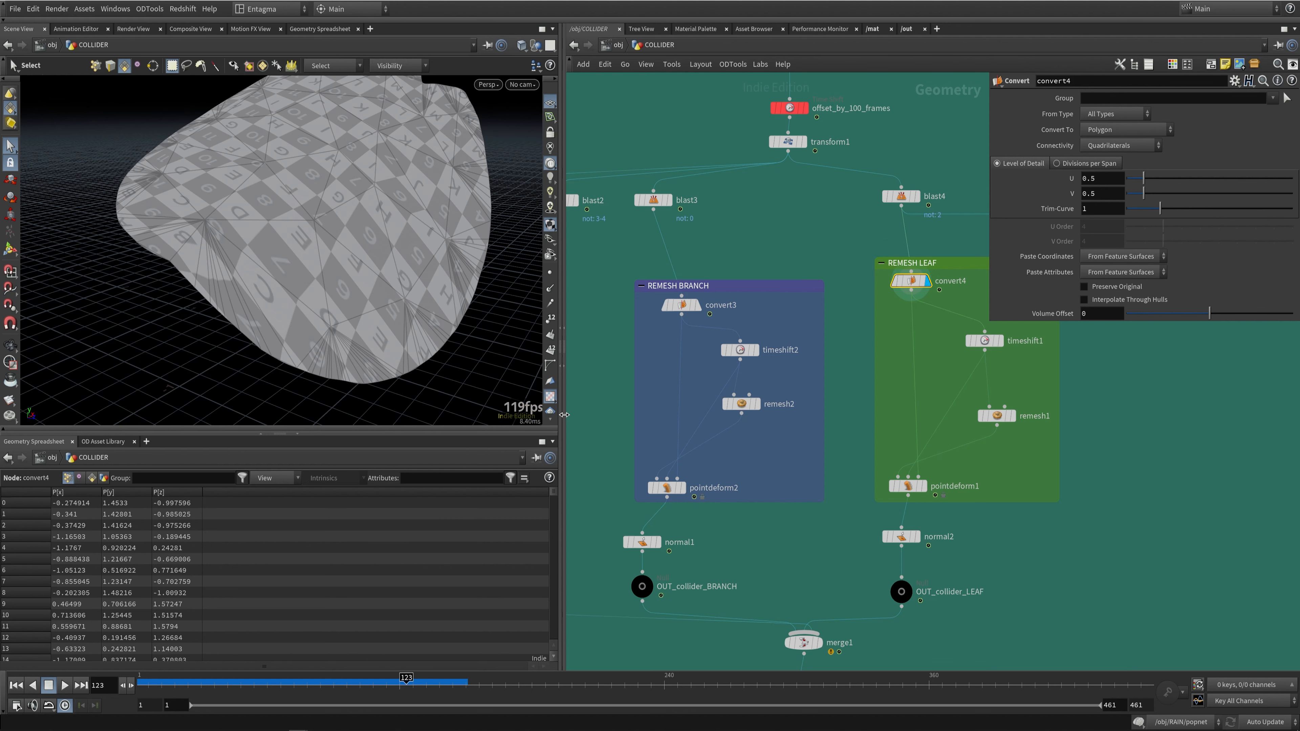
left_click(550, 396)
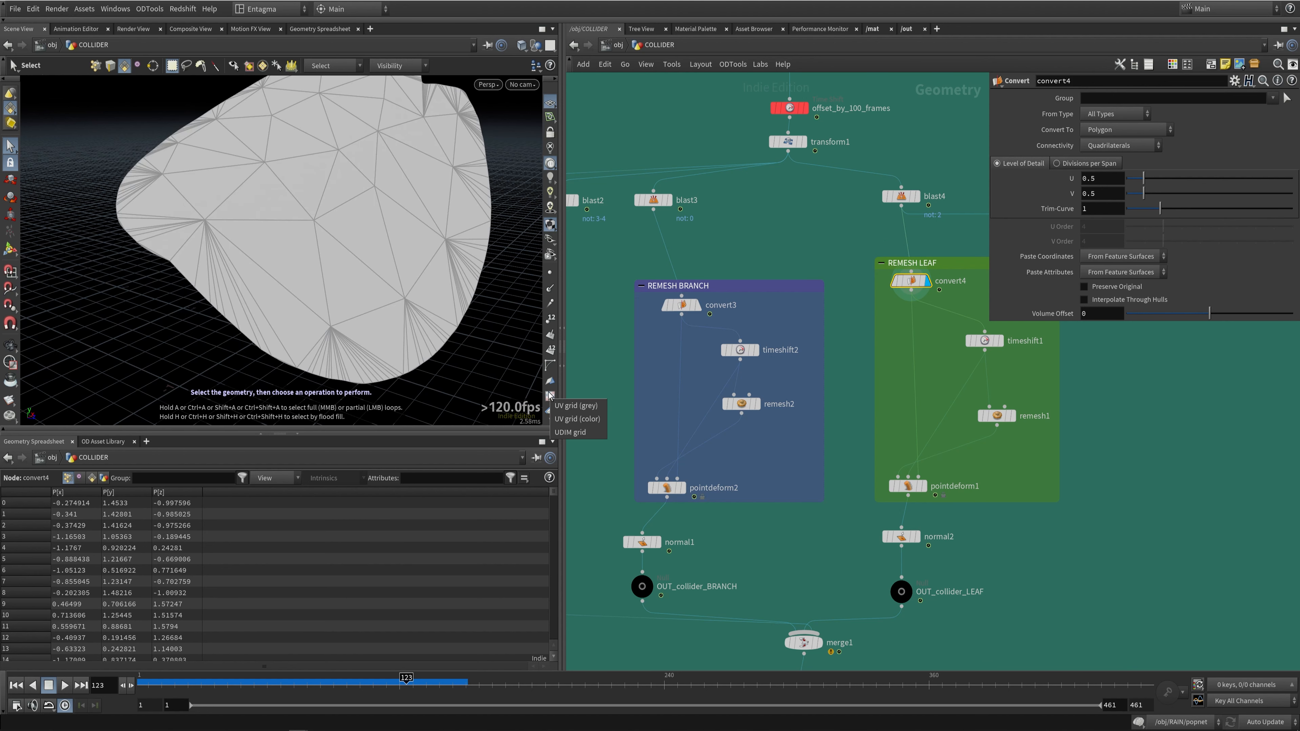
Step: Toggle the UV grid texture and display timeshift1 and remesh1 to examine the leaf before and after remeshing
left_click(550, 396)
middle_click_drag(1020, 354, 872, 325)
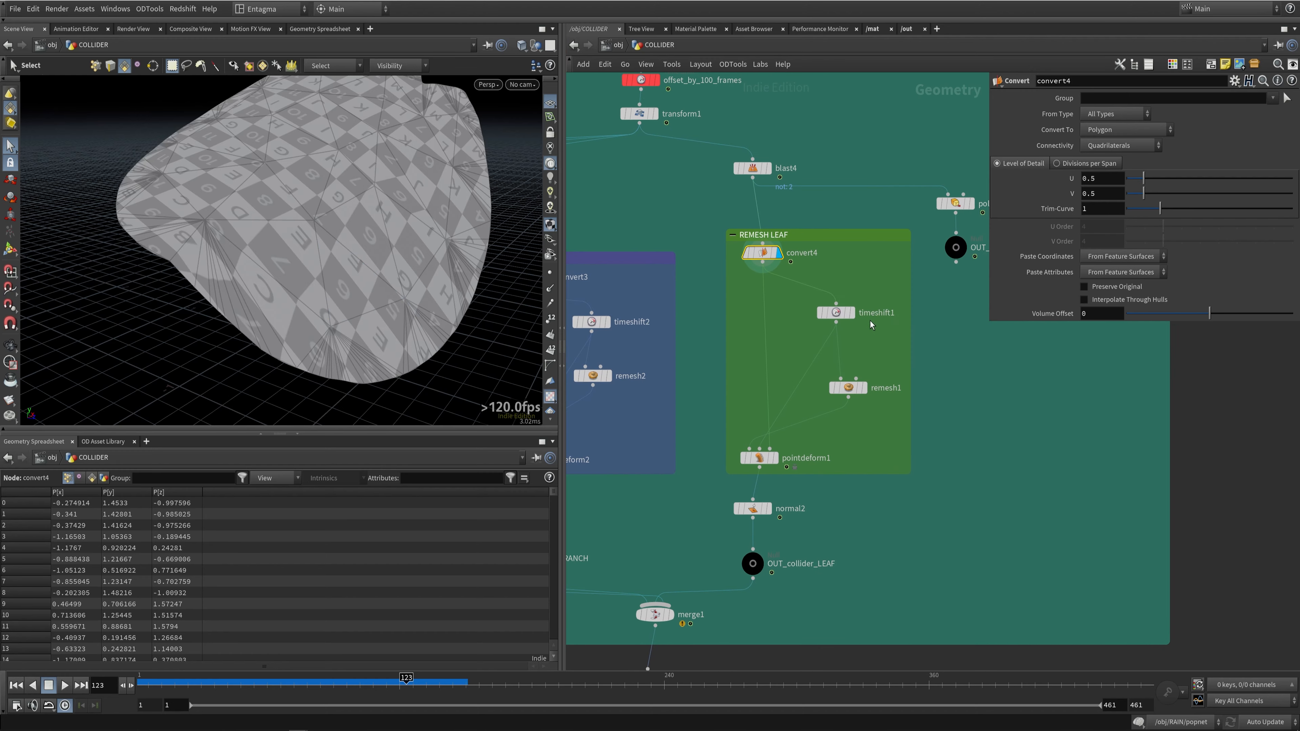
left_click(835, 313)
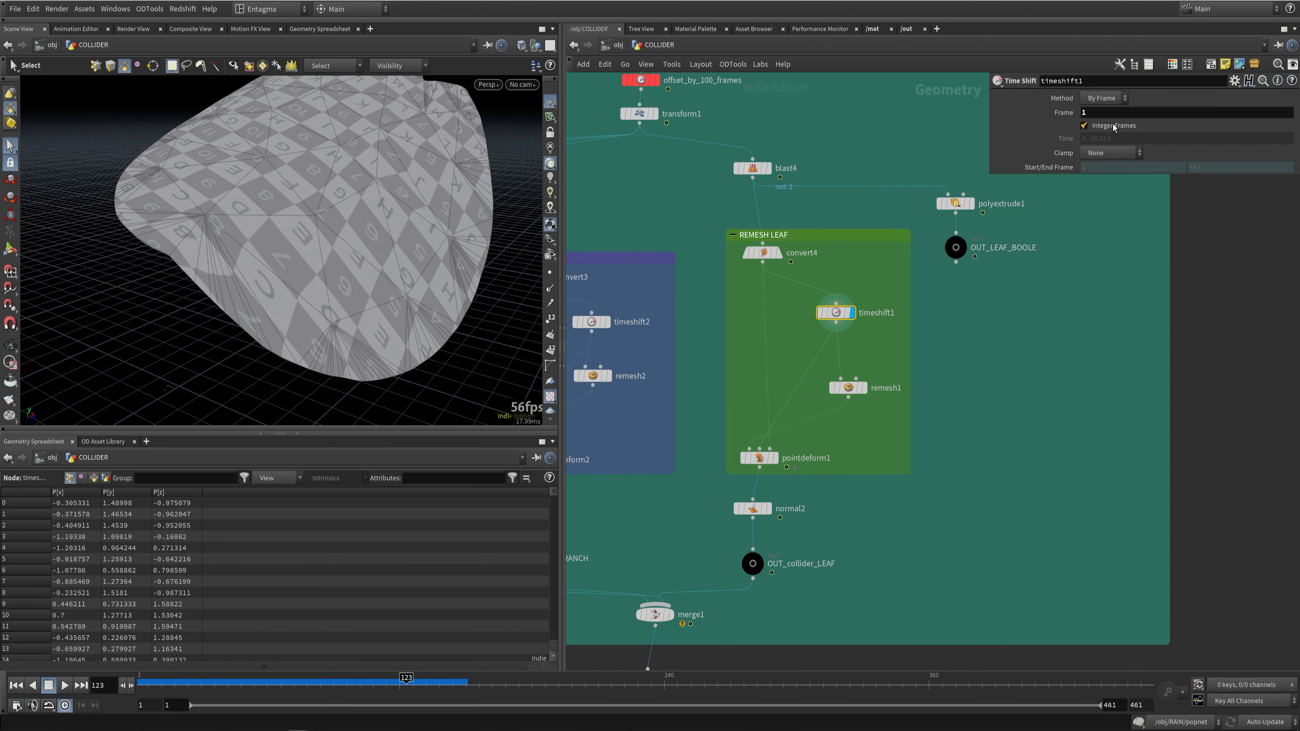
left_click(867, 390)
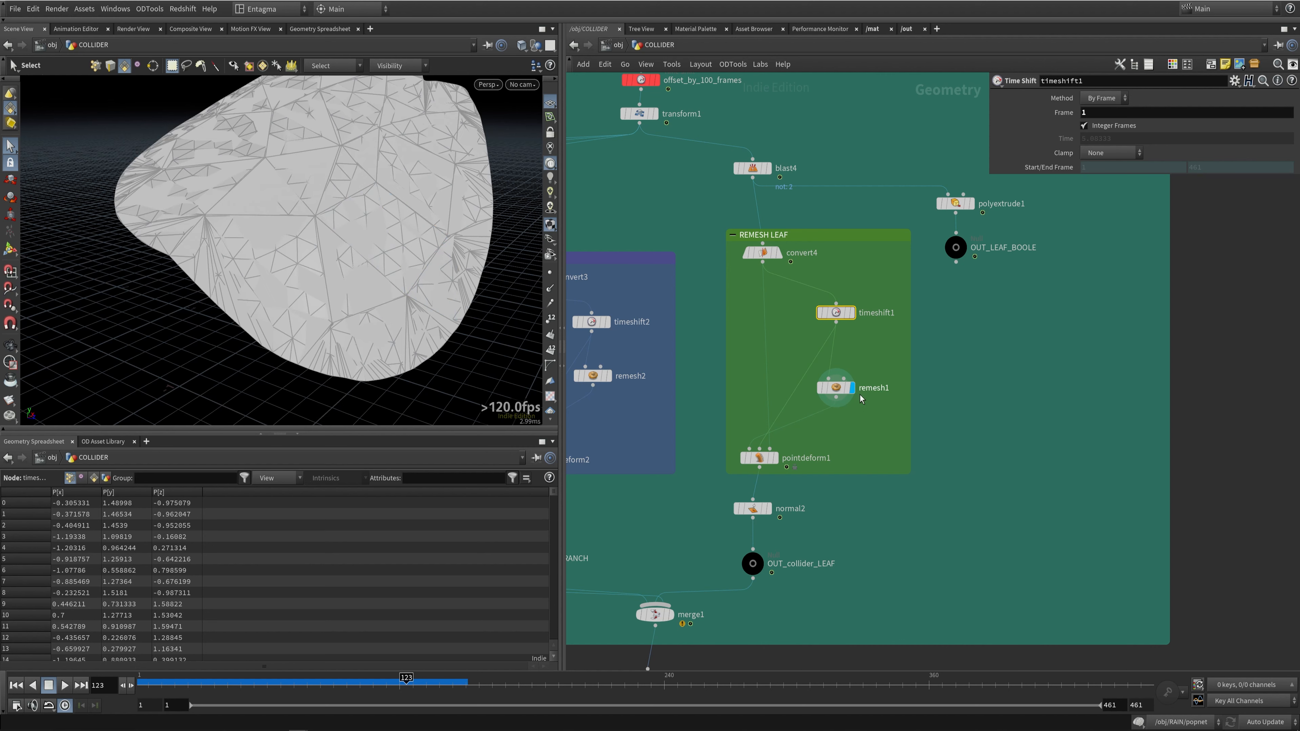
left_click(844, 388)
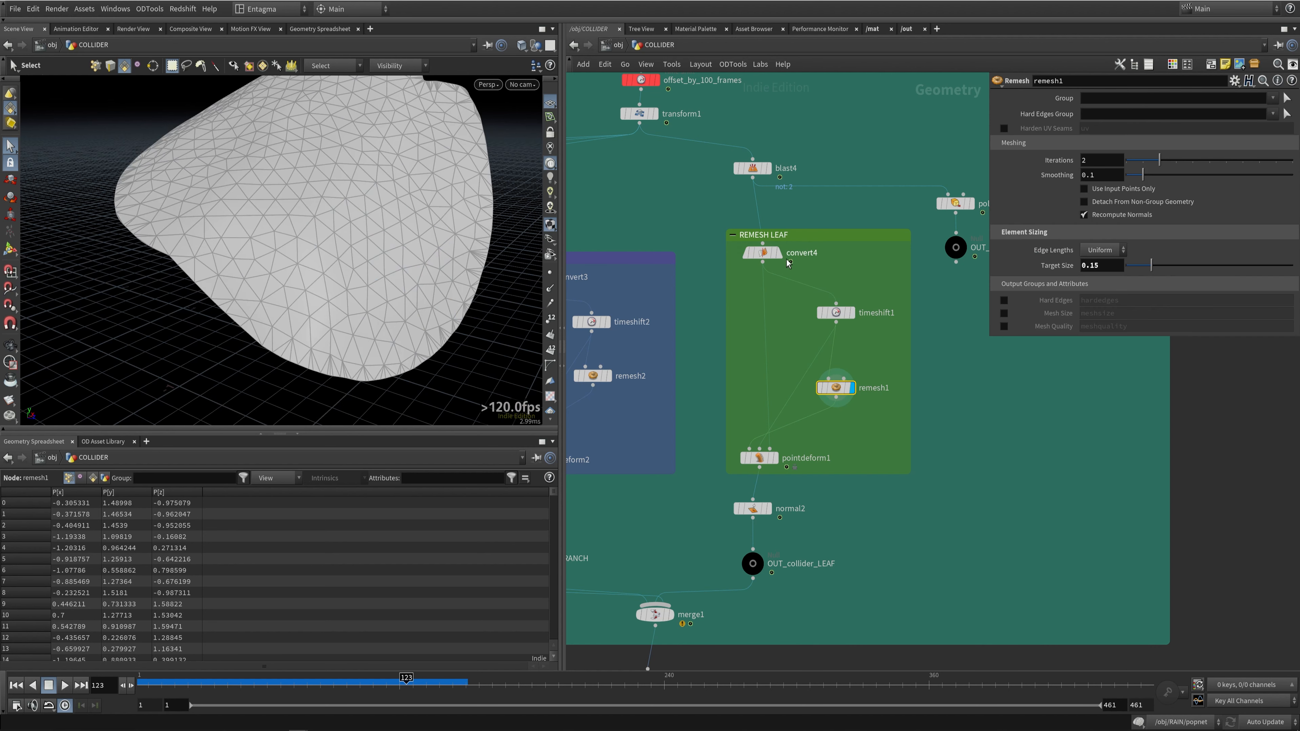
Step: Alternate the display between convert4 and remesh1 and orbit the leaf to compare the original and remeshed topology
left_click(777, 252)
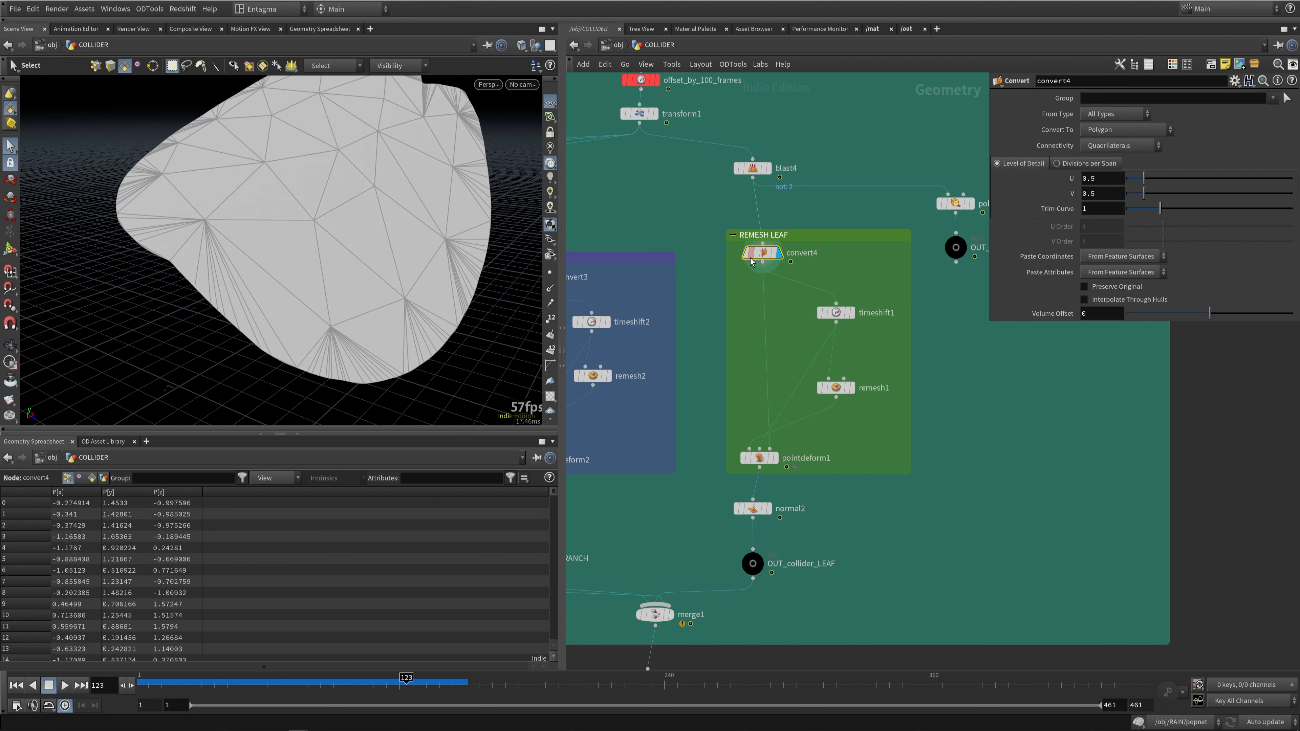
left_click(852, 390)
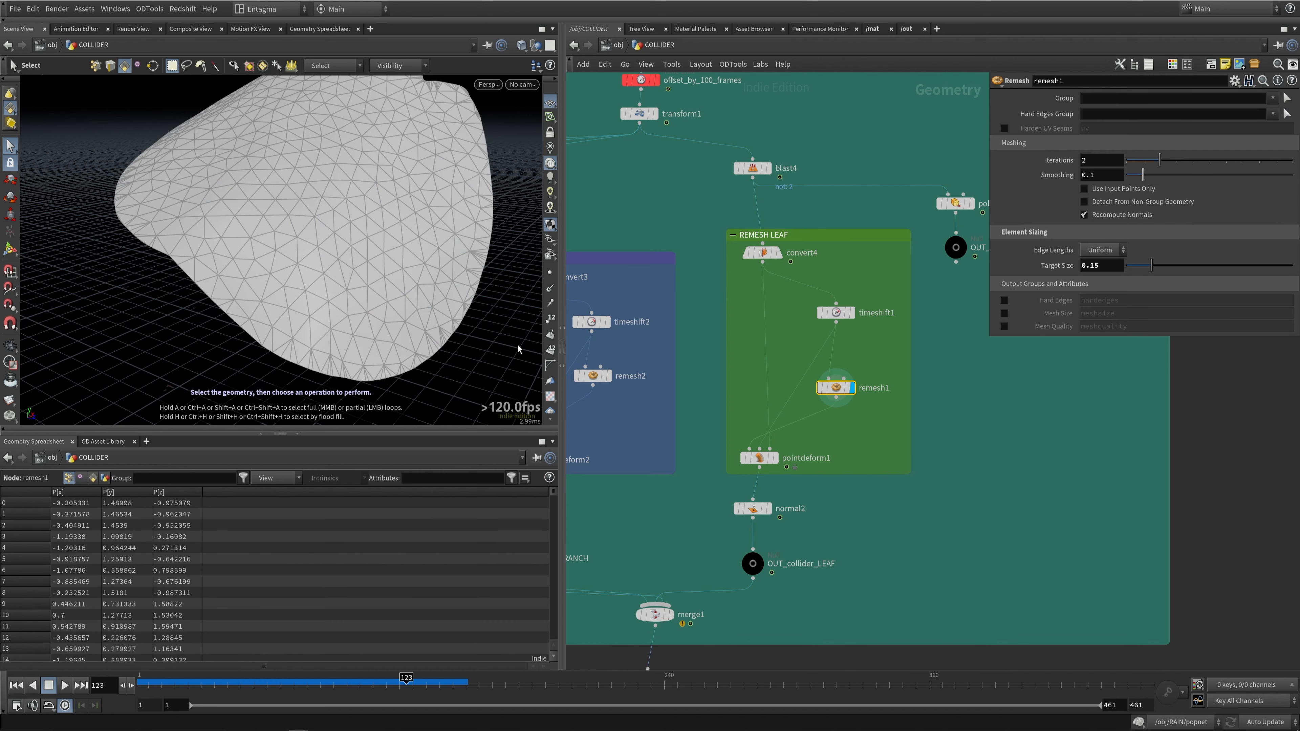
key("Escape")
left_click_drag(518, 349, 393, 136)
key("s")
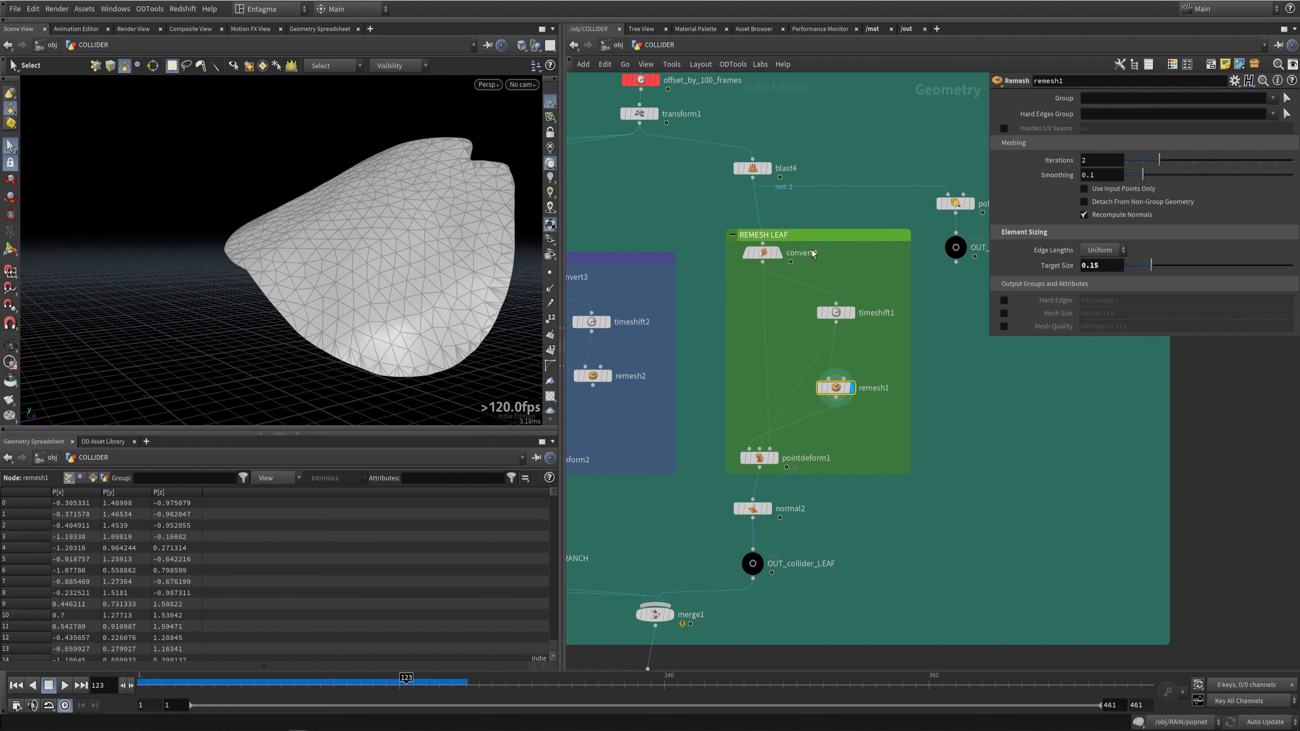
left_click(777, 252)
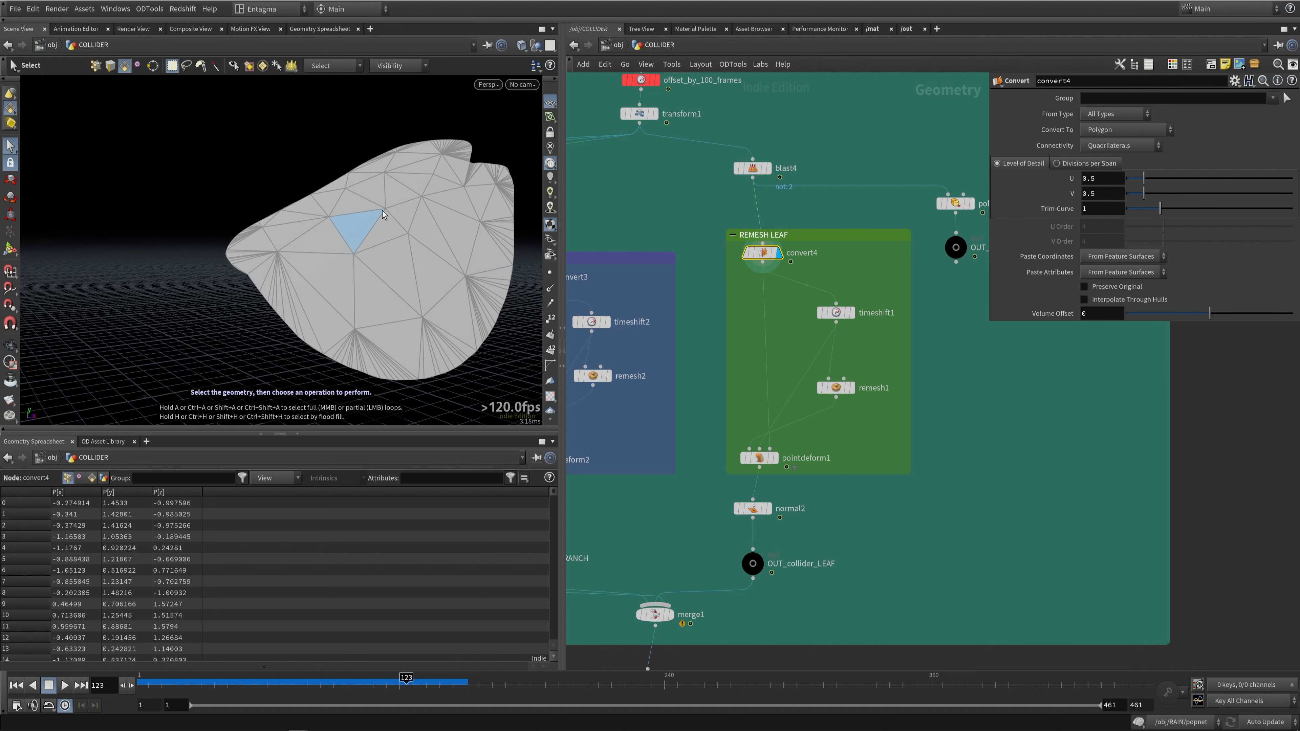
left_click(845, 388)
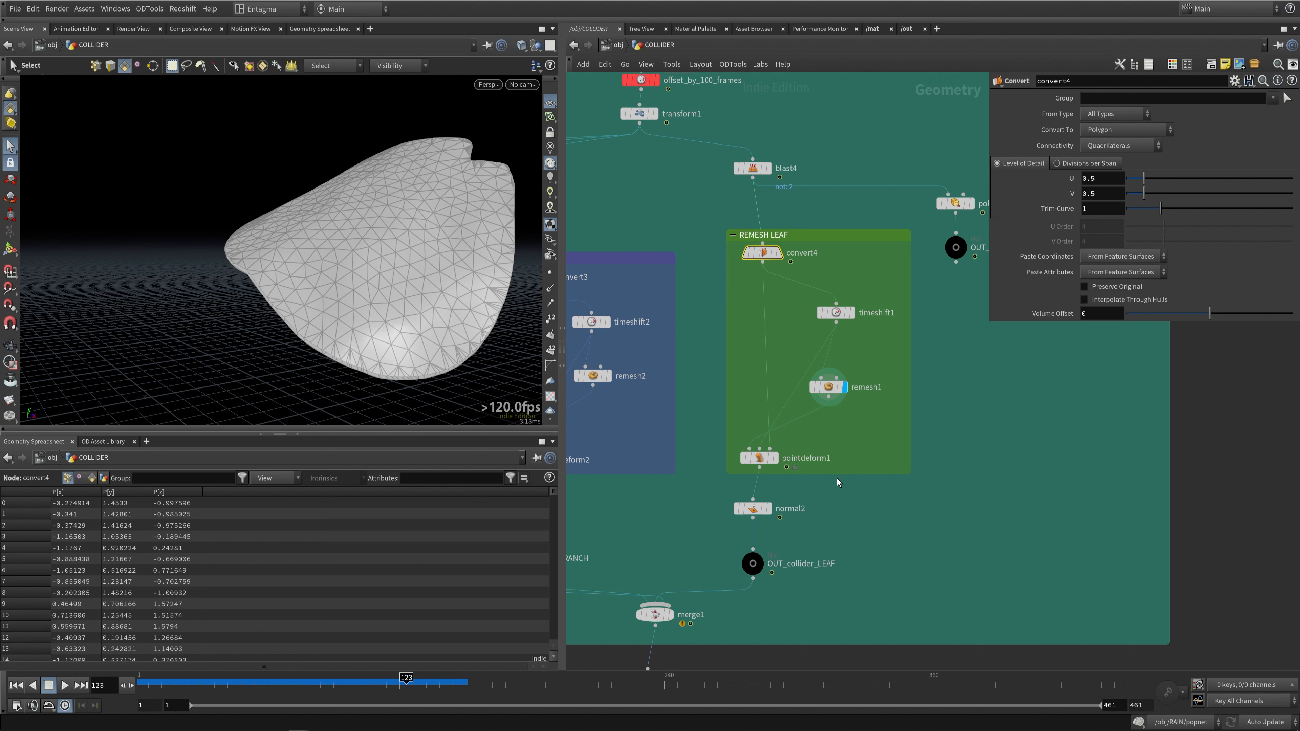
Step: Compare pointdeform1 with remesh1, and scrub the timeline to frame 342 to examine the deforming remeshed leaf
left_click(773, 459)
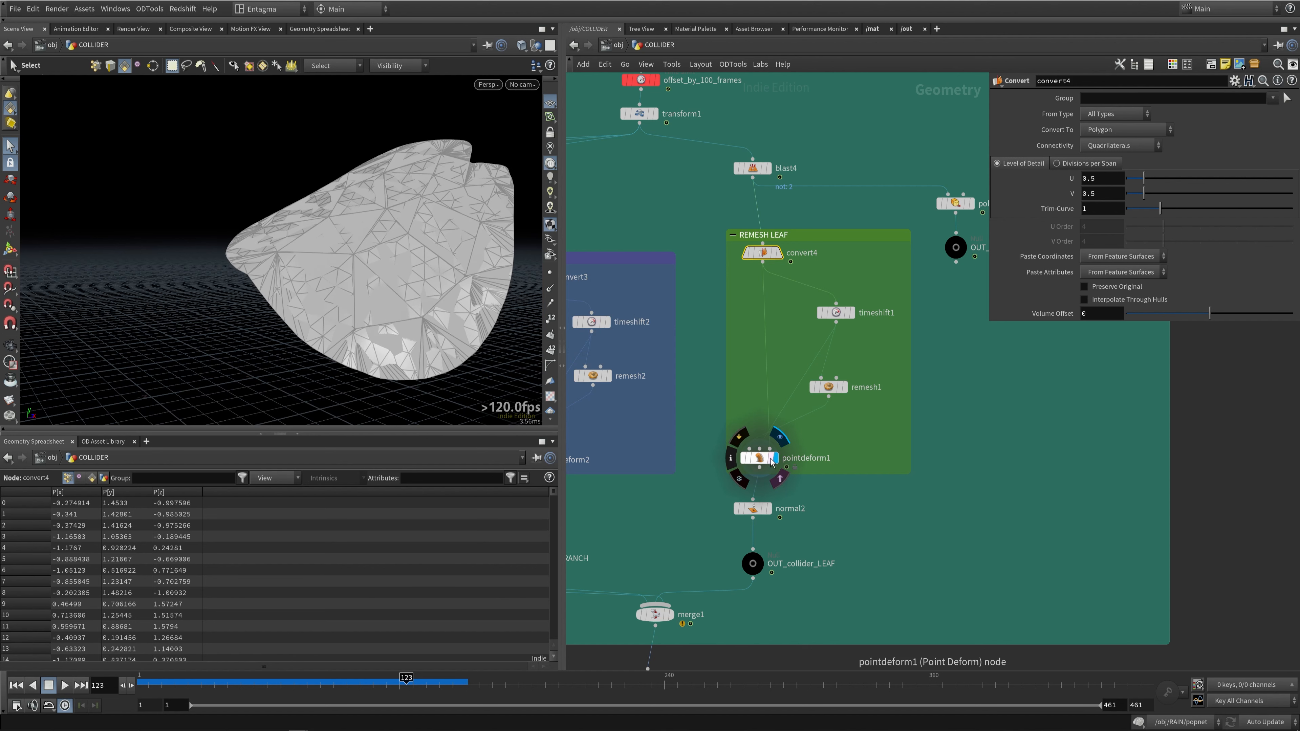
left_click(844, 387)
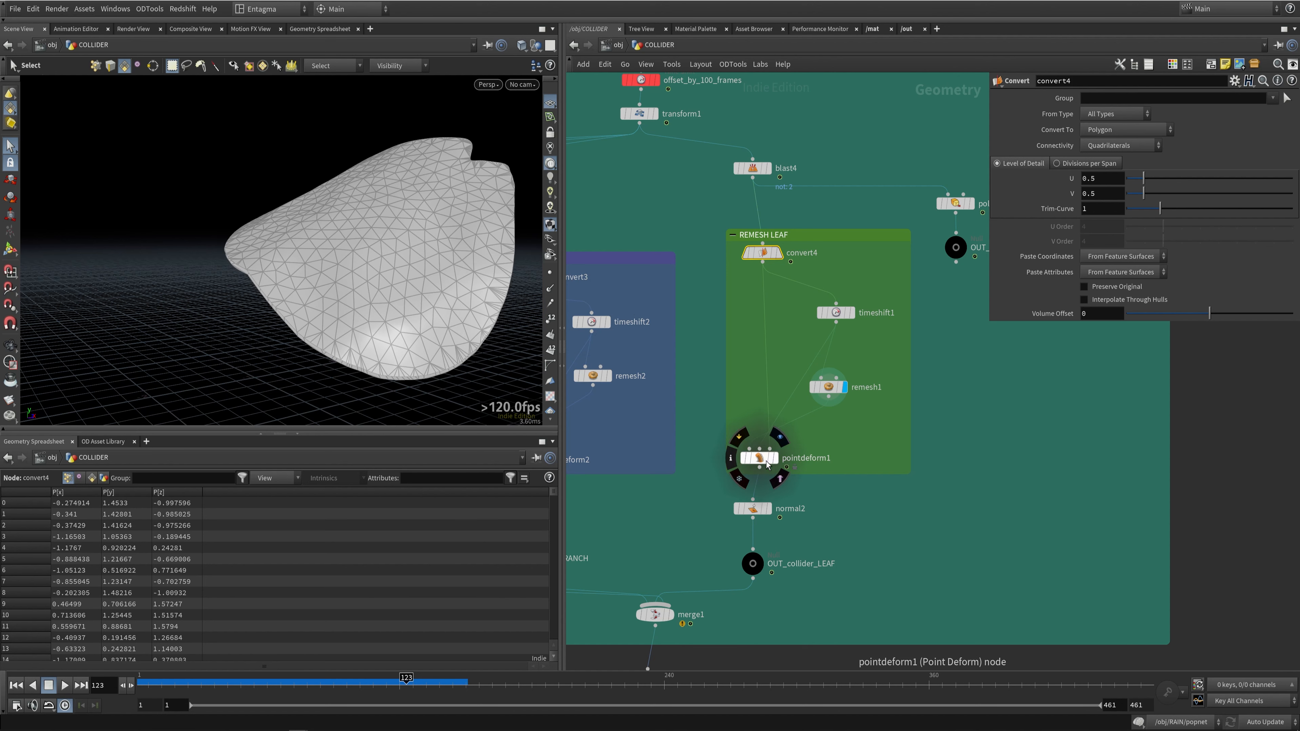
left_click(759, 457)
left_click(776, 458)
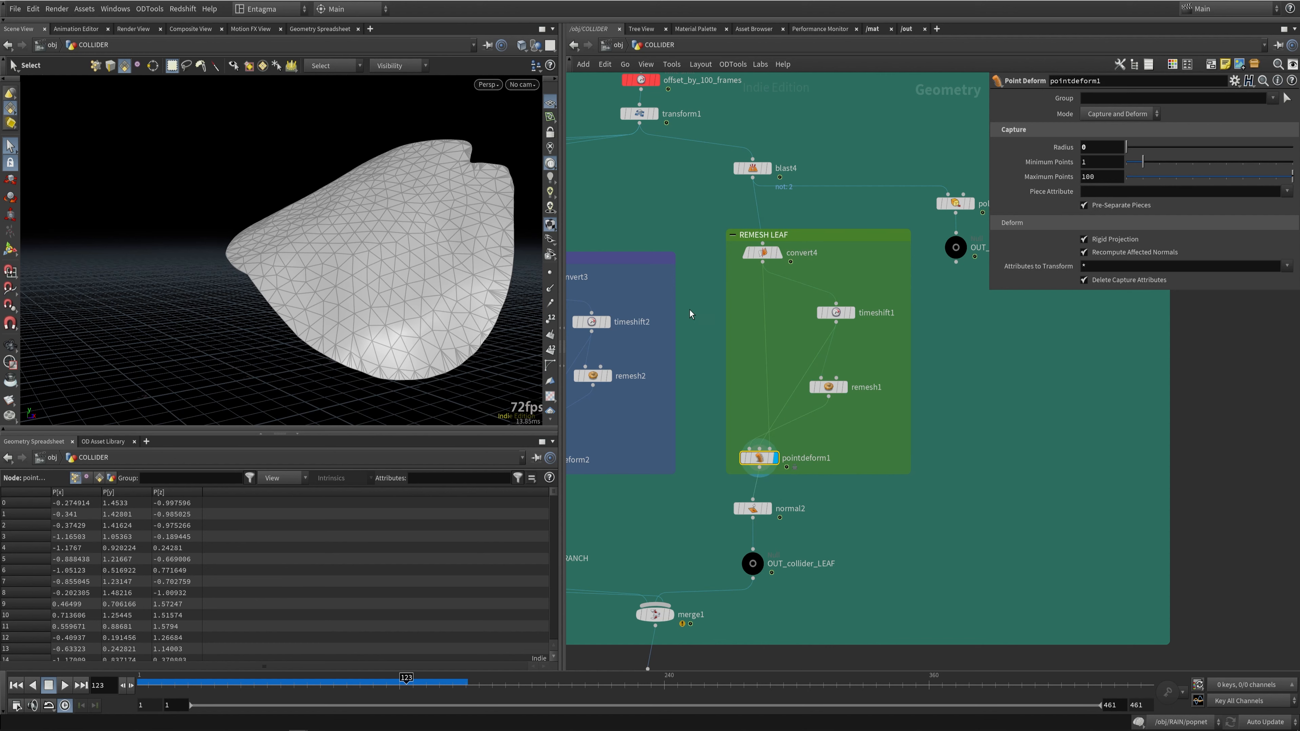
left_click_drag(150, 685, 179, 684)
left_click_drag(330, 696, 901, 681)
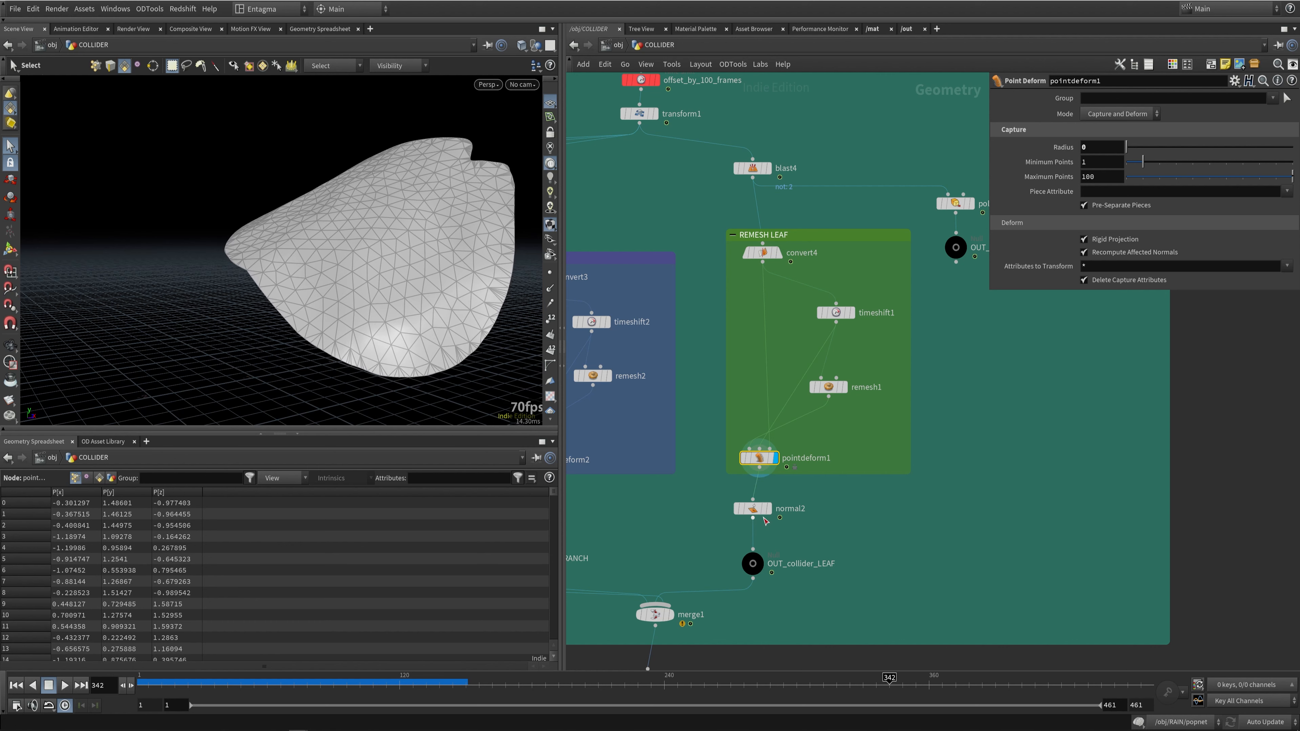
Step: Select the OUT_collider_LEAF null and examine how the leaf chain feeds into merge1
middle_click_drag(748, 585, 799, 414)
left_click(843, 401)
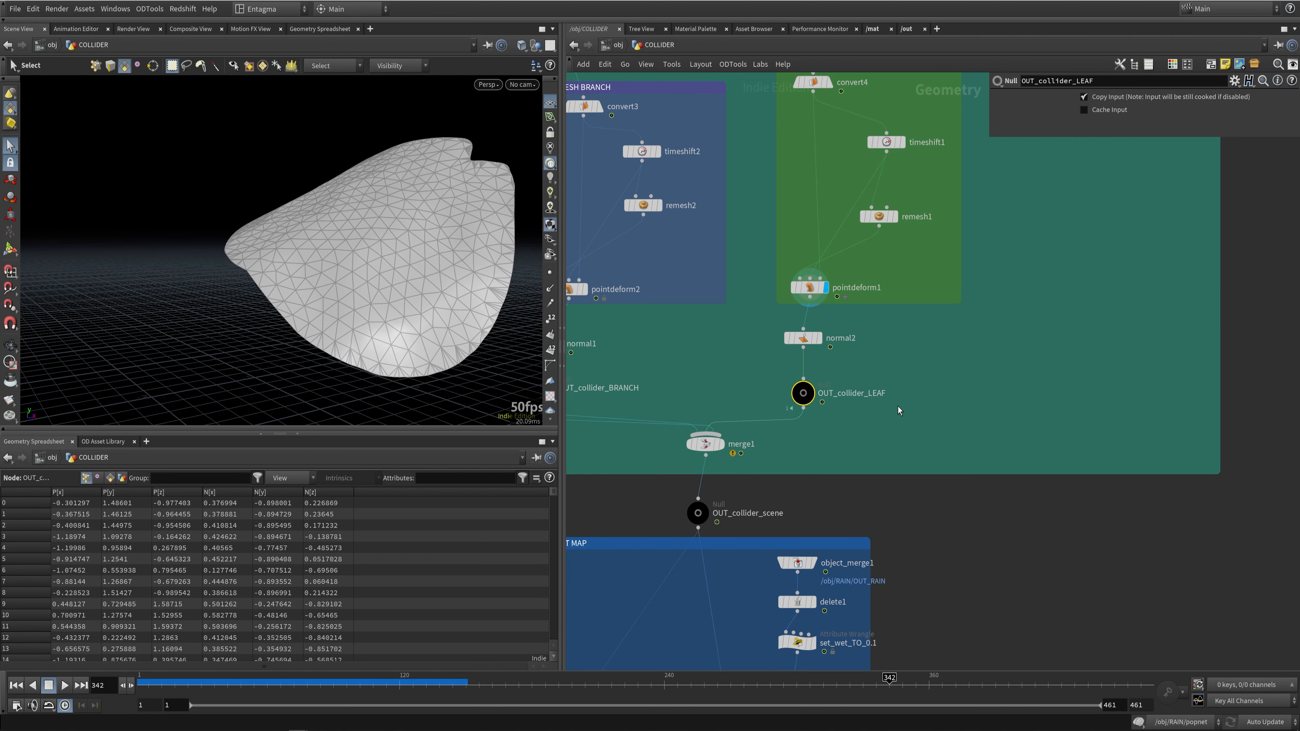
scroll(959, 316, "down", 3)
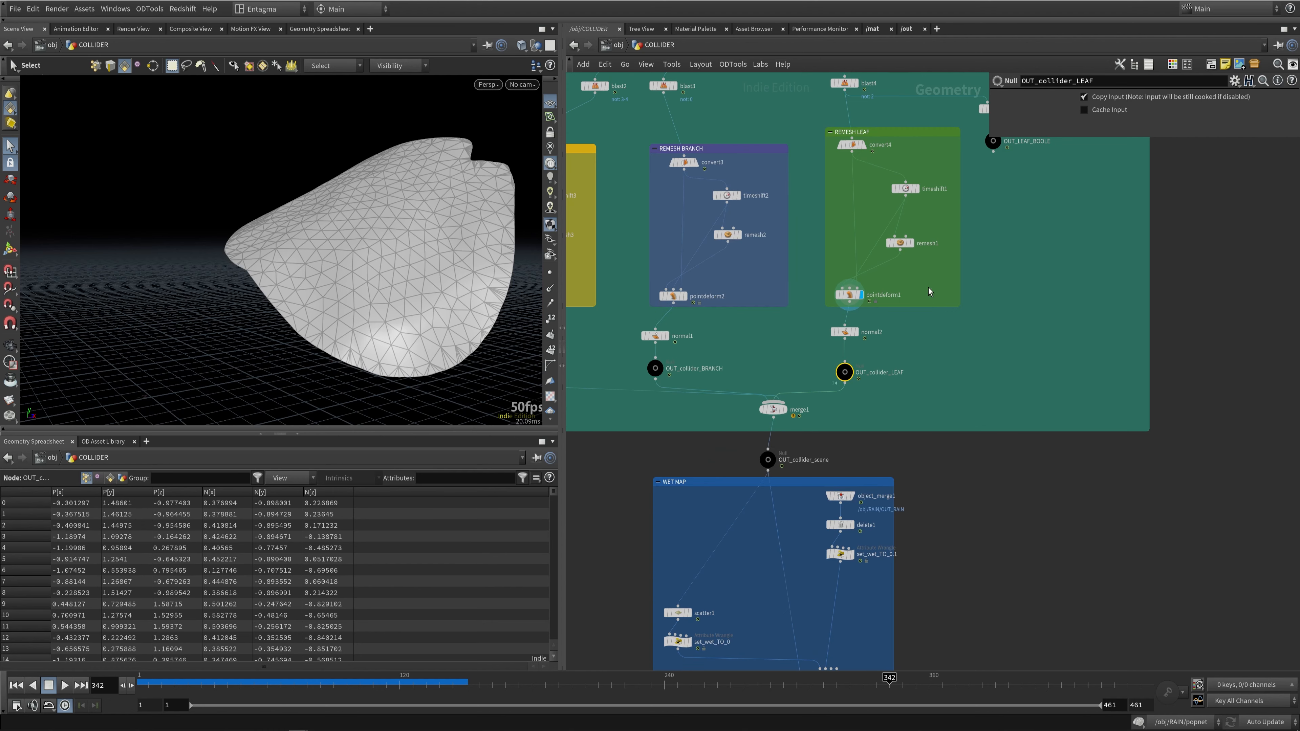
middle_click_drag(939, 259, 975, 385)
left_click_drag(807, 276, 788, 264)
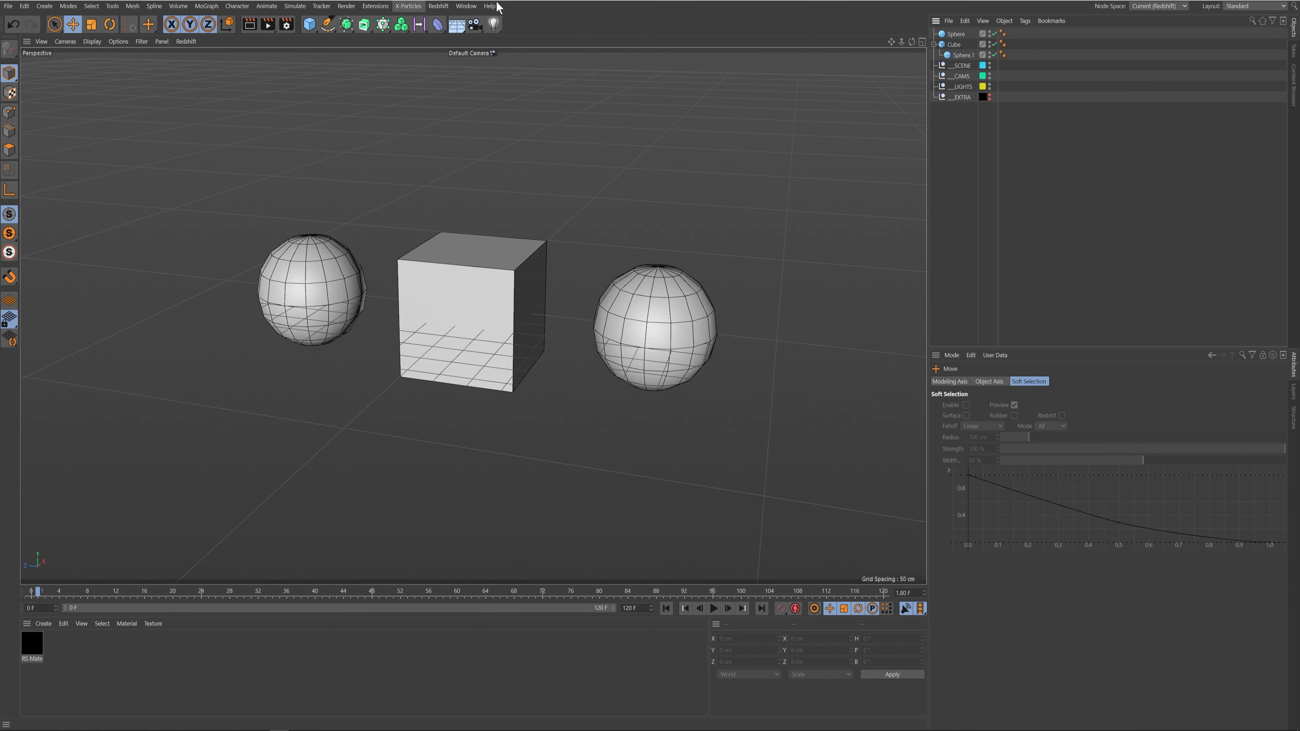
Step: In Cinema 4D, switch to the frog_rain_YMA_v03.c4d project and collapse its CAMS group
left_click(466, 7)
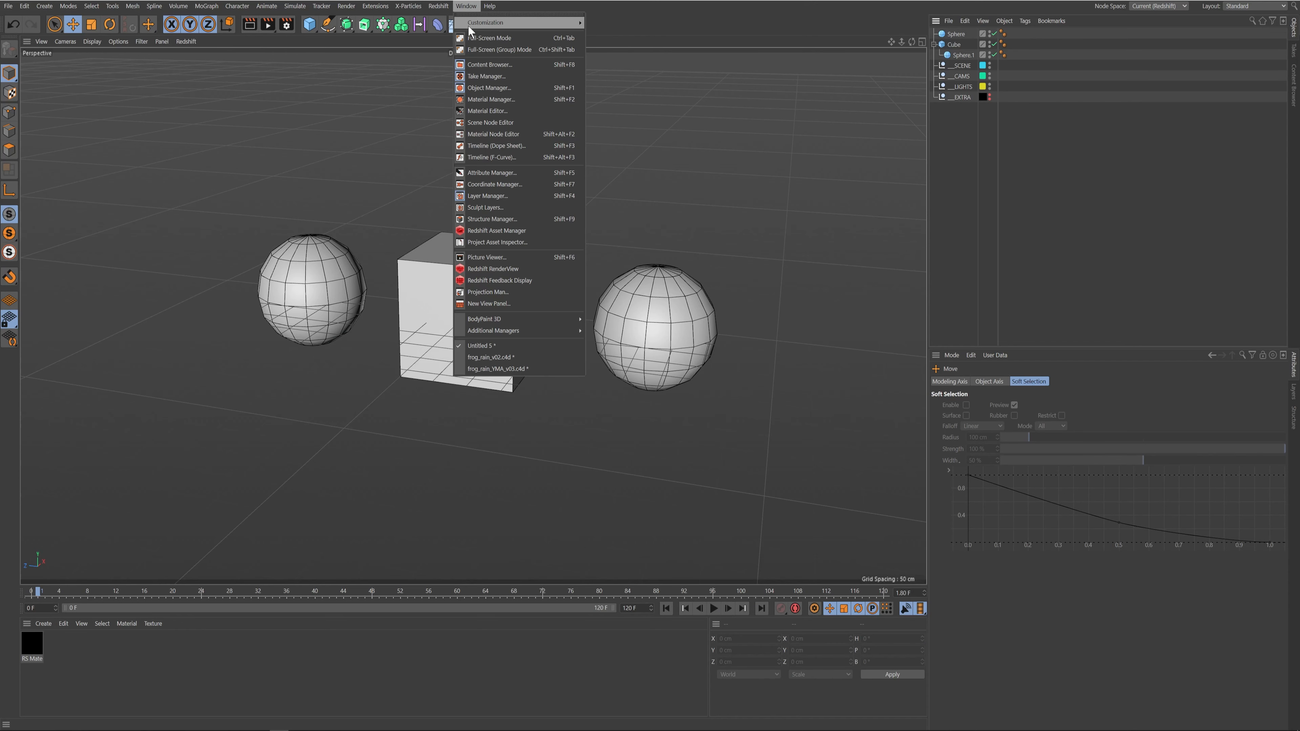
left_click(520, 368)
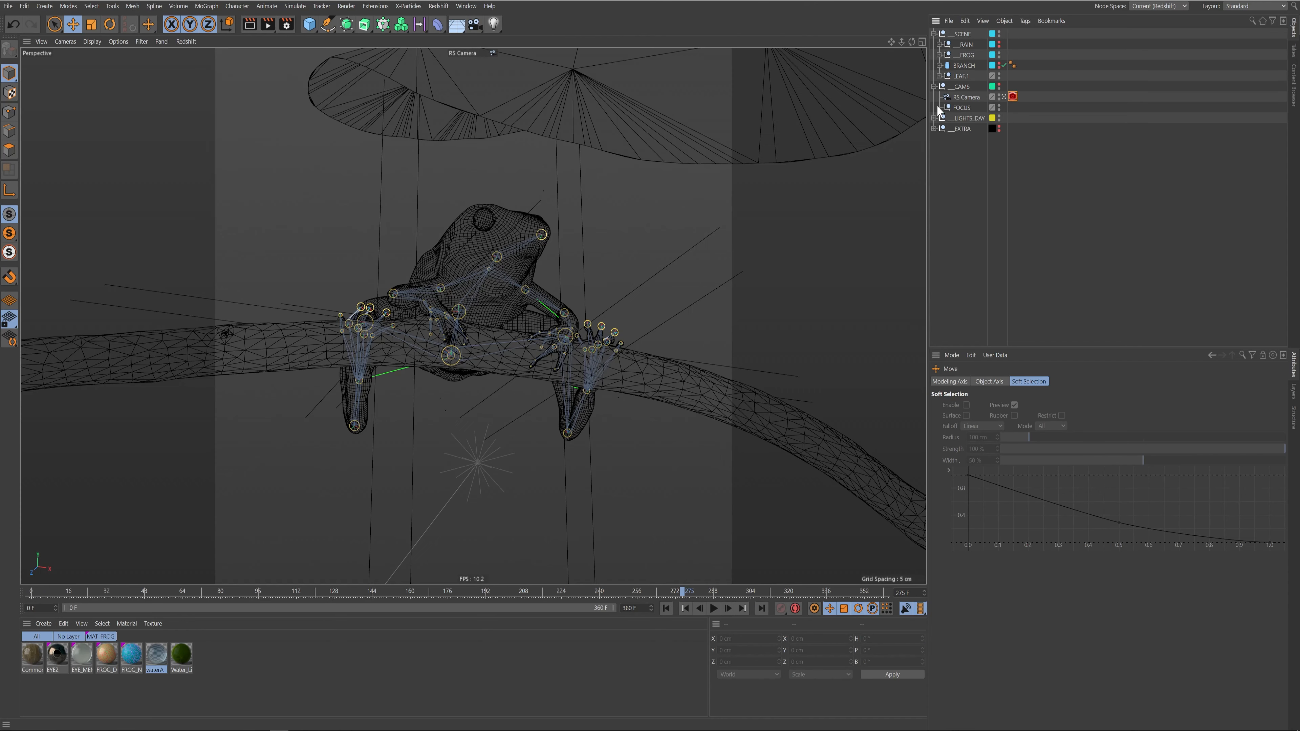
left_click(939, 86)
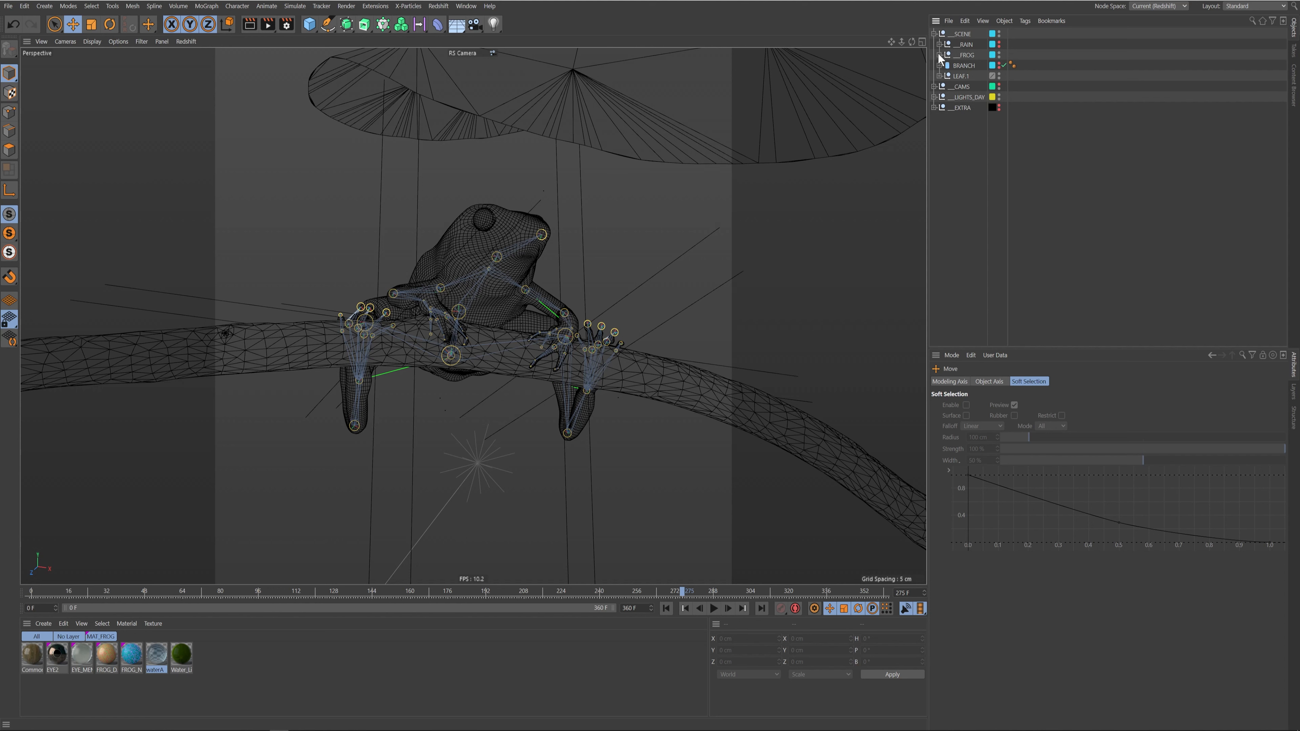
Step: Expand the FROG and FROG MASTER hierarchies to examine the rig's joints and deformers, and collapse them again
left_click(939, 54)
left_click(945, 107)
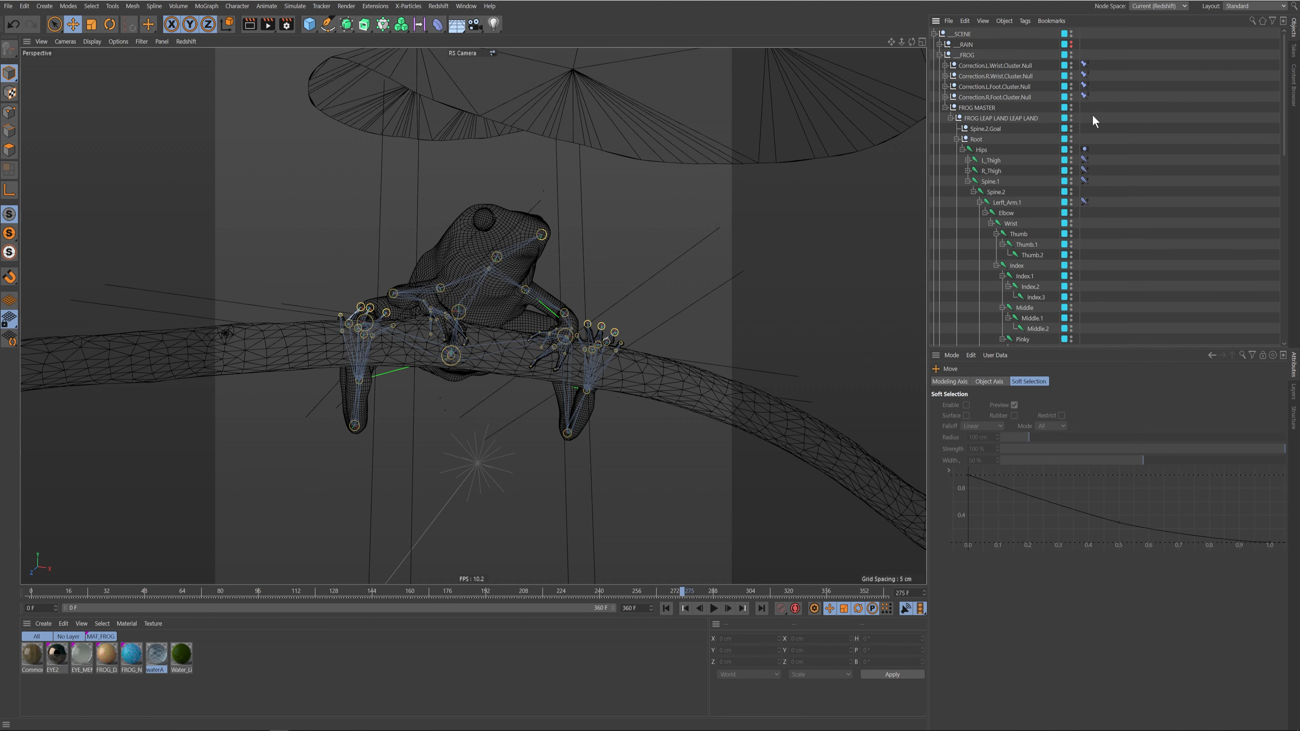
left_click_drag(1283, 105, 1247, 230)
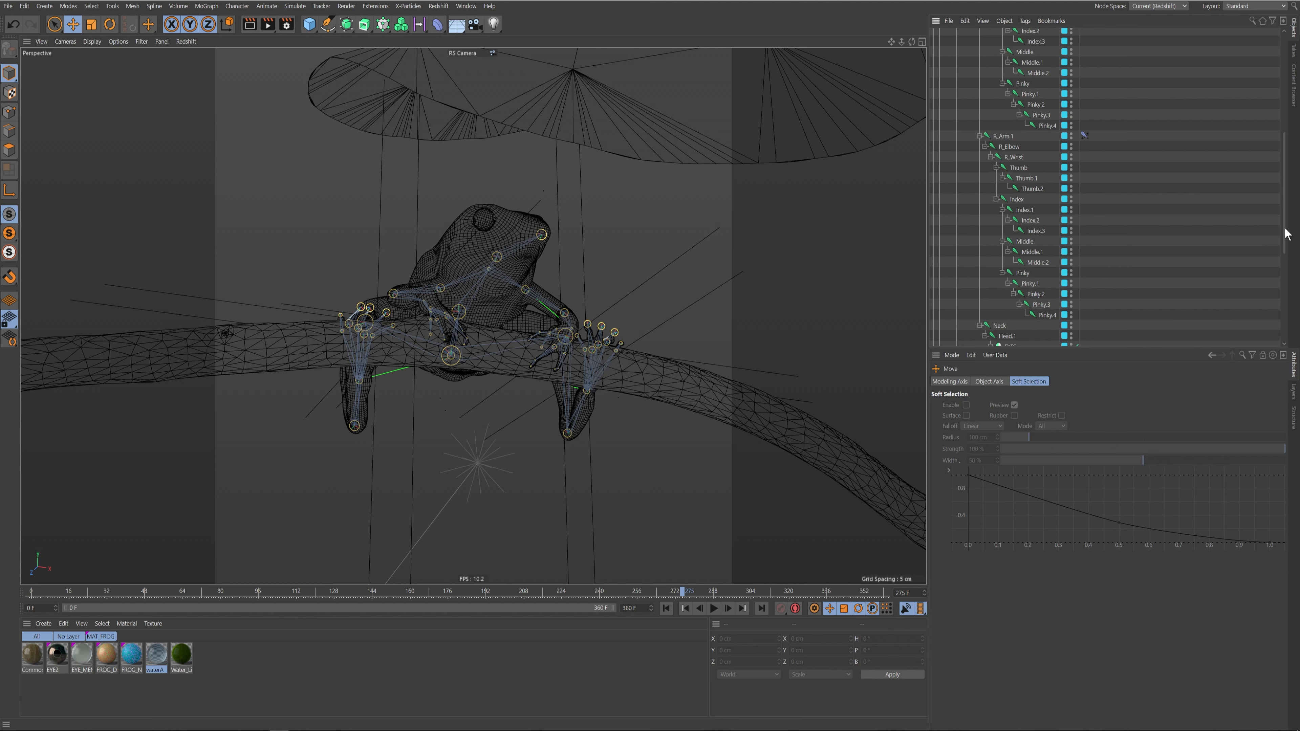
scroll(1287, 233, "down", 6)
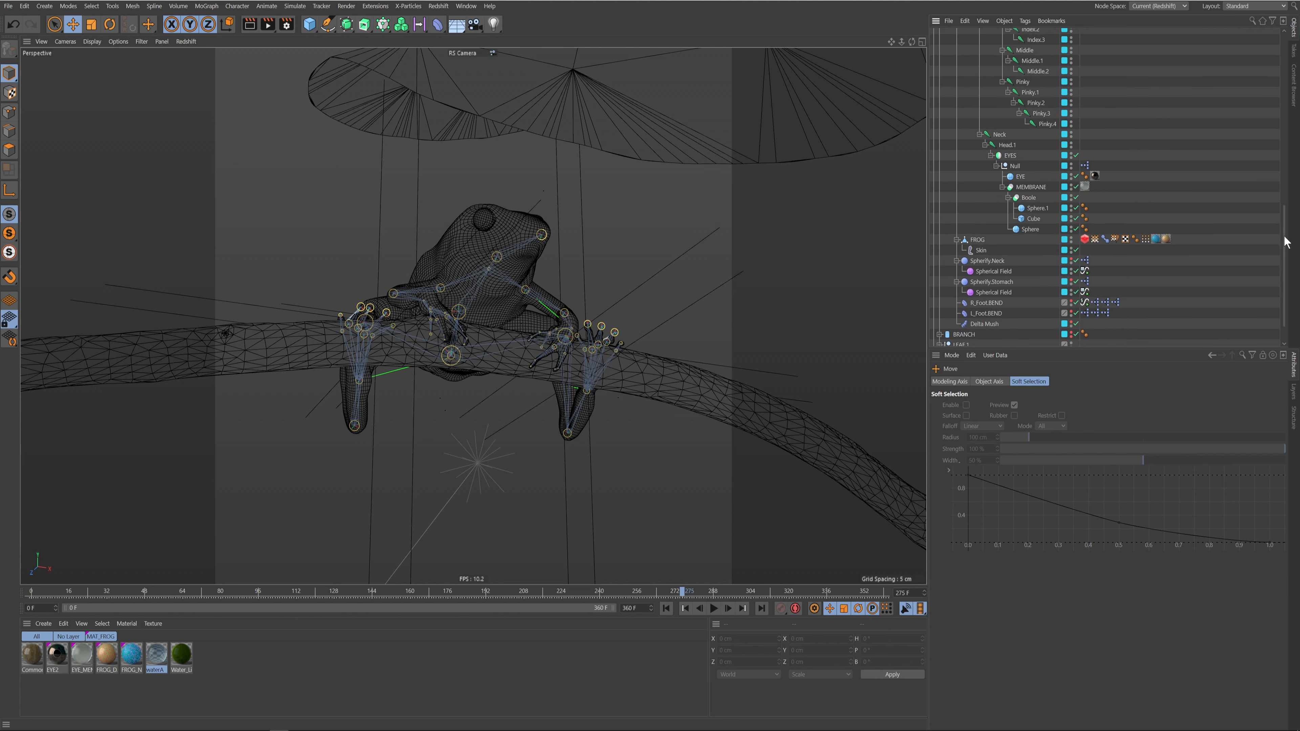
left_click_drag(1286, 241, 1269, 54)
left_click(945, 108)
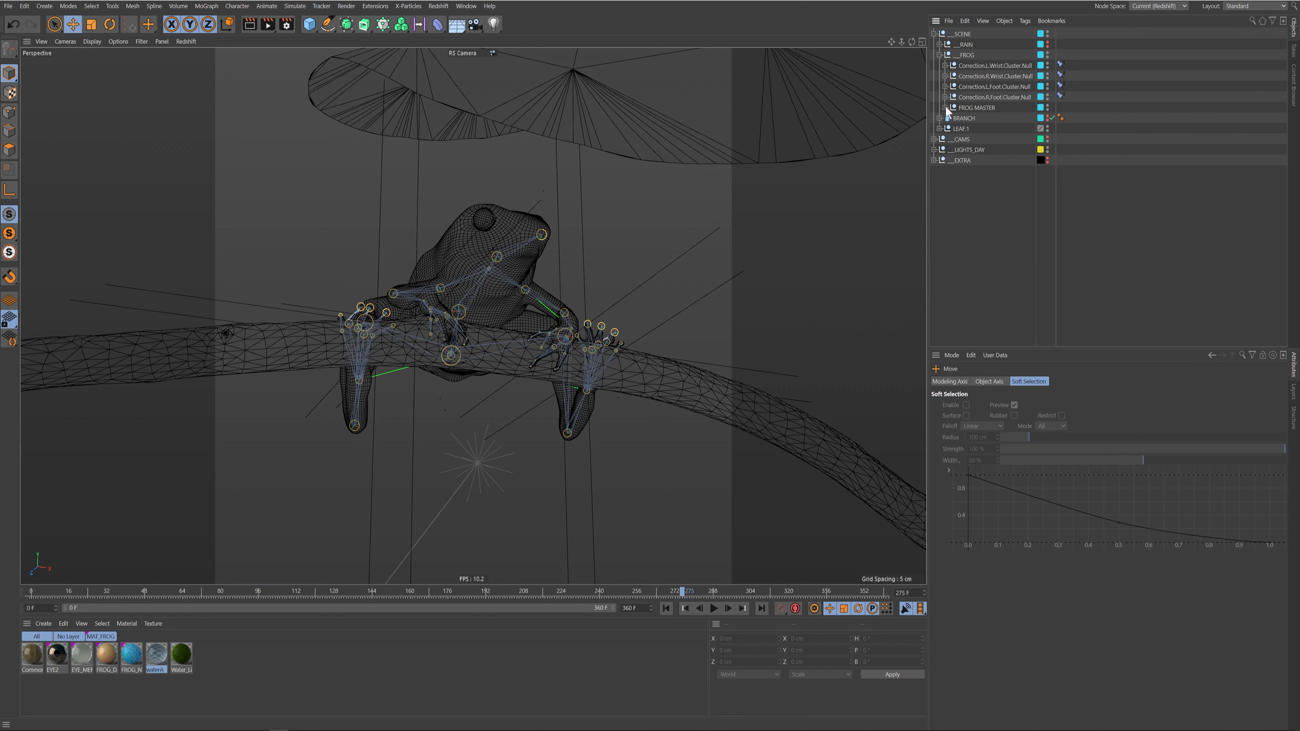
left_click(939, 55)
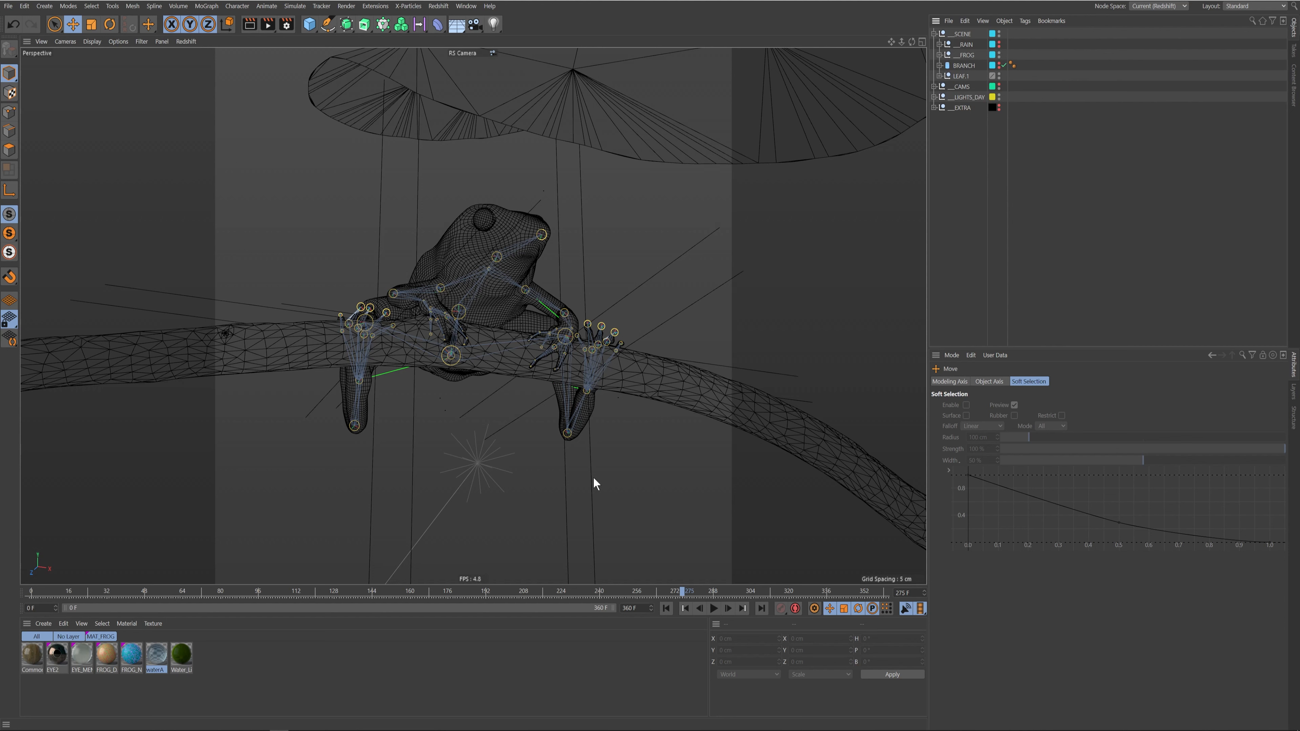
Step: Return to Houdini's COLLIDER network and display blast3 to examine the isolated branch geometry
left_click(362, 706)
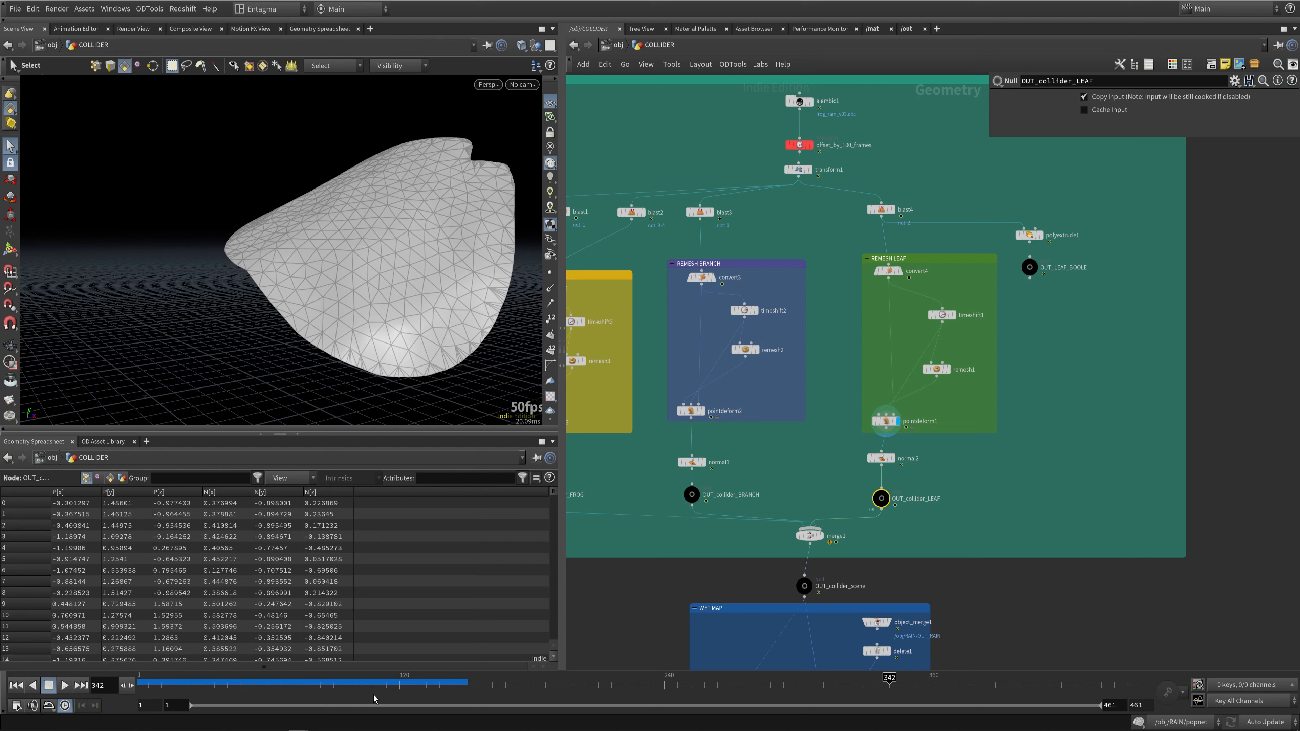
scroll(1133, 274, "down", 4)
right_click_drag(1122, 282, 1156, 225)
middle_click_drag(880, 419, 946, 390)
left_click(811, 181)
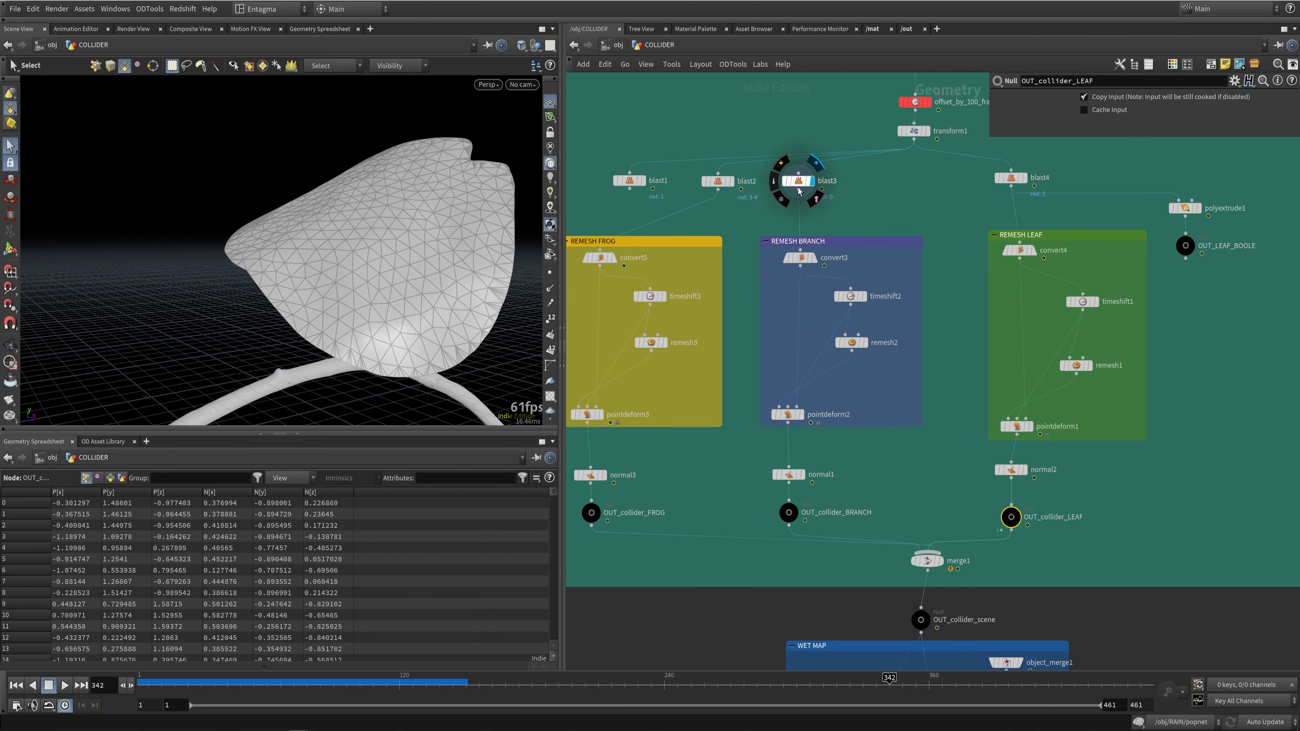
left_click(799, 187)
key("Escape")
middle_click_drag(307, 348, 305, 270)
right_click_drag(305, 269, 404, 256)
key("s")
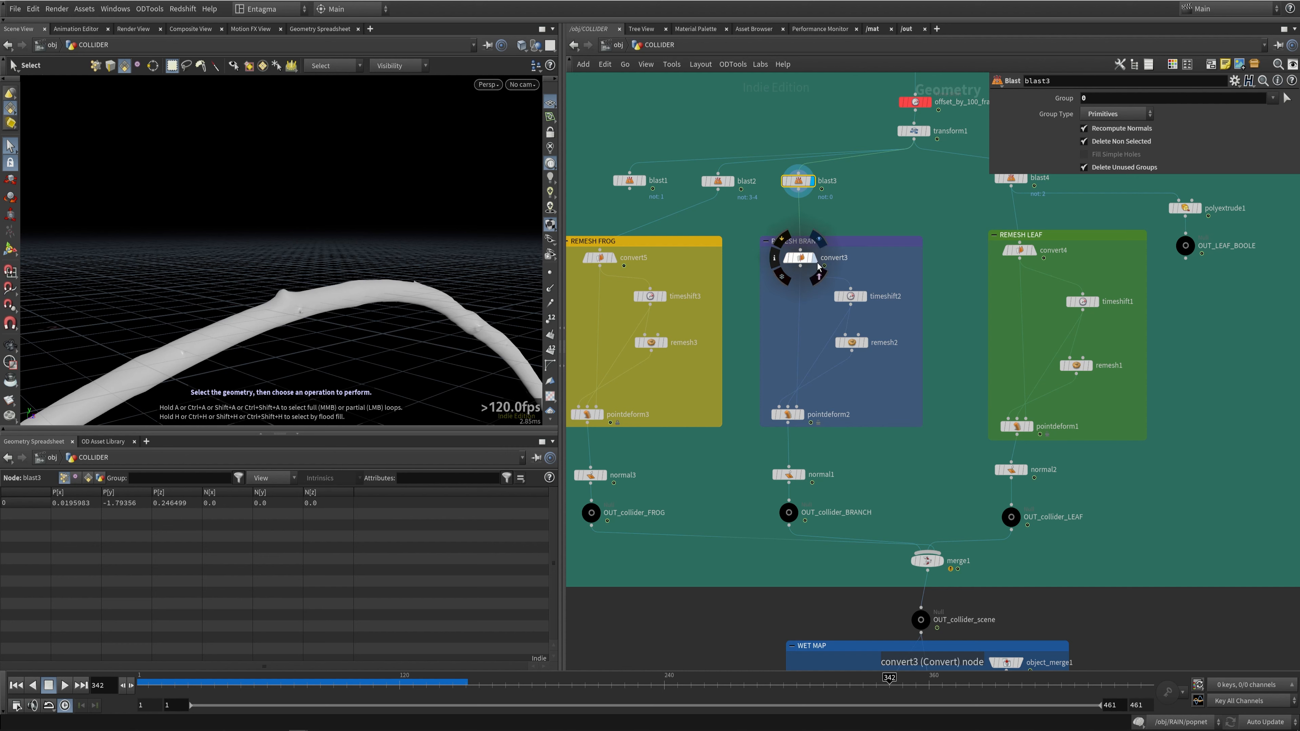
Step: Display convert3, timeshift2 and remesh2 in turn to examine how the branch is converted, frozen in time and remeshed
left_click(812, 257)
left_click(799, 257)
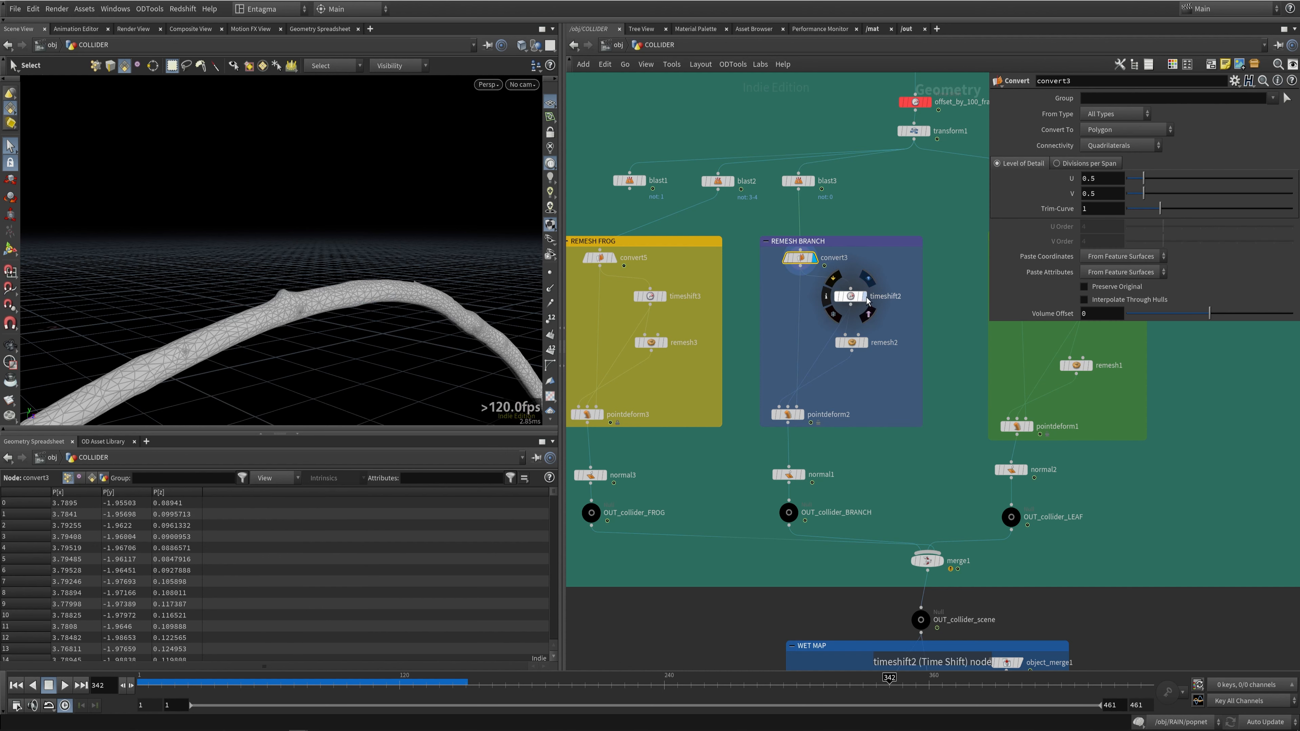
left_click(851, 297)
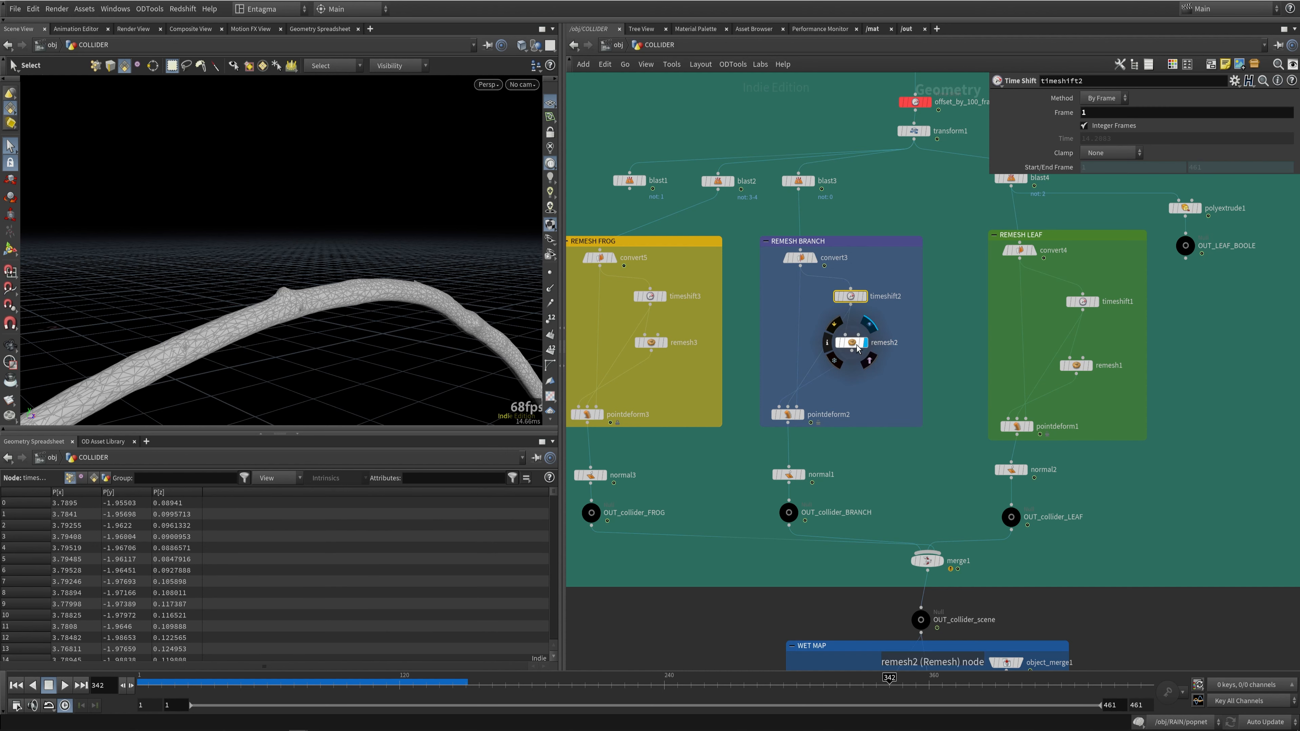
left_click(867, 345)
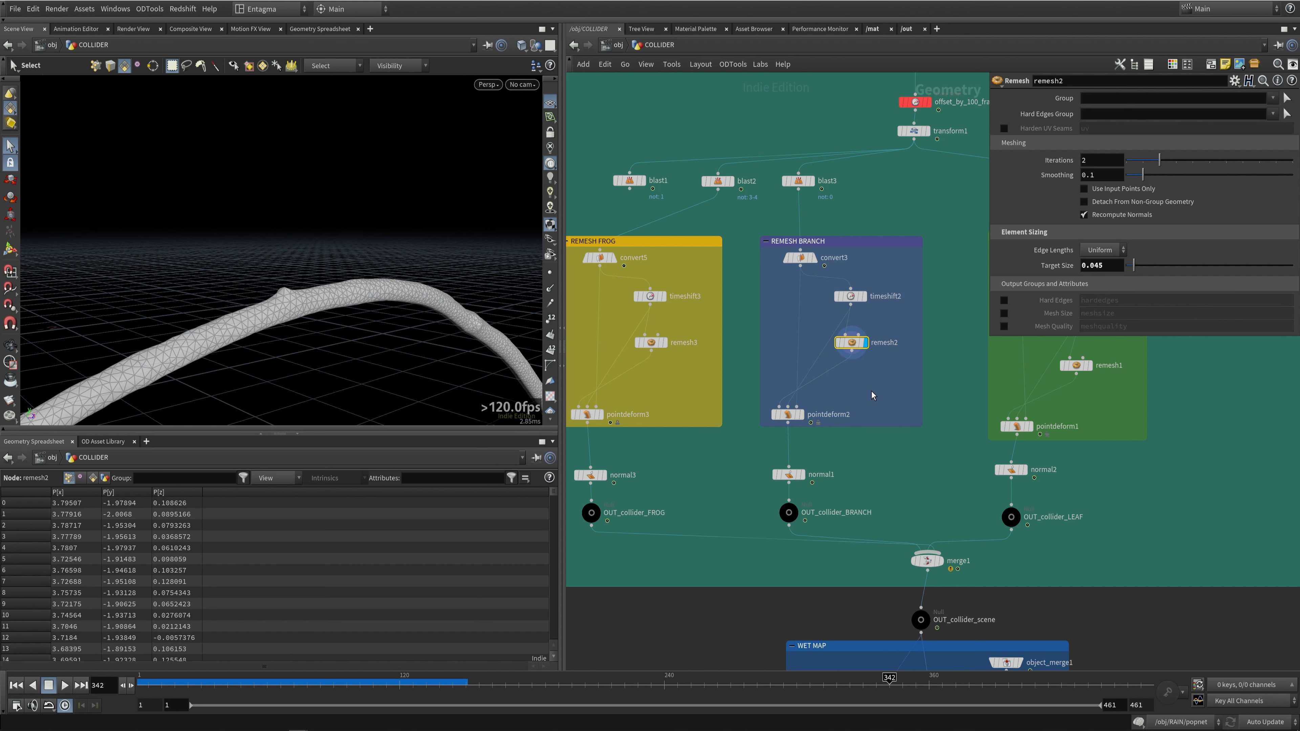
Step: Display pointdeform2 and scrub the timeline to frame 133 to examine the remeshed branch in motion
left_click(800, 414)
left_click(790, 417)
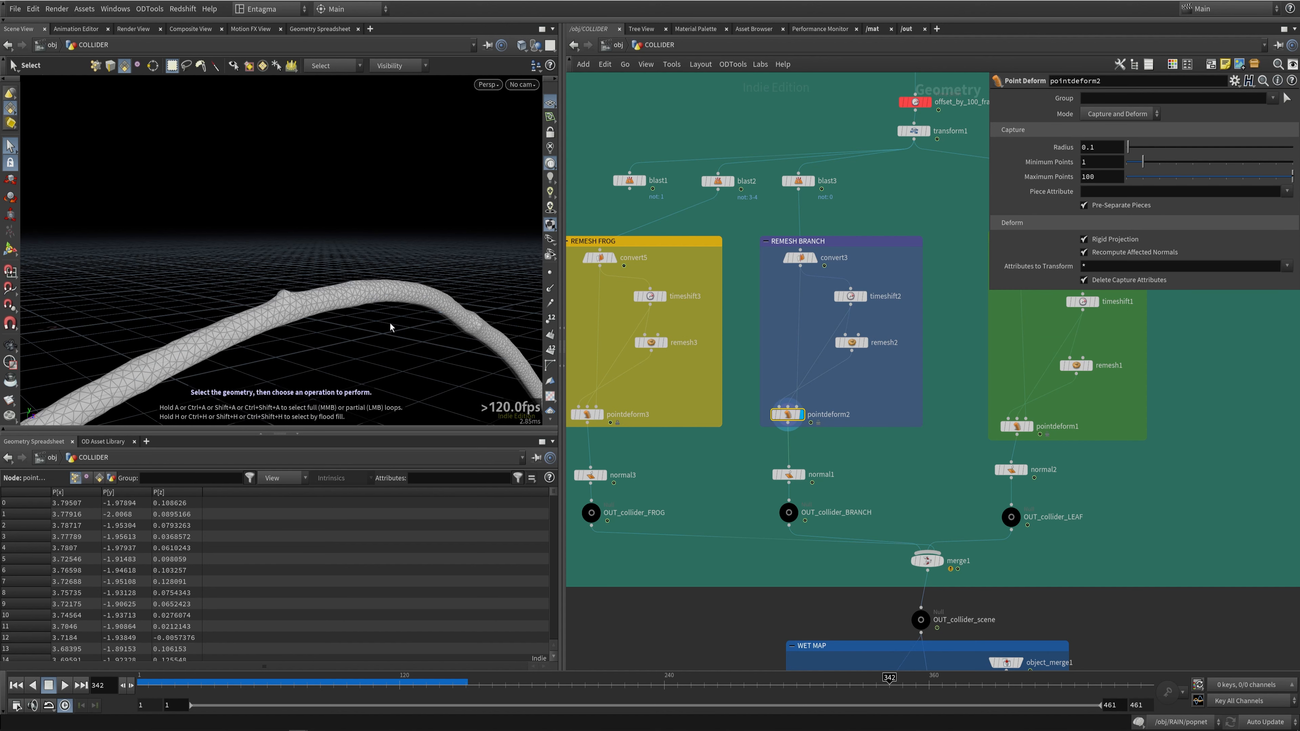
left_click_drag(165, 682, 428, 689)
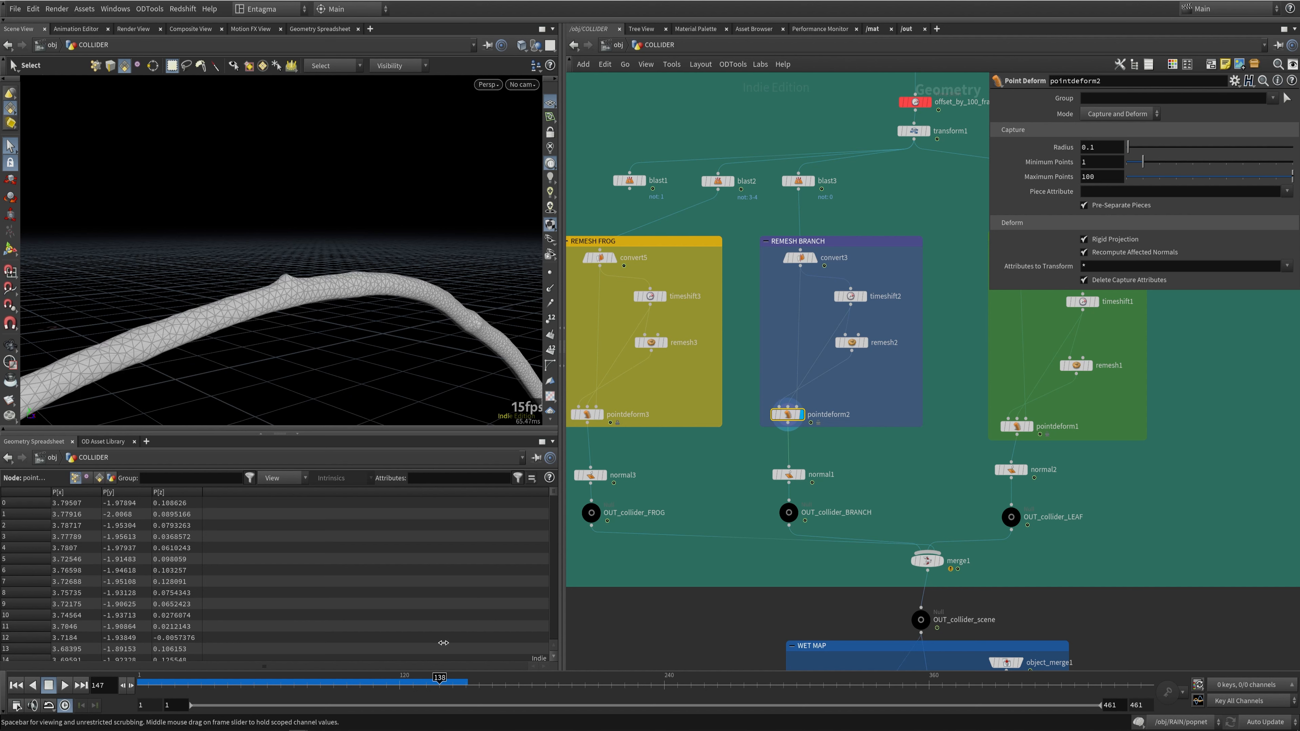
Step: Display convert5 and remesh3 in the REMESH FROG box and examine the frog's mesh up close
middle_click_drag(781, 453, 832, 421)
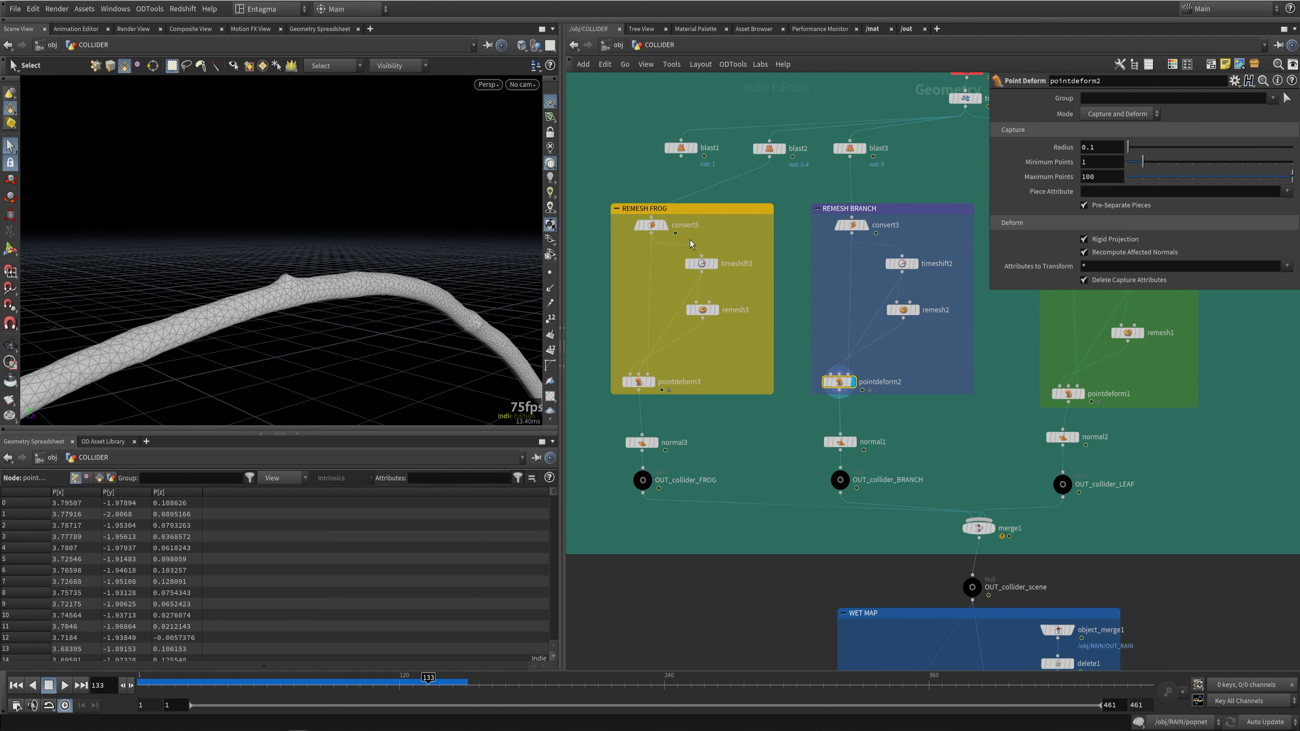
left_click(664, 225)
left_click(652, 225)
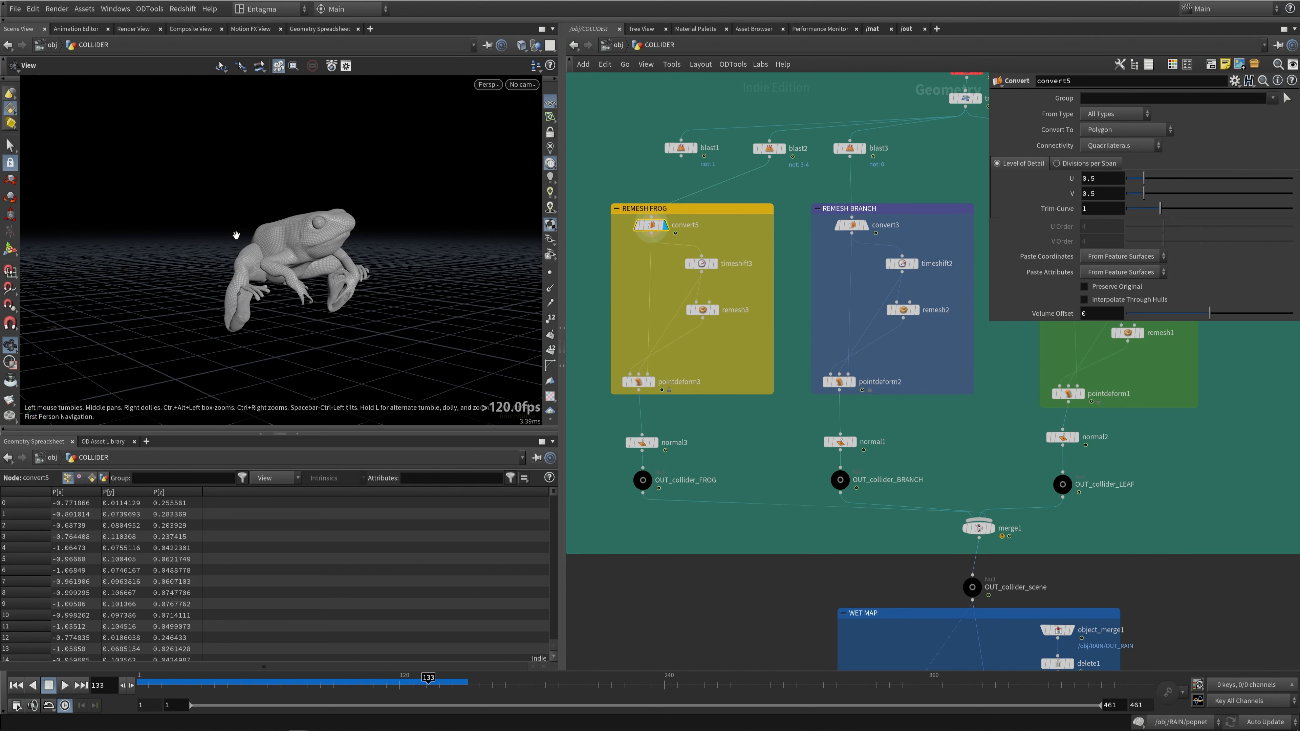
scroll(238, 235, "up", 5)
left_click(718, 311)
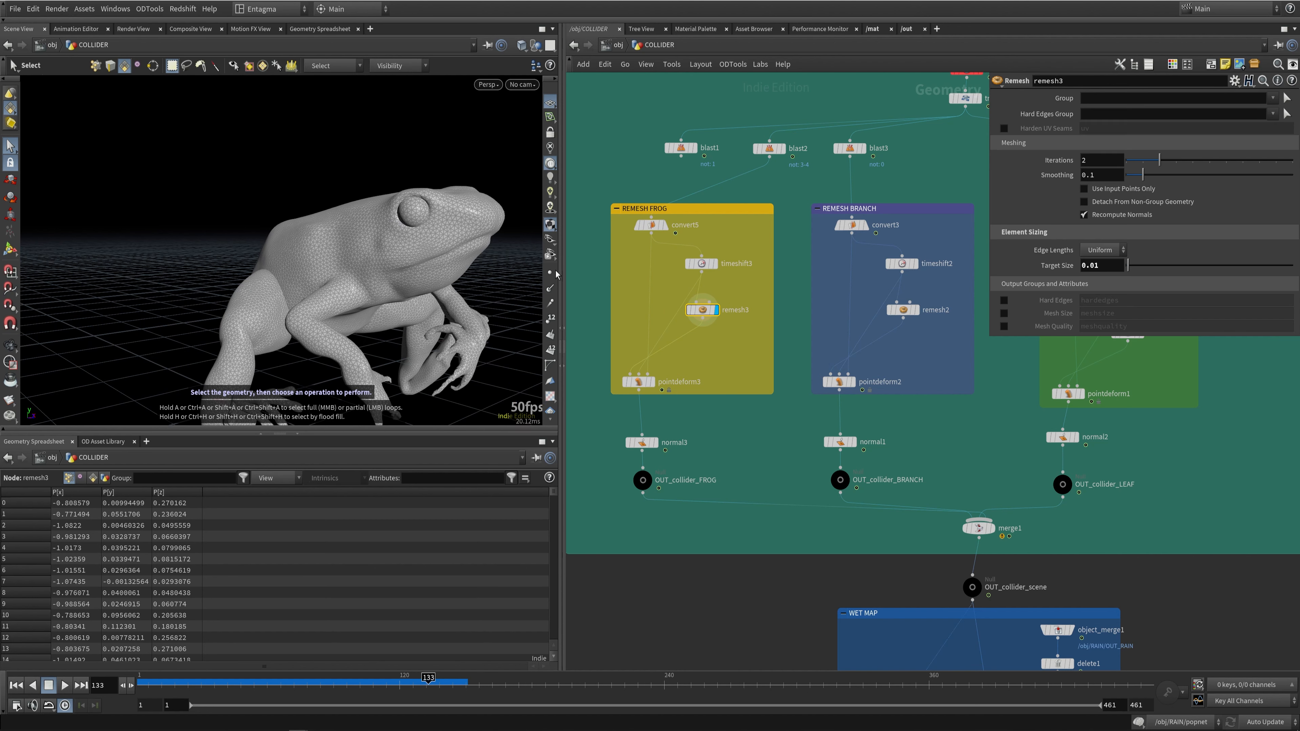
Step: Display pointdeform3, scrub the timeline to frame 158 to check the deforming frog, and display OUT_collider_FROG
left_click(651, 382)
left_click(641, 384)
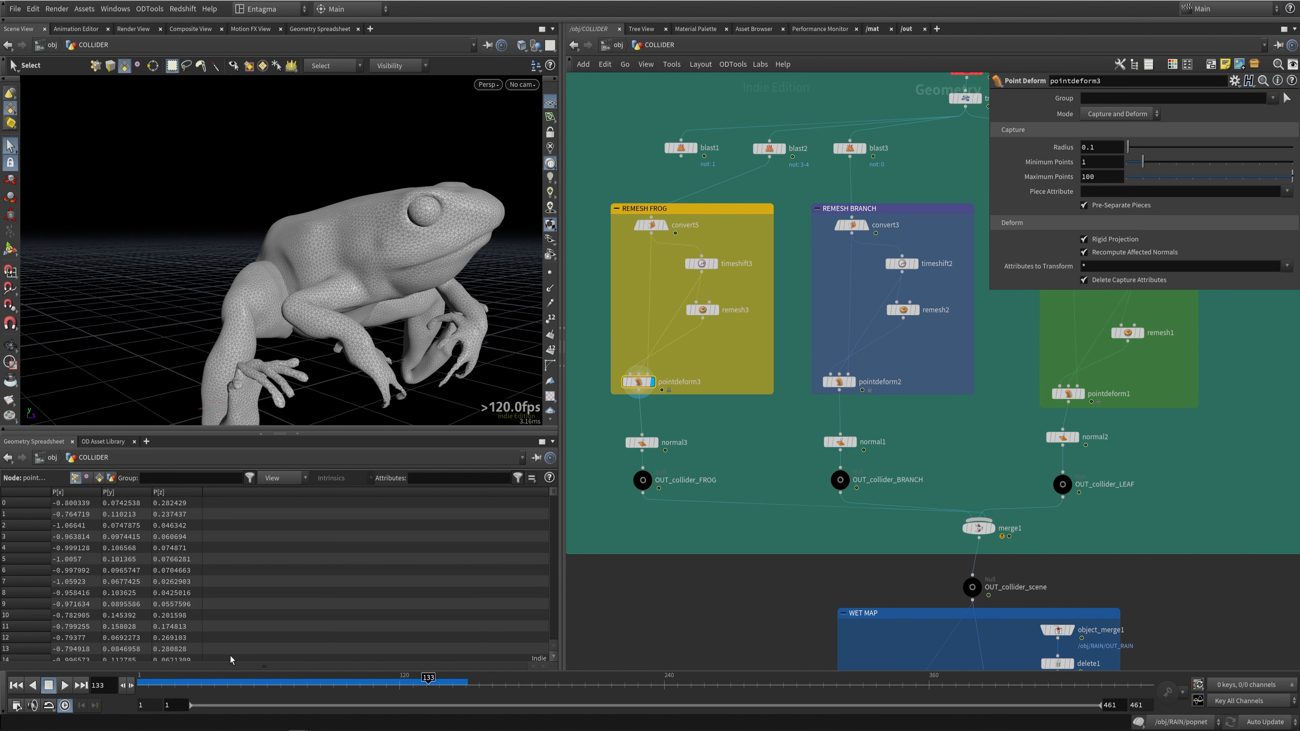
left_click_drag(217, 683, 489, 693)
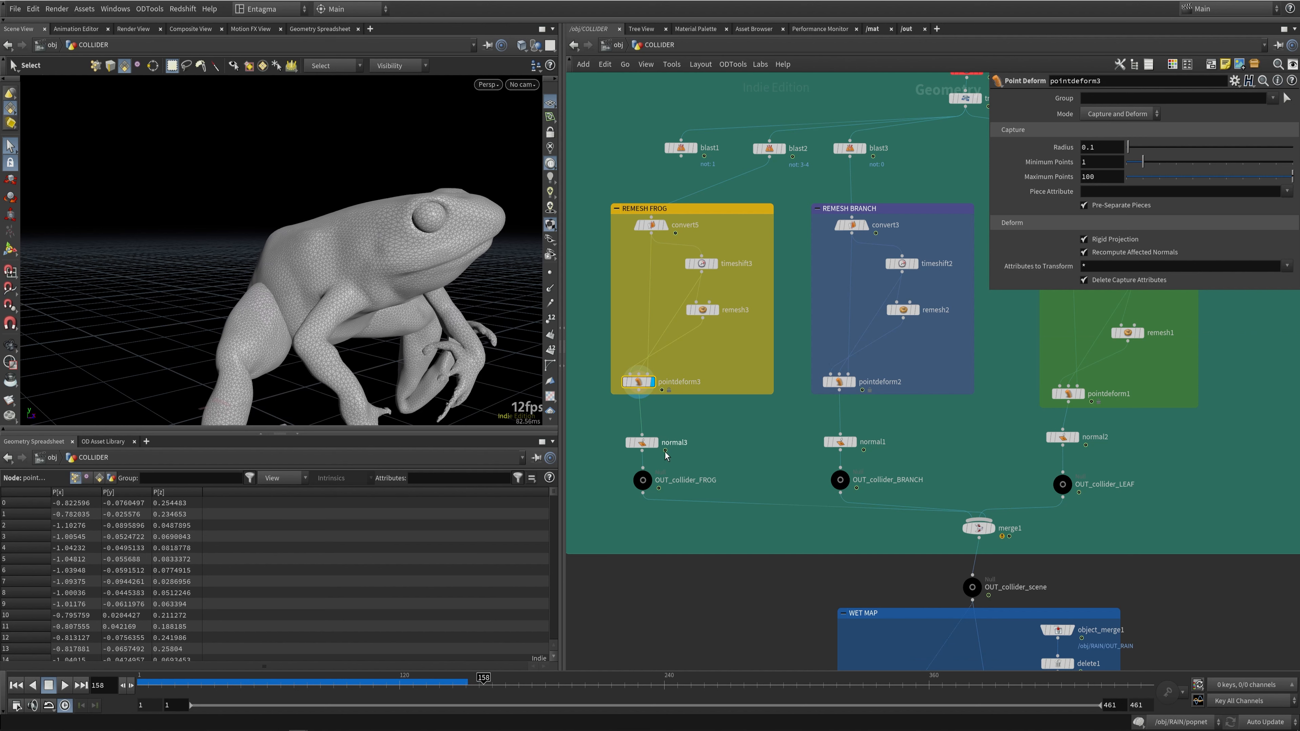
left_click(662, 496)
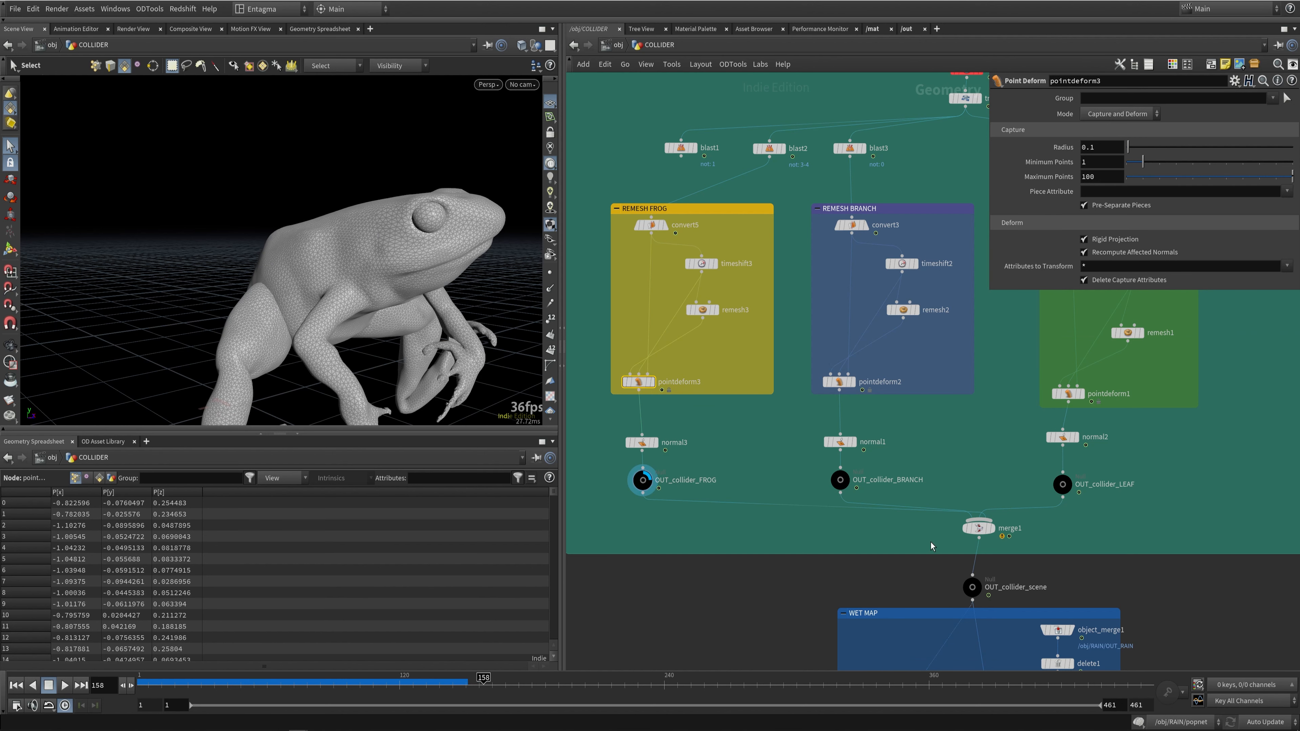
Step: Inspect the OUT_collider_BRANCH and OUT_collider_LEAF outputs, viewing the remeshed leaf together with the frog
middle_click_drag(880, 463, 748, 392)
left_click(708, 415)
left_click_drag(714, 411, 714, 408)
left_click_drag(930, 414, 930, 407)
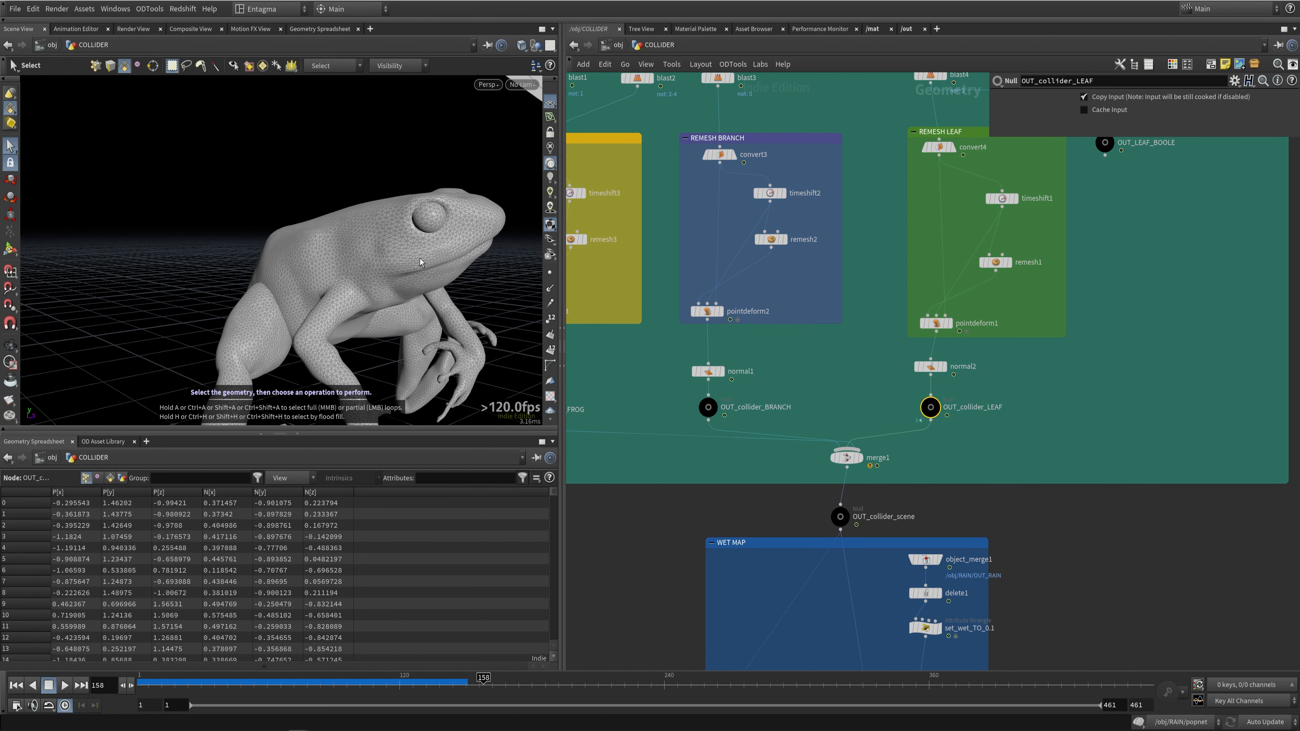
right_click(477, 244)
key("Escape")
right_click_drag(363, 307, 319, 223)
left_click_drag(319, 223, 337, 251)
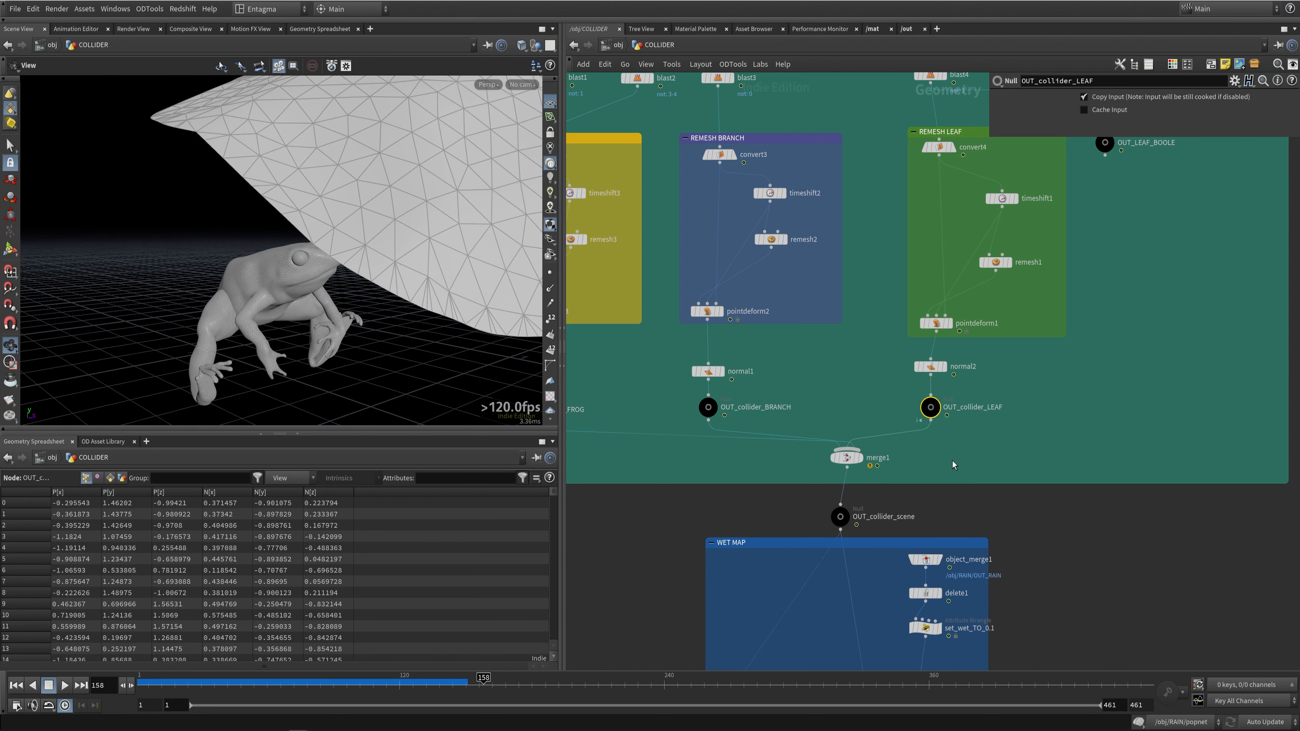
Step: Display merge1 and OUT_collider_scene to examine the combined branch, leaf and frog colliders
left_click(847, 458)
mouse_move(844, 516)
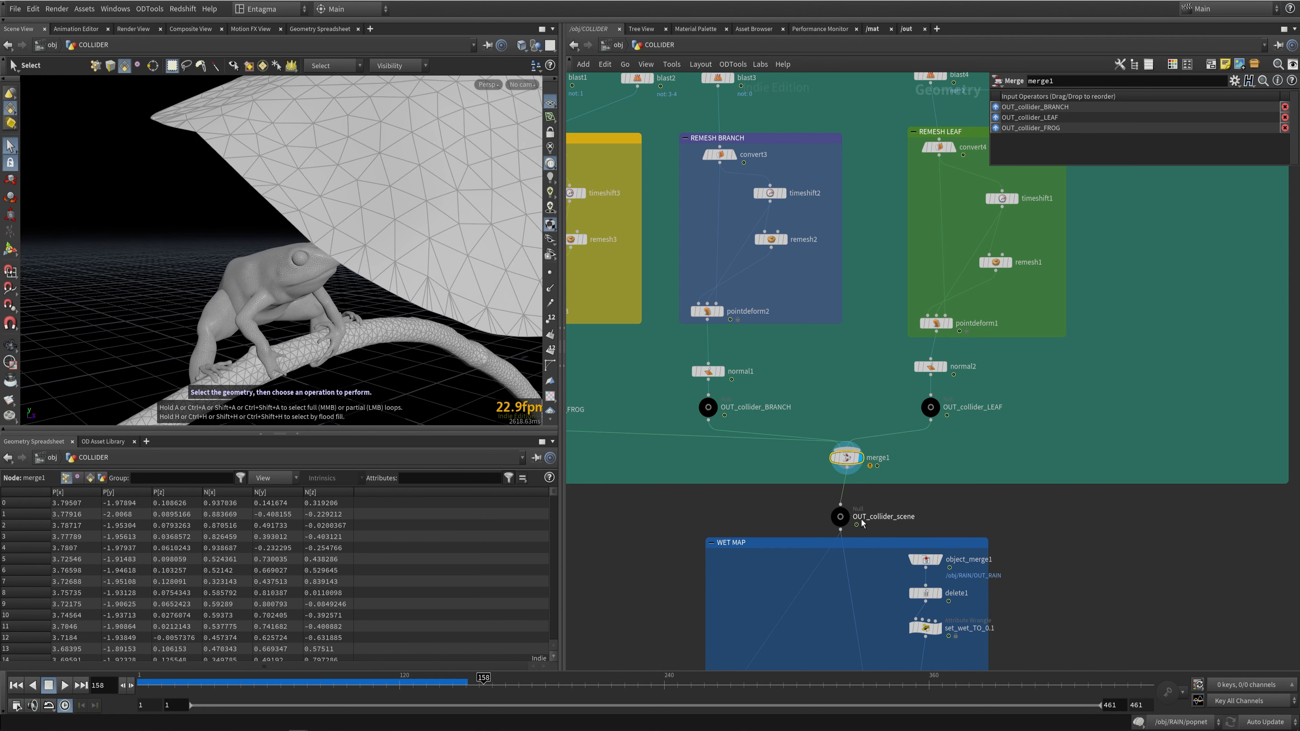
left_click_drag(847, 517, 842, 519)
left_click_drag(404, 379, 393, 338)
right_click_drag(813, 404, 875, 430)
Step: Return to object level, show the COLLIDER object to view the whole scene, and hide it again
key("u")
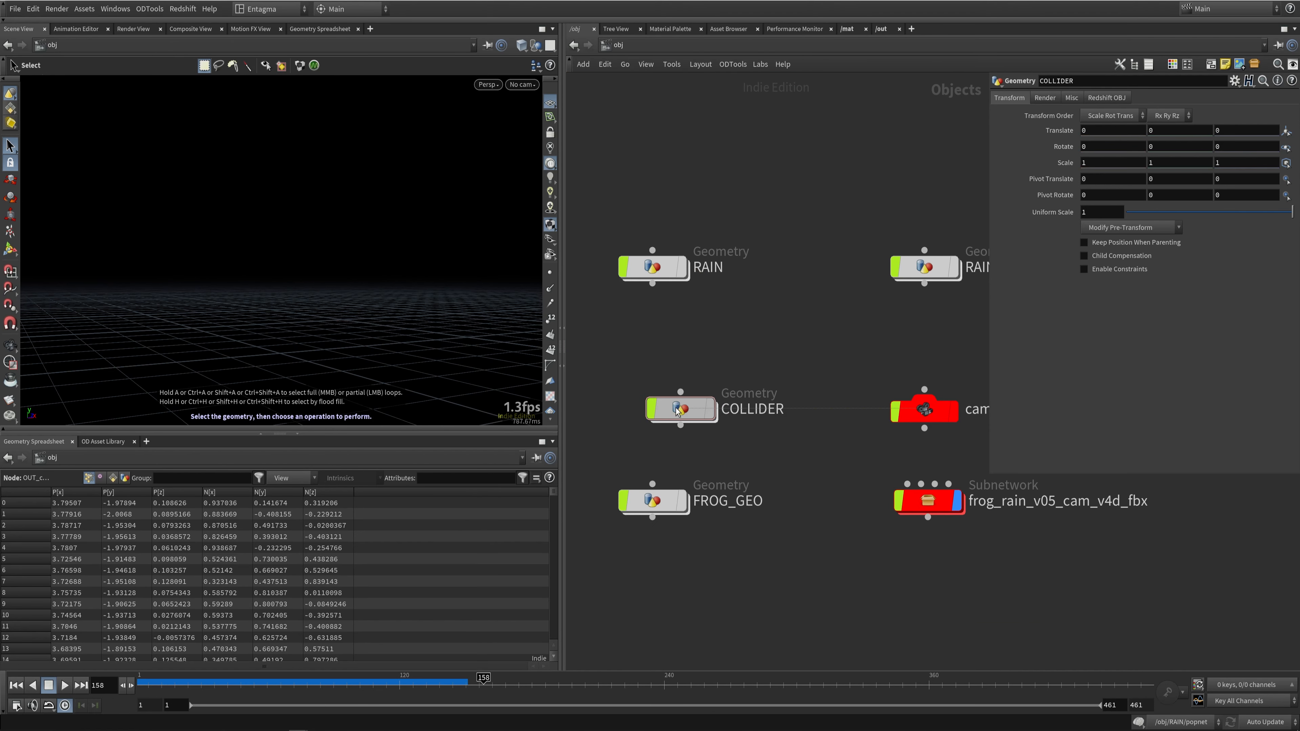
left_click(676, 414)
left_click(681, 371)
left_click(681, 371)
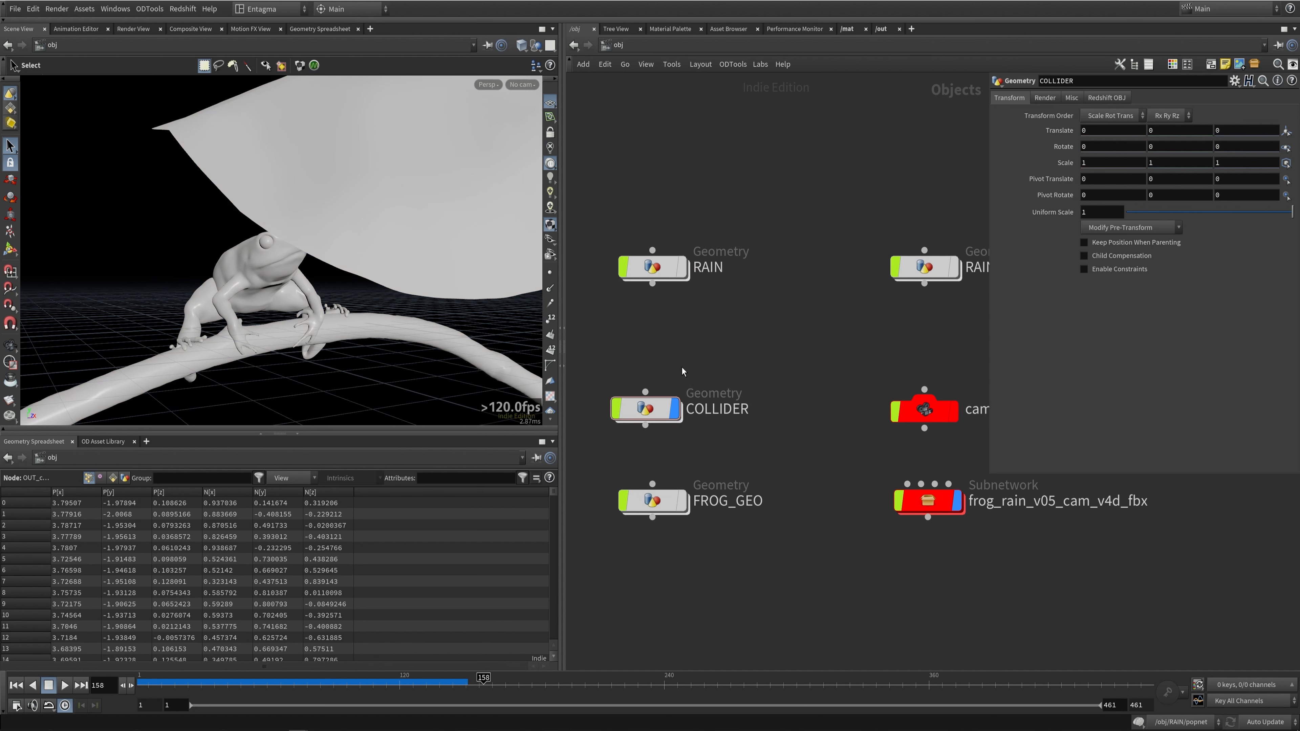
left_click_drag(675, 412, 658, 409)
left_click(673, 416)
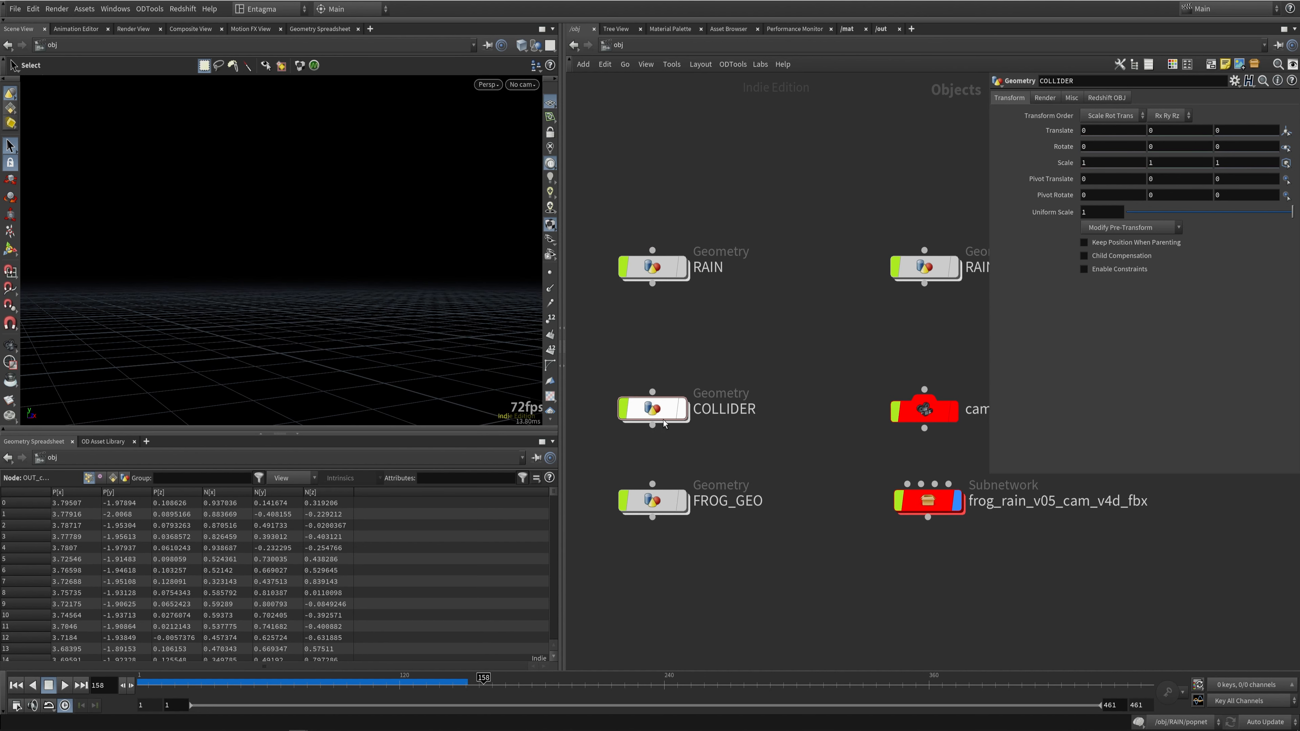
Step: Show FROG_GEO, enter its network and add a second Object Merge node above object_merge1
left_click(658, 505)
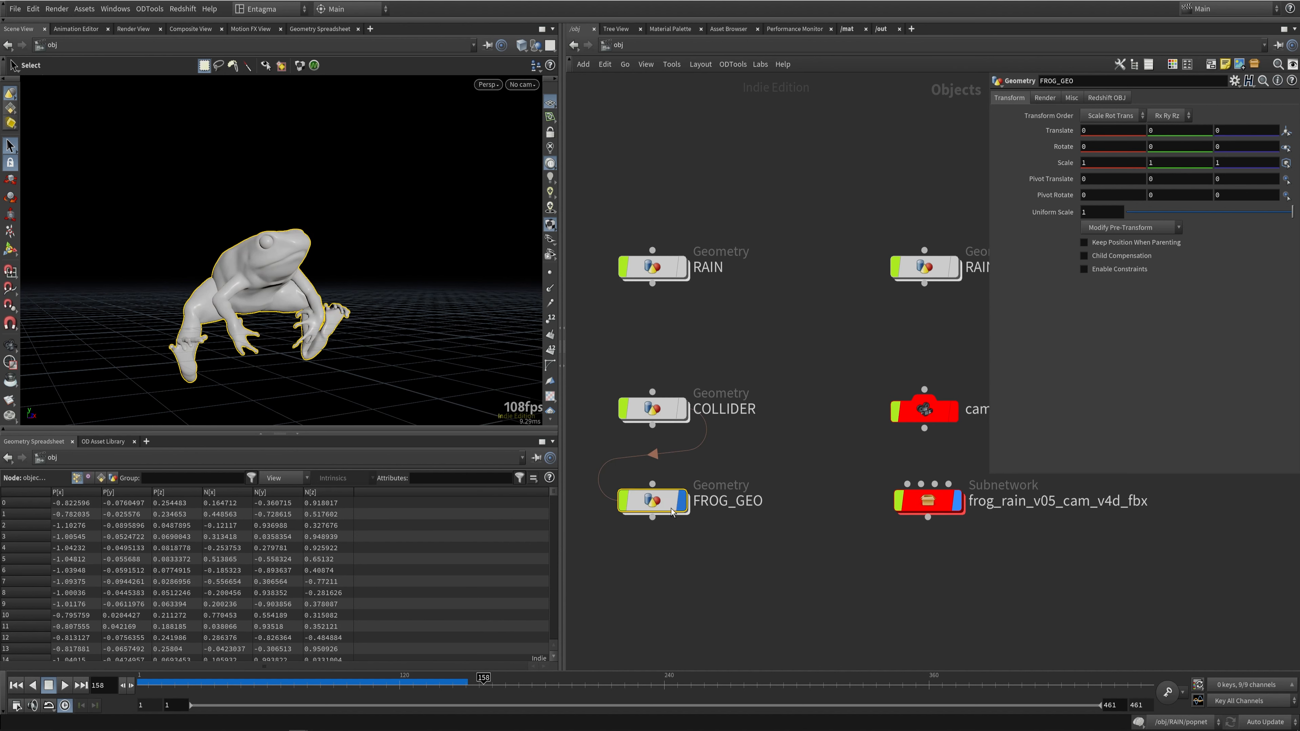
double_click(648, 505)
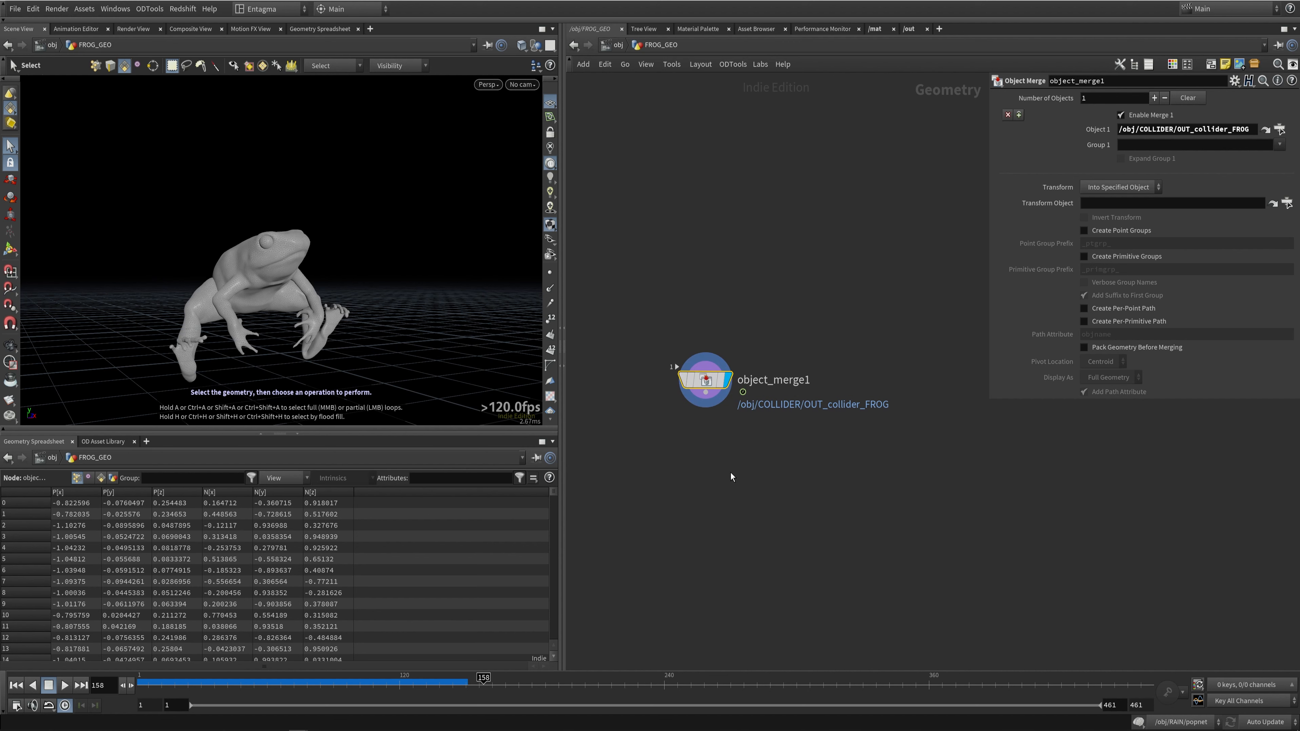
key("Tab")
type("obn")
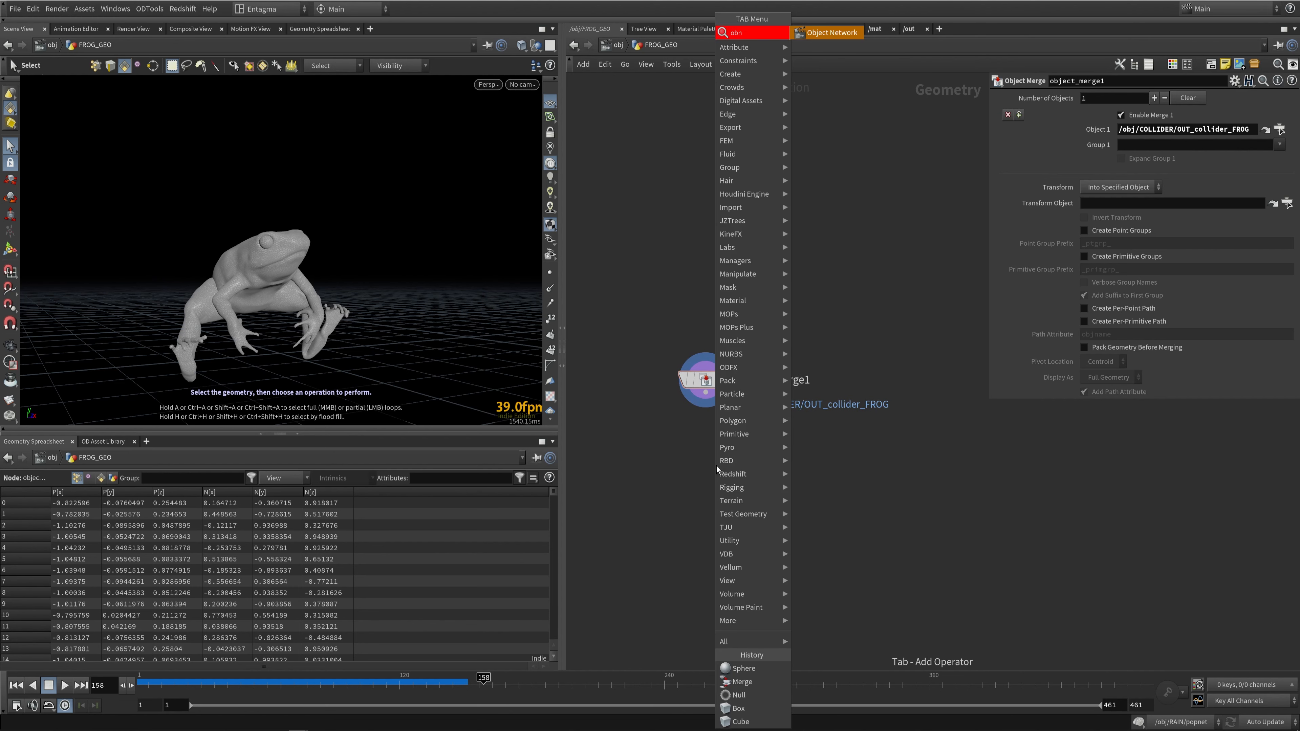
key("BackSpace")
type("j")
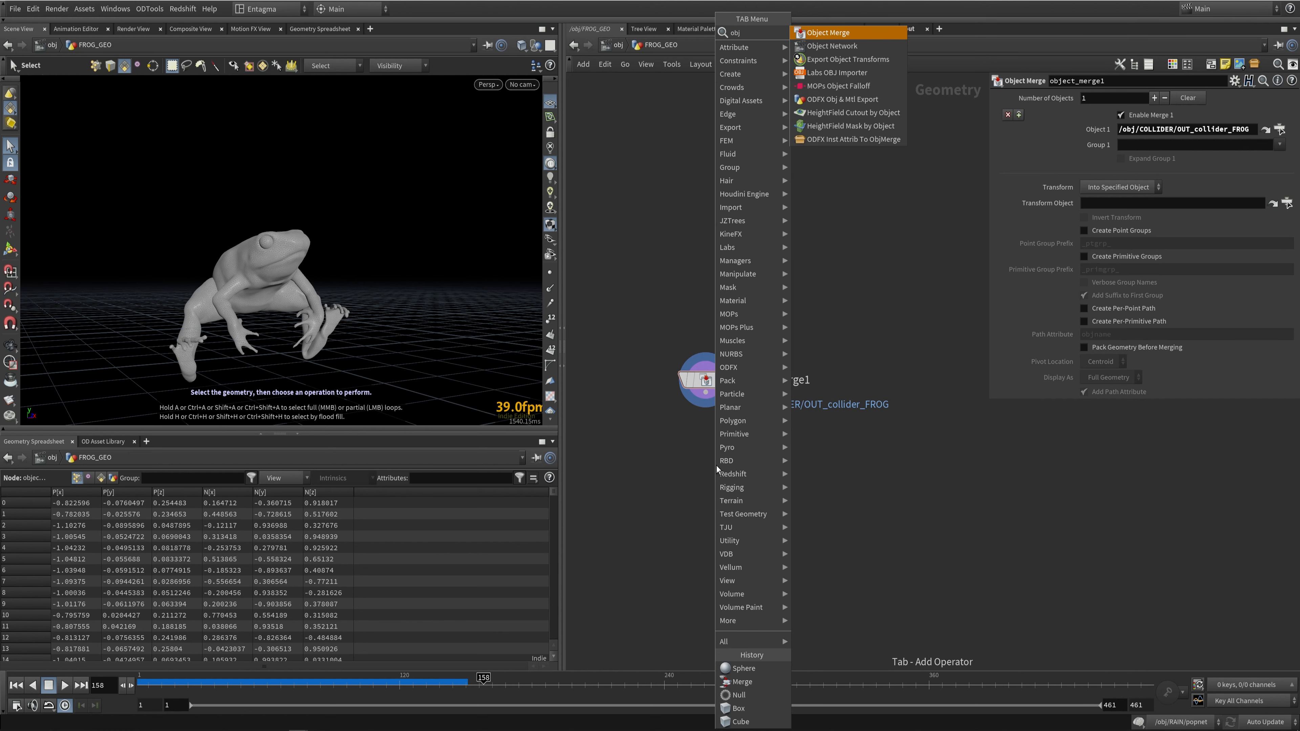
key("Return")
left_click(738, 257)
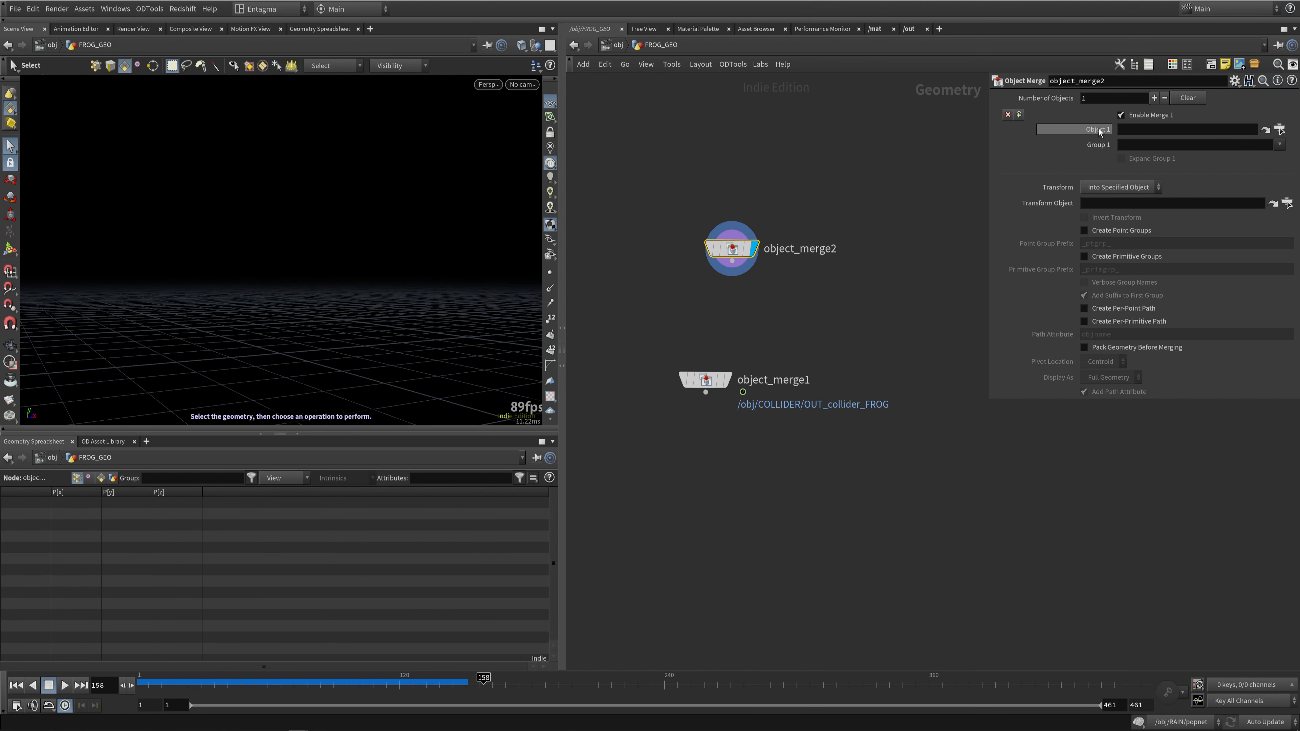
Step: Set the new Object Merge node's Object 1 to OUT_collider_FROG from the COLLIDER network
left_click(1280, 129)
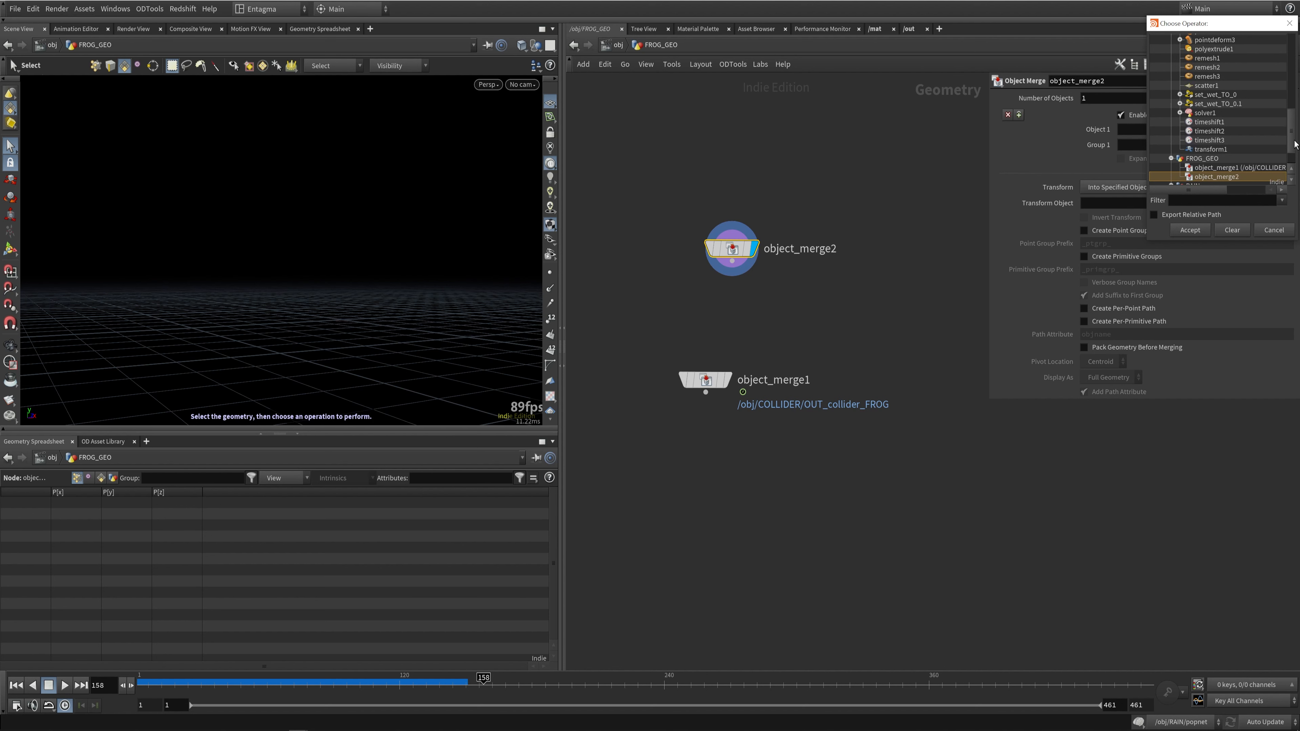
left_click_drag(1295, 144, 1288, 48)
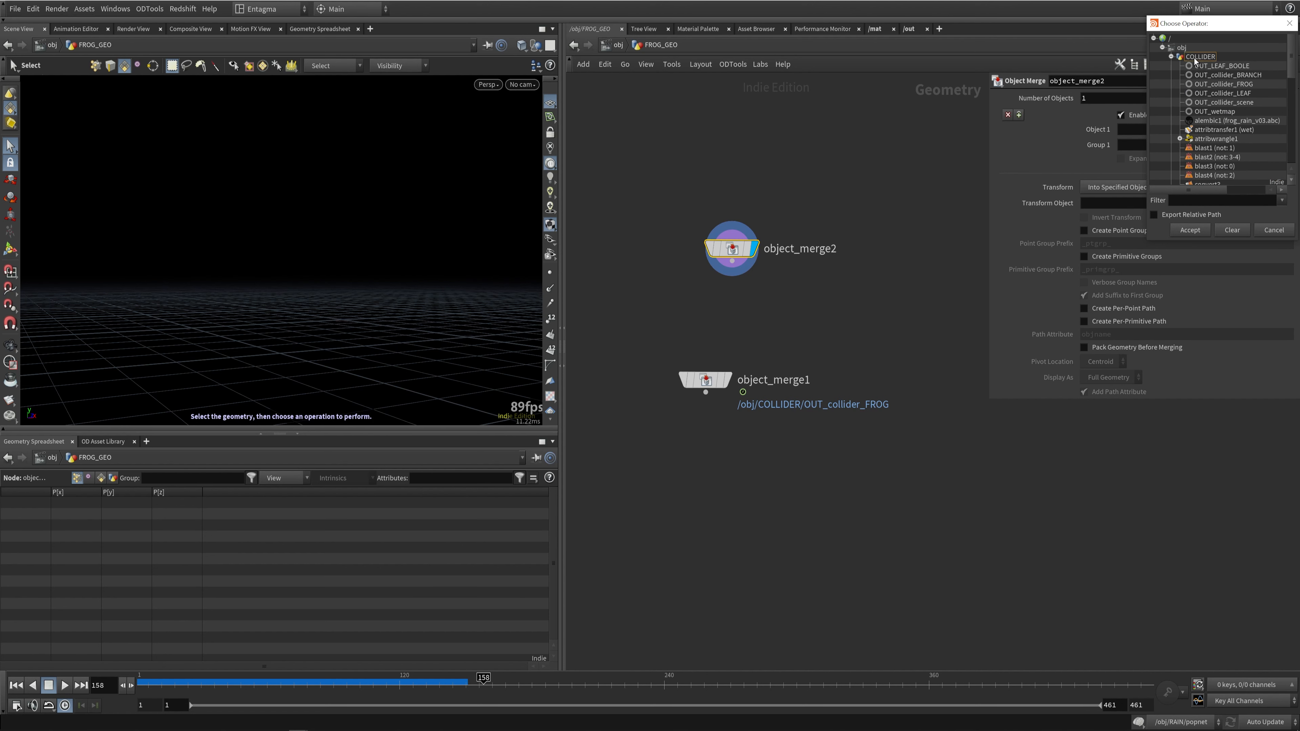
left_click(1203, 68)
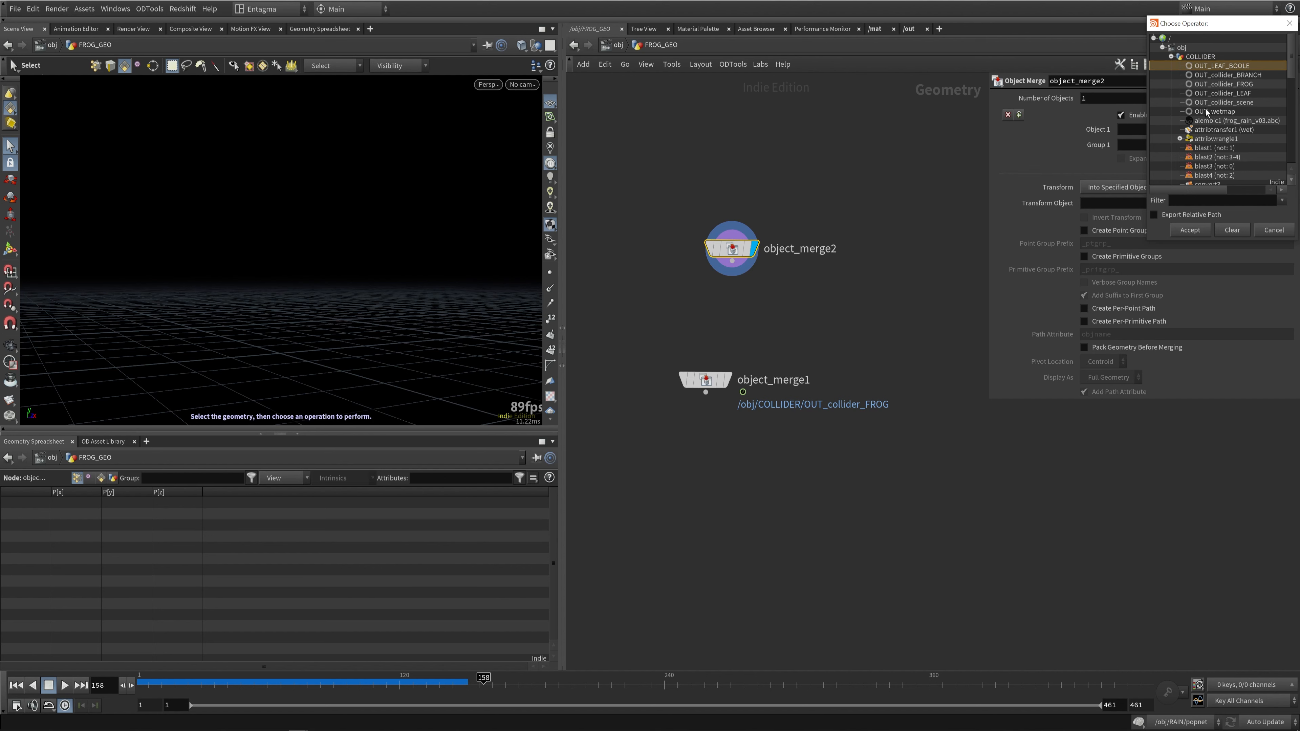
left_click_drag(1286, 72, 1293, 110)
left_click(1180, 125)
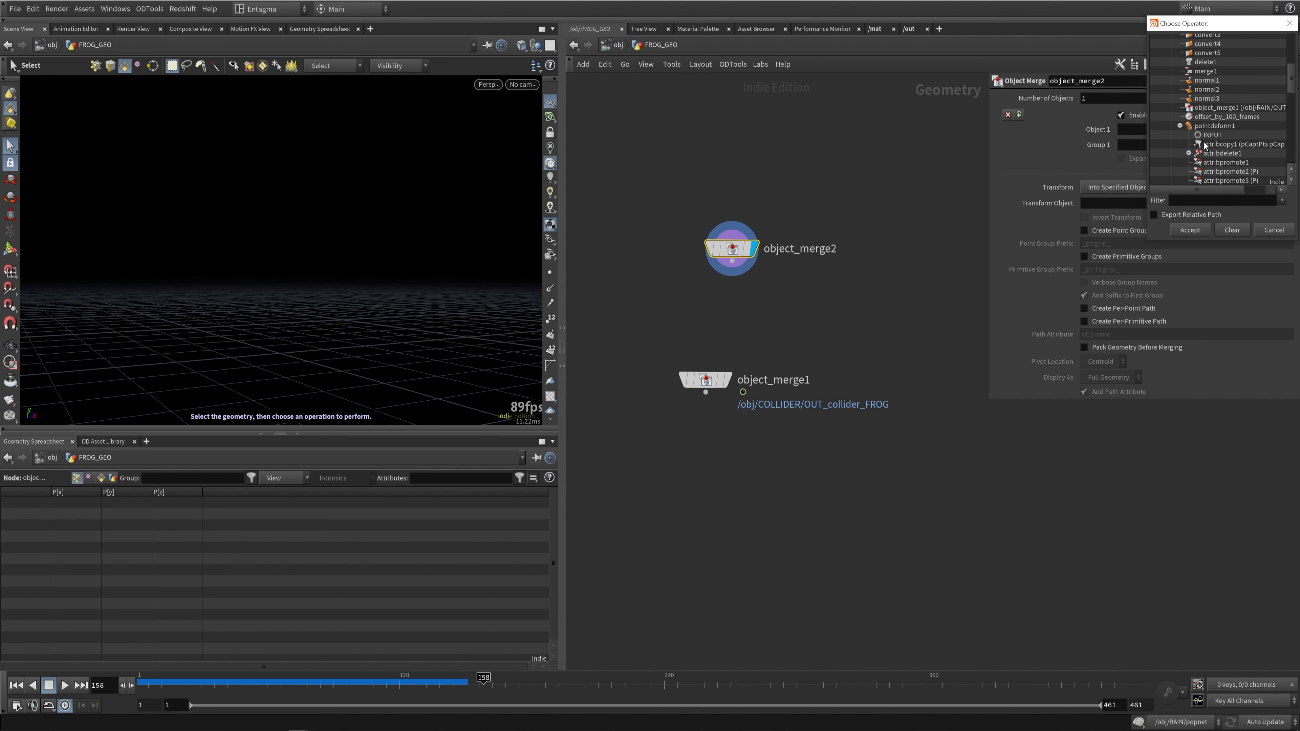
left_click(1180, 126)
left_click_drag(1292, 113, 1293, 61)
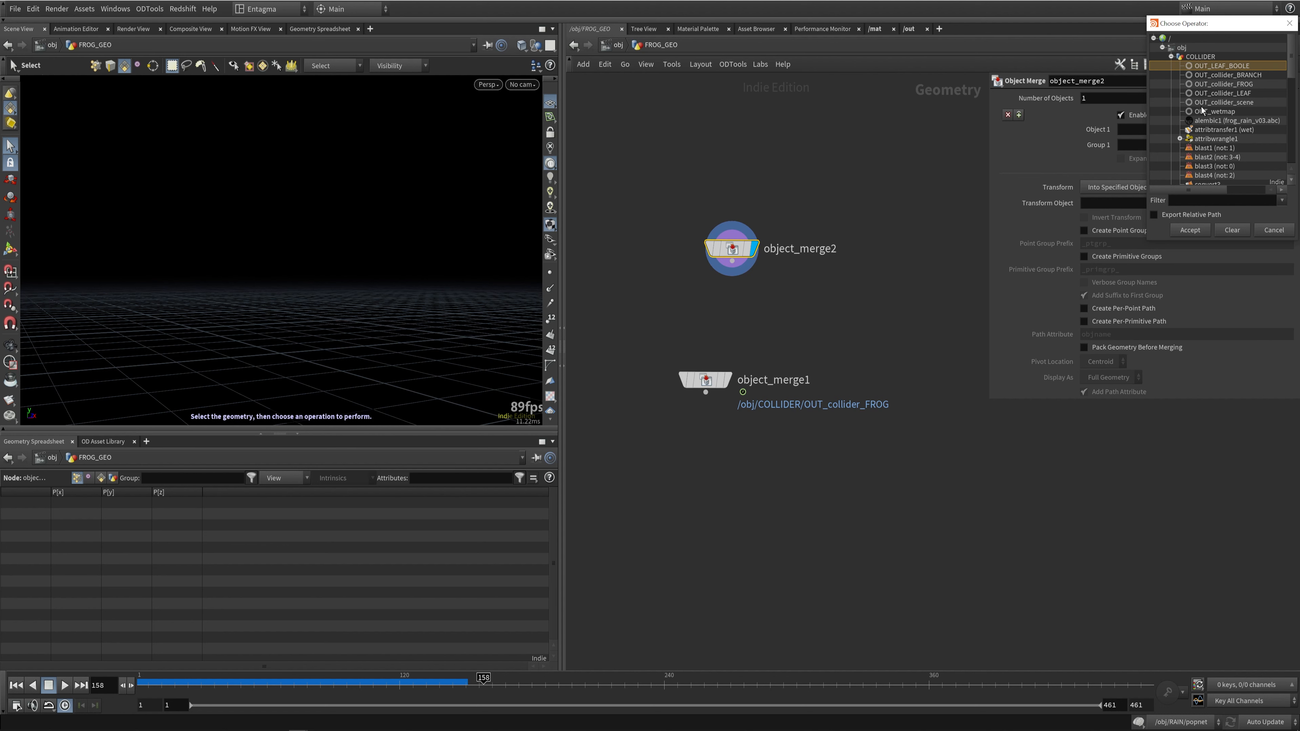
left_click(1200, 85)
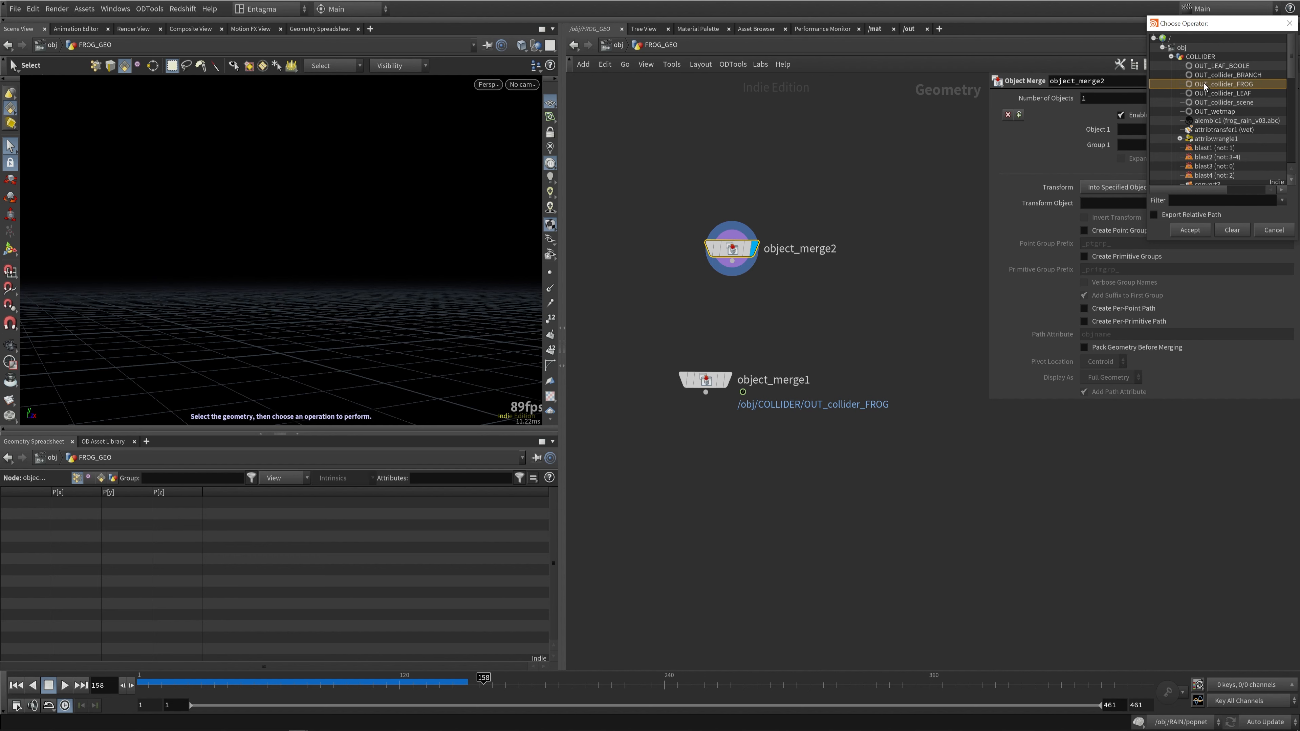
left_click(1189, 230)
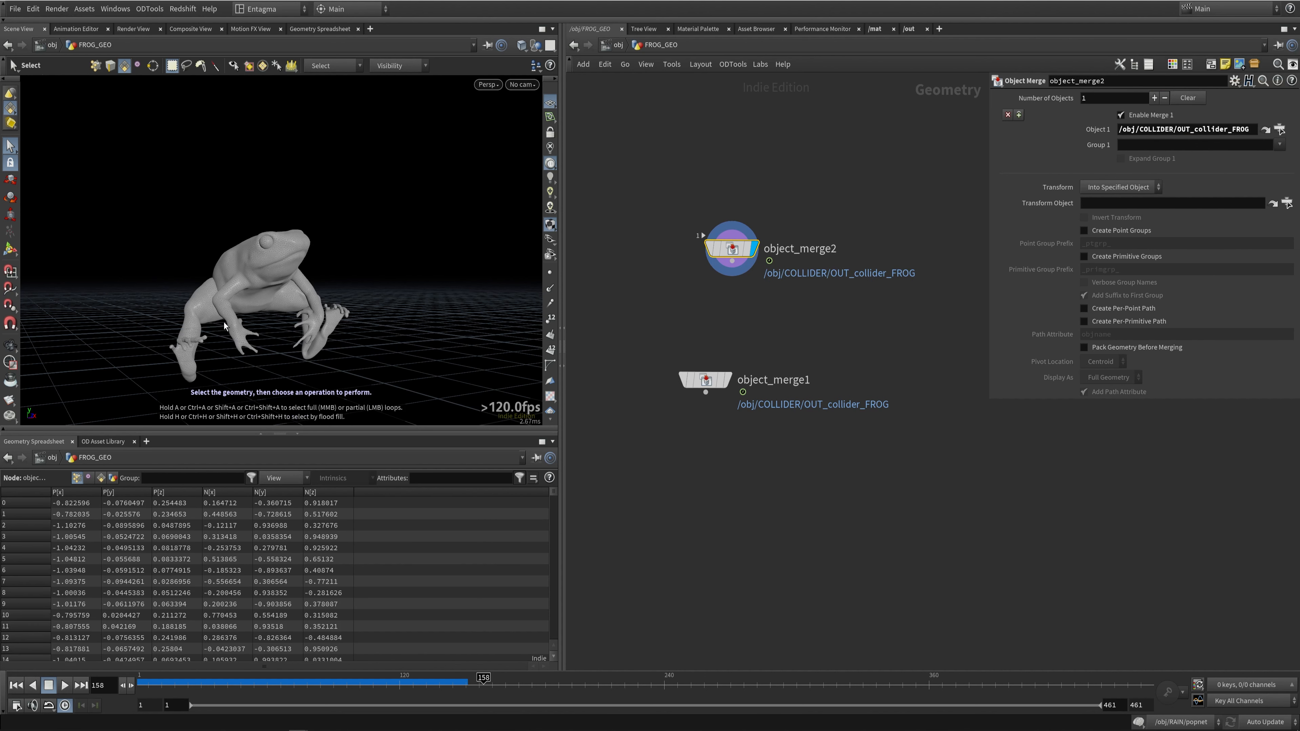
Step: Delete the second Object Merge node, return to object level and hide FROG_GEO
mouse_move(731, 384)
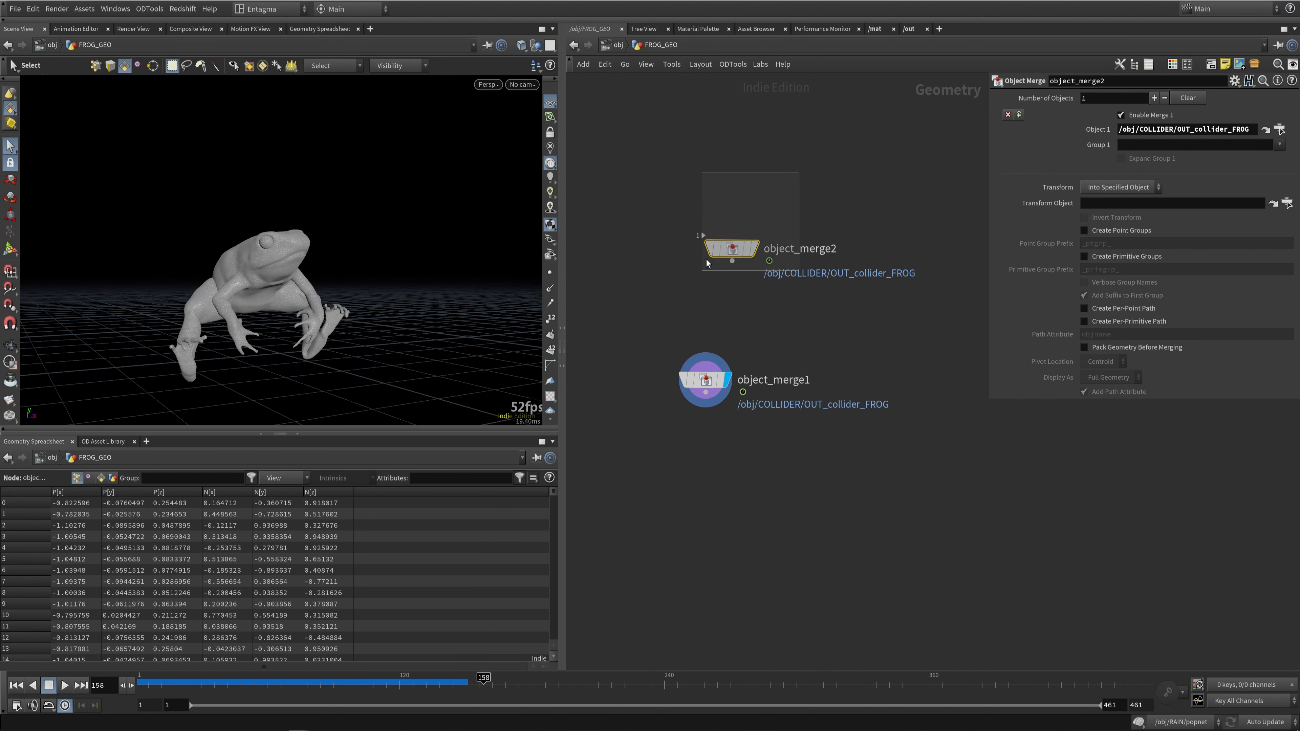
key("Delete")
key("u")
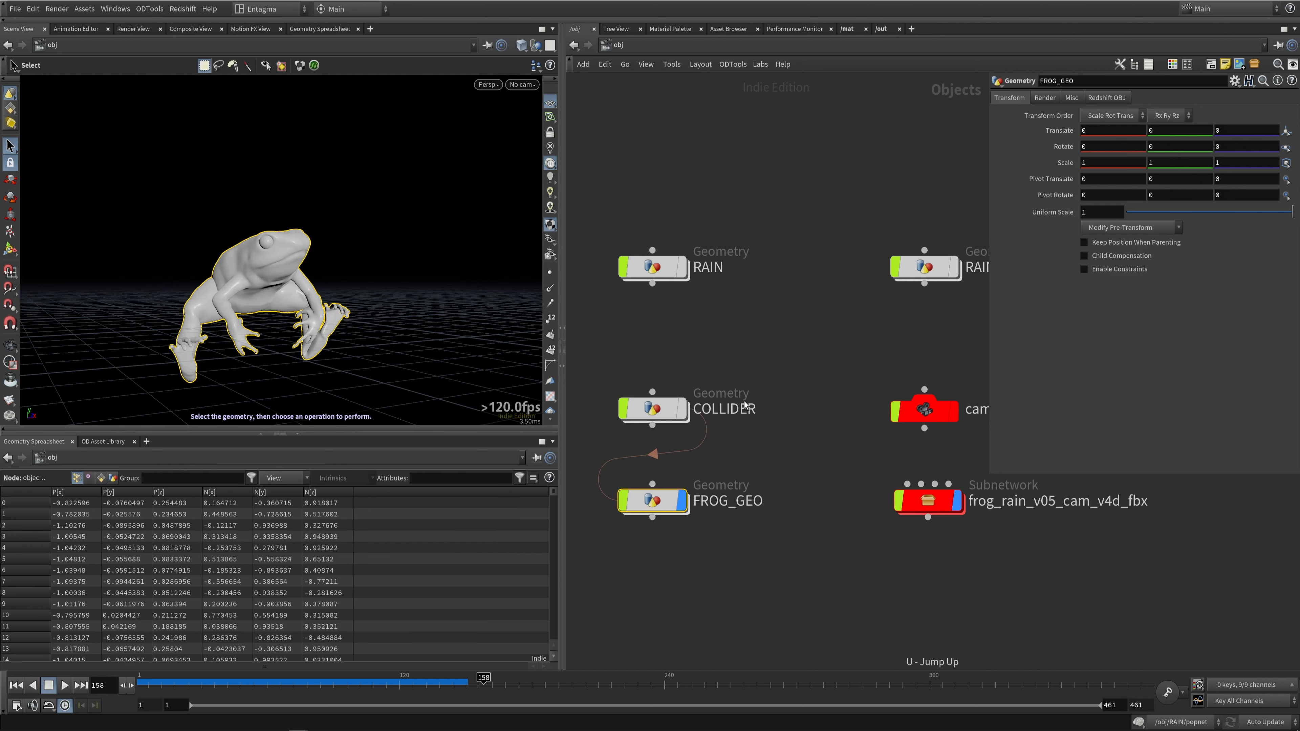
left_click(681, 501)
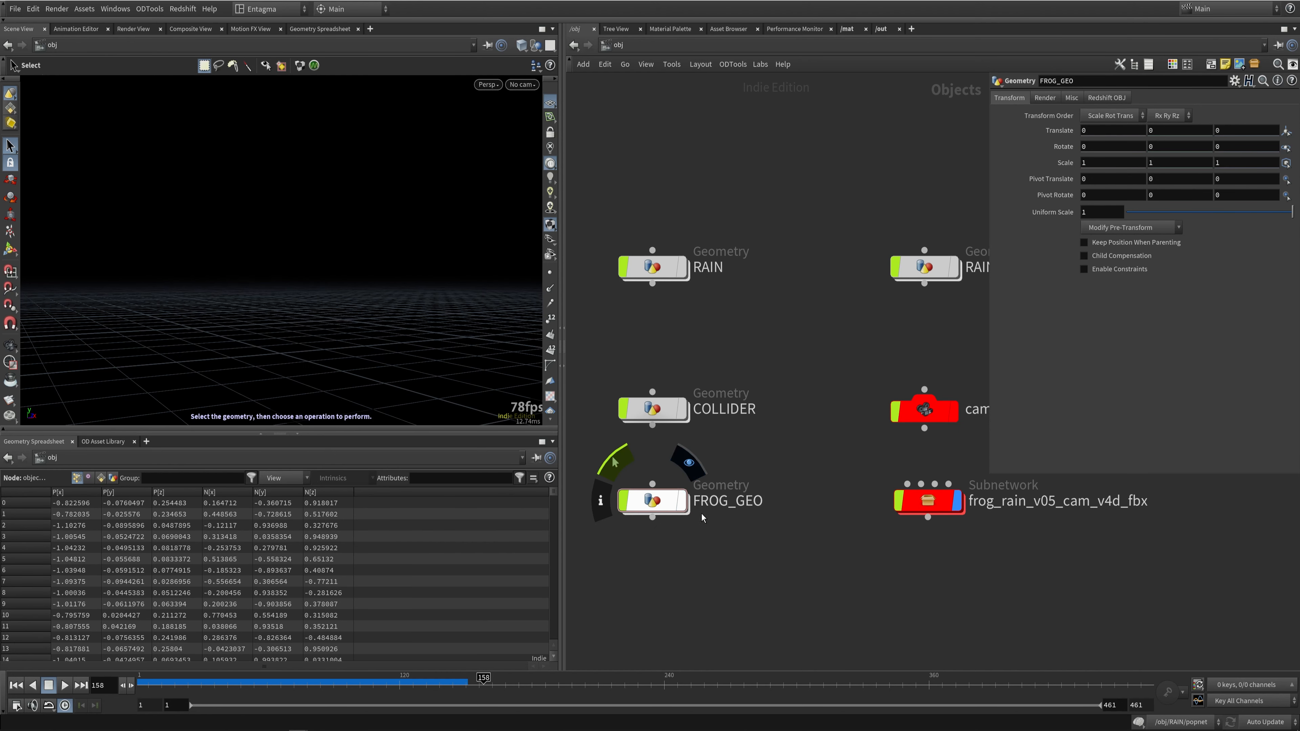
Step: Open the RAIN network and examine the cached rain_particles around the leaf and branch, scrubbing back to frame 1
left_click(657, 271)
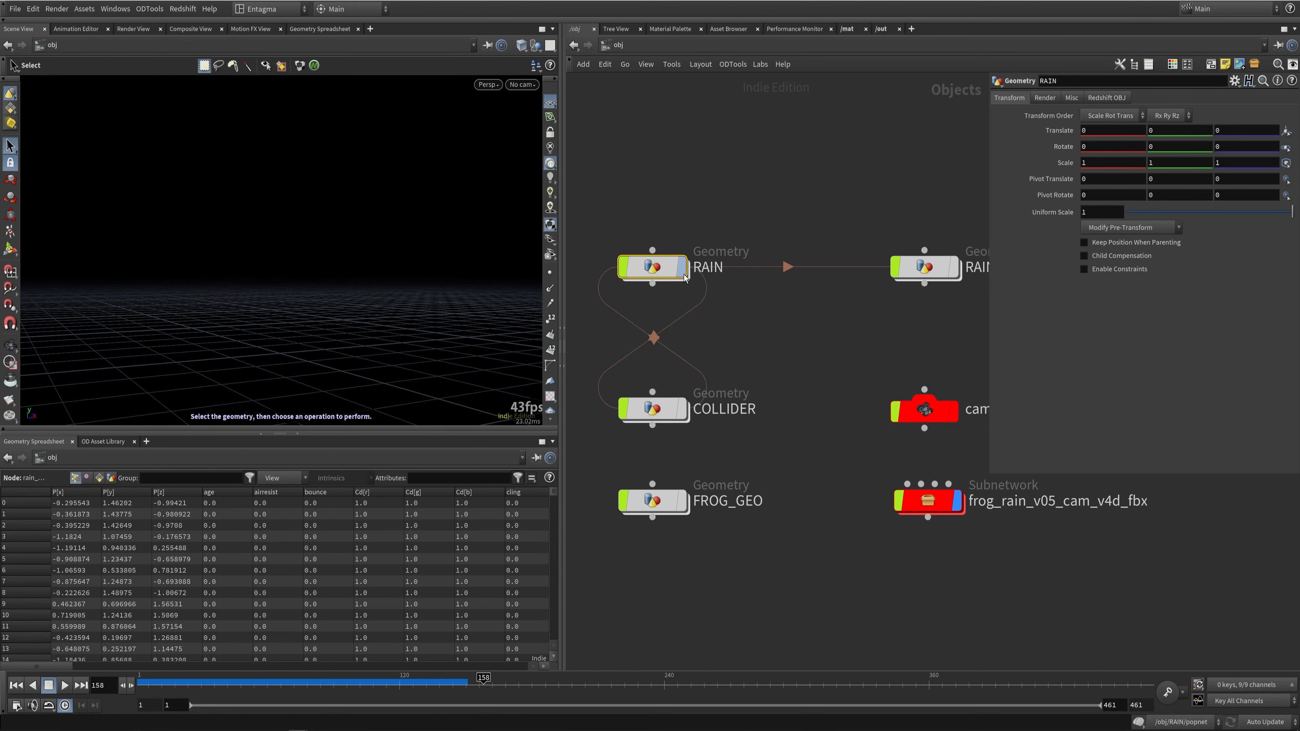
double_click(663, 272)
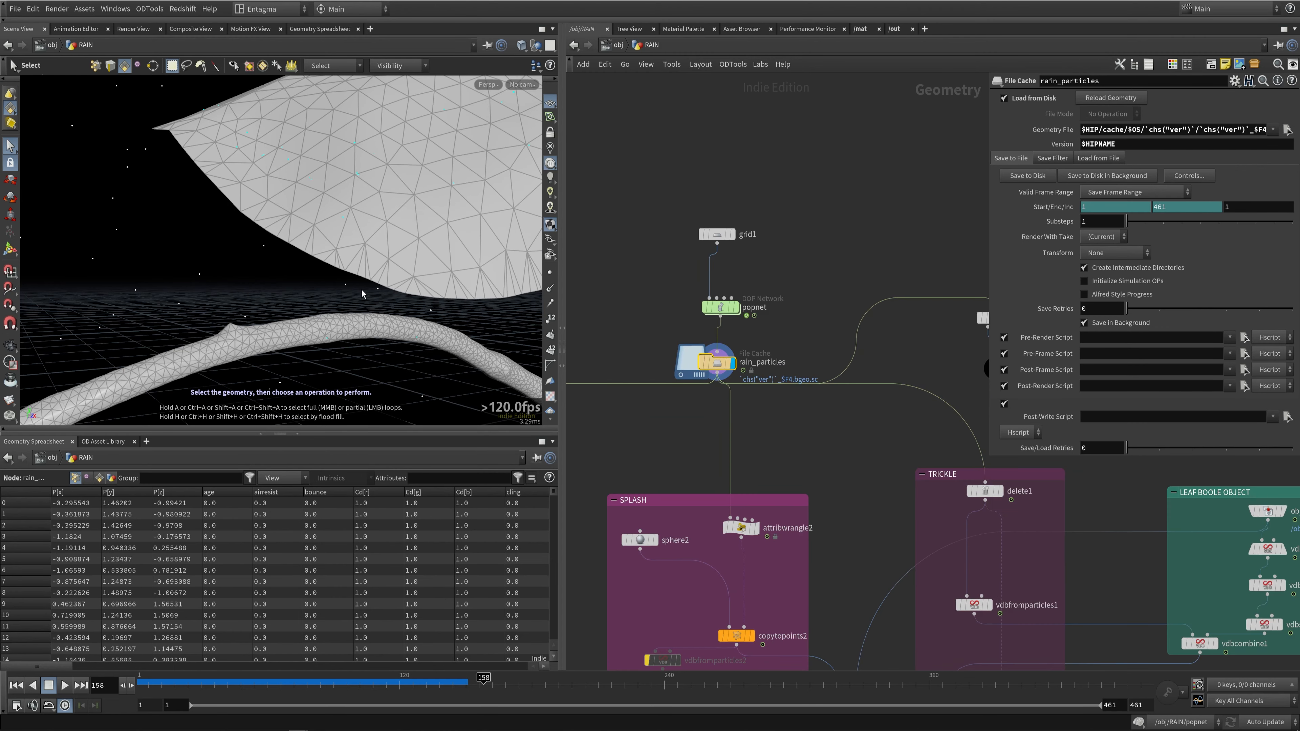
right_click_drag(438, 293, 325, 348, "alt")
left_click_drag(325, 348, 353, 276, "alt")
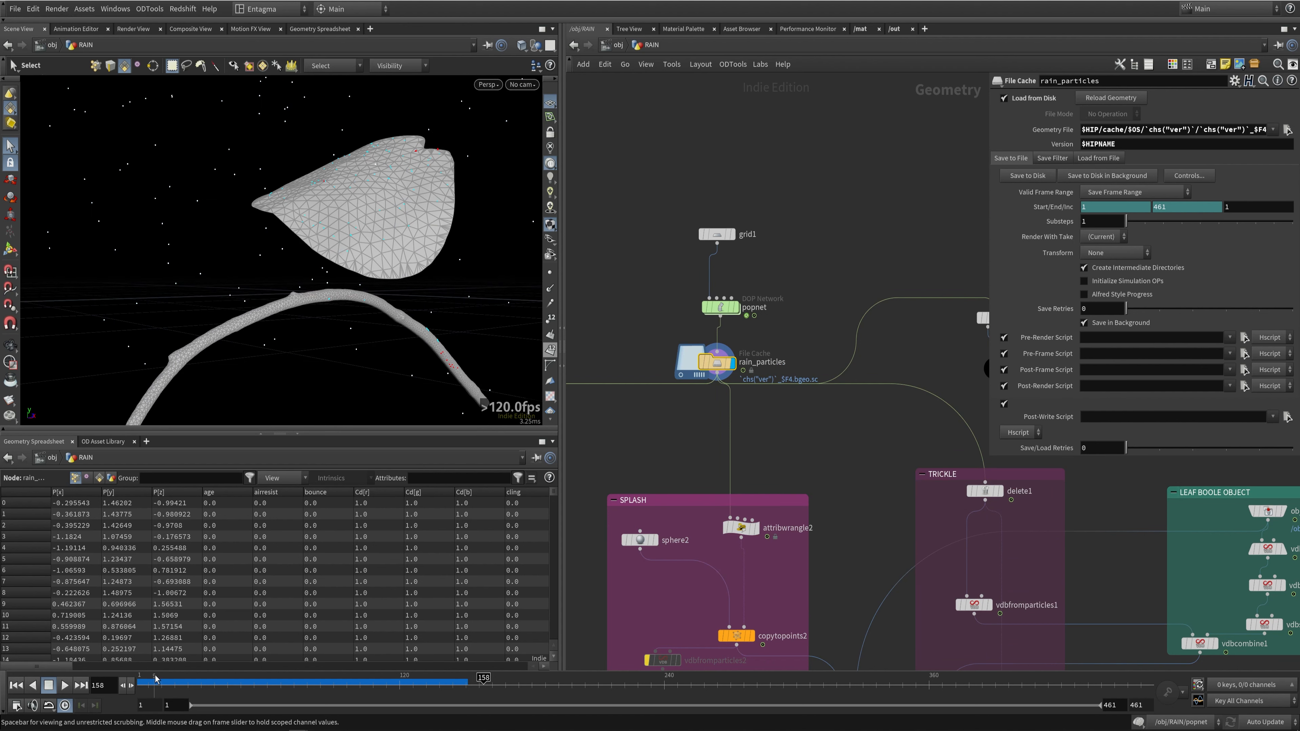
left_click_drag(156, 678, 99, 633)
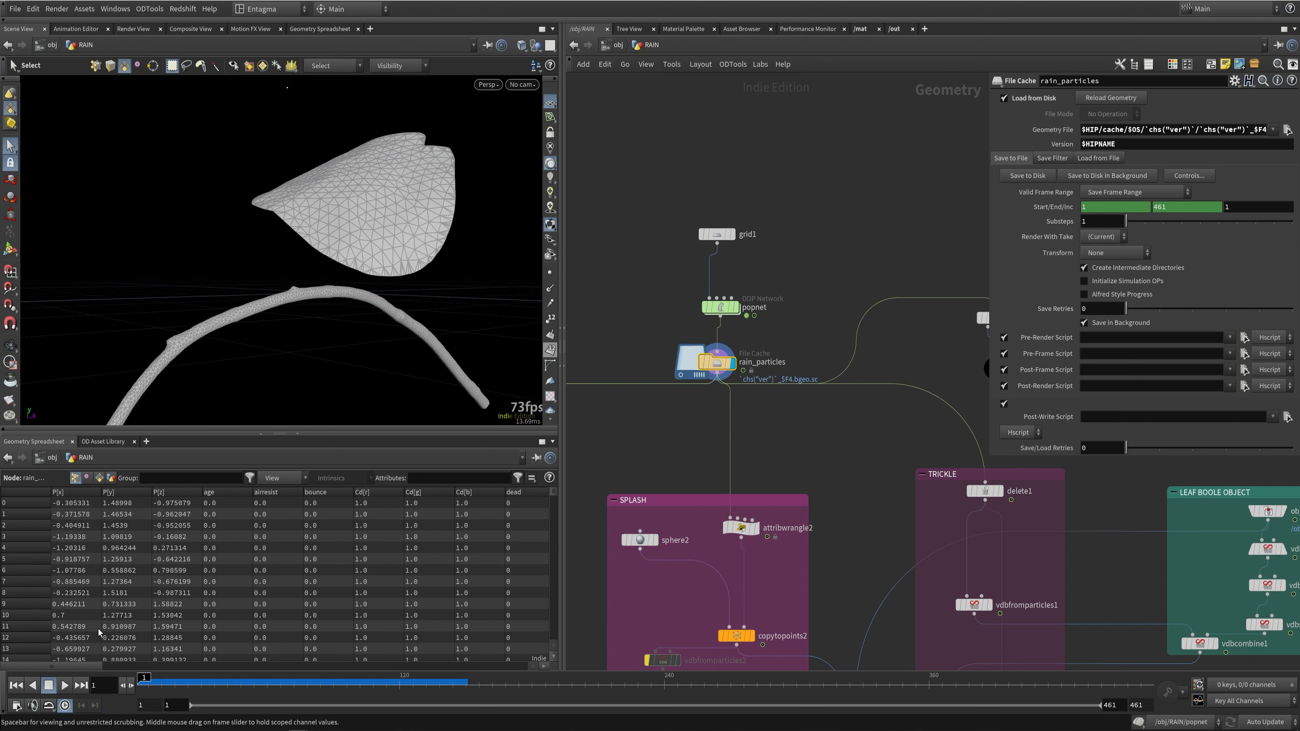
Step: Display grid1 and popnet in turn to examine the rain emitter grid and the particle simulation's settings
left_click(716, 234)
left_click(732, 234)
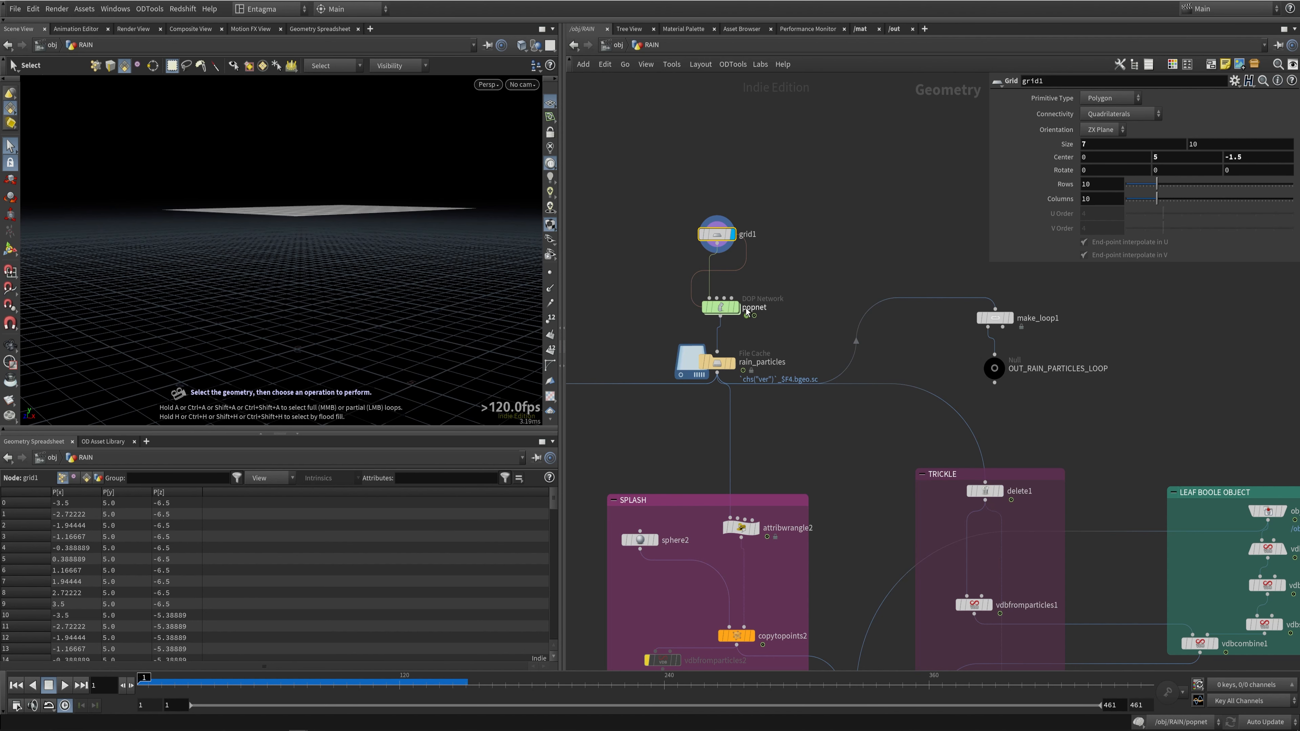
mouse_move(723, 311)
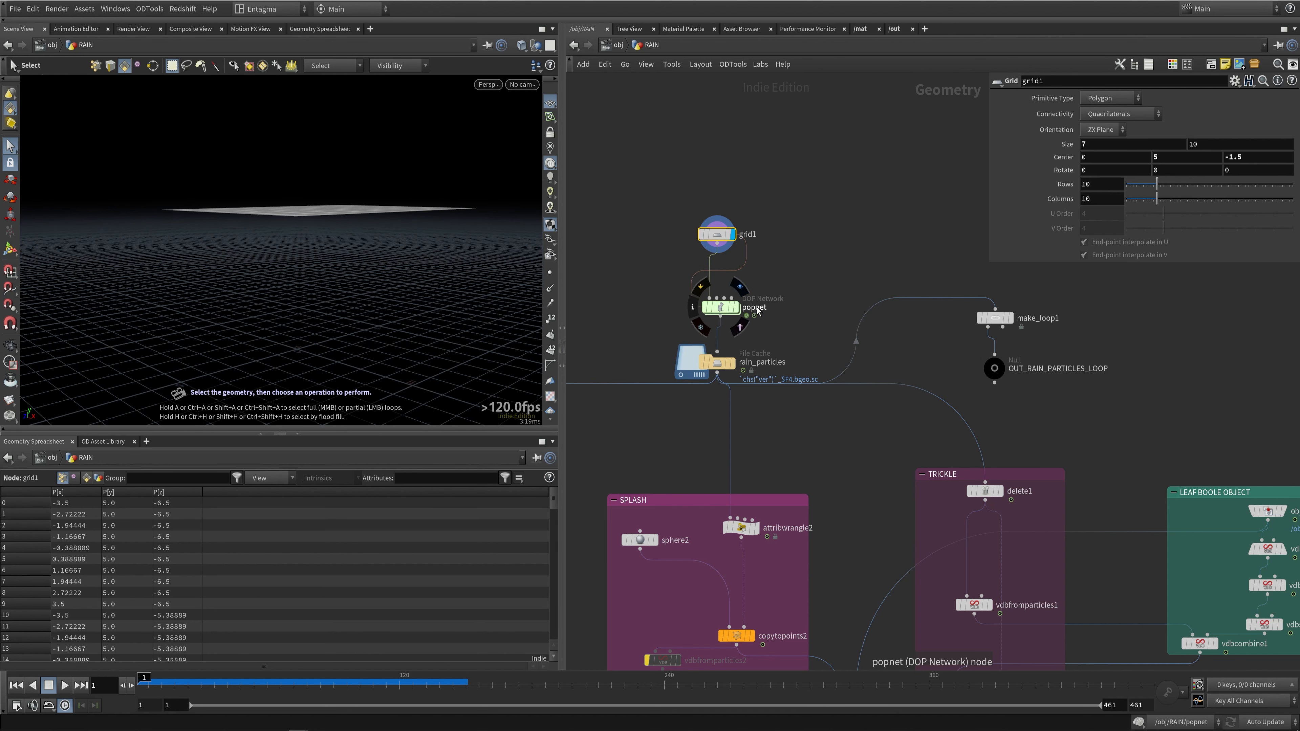
left_click(726, 309)
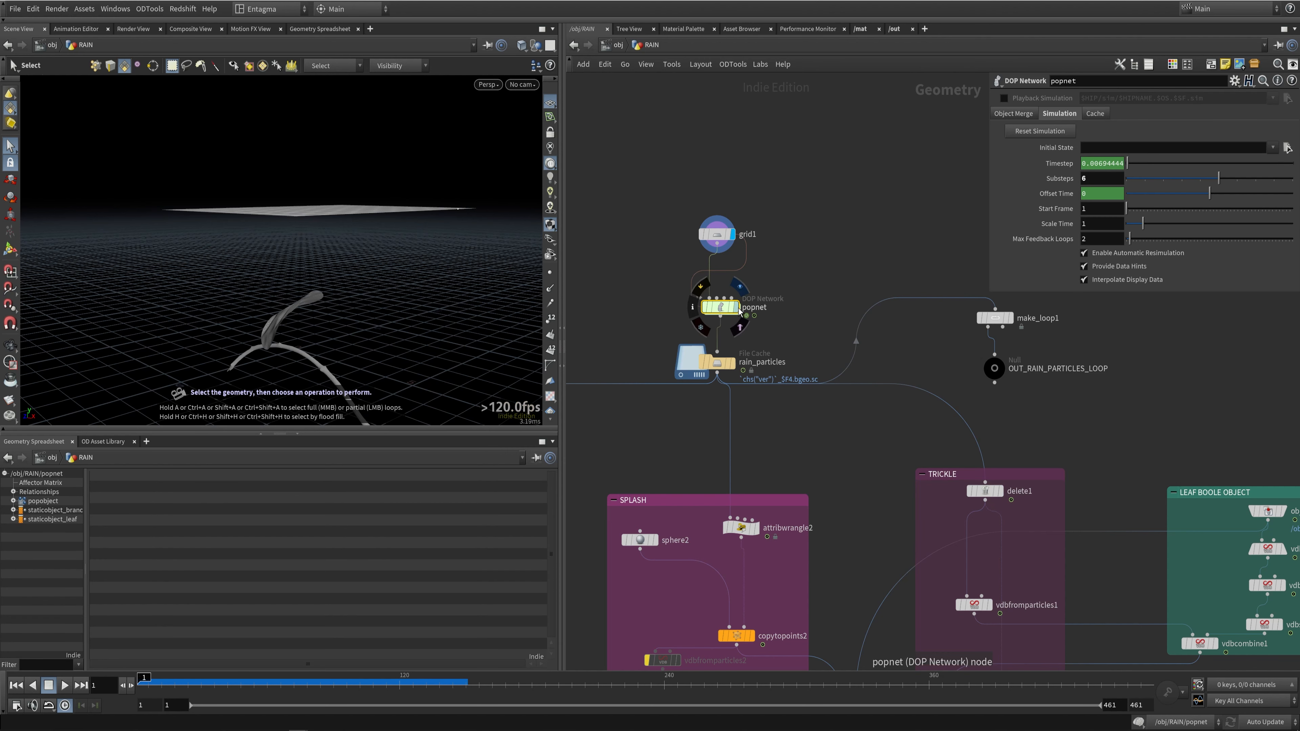
left_click(738, 309)
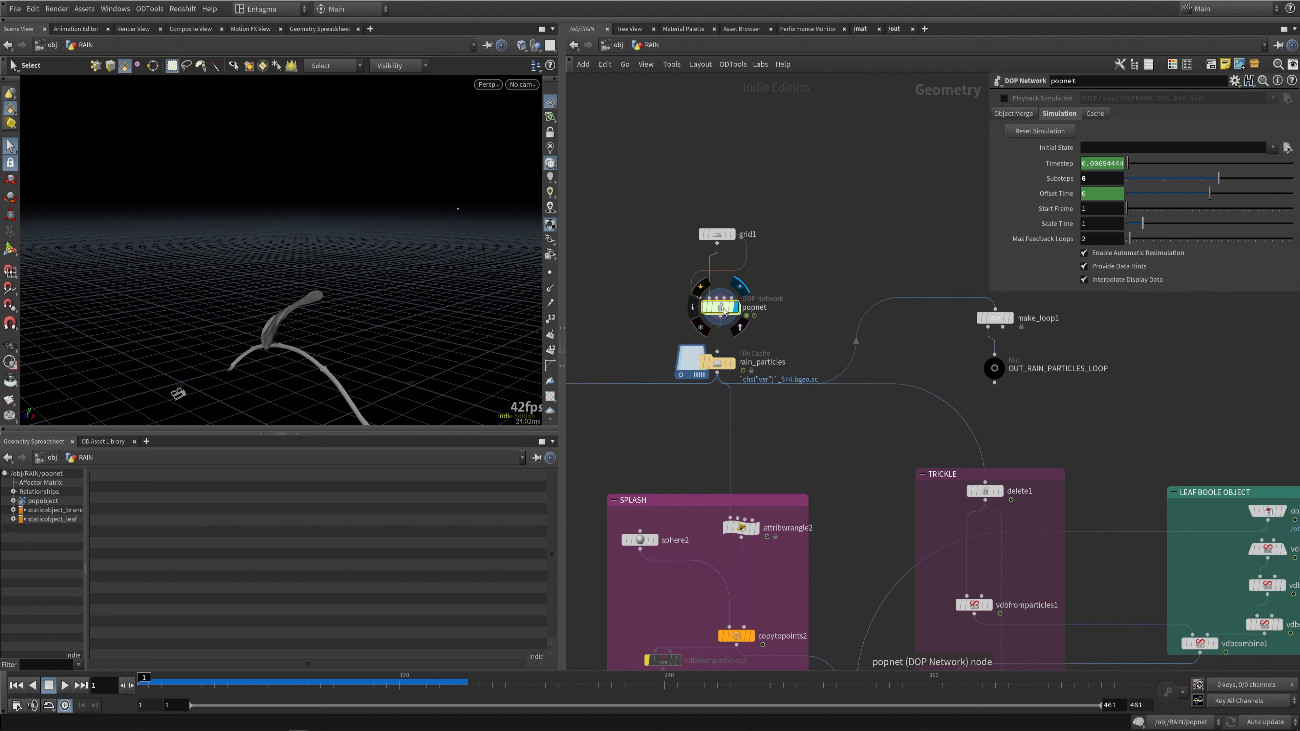
Step: Open the popnet DOP network, survey its node groups and narrow the parameter area to give the network more room
double_click(720, 310)
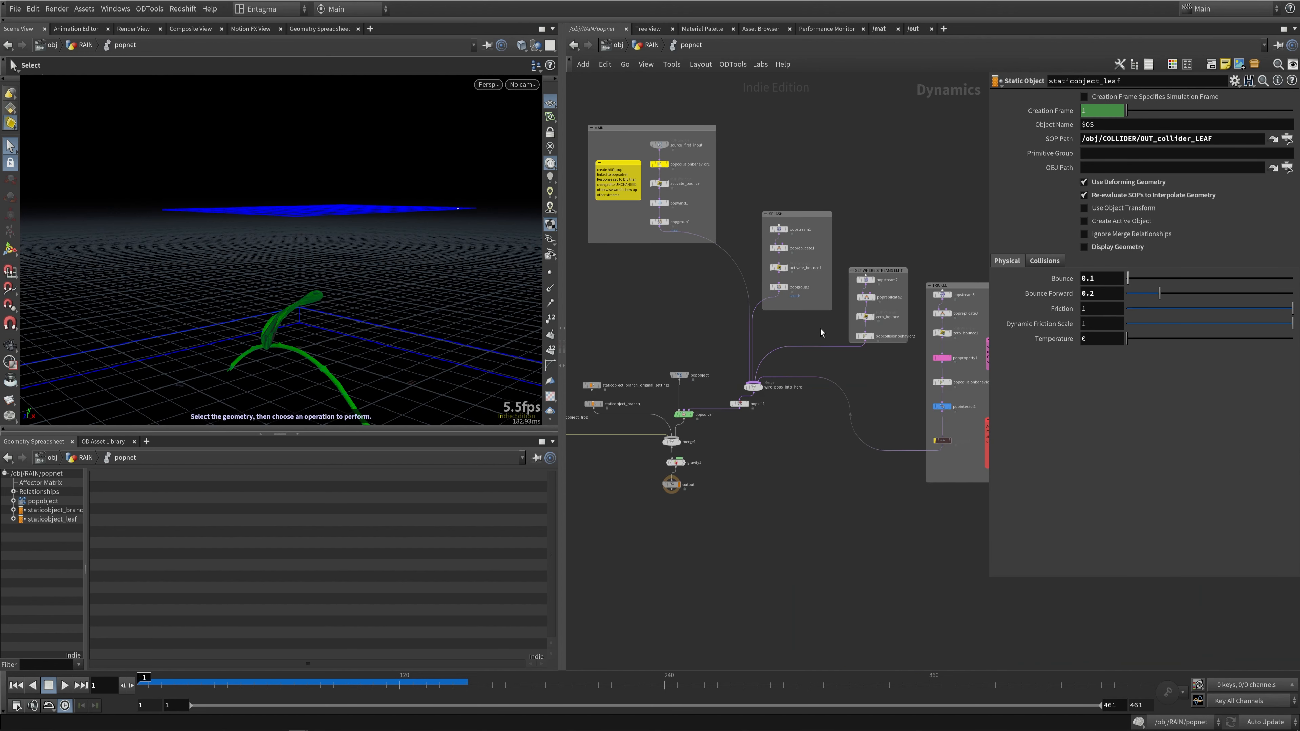
middle_click_drag(934, 428, 694, 465)
scroll(797, 425, "down", 2)
middle_click_drag(781, 429, 815, 428)
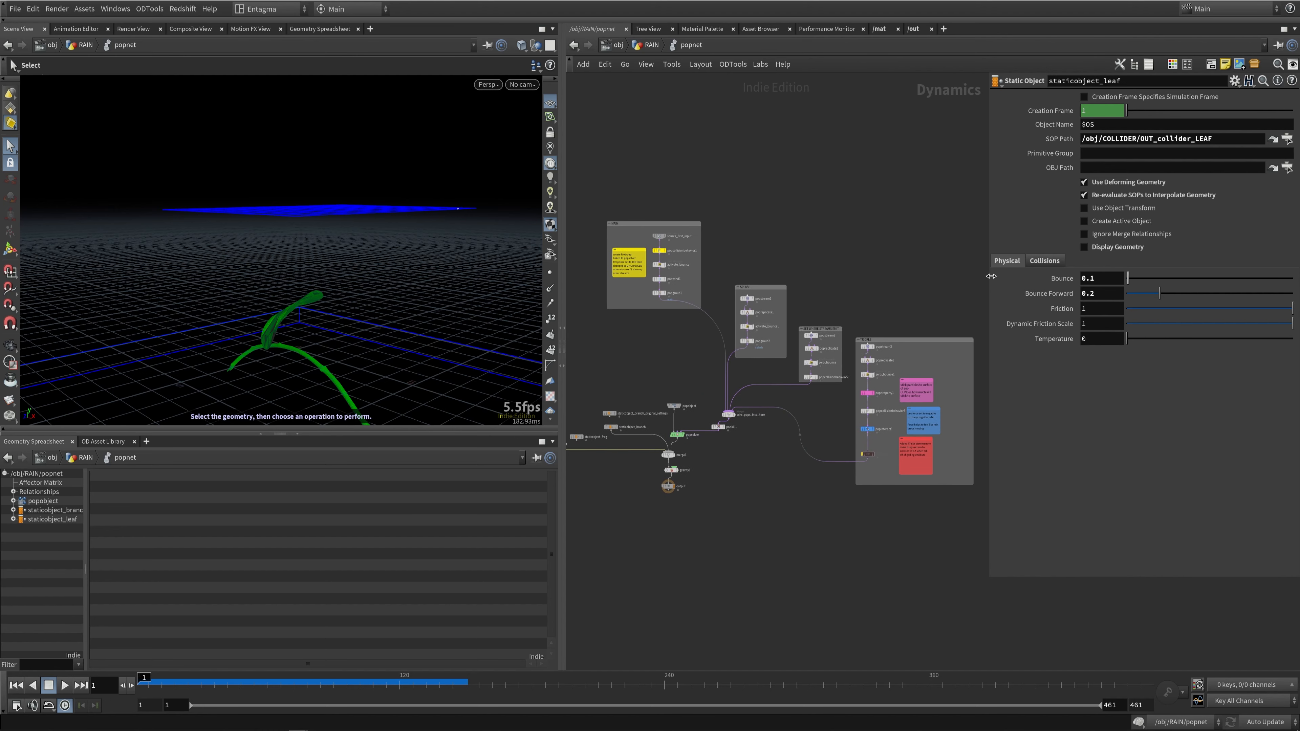
left_click_drag(990, 277, 1020, 277)
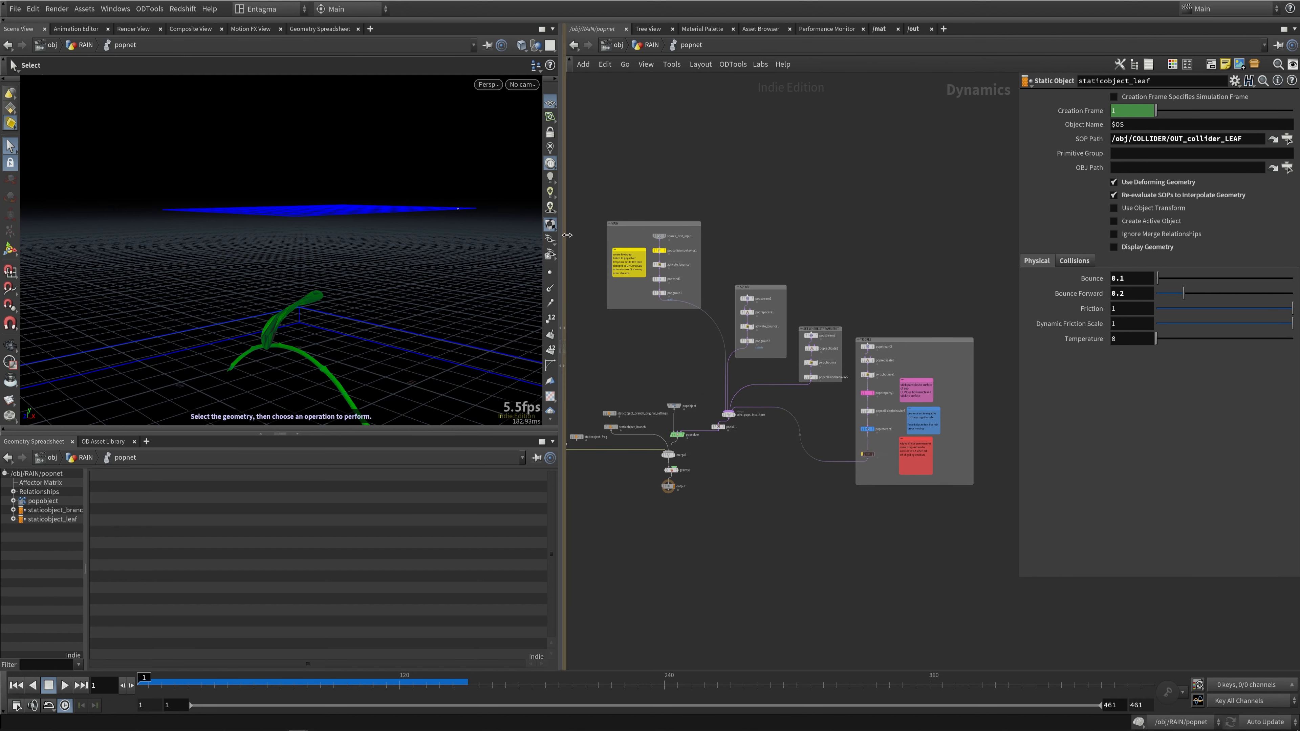
Step: Give the network more width, view the leaf and emitter grid from several angles, and scrub to frame 105 to examine the falling particles
left_click_drag(562, 233, 486, 232)
left_click_drag(240, 256, 381, 259, "alt")
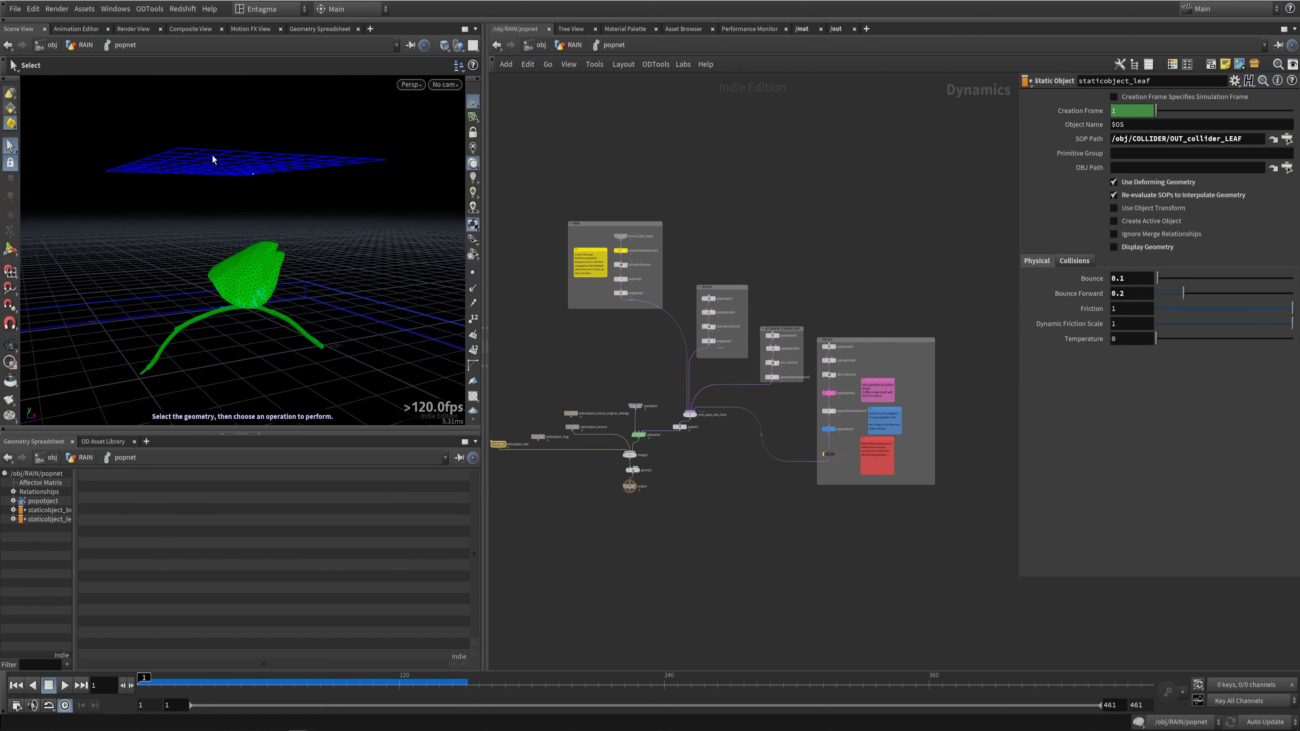
left_click_drag(242, 170, 285, 223, "alt")
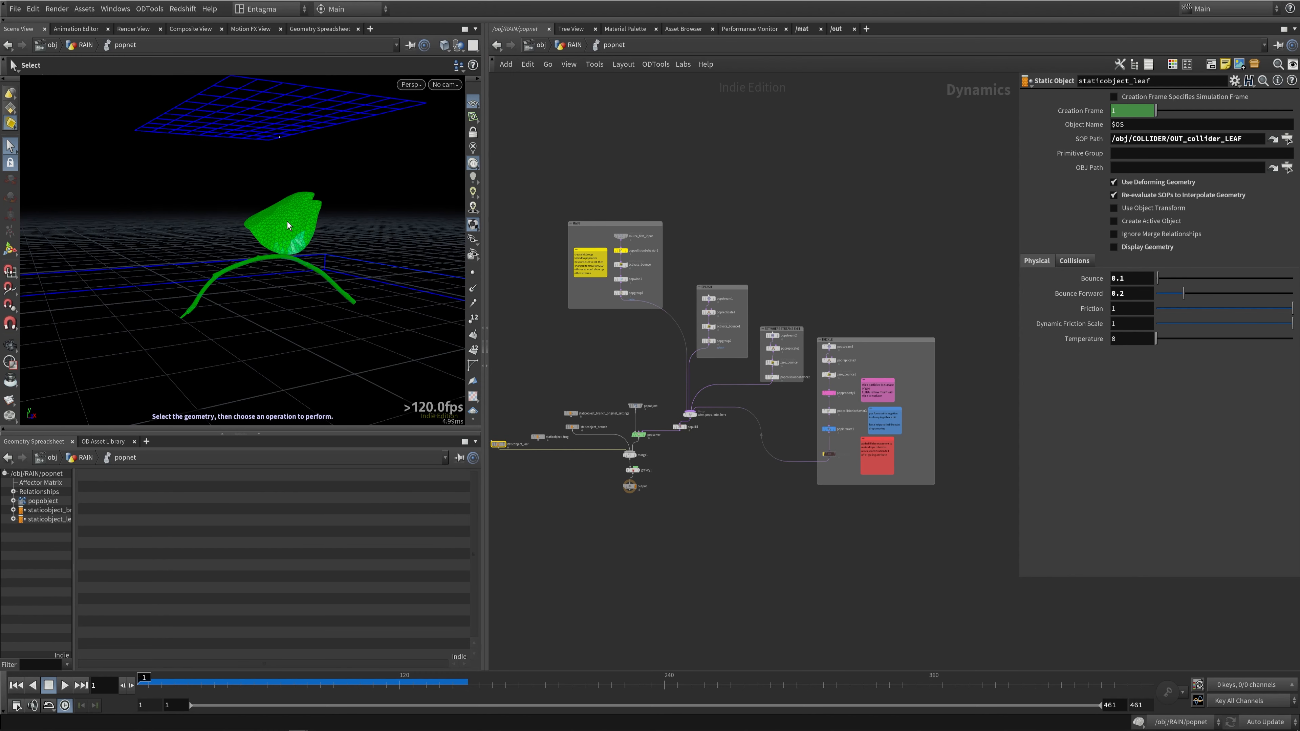
left_click_drag(433, 311, 190, 305, "alt")
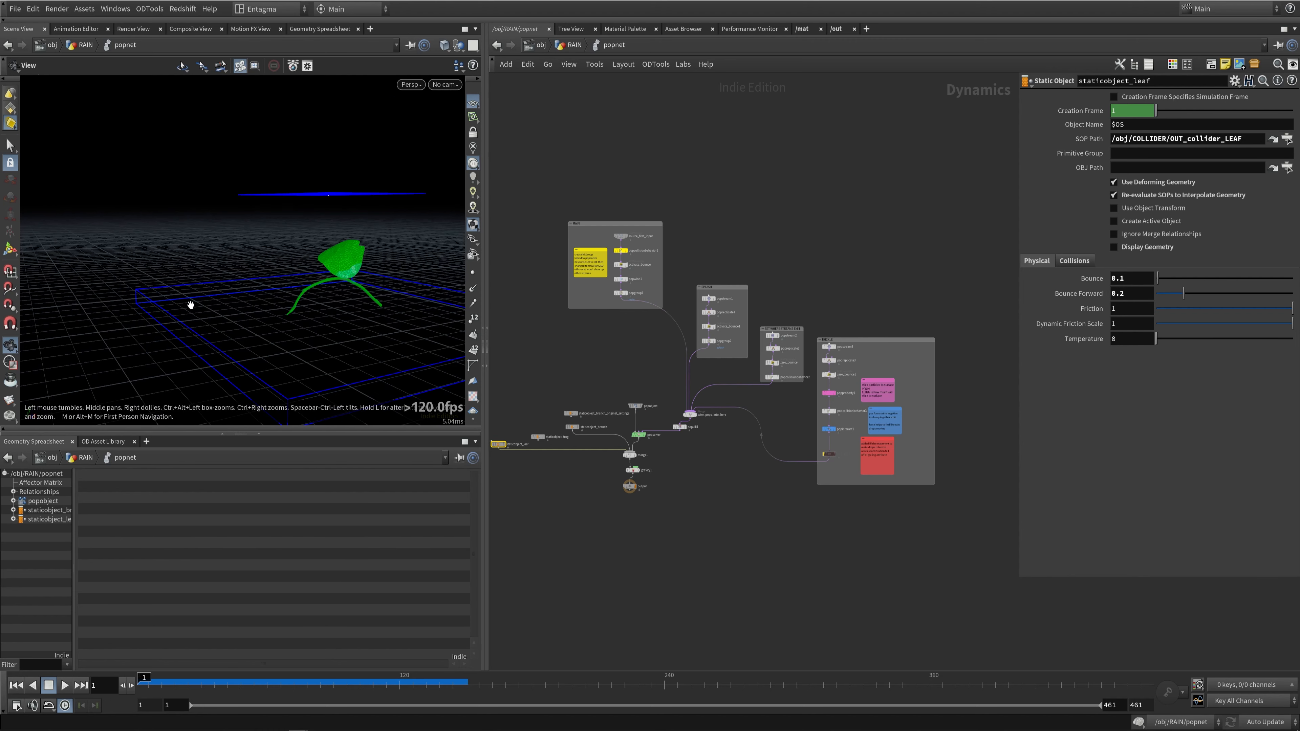
left_click_drag(377, 340, 327, 266, "alt")
left_click_drag(153, 683, 367, 687)
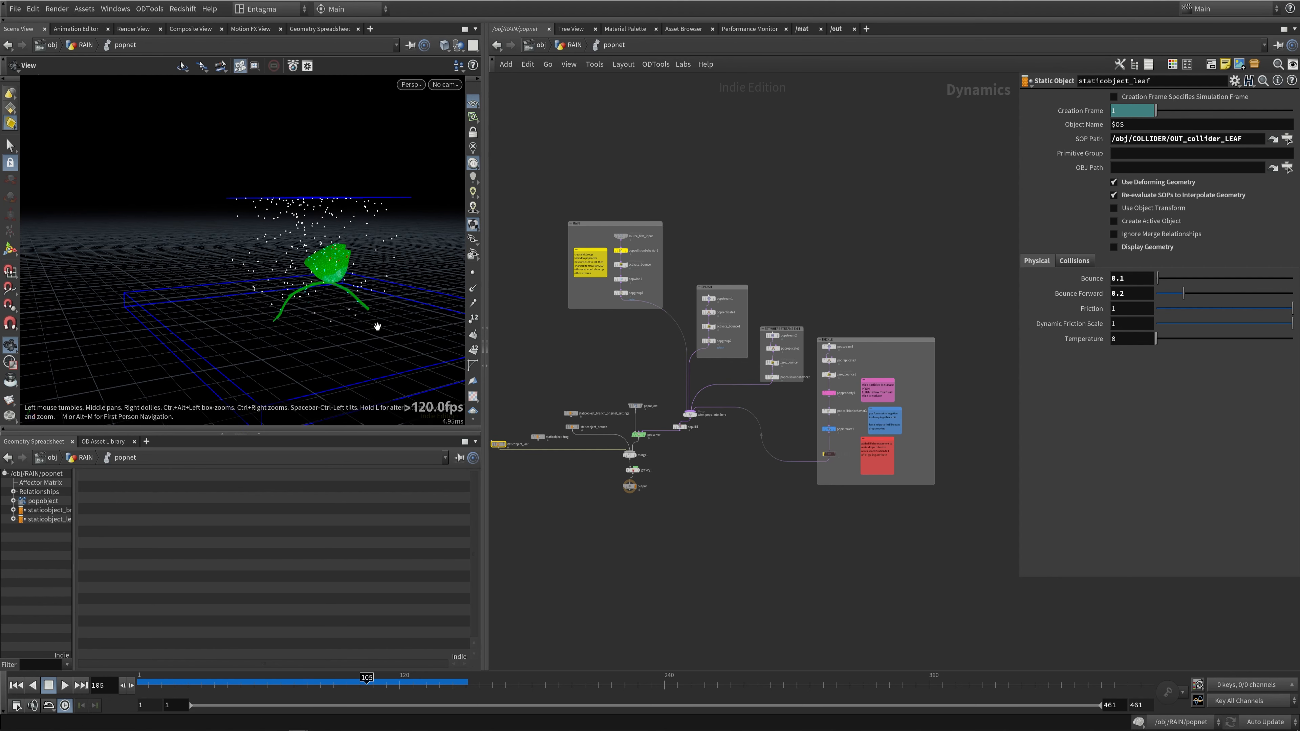
left_click_drag(377, 326, 341, 311, "alt")
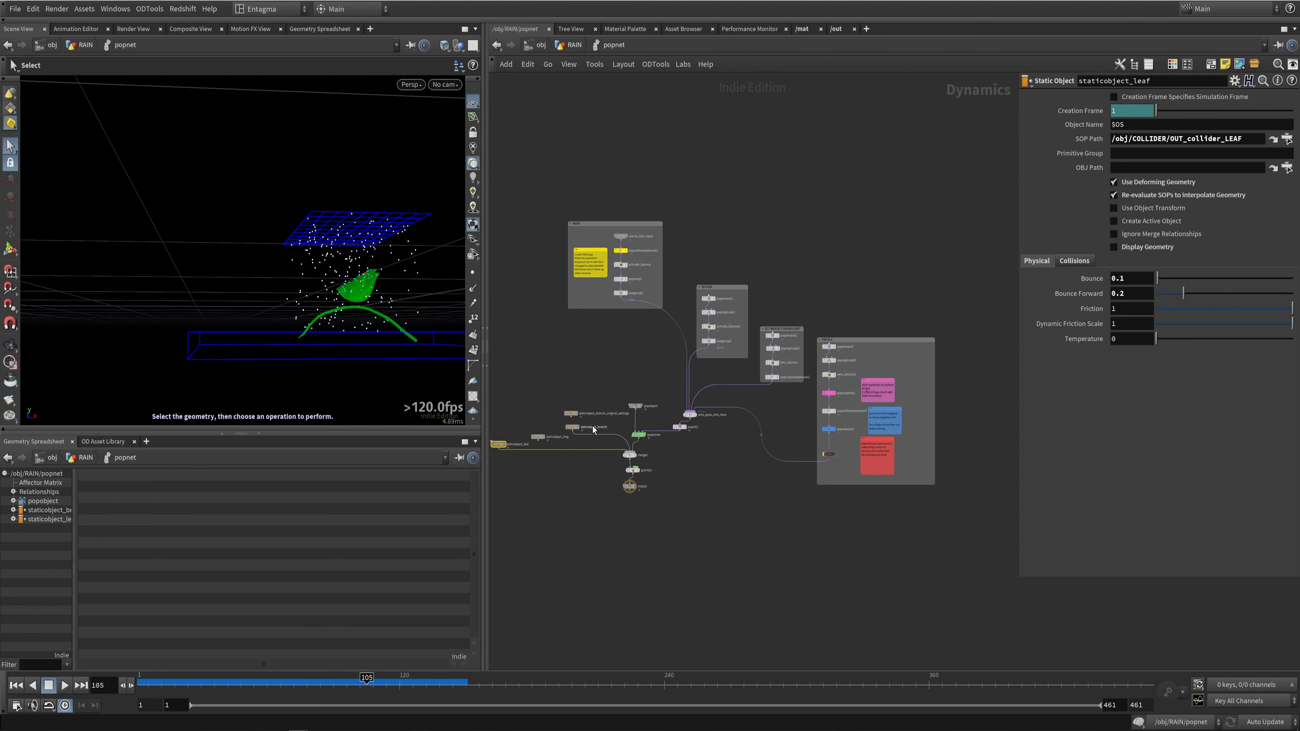
Step: Examine the settings of popsolver and popobject in the popnet network and scrub the simulation to frame 77
scroll(737, 440, "up", 4)
scroll(735, 459, "down", 2)
scroll(735, 460, "up", 5)
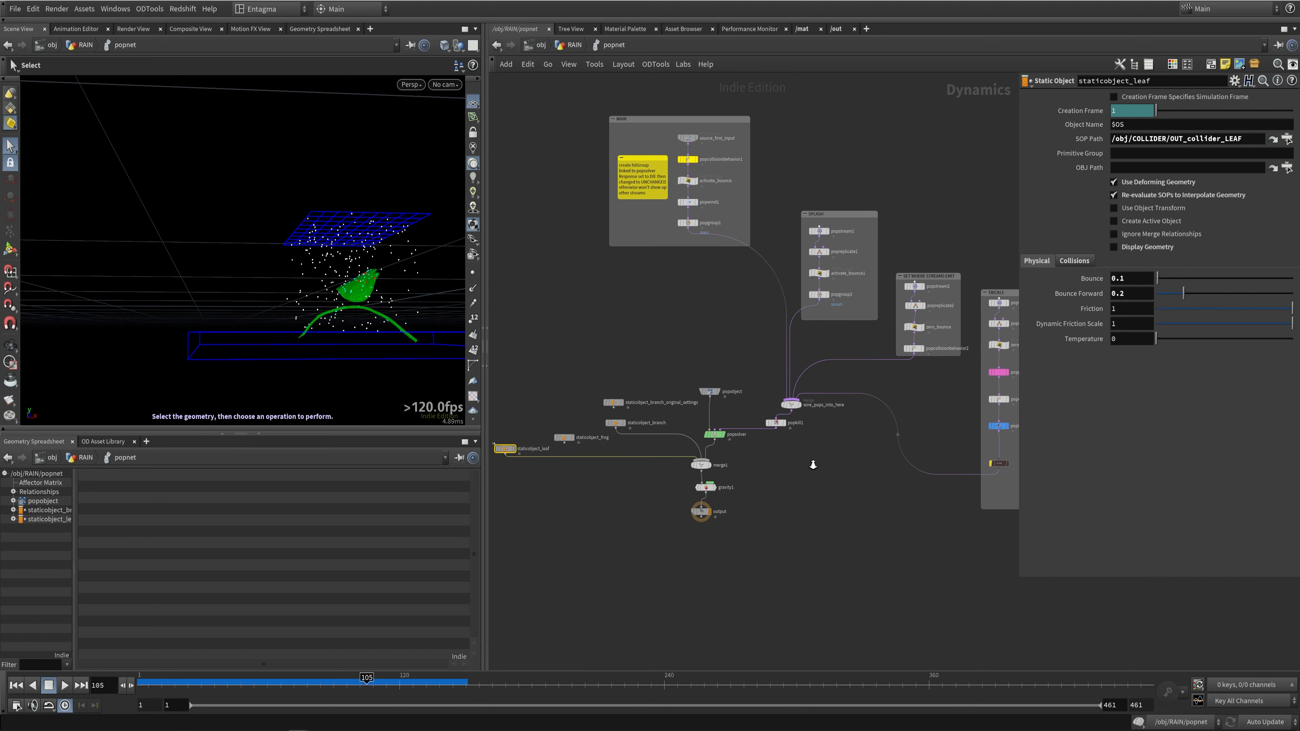
scroll(868, 461, "up", 3)
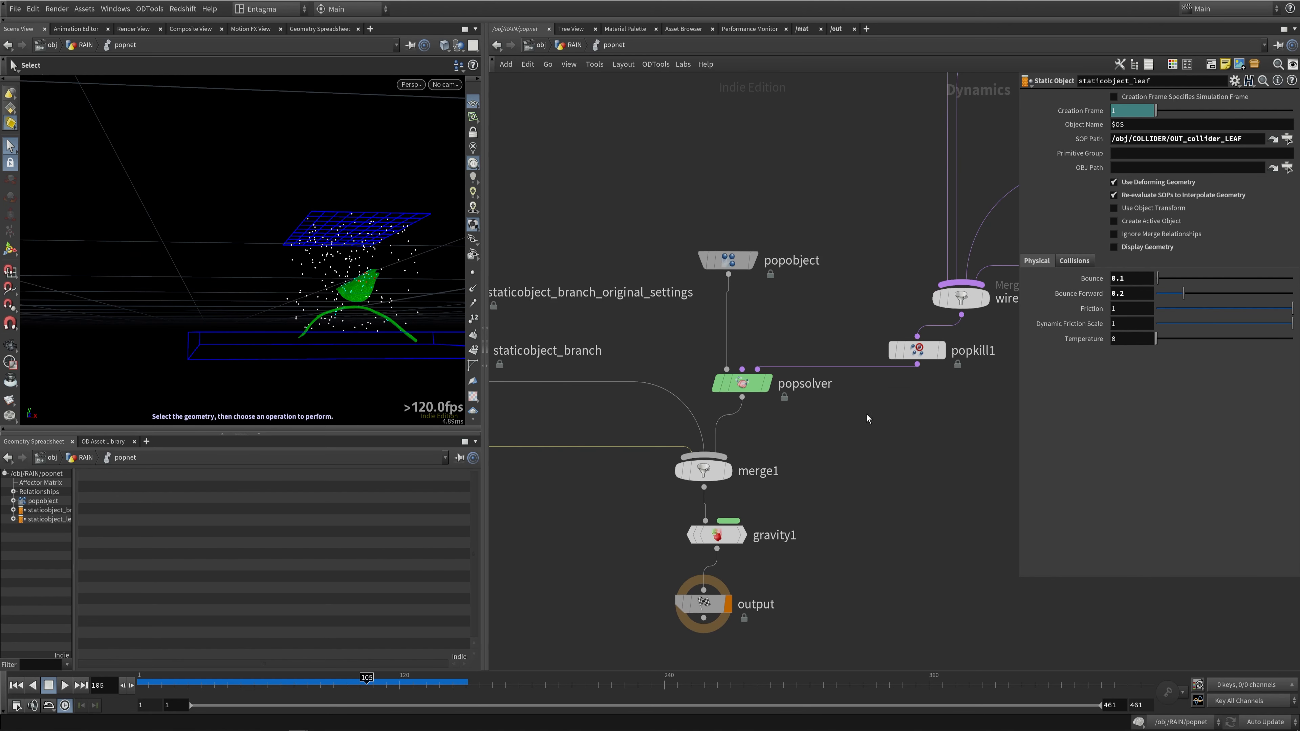
scroll(797, 422, "up", 1)
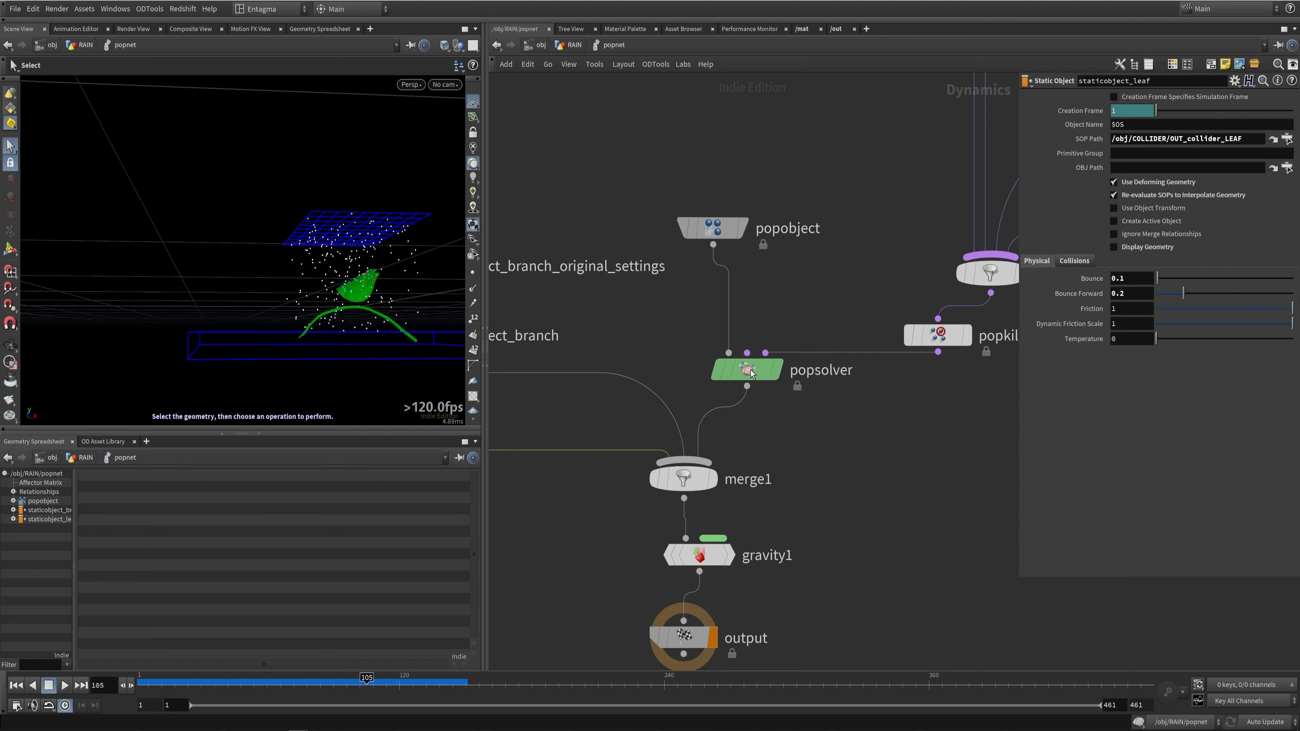
left_click(732, 375)
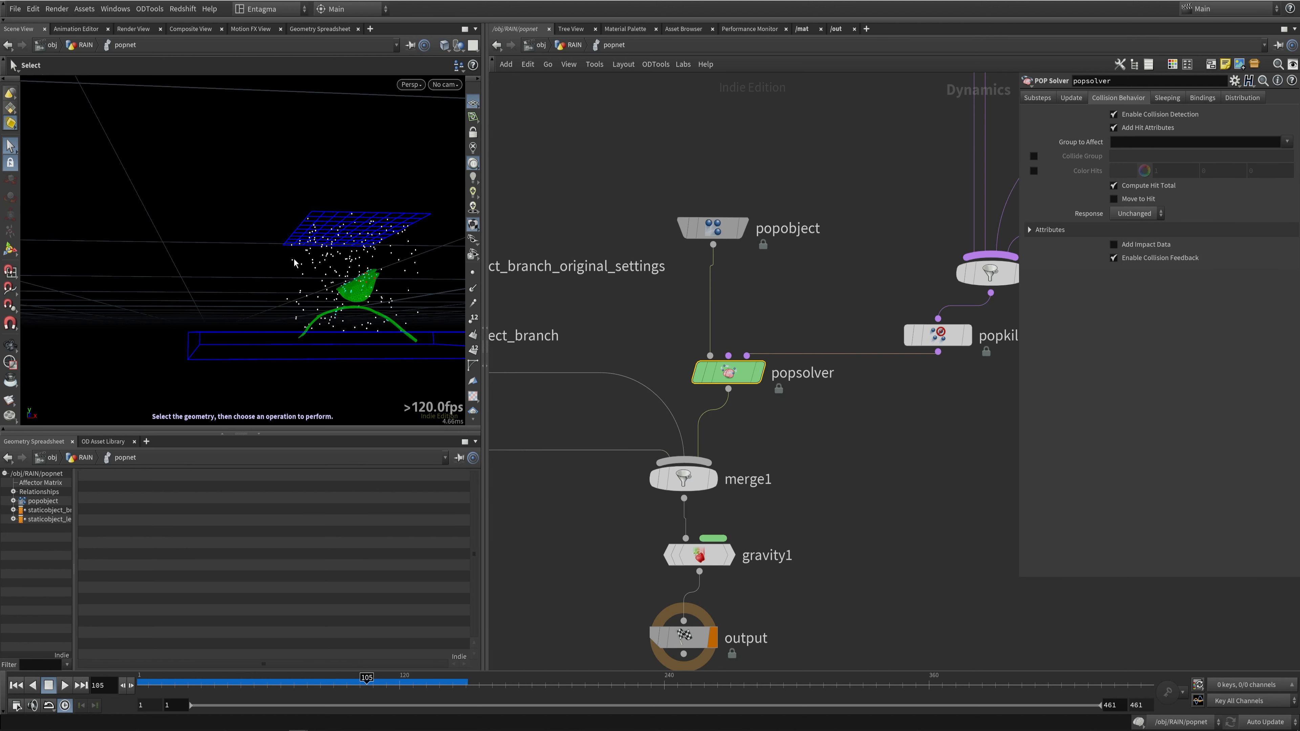
left_click(713, 227)
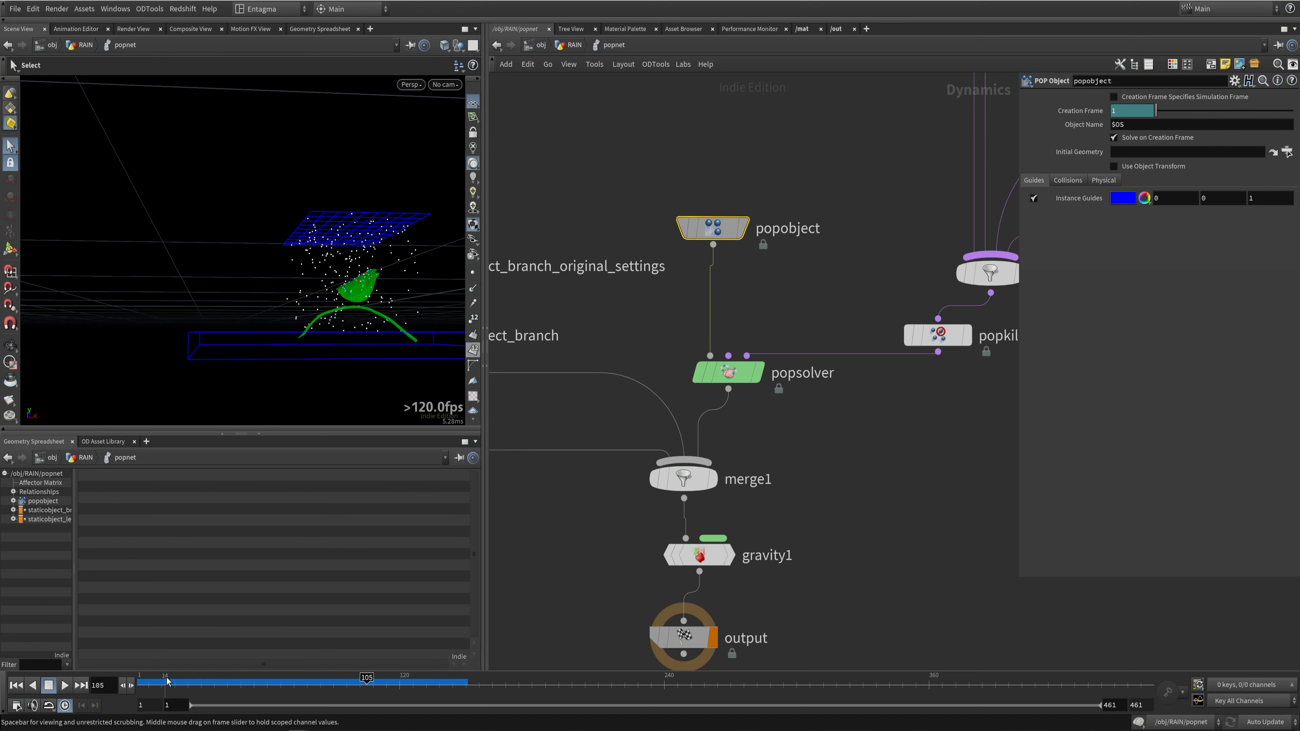
left_click_drag(164, 683, 304, 681)
Step: Examine the birth and source settings of source_first_input in the MAIN group, including its Geometry Source choices
middle_click_drag(822, 178, 679, 320)
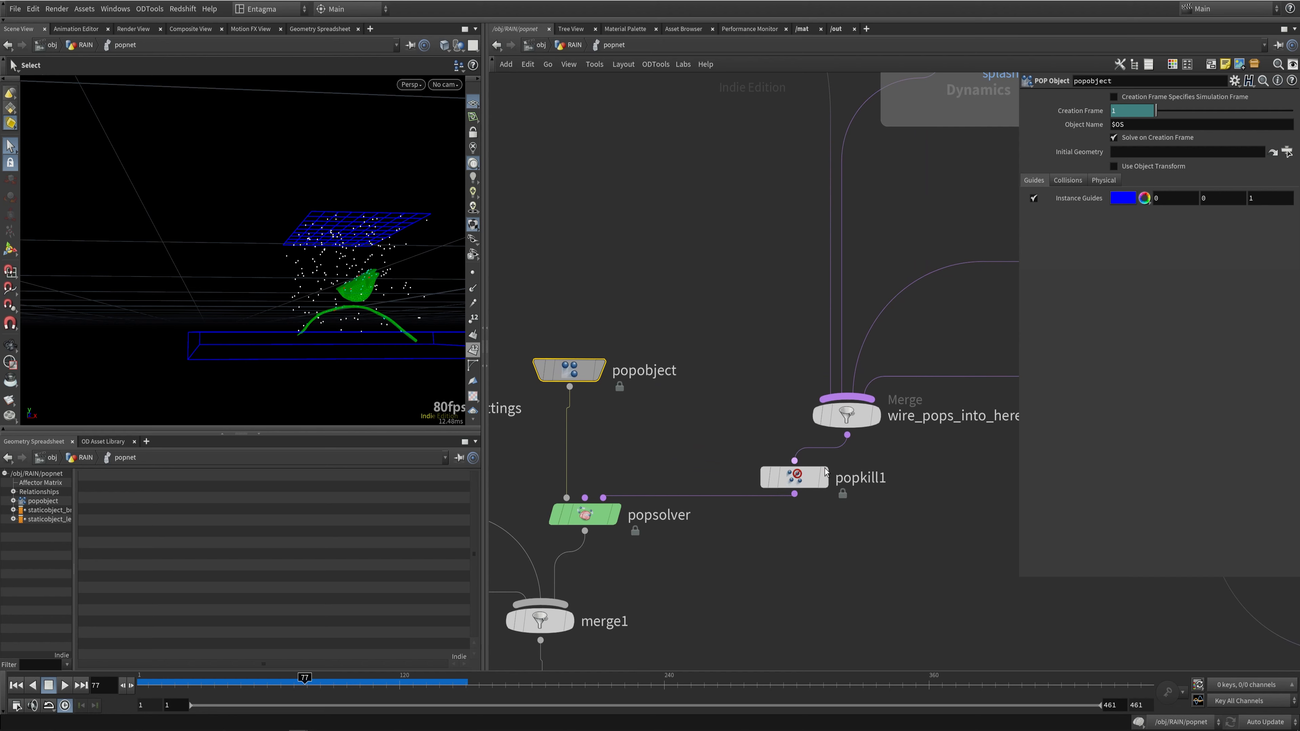
middle_click_drag(729, 222, 796, 374)
scroll(796, 374, "down", 3)
middle_click_drag(722, 295, 803, 432)
middle_click_drag(753, 359, 750, 525)
scroll(891, 252, "up", 3)
left_click(620, 263)
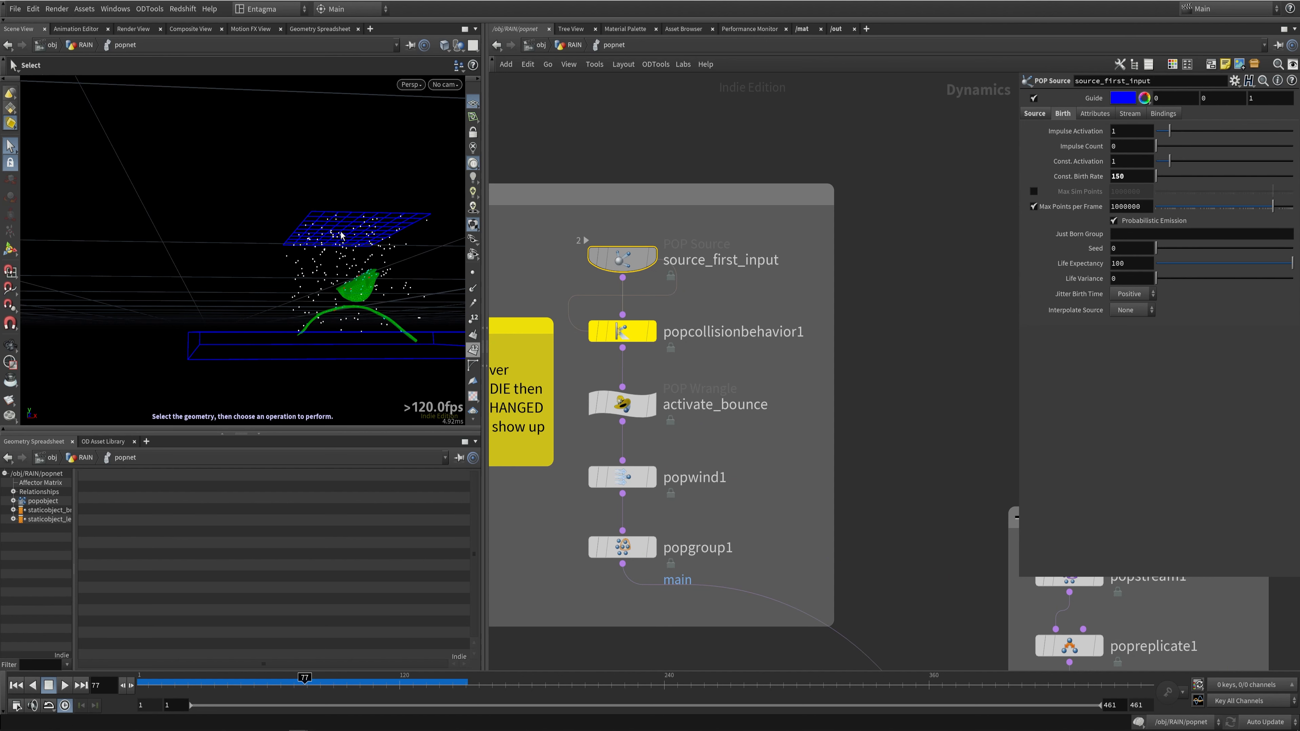
left_click(1034, 113)
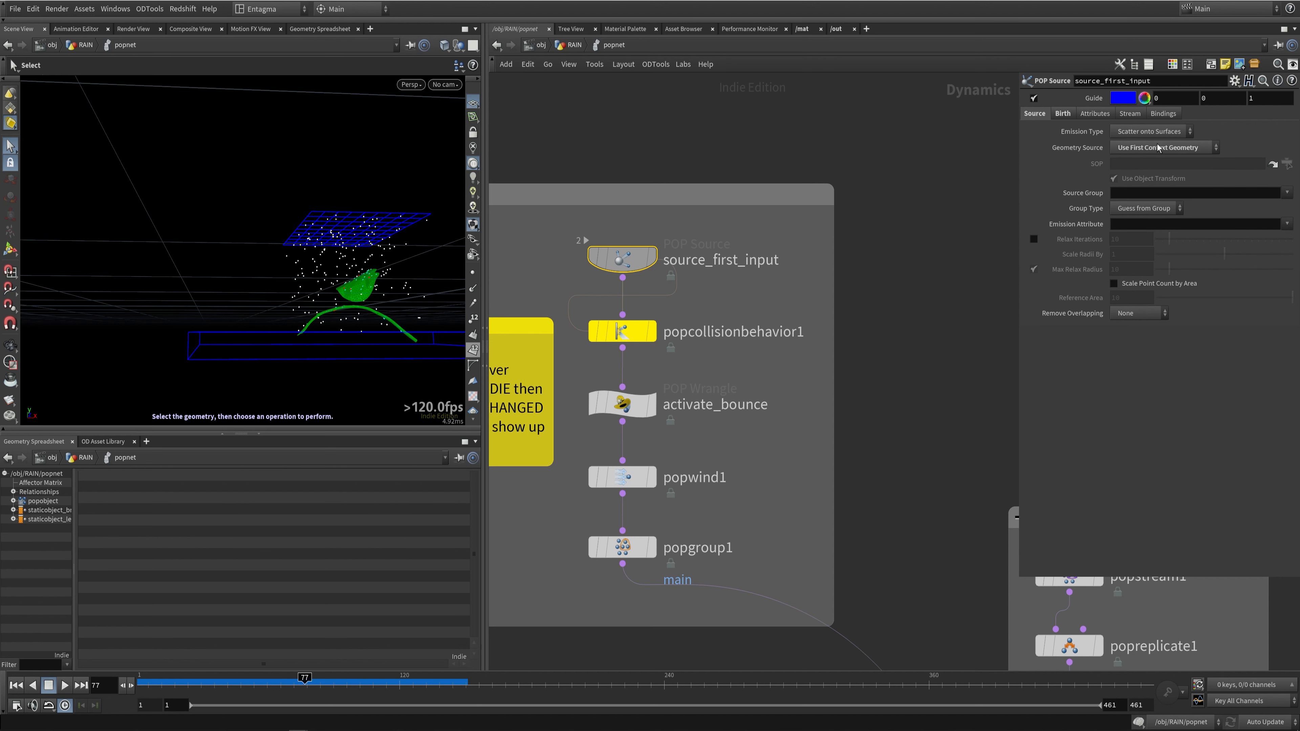
left_click(1175, 148)
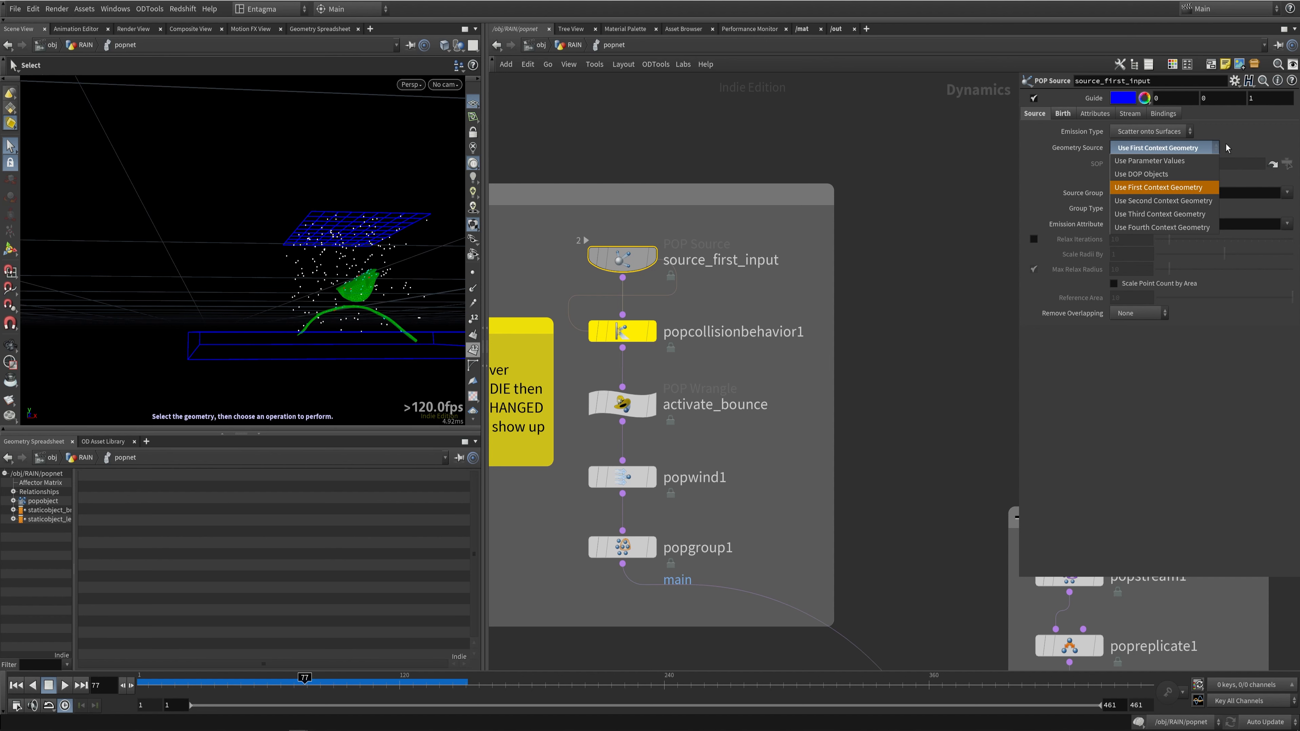
left_click(1174, 149)
Step: Go up to the RAIN network to inspect grid1's connection to popnet's first input, and reopen popnet
key("u")
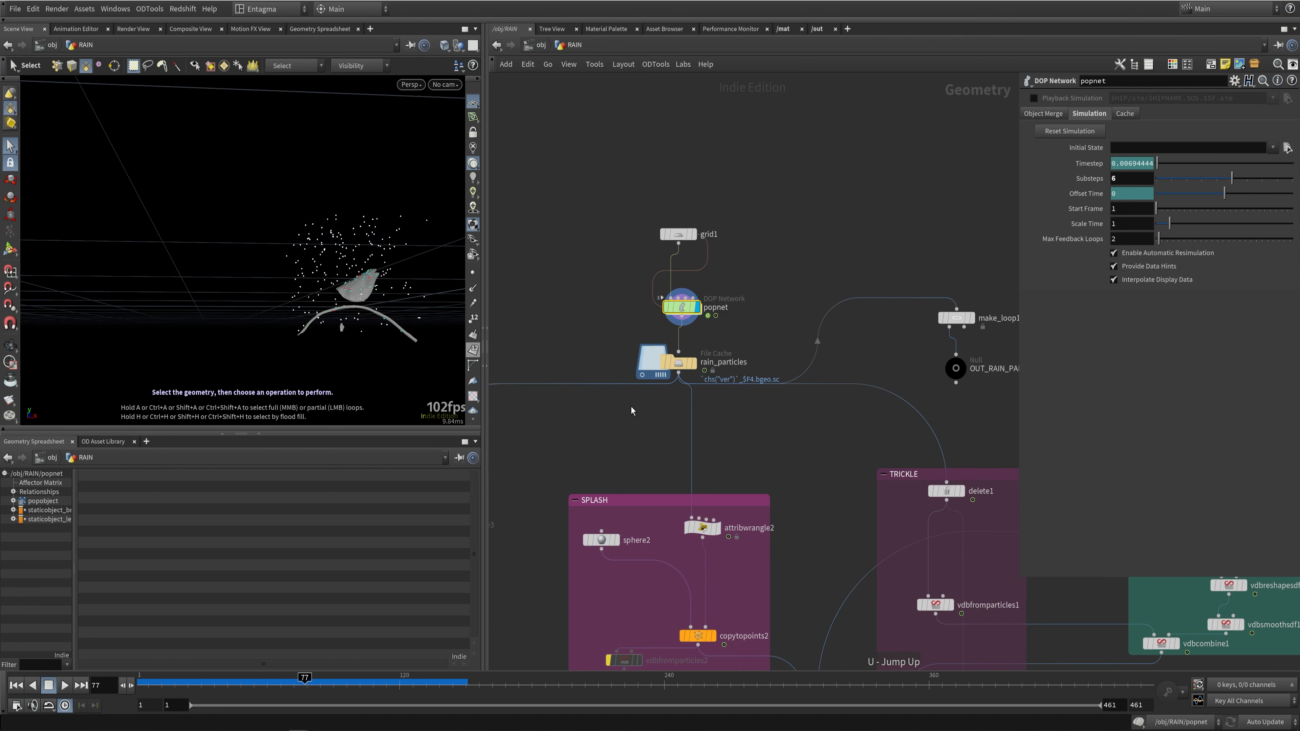
scroll(711, 286, "up", 3)
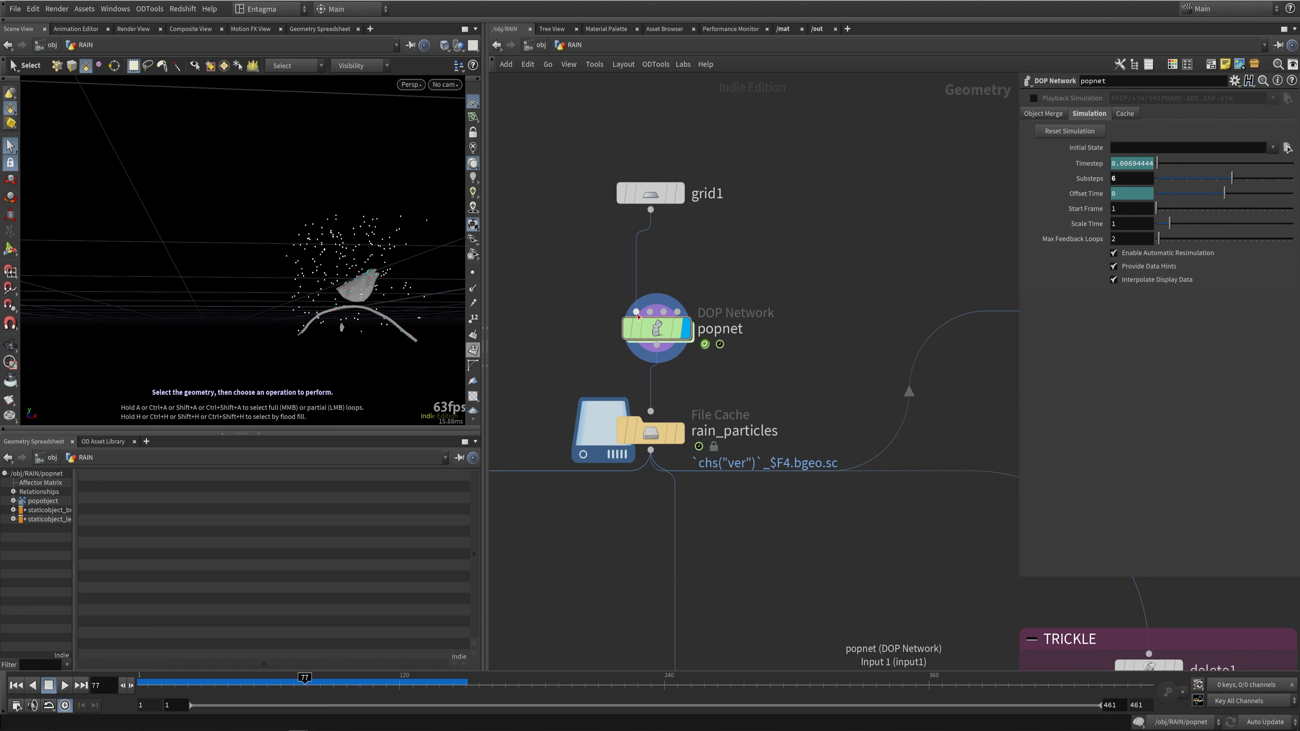
left_click_drag(636, 314, 640, 316)
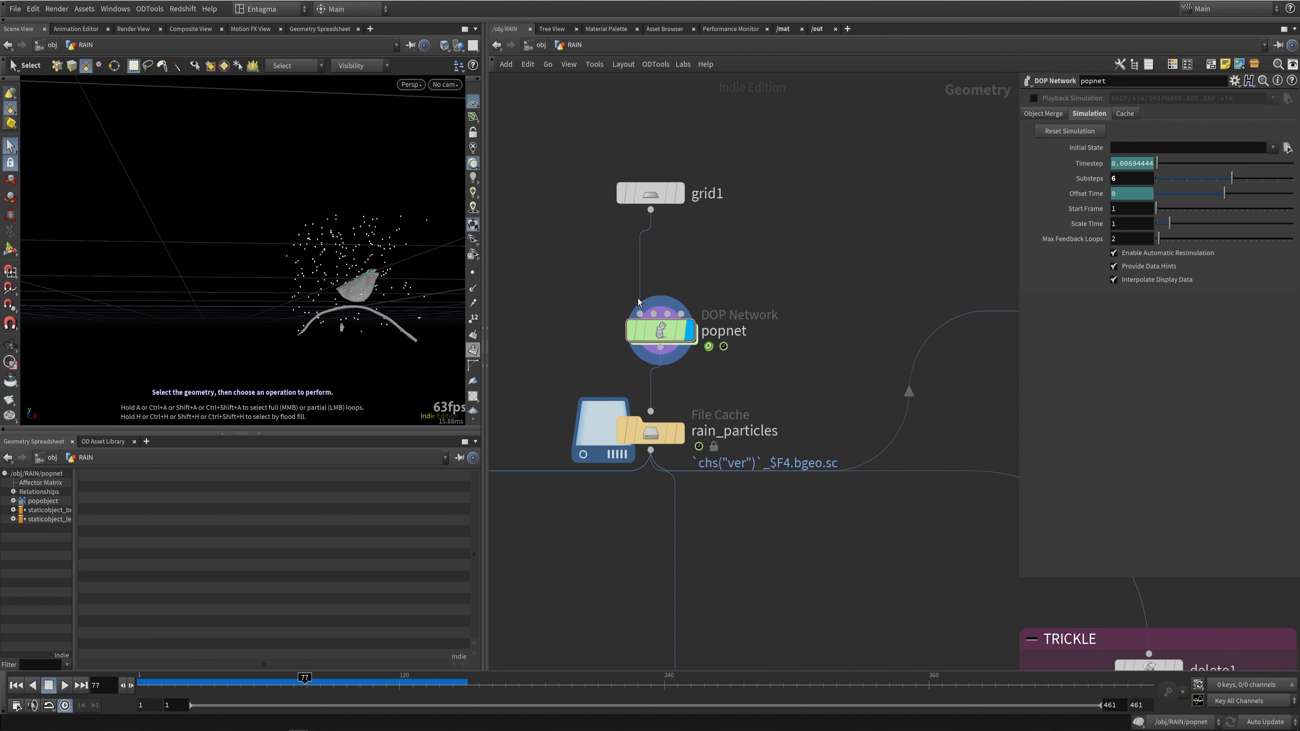
mouse_move(650, 197)
double_click(660, 330)
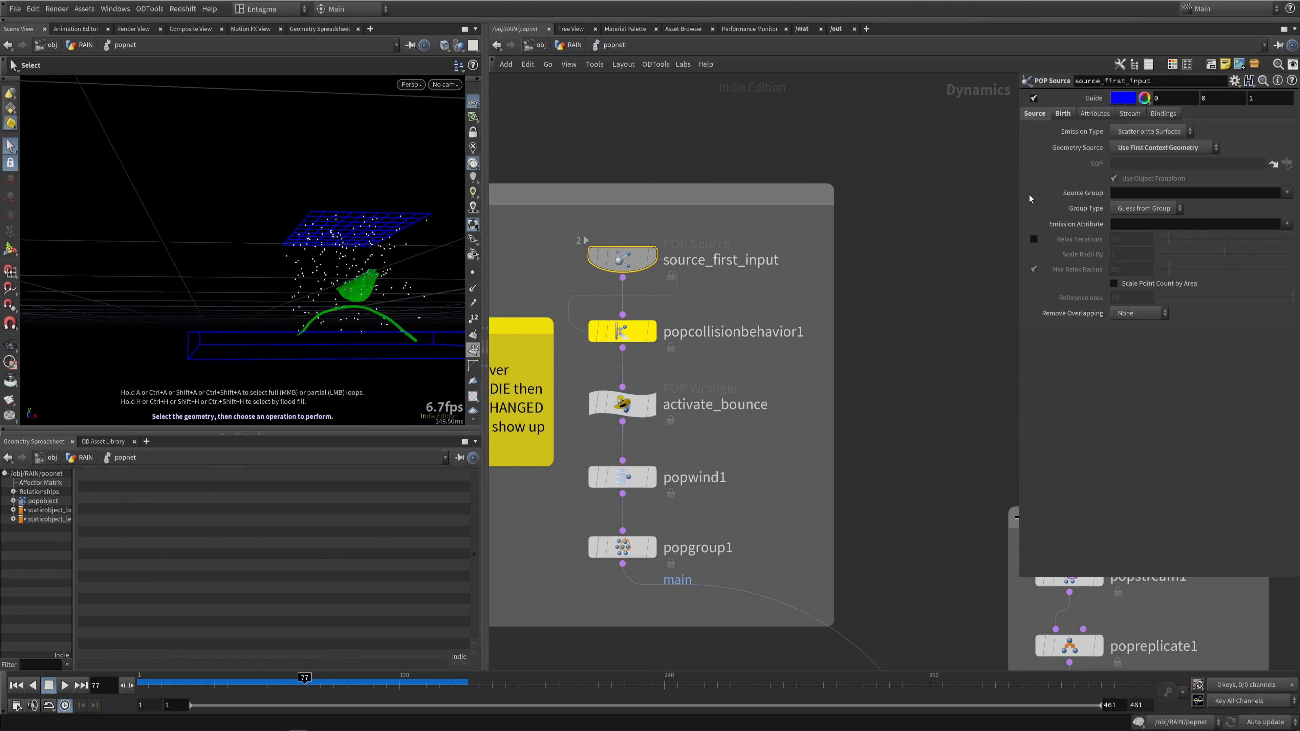
Step: Switch source_first_input's Geometry Source to Use Parameter Values, then restore Use First Context Geometry
left_click(1160, 148)
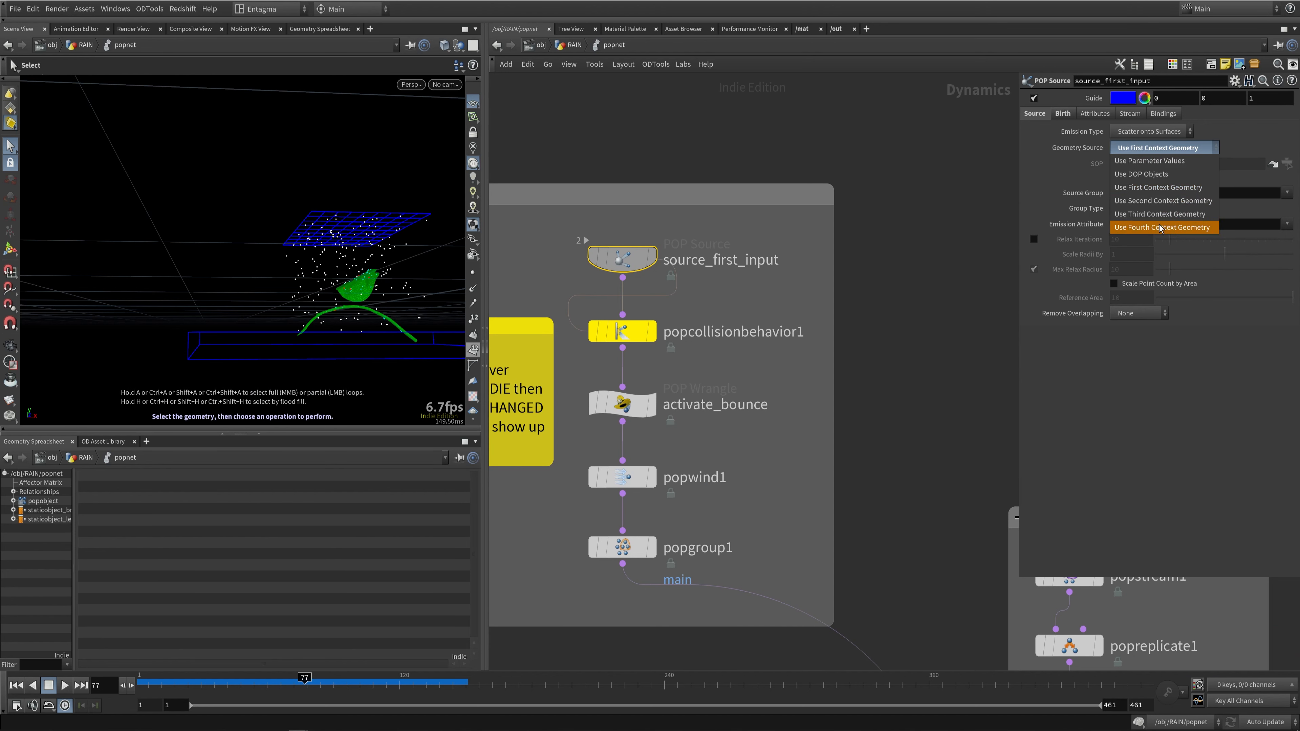
left_click(931, 201)
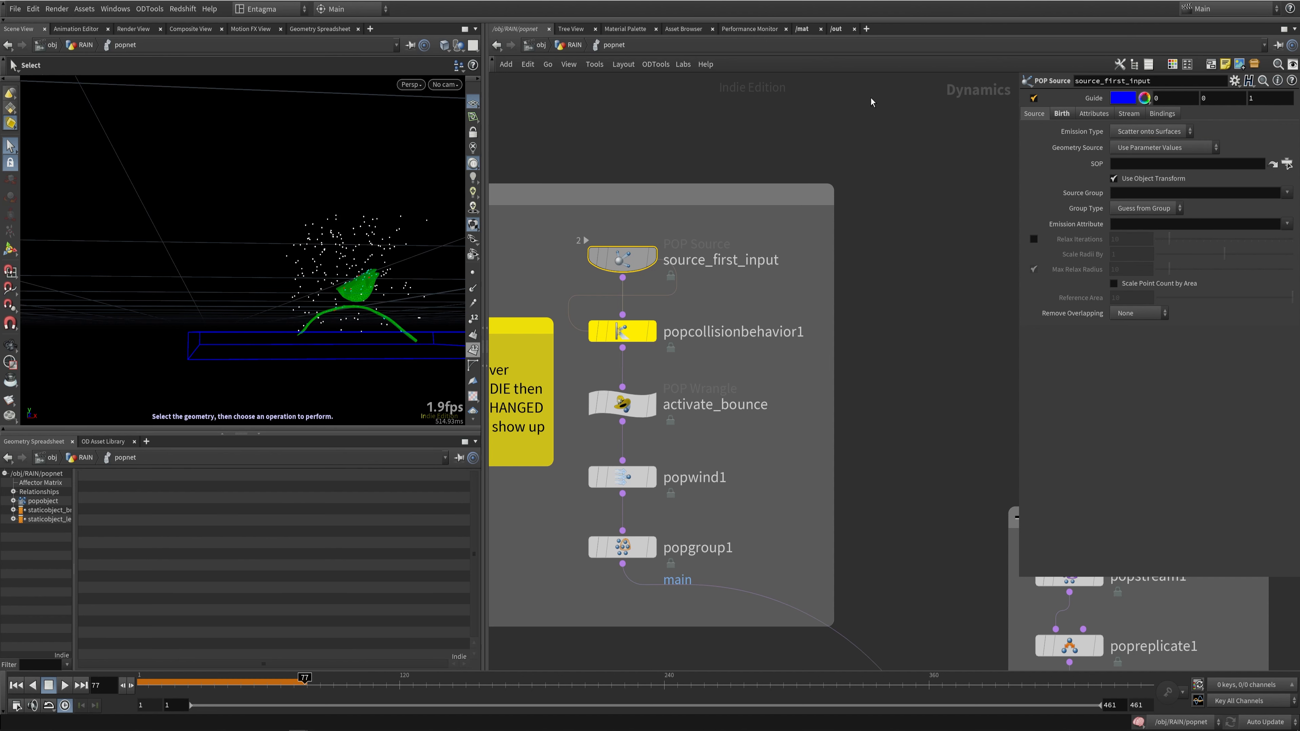
left_click(1134, 150)
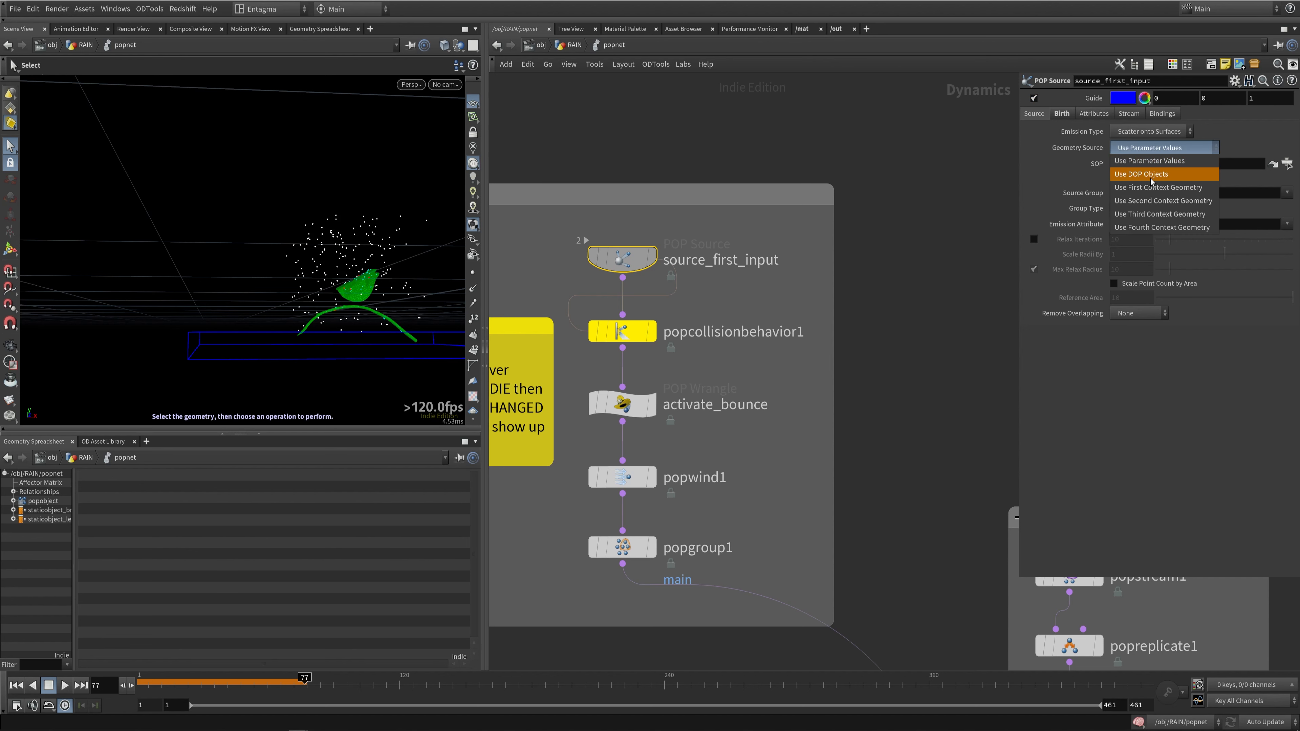
left_click(1158, 187)
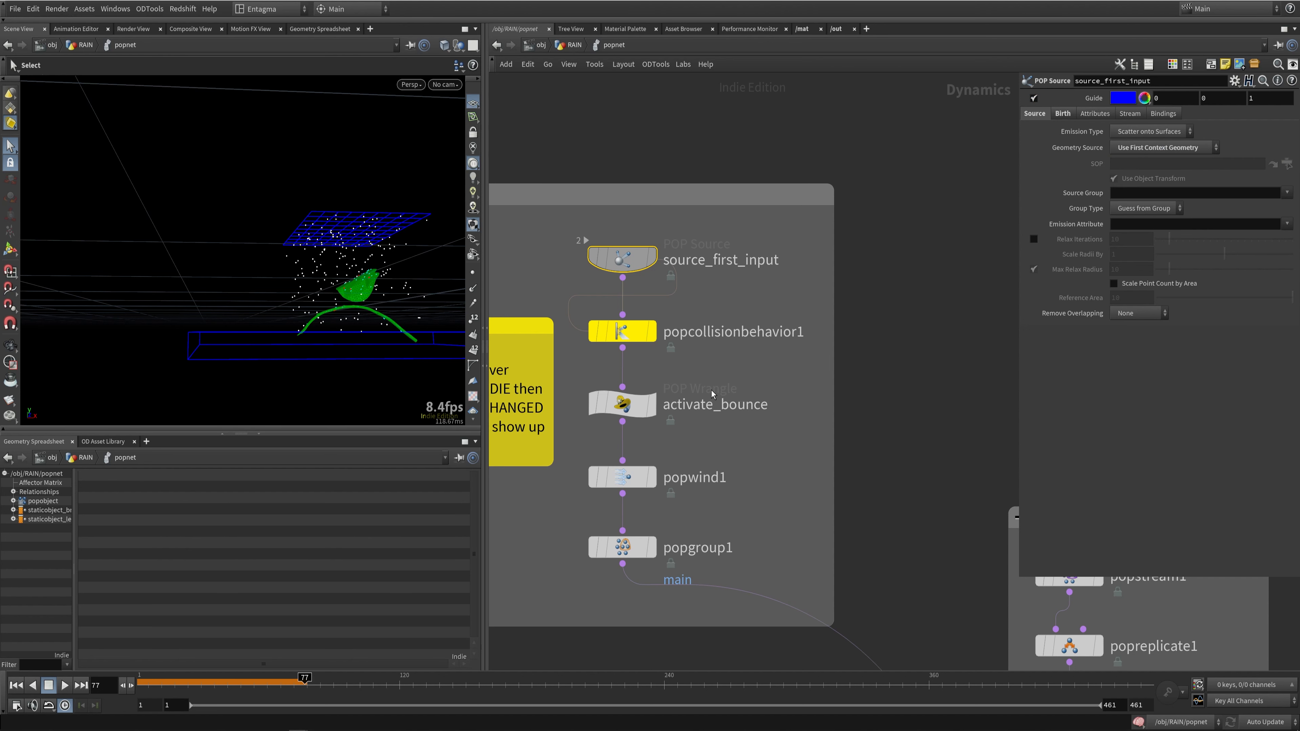
Step: Read the MAIN group's sticky note and examine popcollisionbehavior1's group name and hit color settings
middle_click_drag(874, 315, 960, 289)
middle_click_drag(630, 369, 677, 367)
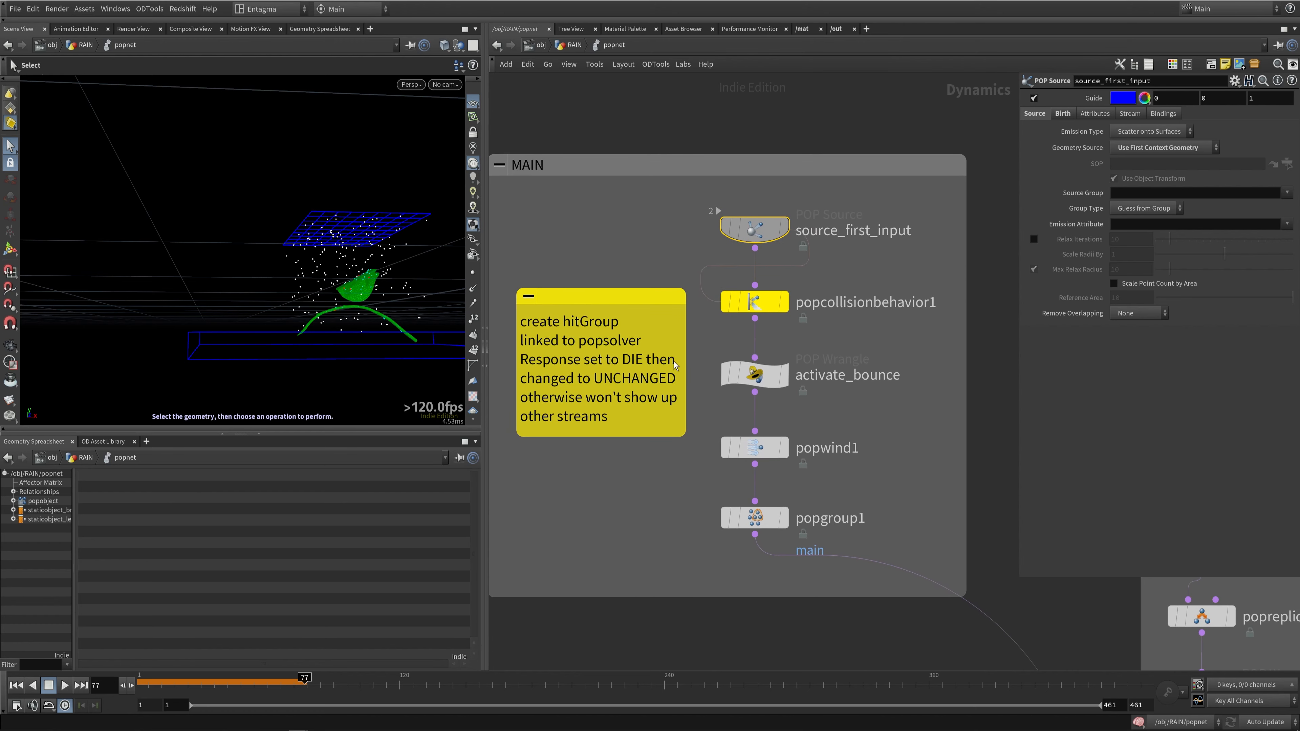
left_click_drag(601, 295, 598, 295)
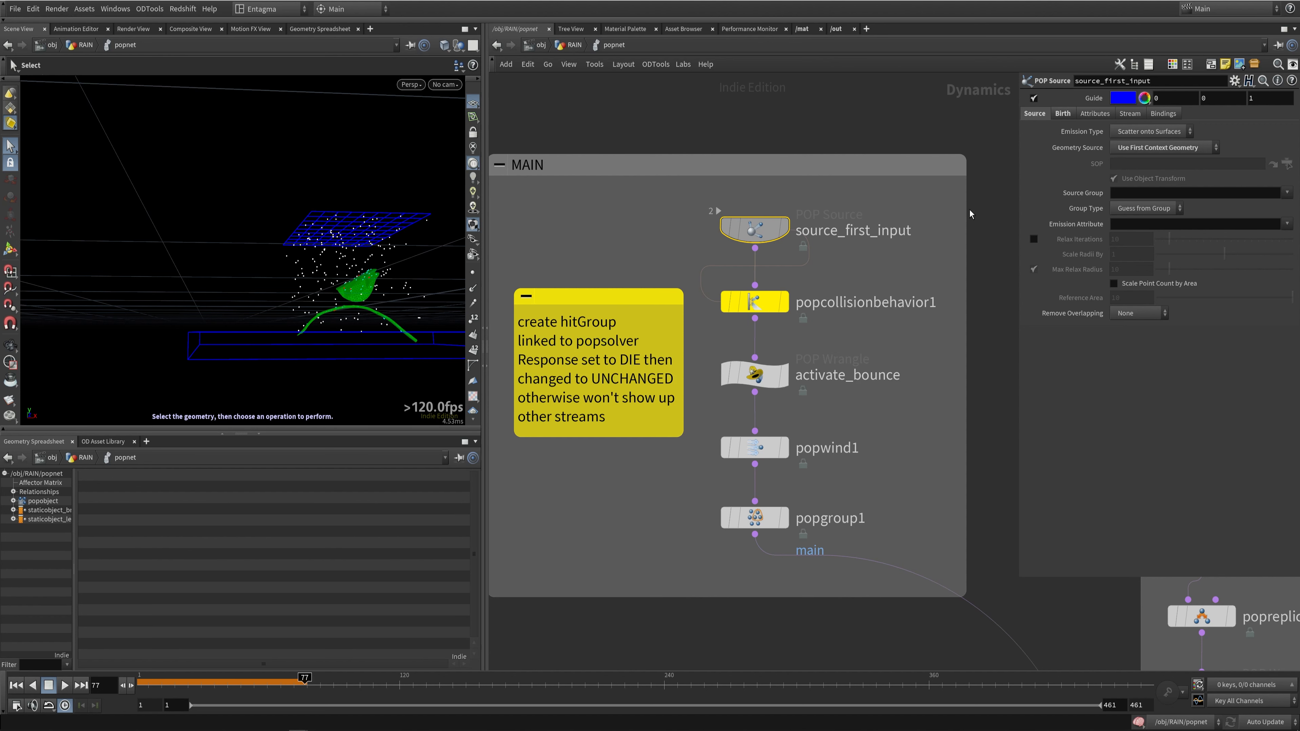
left_click(760, 307)
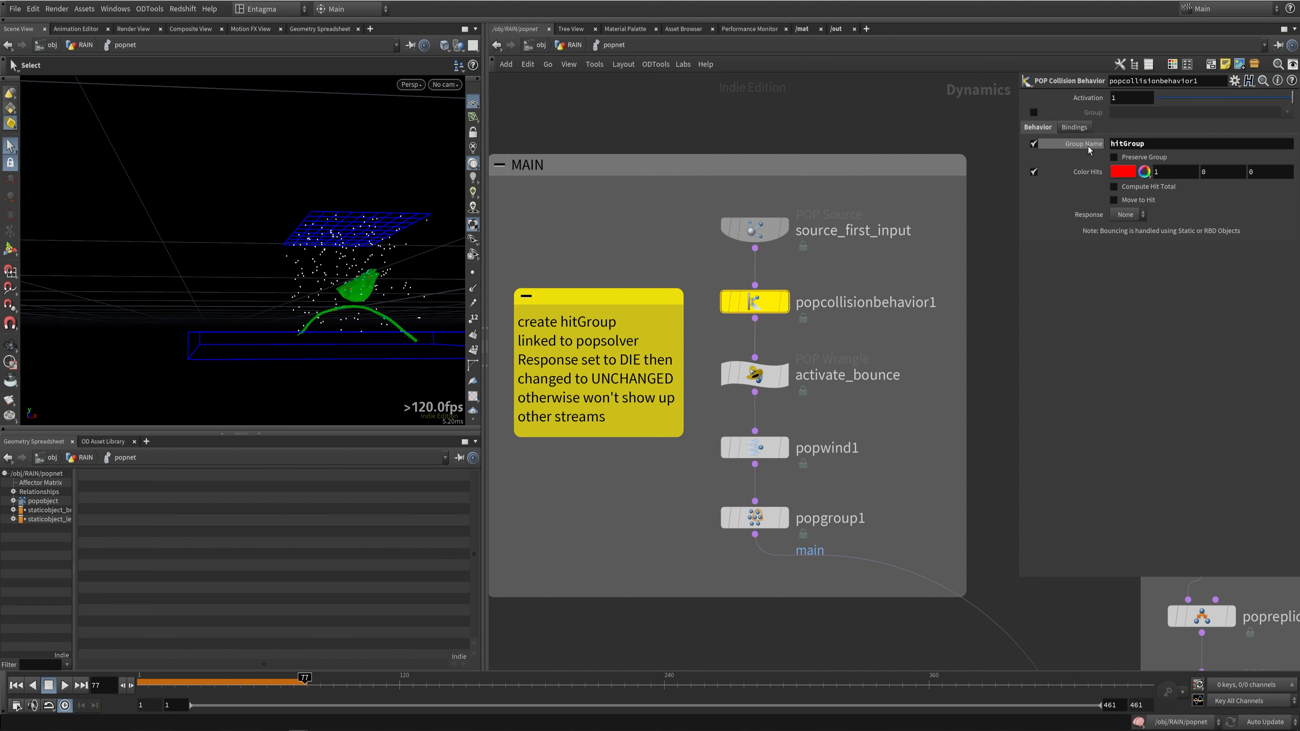
left_click_drag(1128, 147, 1110, 147)
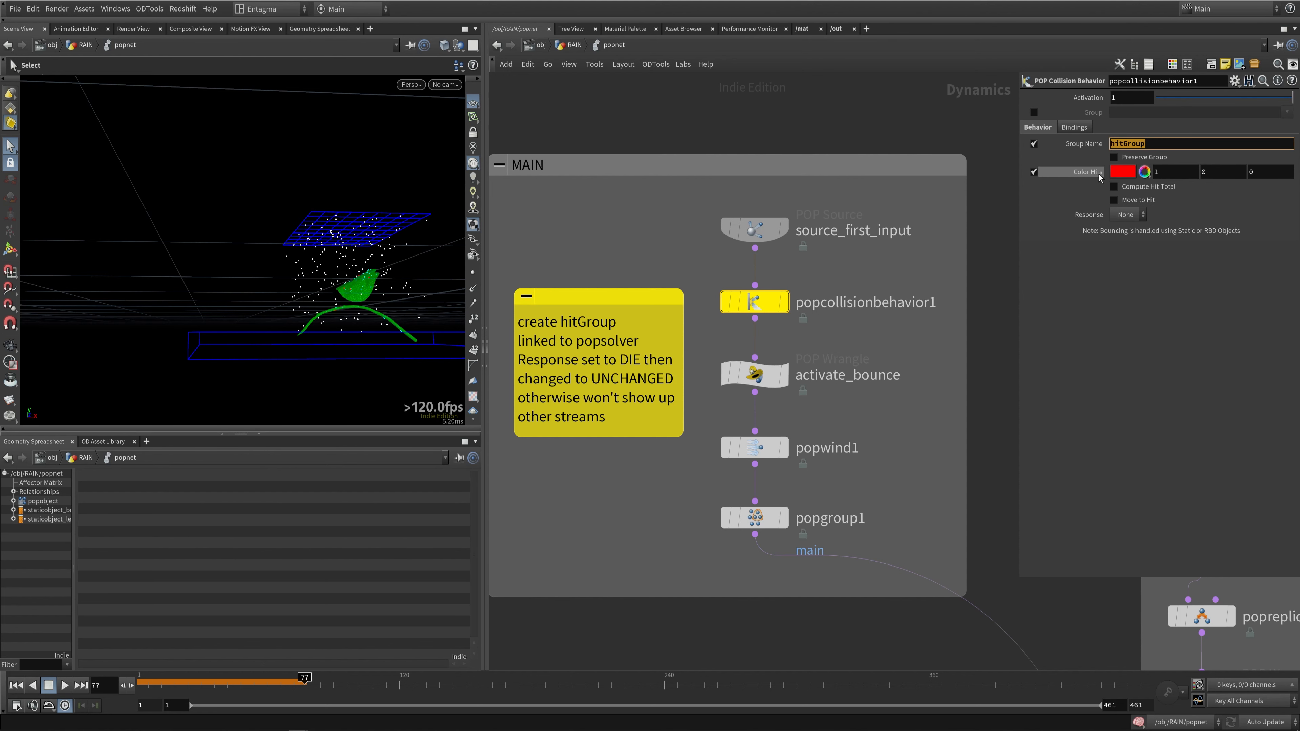
Step: Inspect the leaf up close with source_first_input and popcollisionbehavior1 selected in turn, and scrub to frame 80 to check the particle hits
left_click(772, 234)
key("space")
right_click_drag(338, 325, 362, 276)
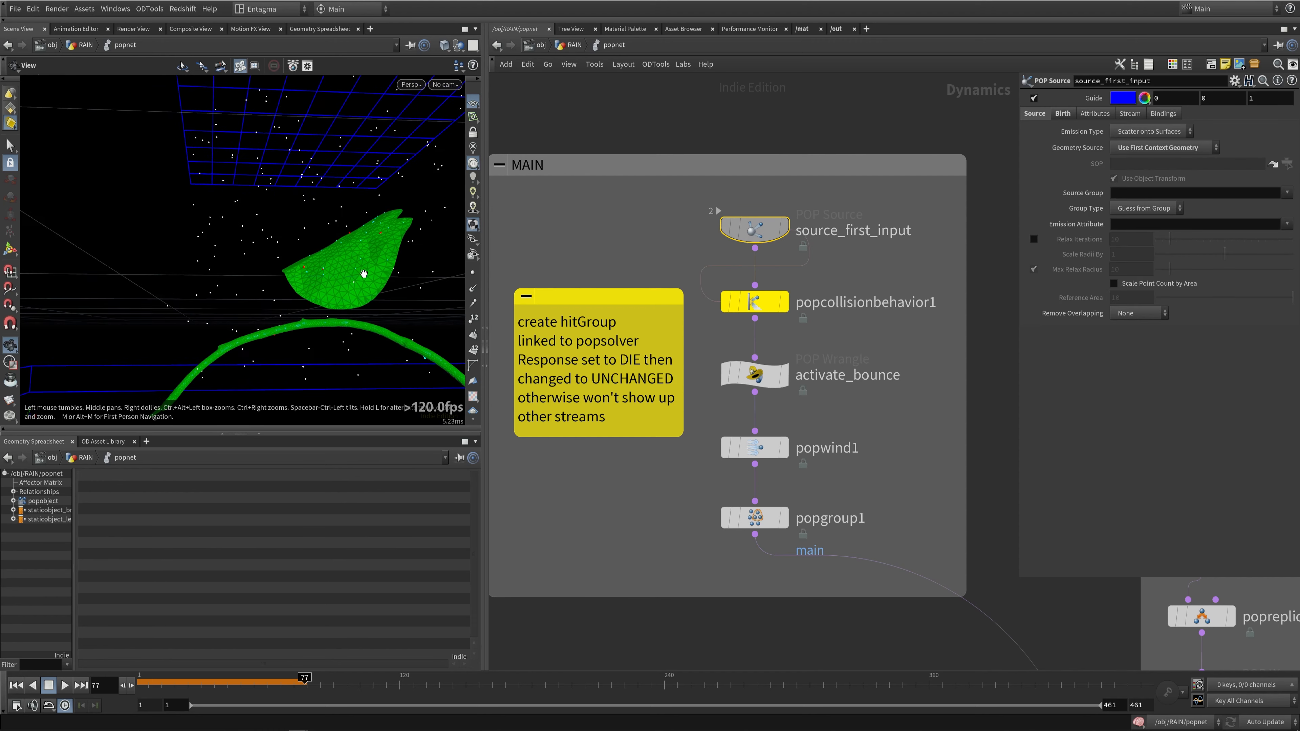
middle_click_drag(363, 276, 325, 307)
left_click_drag(325, 307, 301, 280)
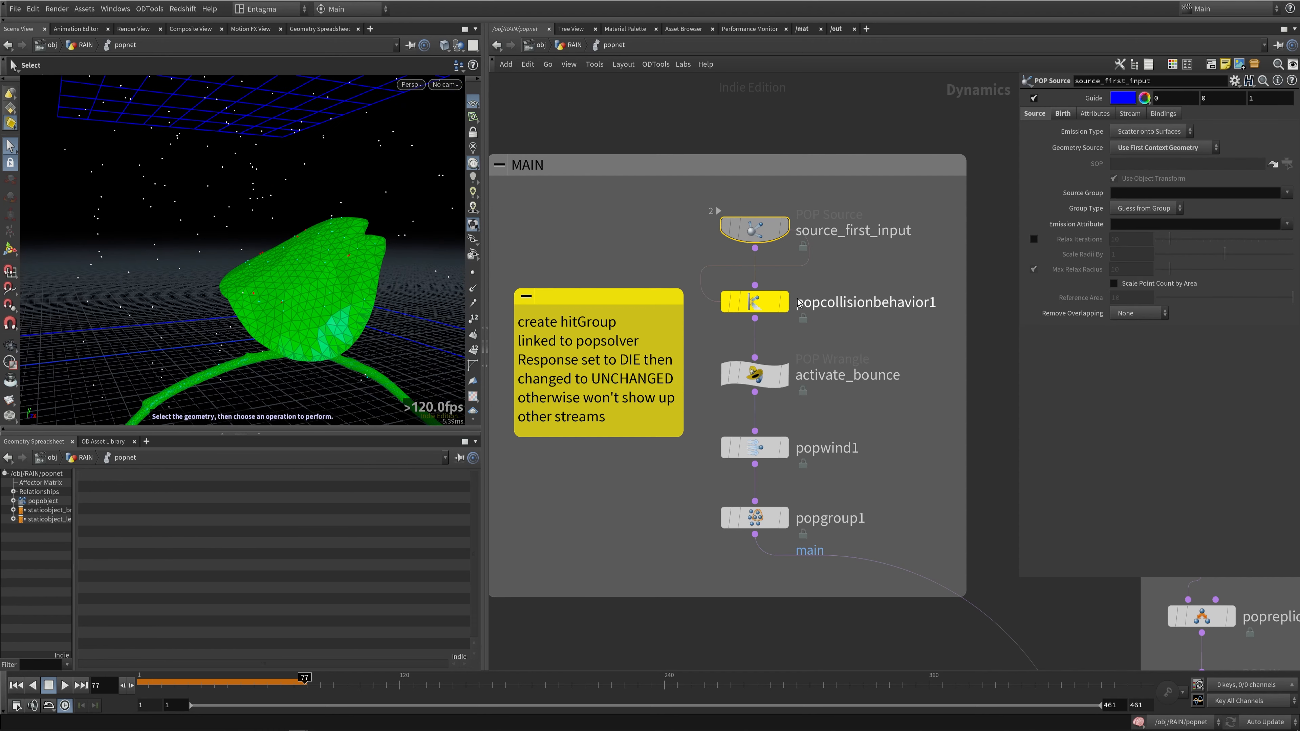
left_click(754, 302)
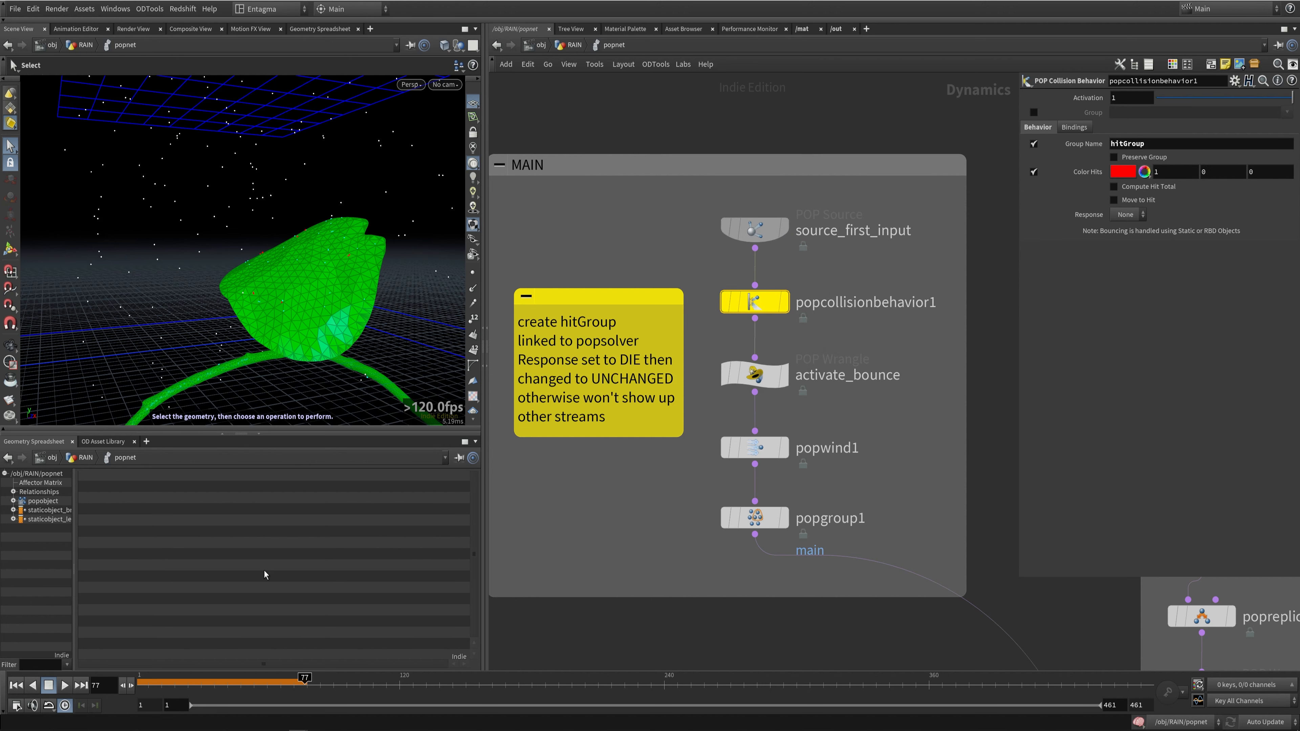
left_click_drag(157, 684, 306, 684)
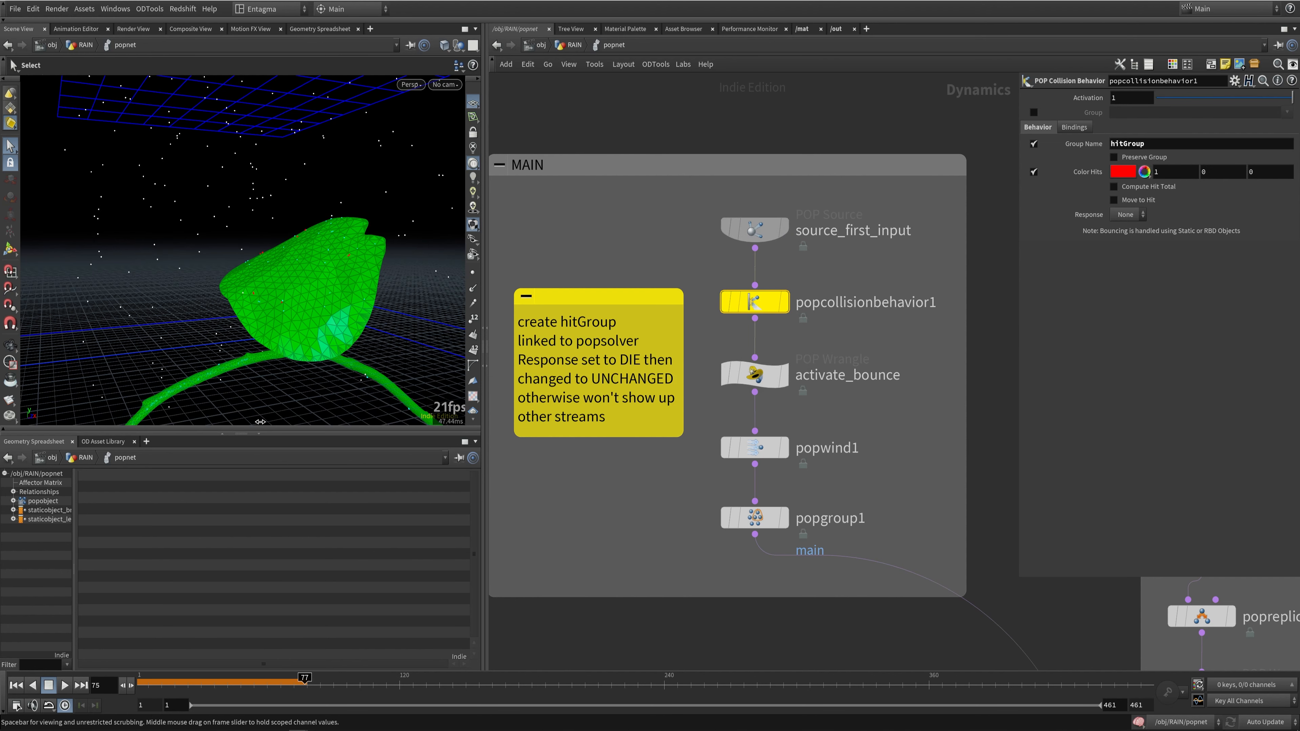
Step: Examine the collision particles on the leaf and around the branch, scrubbing back to frame 72 for comparison
key("space")
right_click_drag(325, 276, 271, 375)
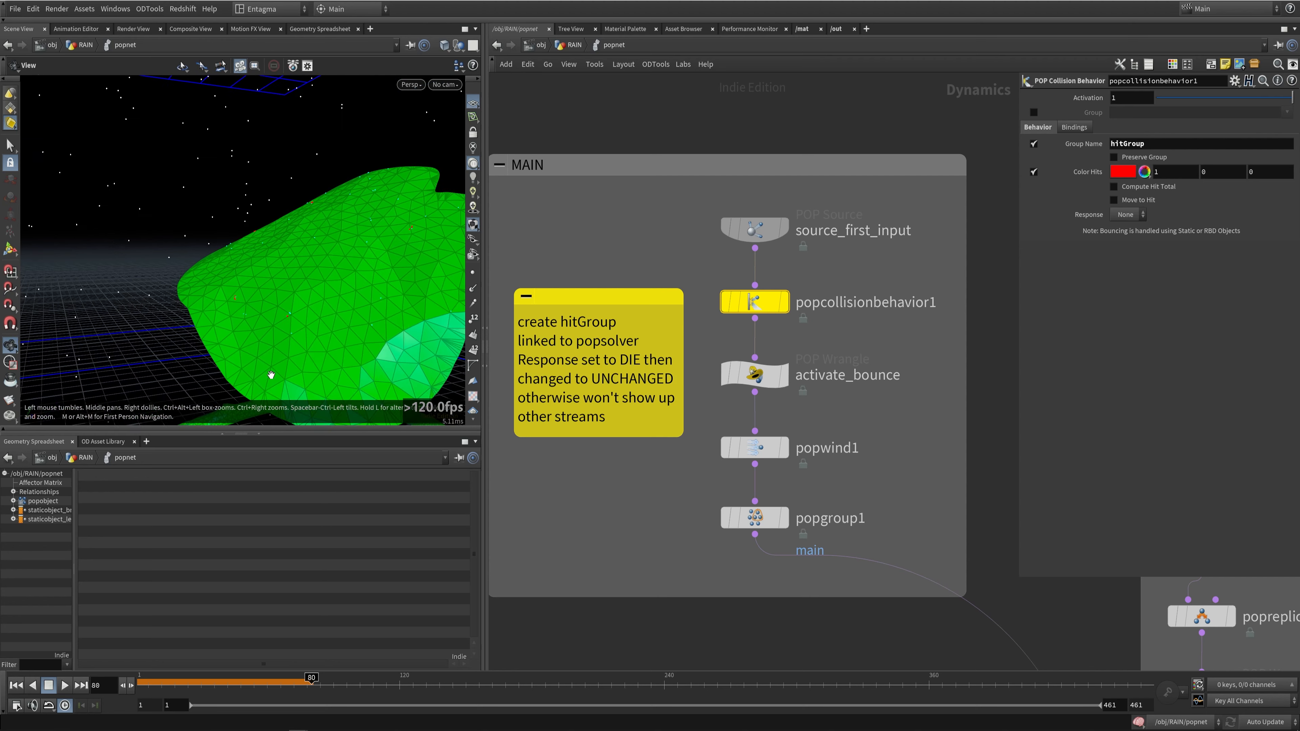
middle_click_drag(270, 374, 325, 214)
right_click_drag(258, 268, 276, 302)
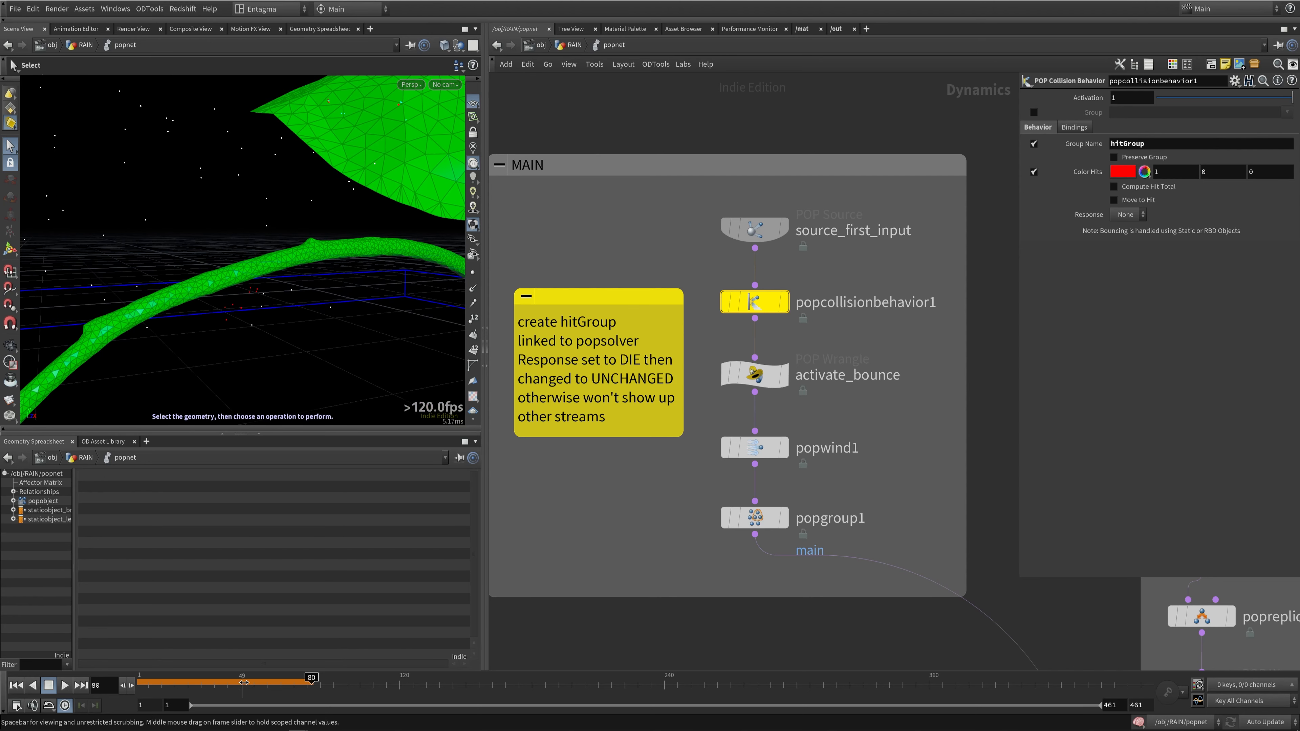
left_click_drag(243, 682, 256, 681)
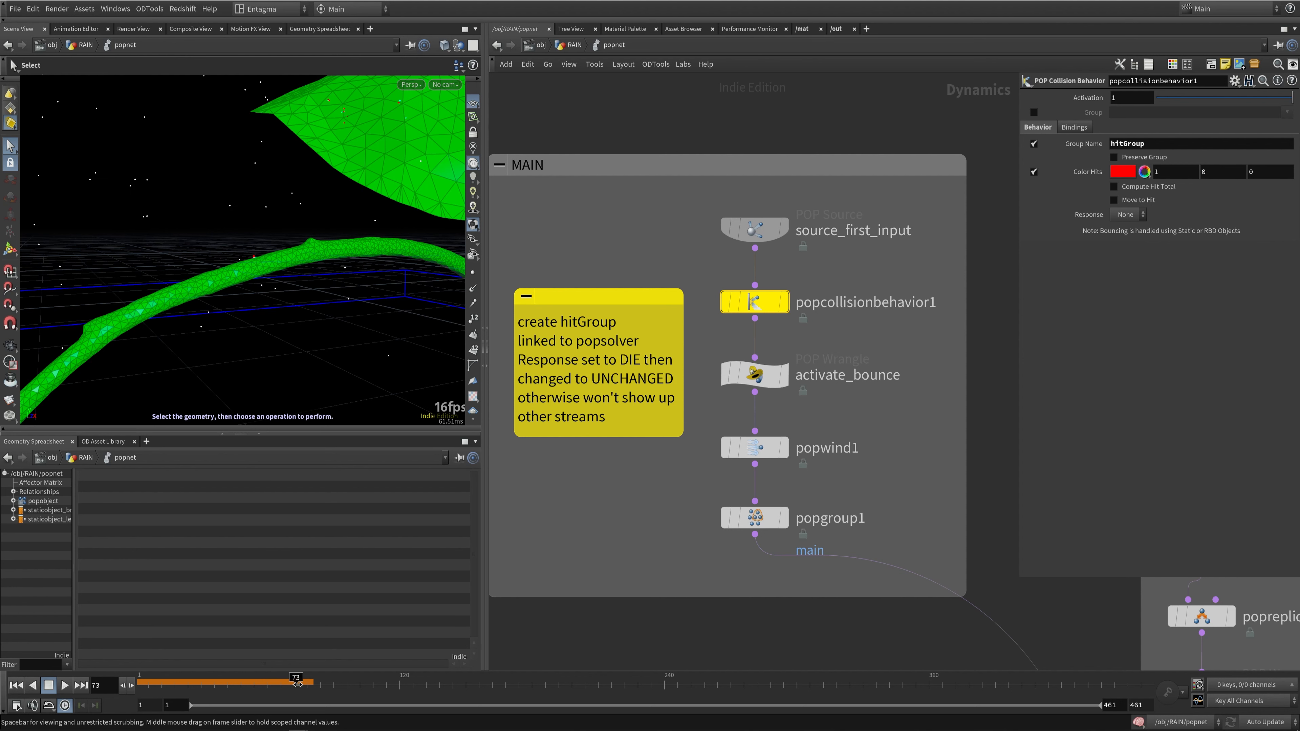
left_click_drag(297, 683, 294, 684)
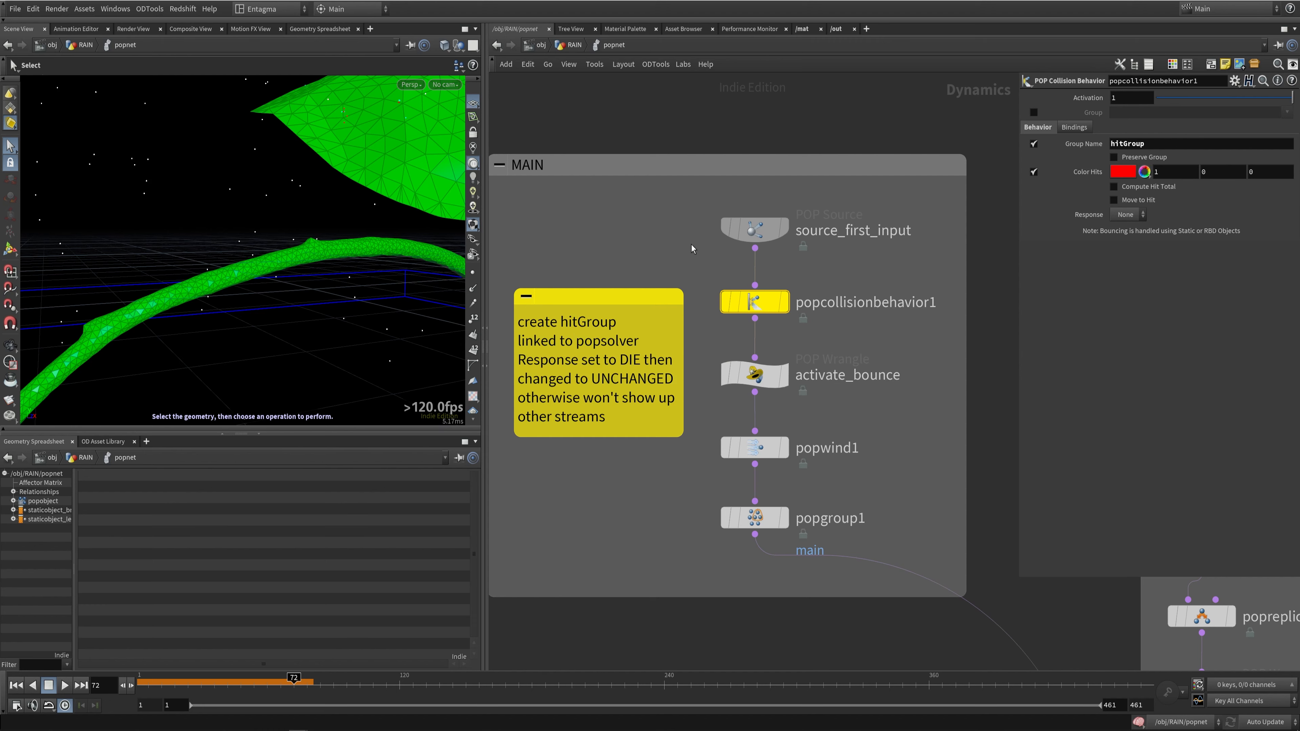
key("Escape")
left_click_drag(348, 255, 336, 259)
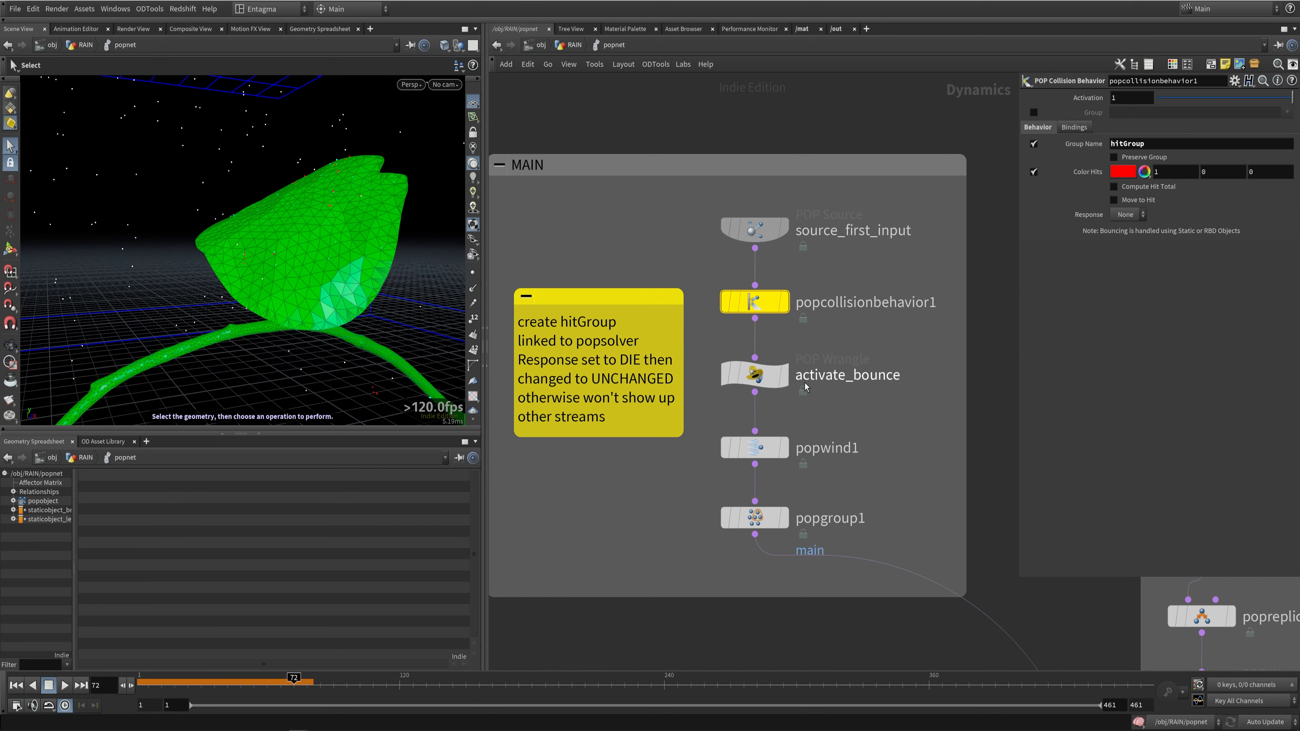
Step: Examine the activate_bounce wrangle's bounce expression in the MAIN group, switching briefly to popcollisionbehavior1 for comparison
left_click(754, 375)
double_click(1091, 154)
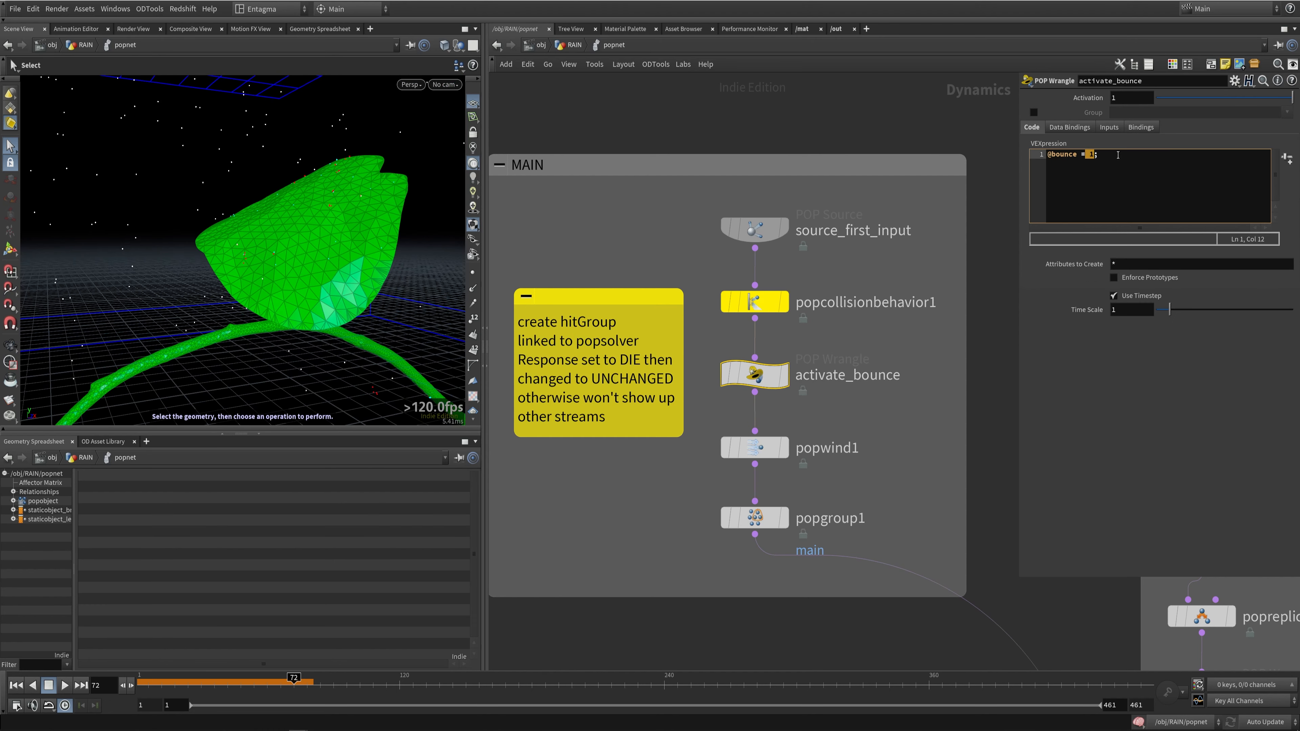
left_click(757, 301)
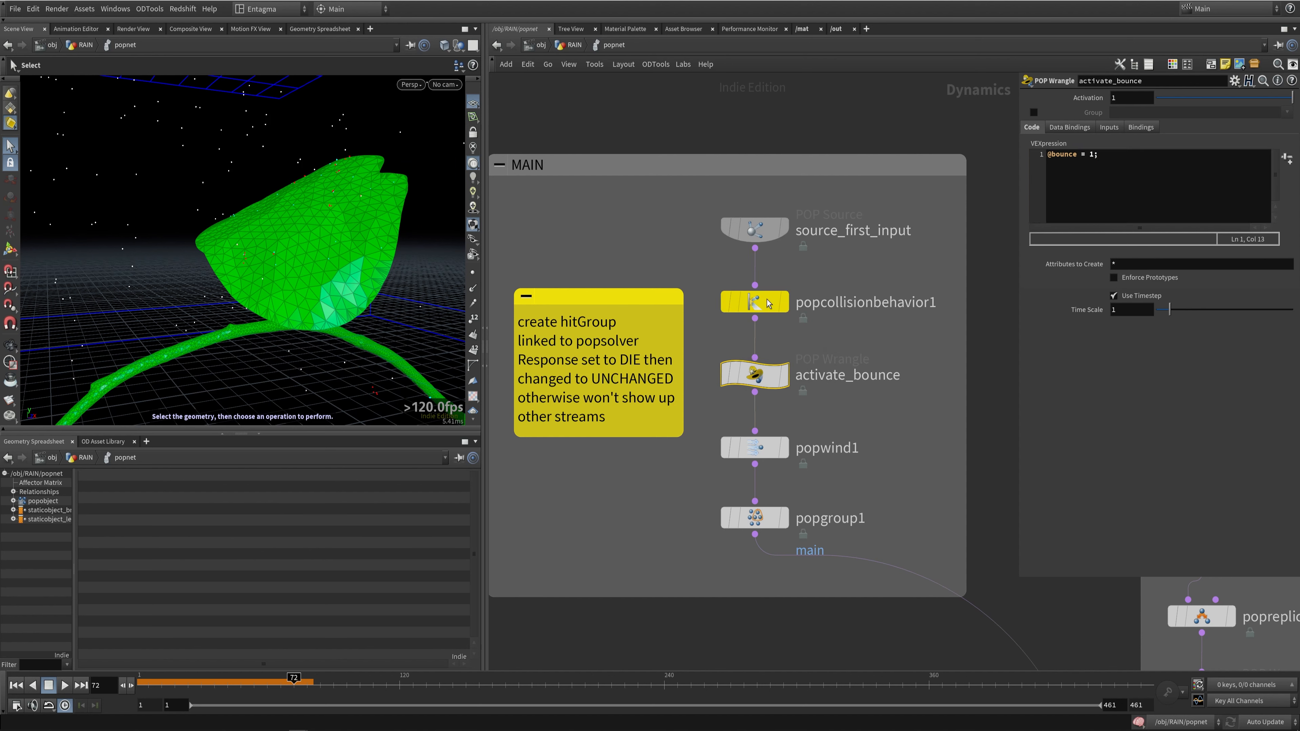
left_click(757, 377)
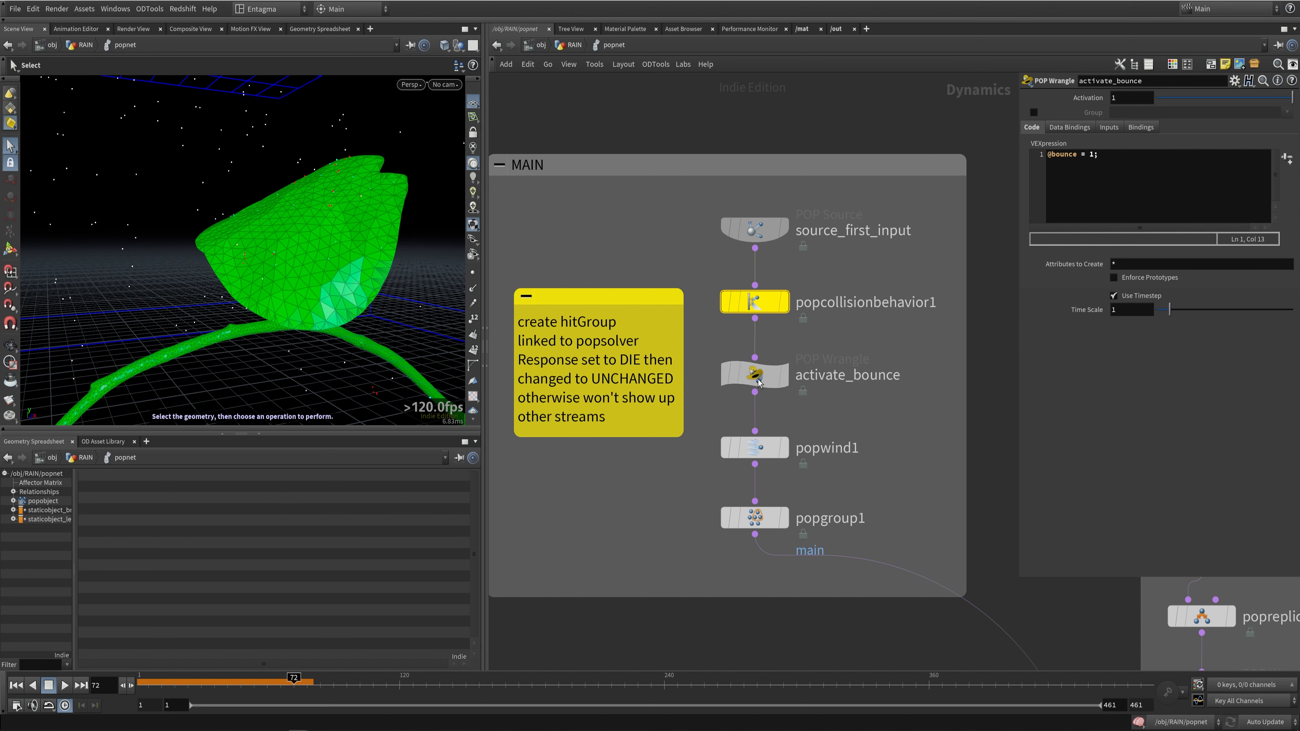
left_click_drag(1048, 155, 1130, 161)
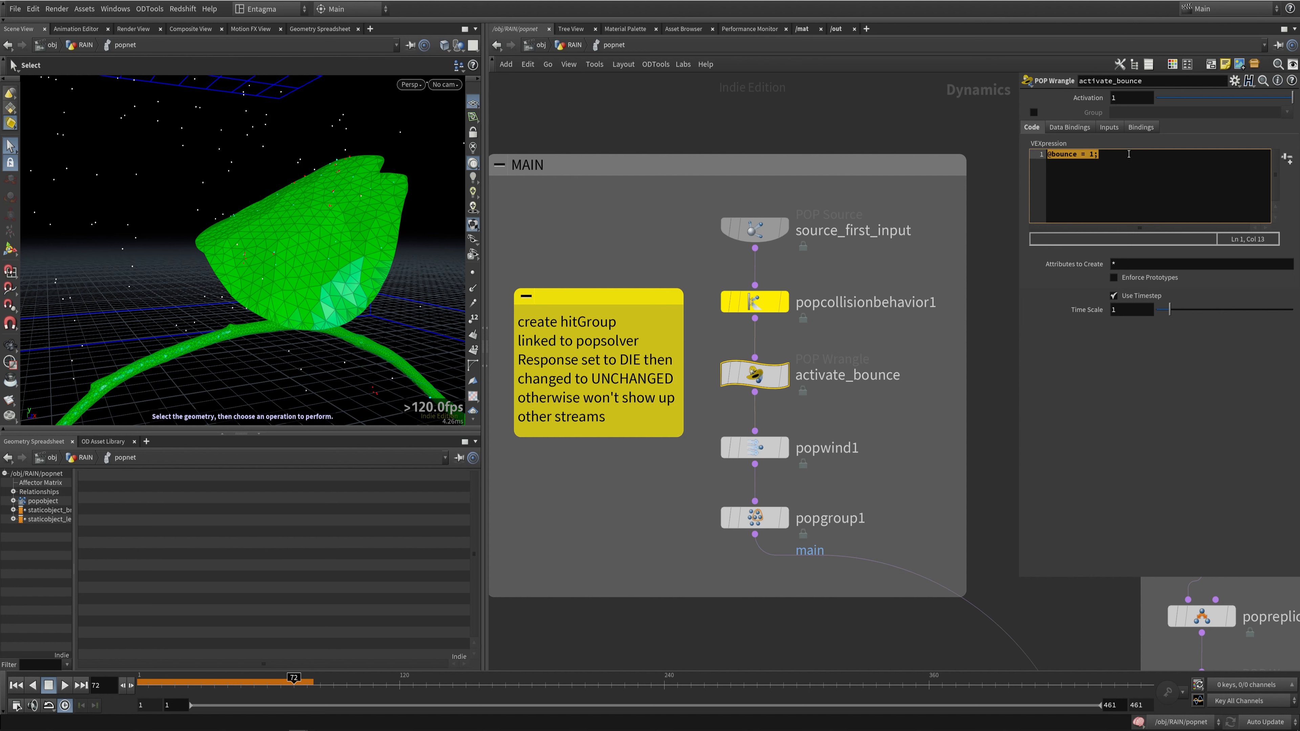
left_click(1095, 155)
left_click_drag(1102, 155, 1028, 160)
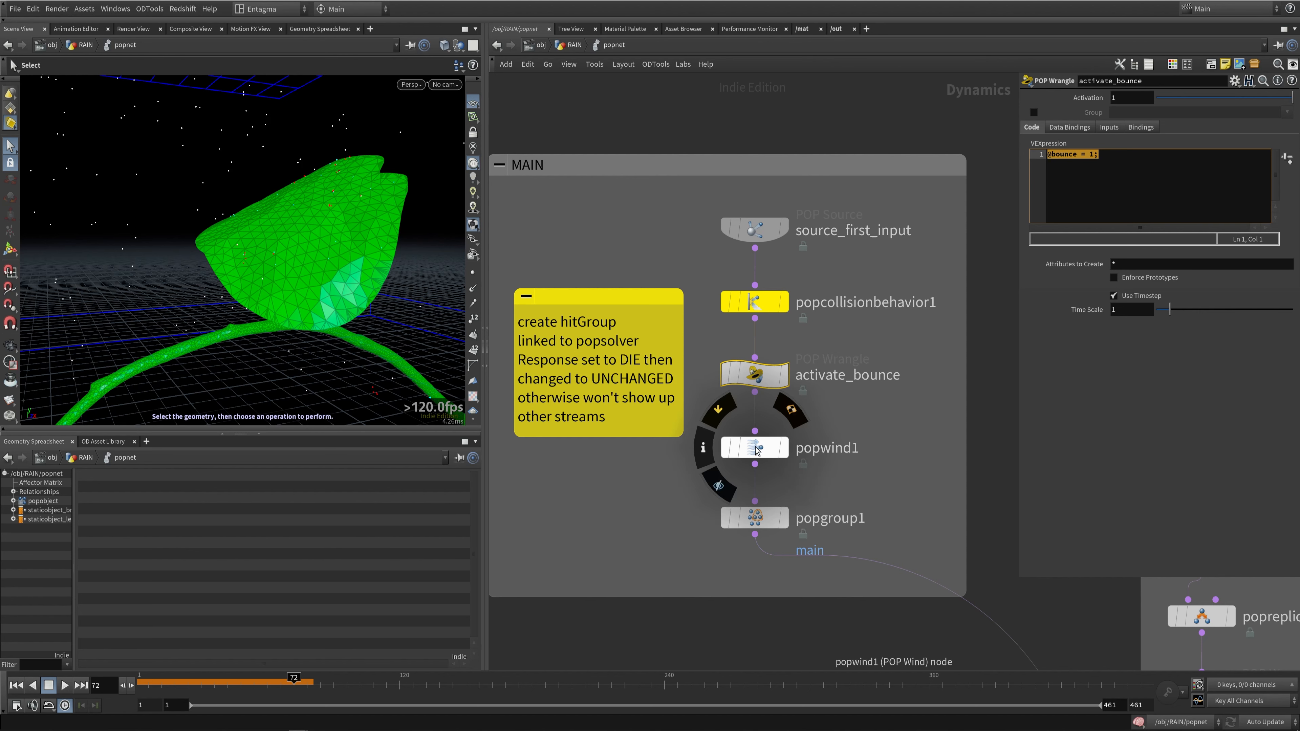
Step: Inspect popwind1's wind velocity and swirl size, and popgroup1's group name and rule expression
left_click(775, 445)
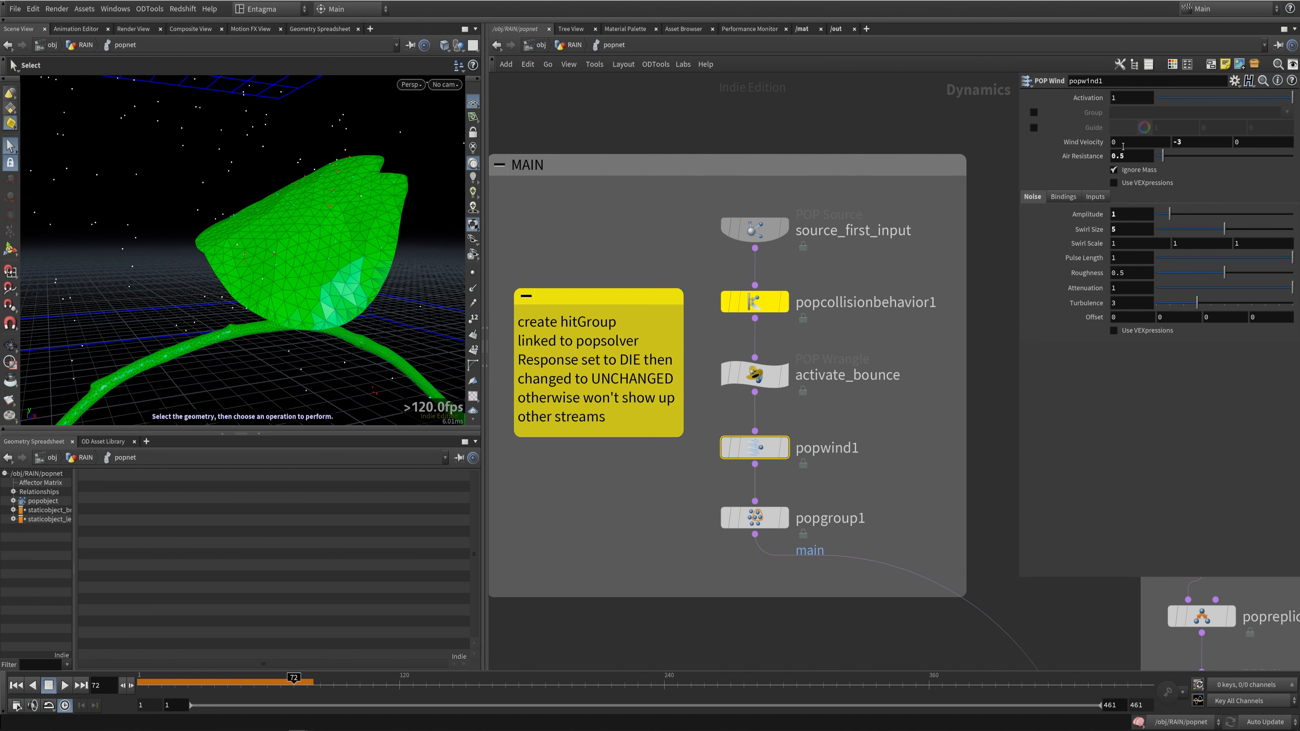
left_click(1188, 143)
left_click(1110, 229)
left_click(756, 517)
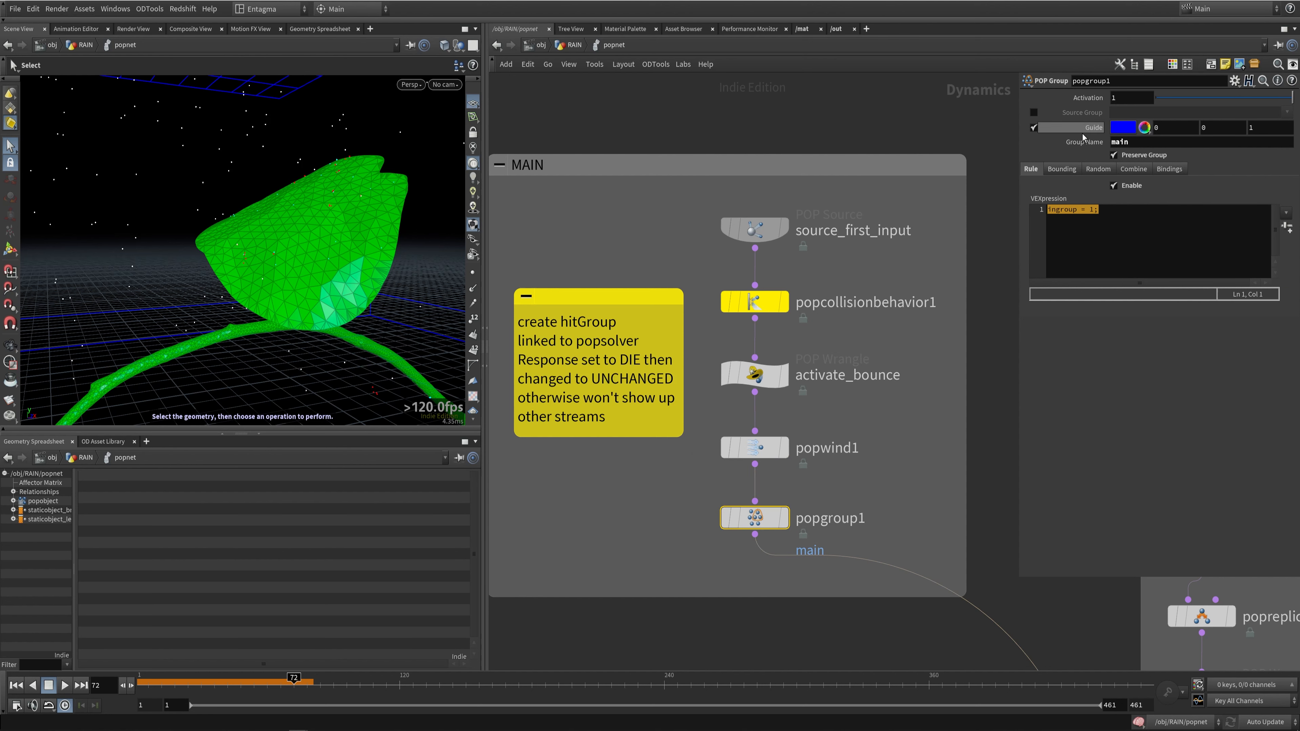
left_click(1089, 225)
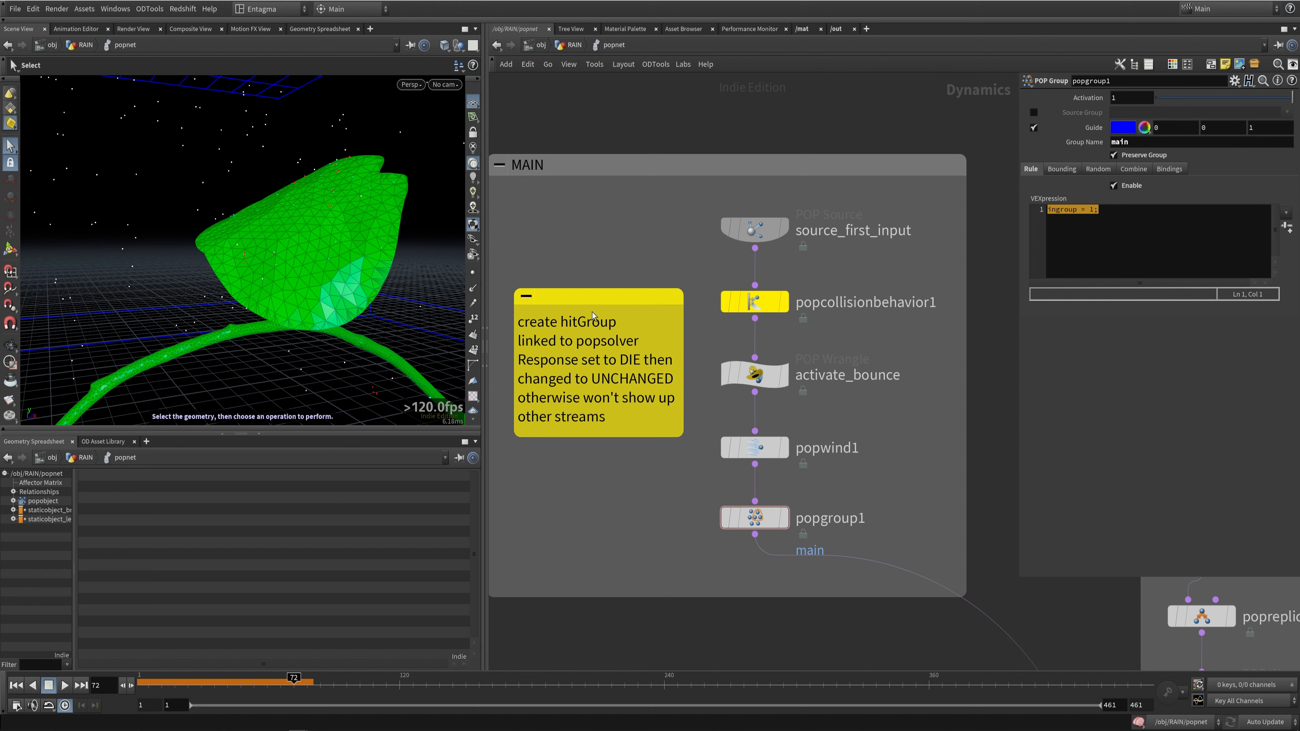
Step: Examine popstream1's source group in the SPLASH group and compare it with the hit group name in popcollisionbehavior1
scroll(661, 191, "down", 3)
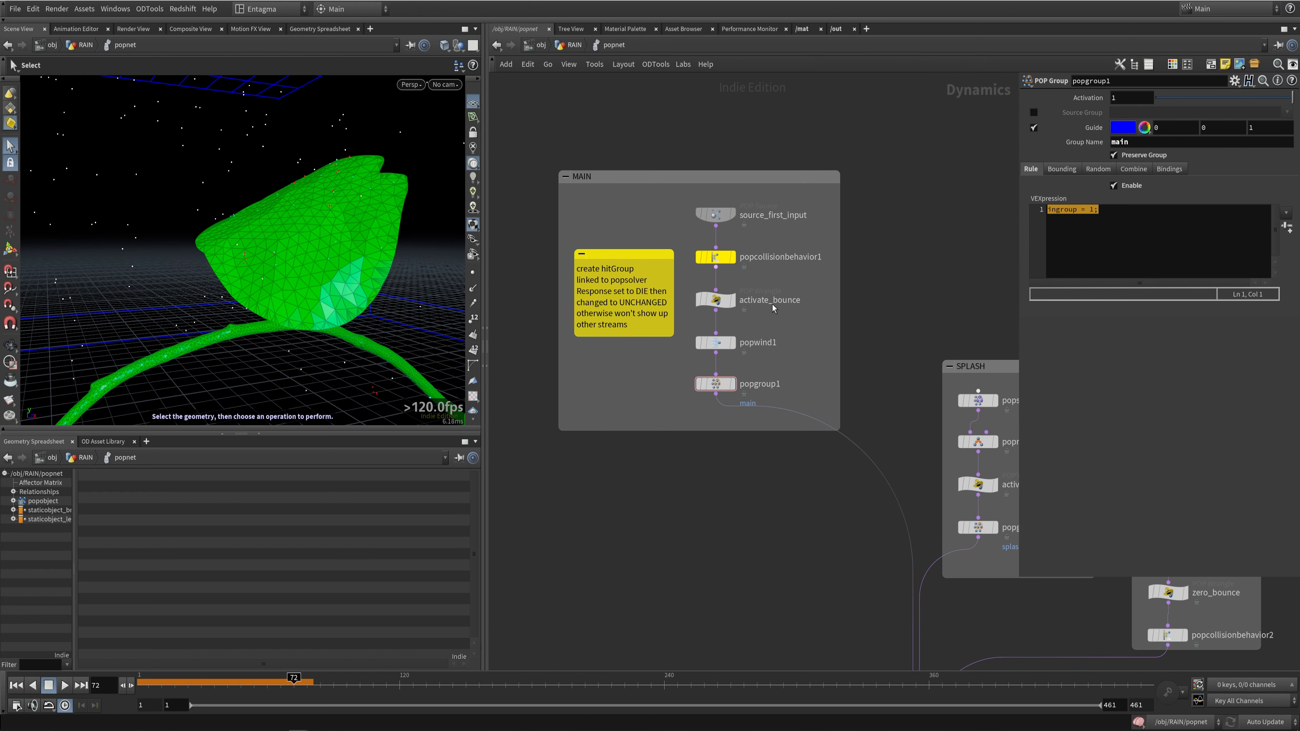
middle_click_drag(904, 445, 676, 355)
middle_click_drag(675, 298, 732, 303)
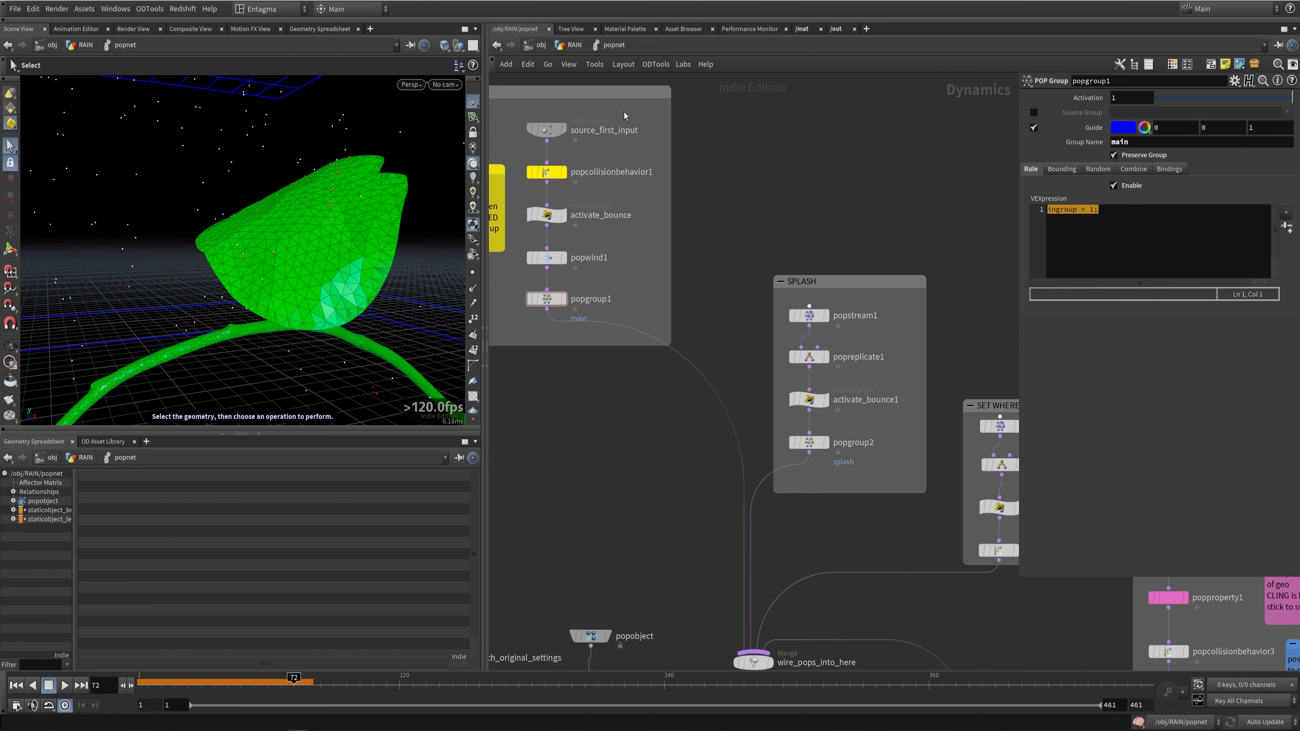
mouse_move(619, 96)
left_mouse_down()
mouse_move(659, 101)
mouse_move(638, 106)
left_mouse_up()
left_click_drag(839, 281, 827, 282)
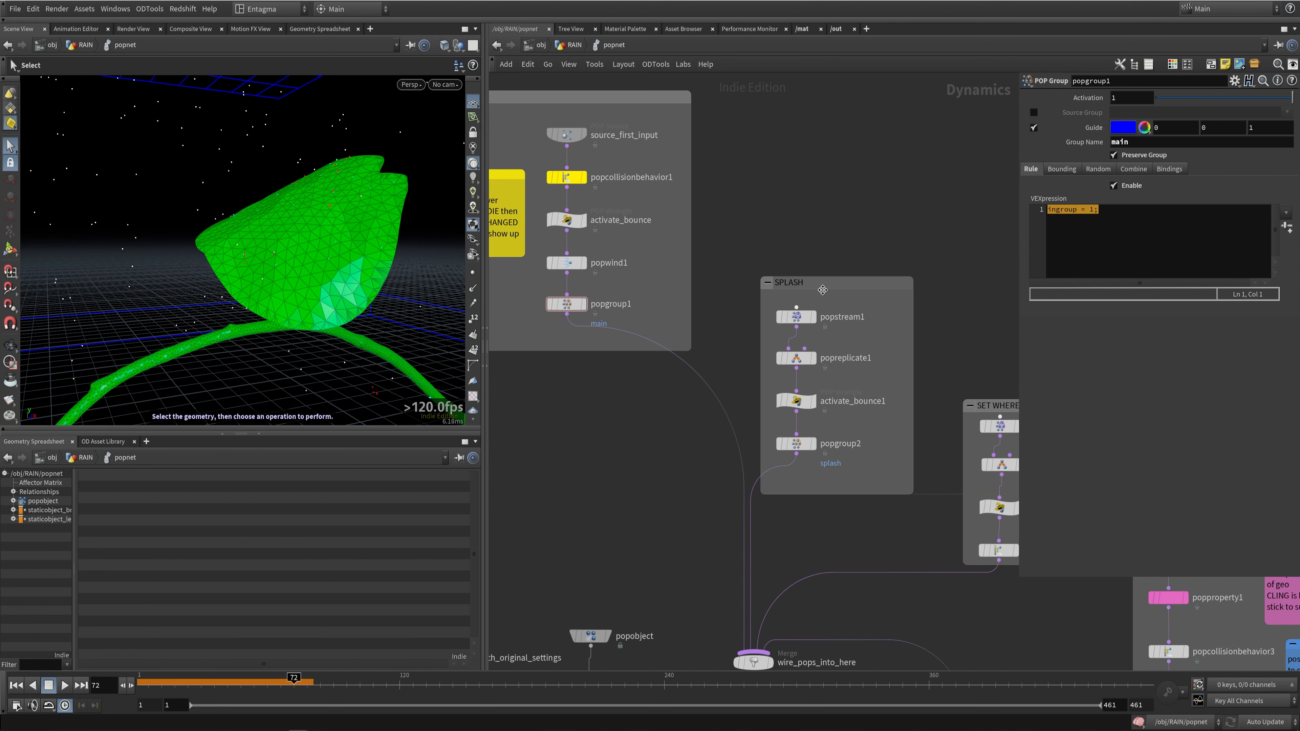
left_click(799, 320)
left_click(1120, 191)
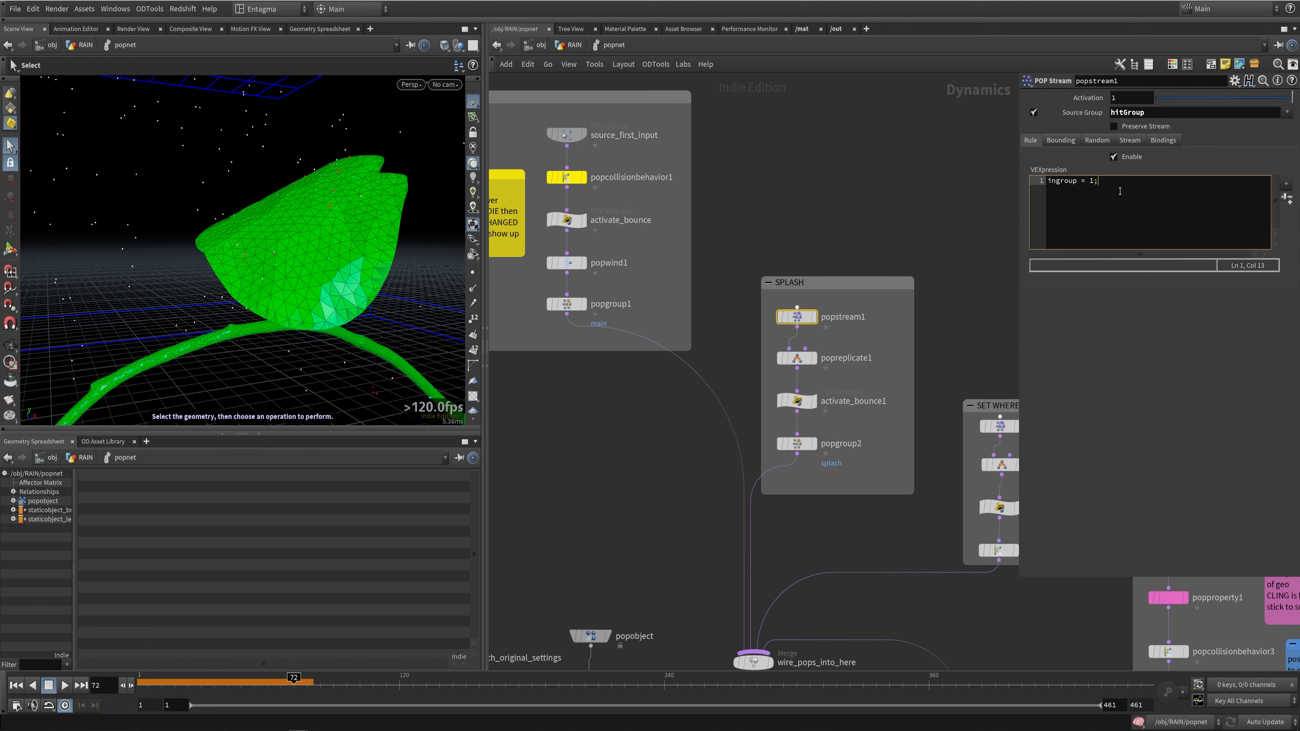
left_click(569, 180)
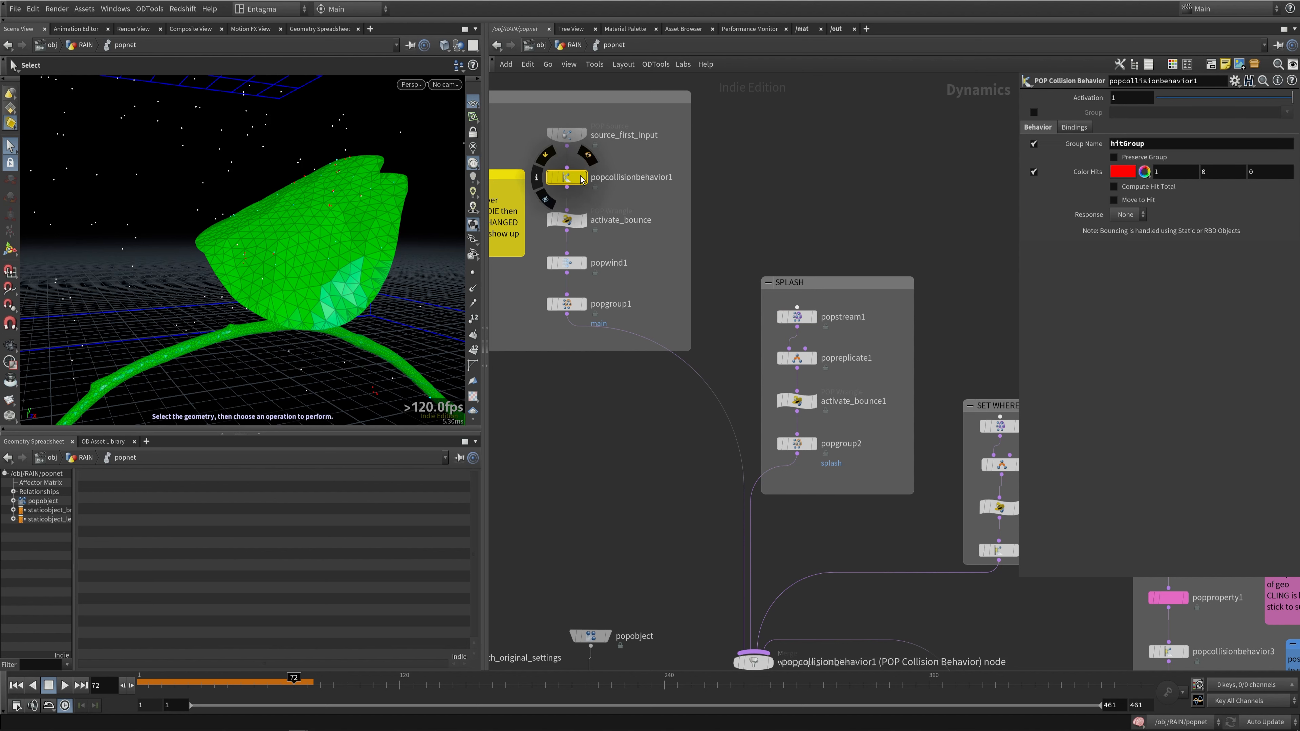
left_click(797, 309)
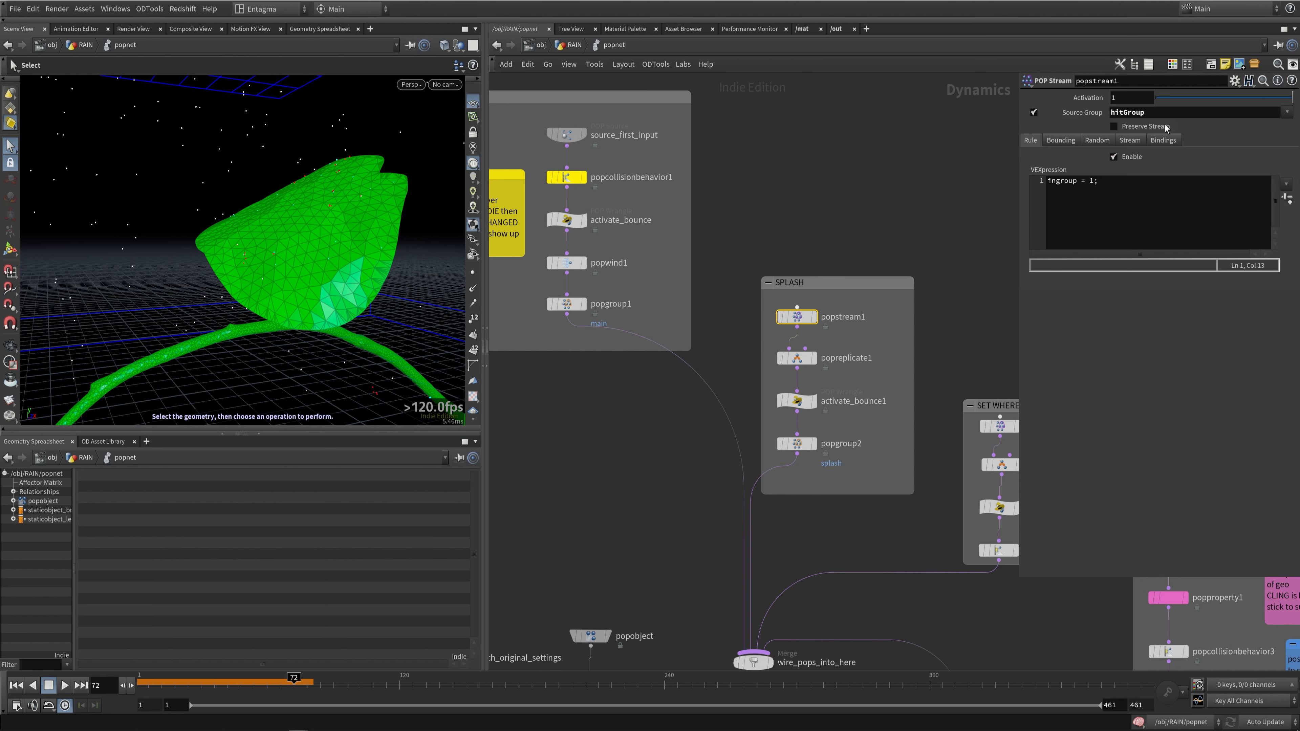
Step: Review popreplicate1's birth, shape and attribute settings, including its impulse count, inherited velocity and velocity variance
left_click(798, 360)
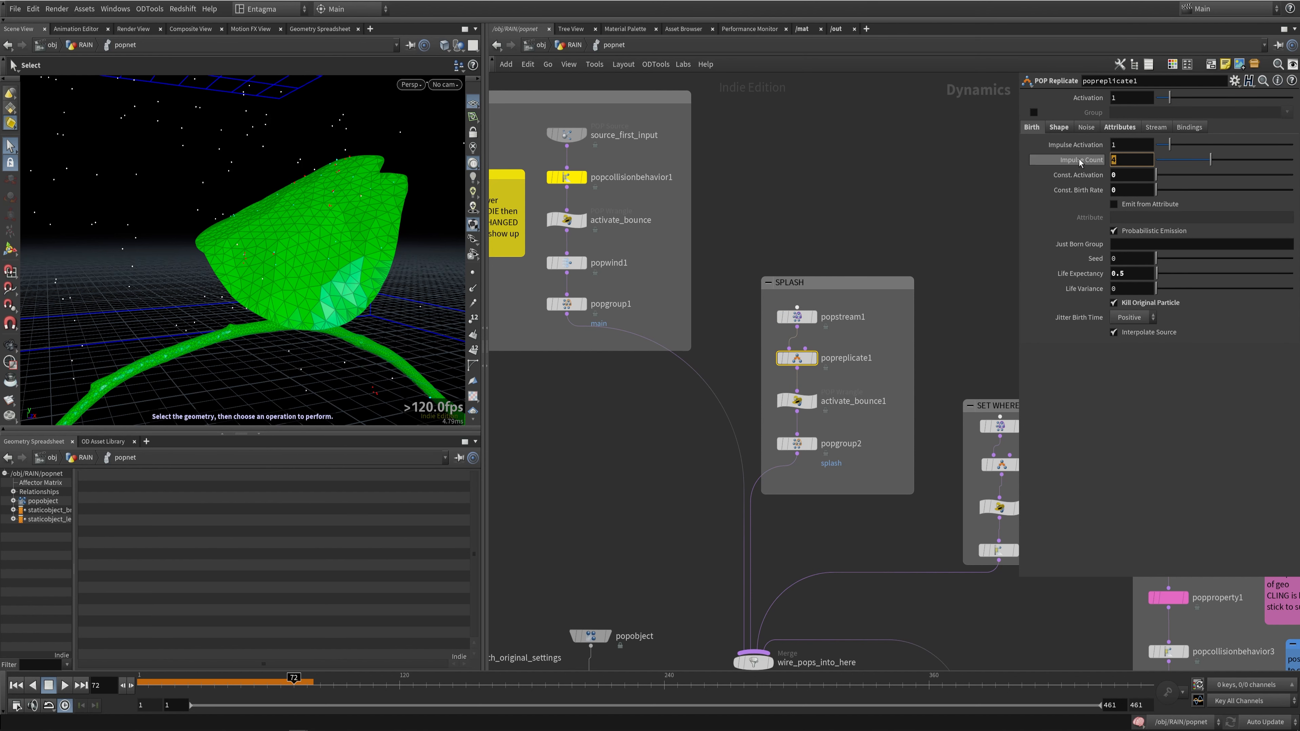
left_click(1059, 128)
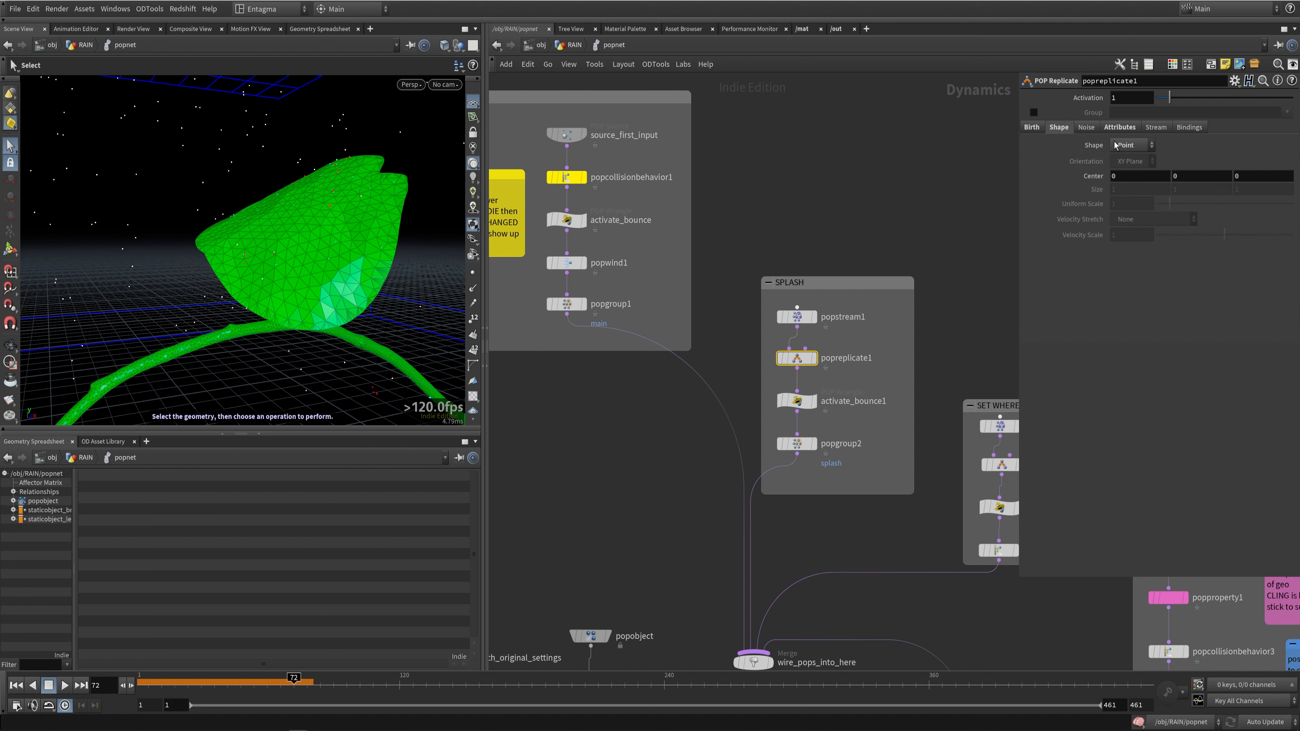
left_click(1118, 128)
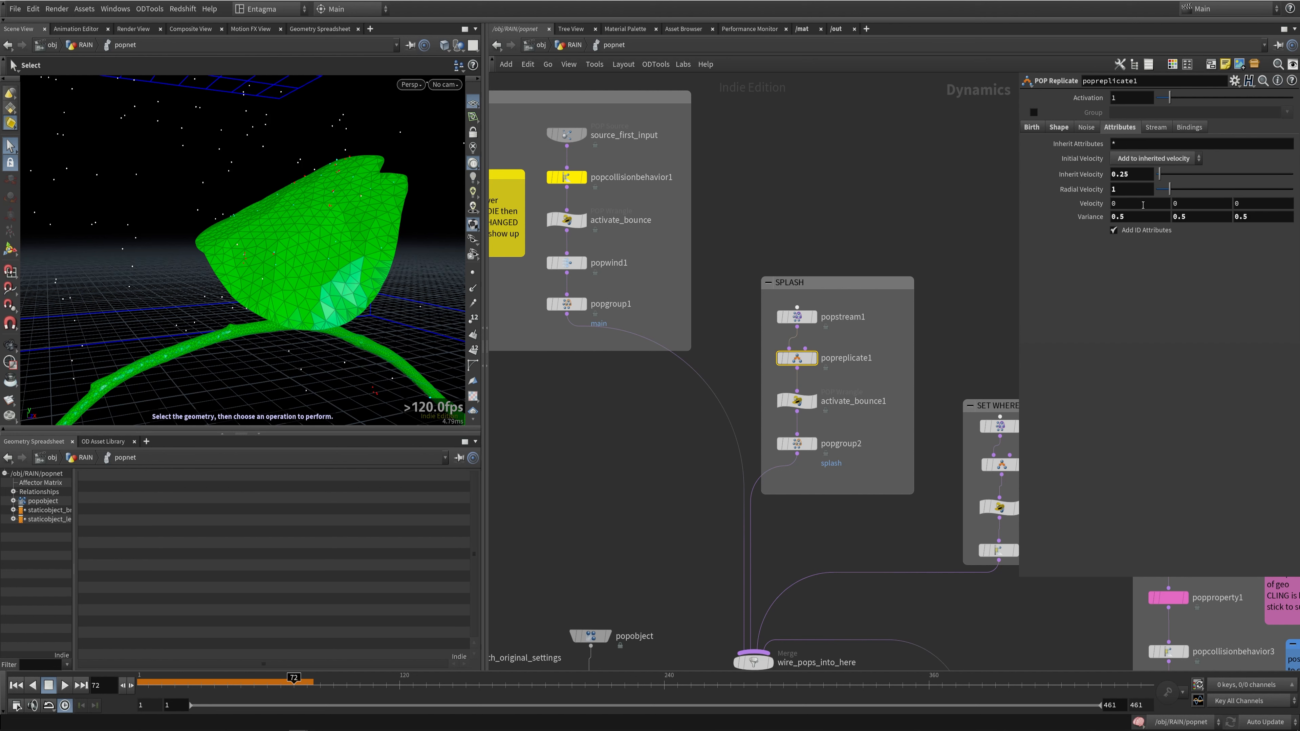
left_click(1148, 217)
key("Tab")
key("Tab")
left_click(1133, 217)
left_click(1134, 174)
left_click(1145, 216)
key("Tab")
key("Tab")
left_click(1031, 127)
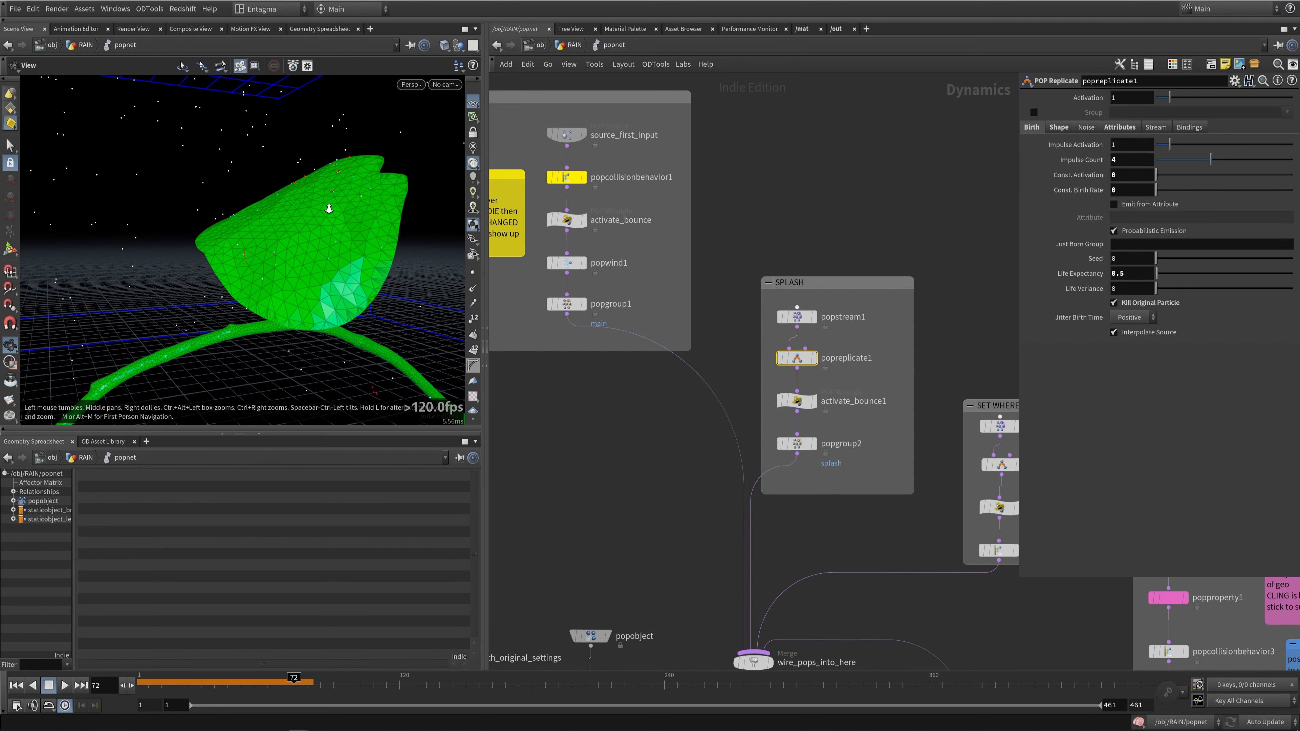
Step: Enlarge the viewport's particle point size and scrub to frame 65 to inspect the splash particles close up on the leaf
right_click_drag(328, 207, 348, 258, "alt")
key("d")
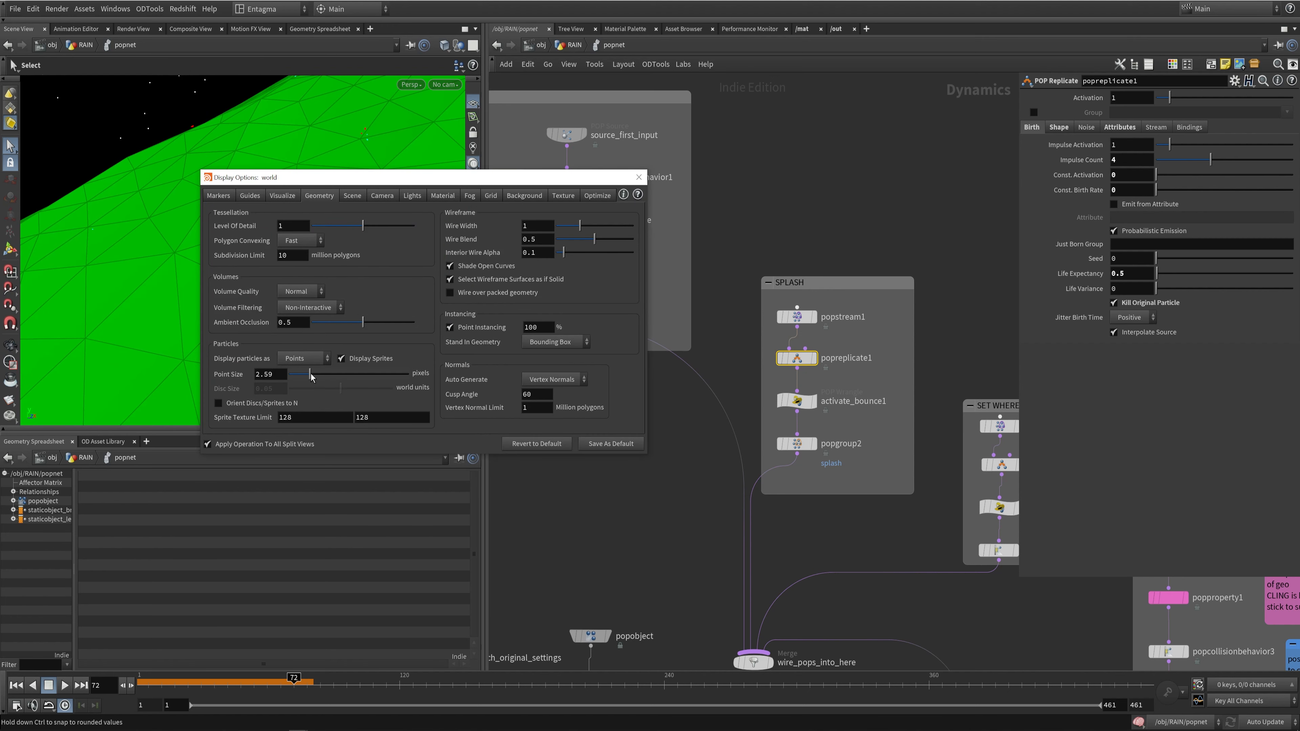
left_click_drag(309, 378, 351, 379)
left_click(638, 177)
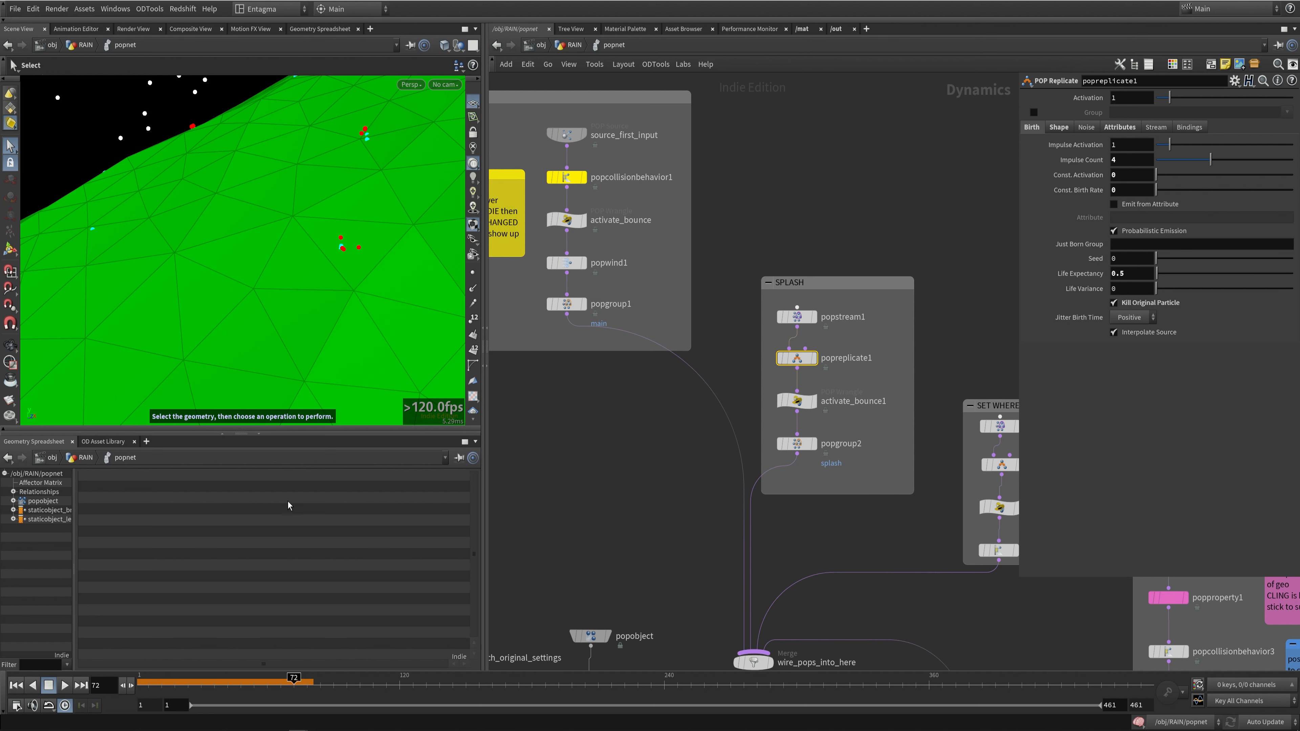
left_click_drag(162, 684, 280, 690)
Step: Inspect activate_bounce1's expression and popgroup2's group name in the SPLASH group
left_click(796, 400)
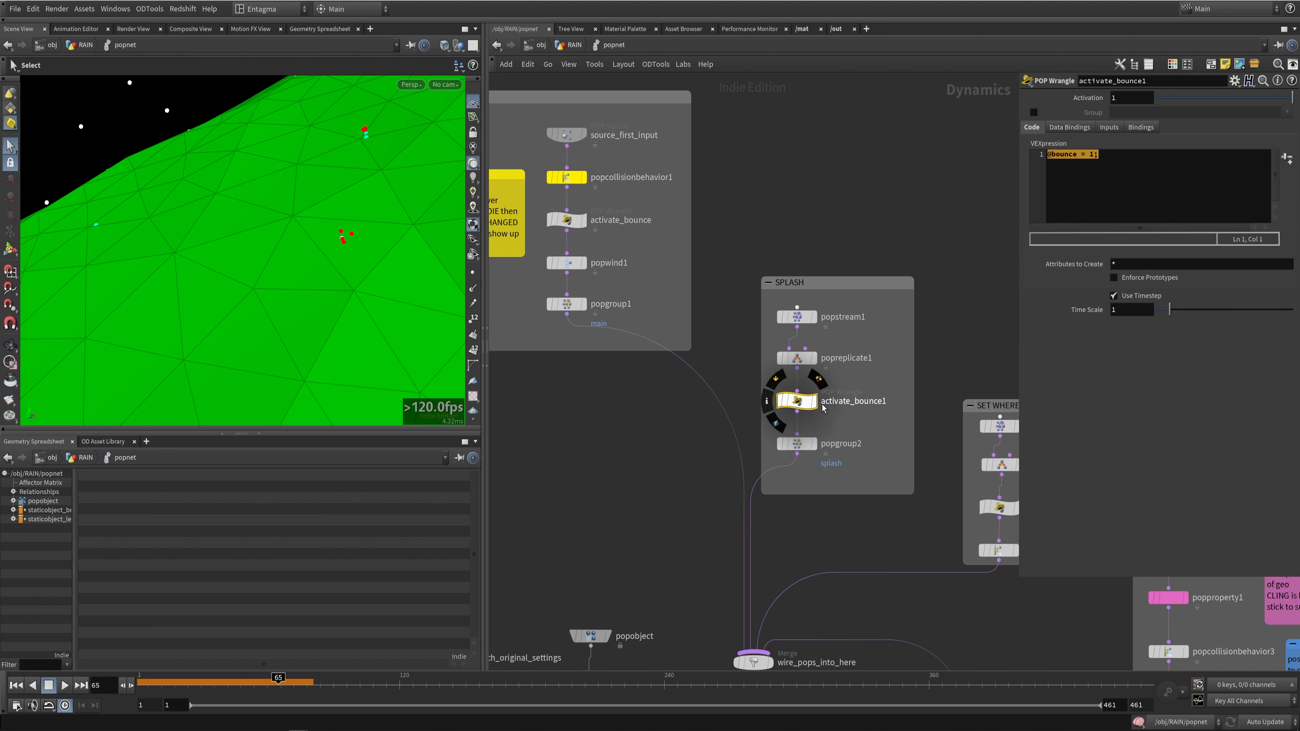
left_click(795, 444)
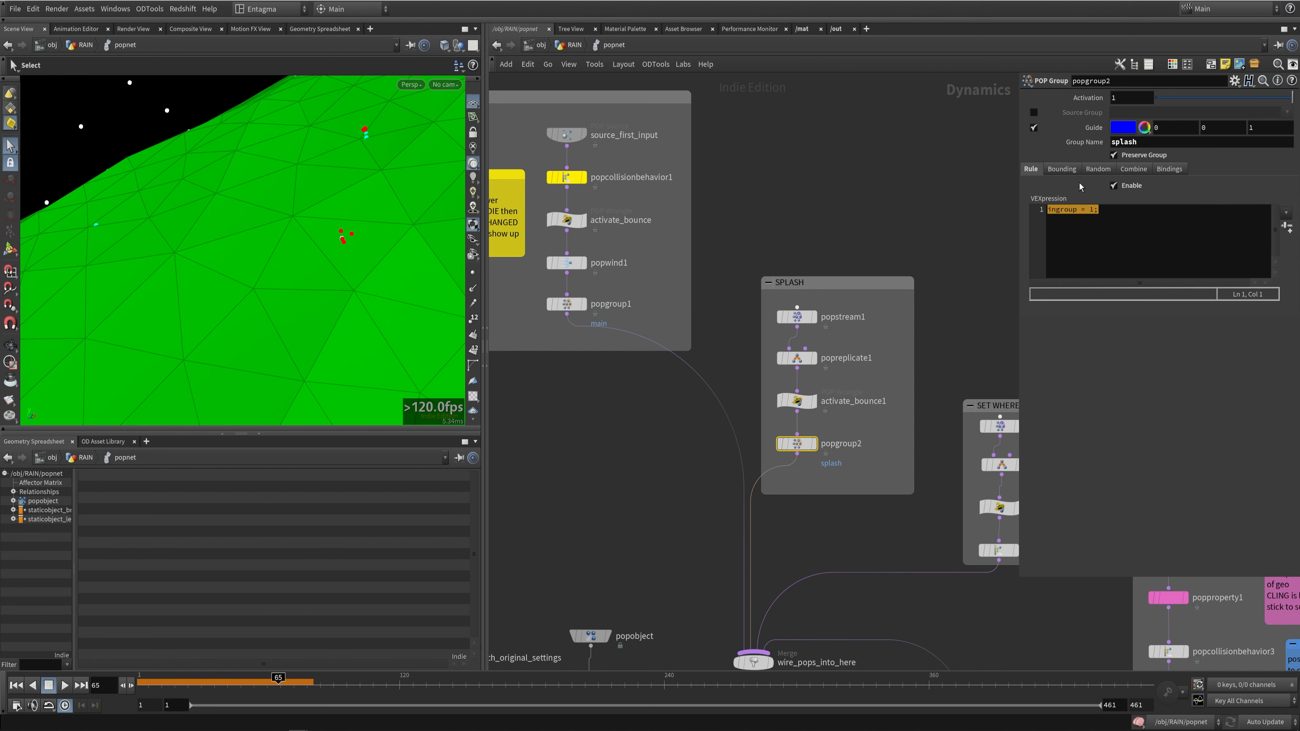
Step: Examine the SET WHERE STREAMS EMIT nodes: popstream2's source group, popreplicate2's impulse count and life expectancy, zero_bounce, and popcollisionbehavior2's group name and response
middle_click_drag(960, 379, 785, 295)
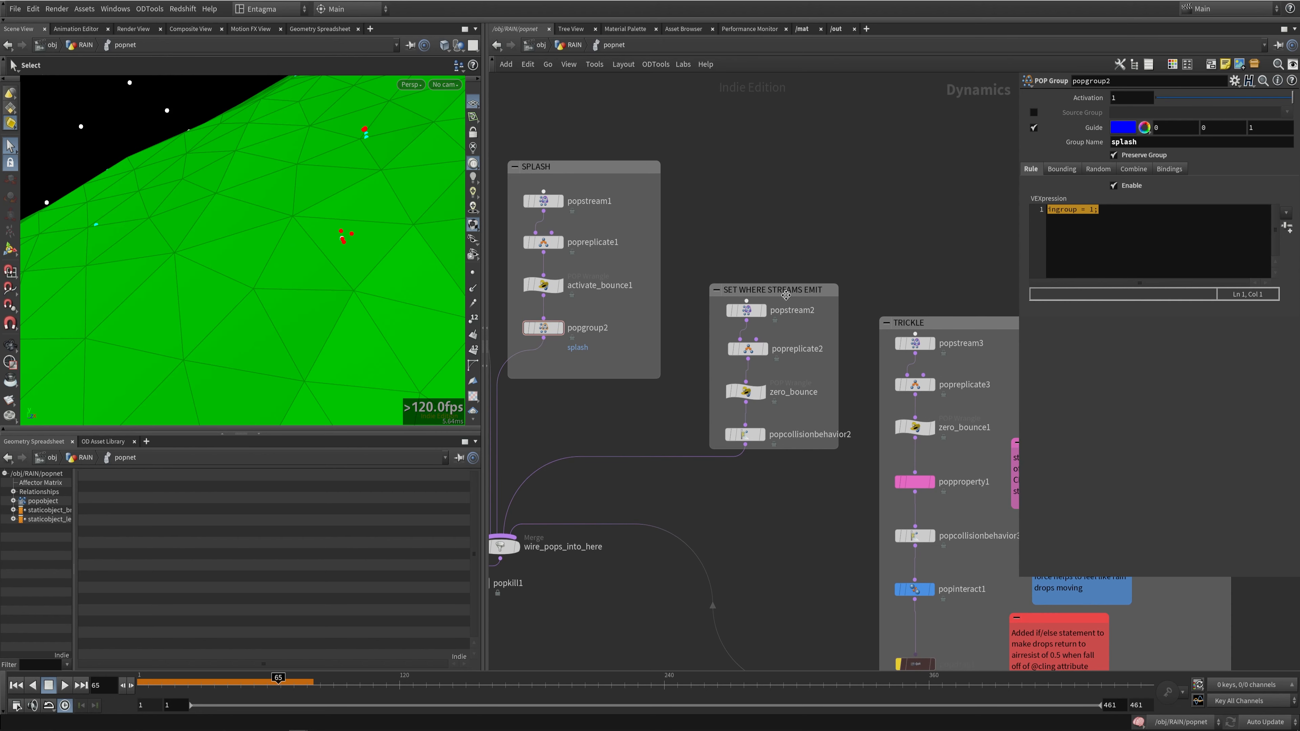
left_click(746, 310)
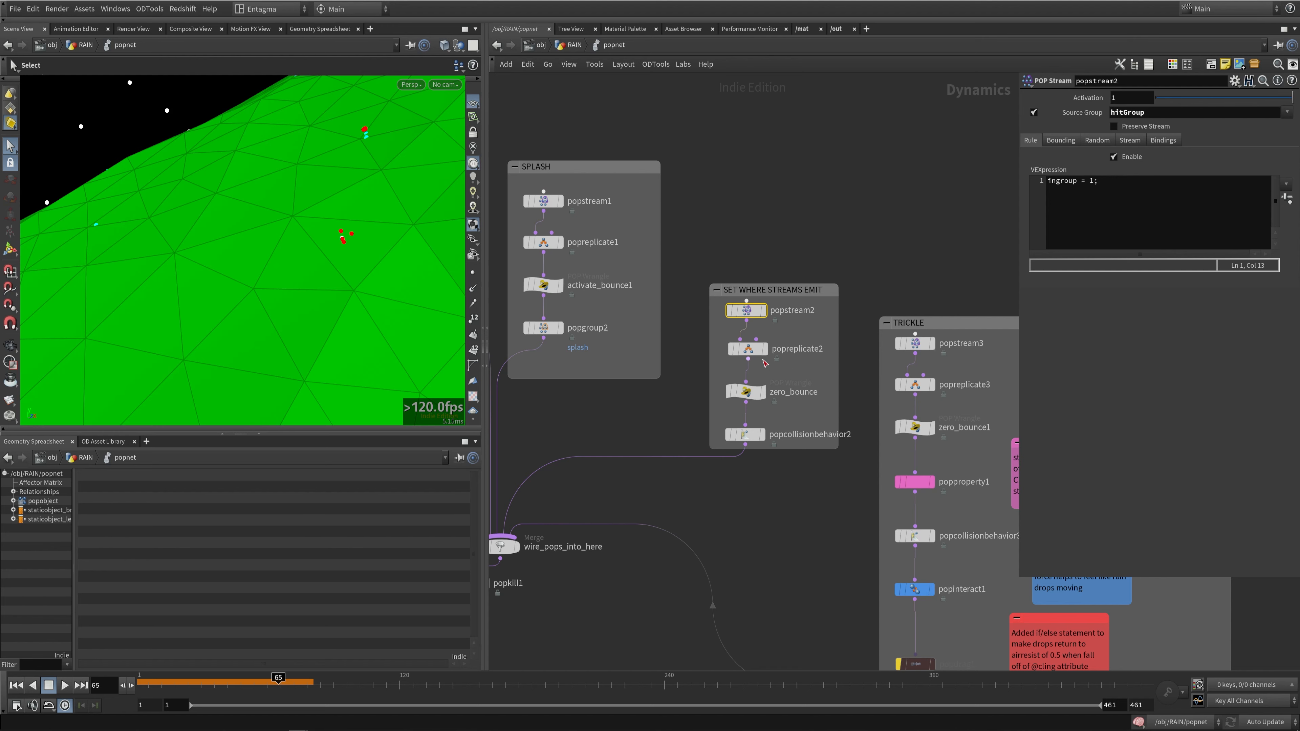
left_click(750, 350)
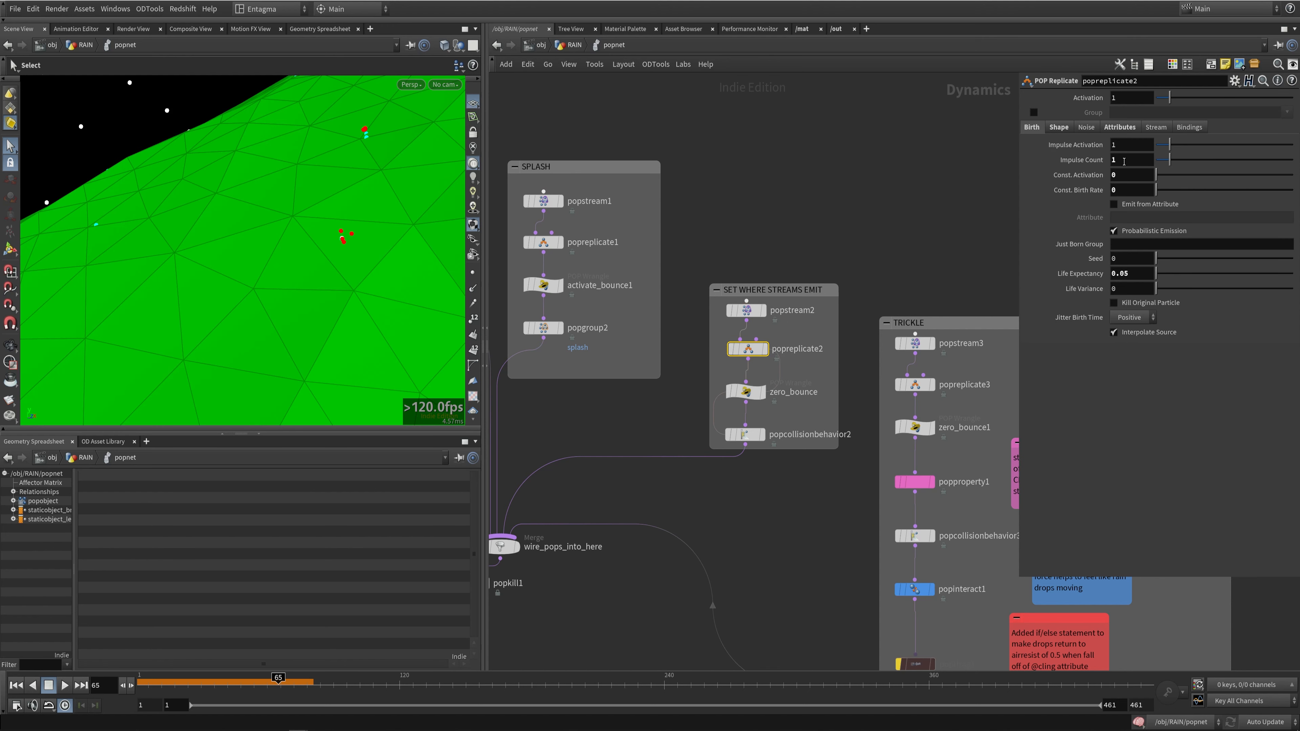
left_click(1121, 162)
left_click(1126, 276)
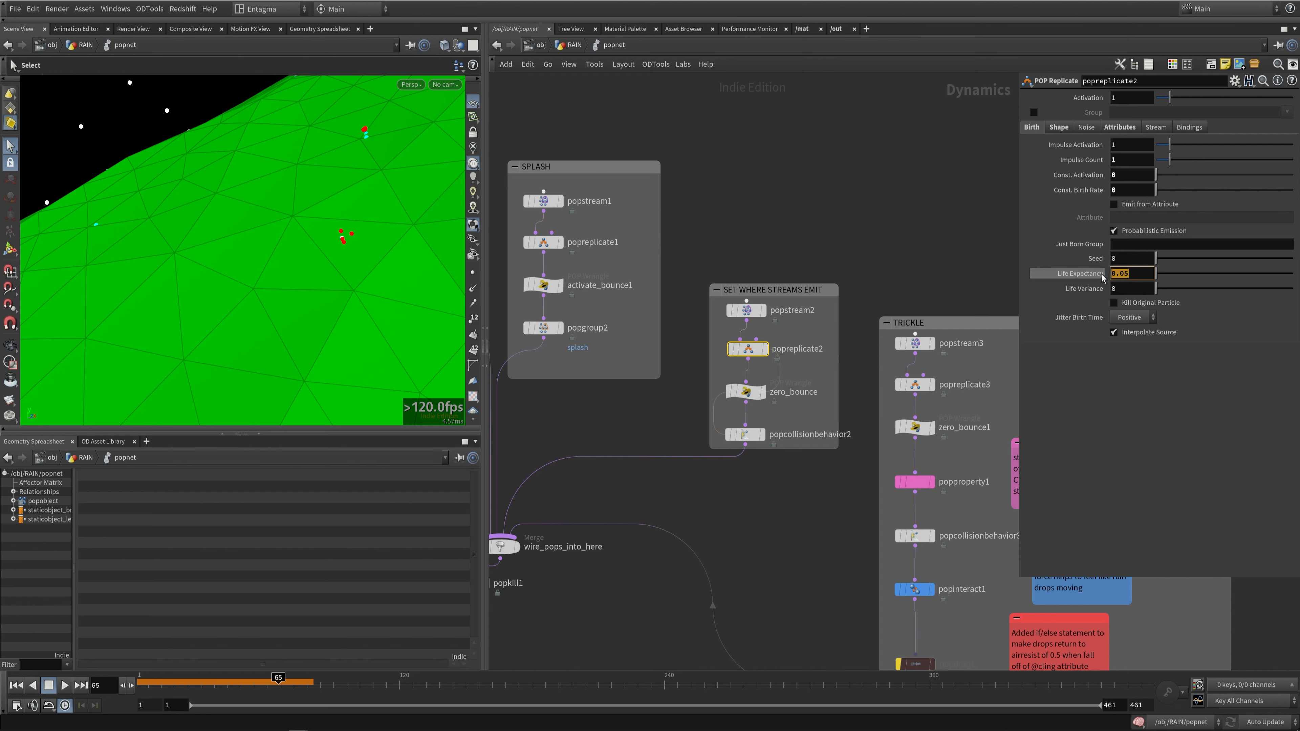
left_click(746, 391)
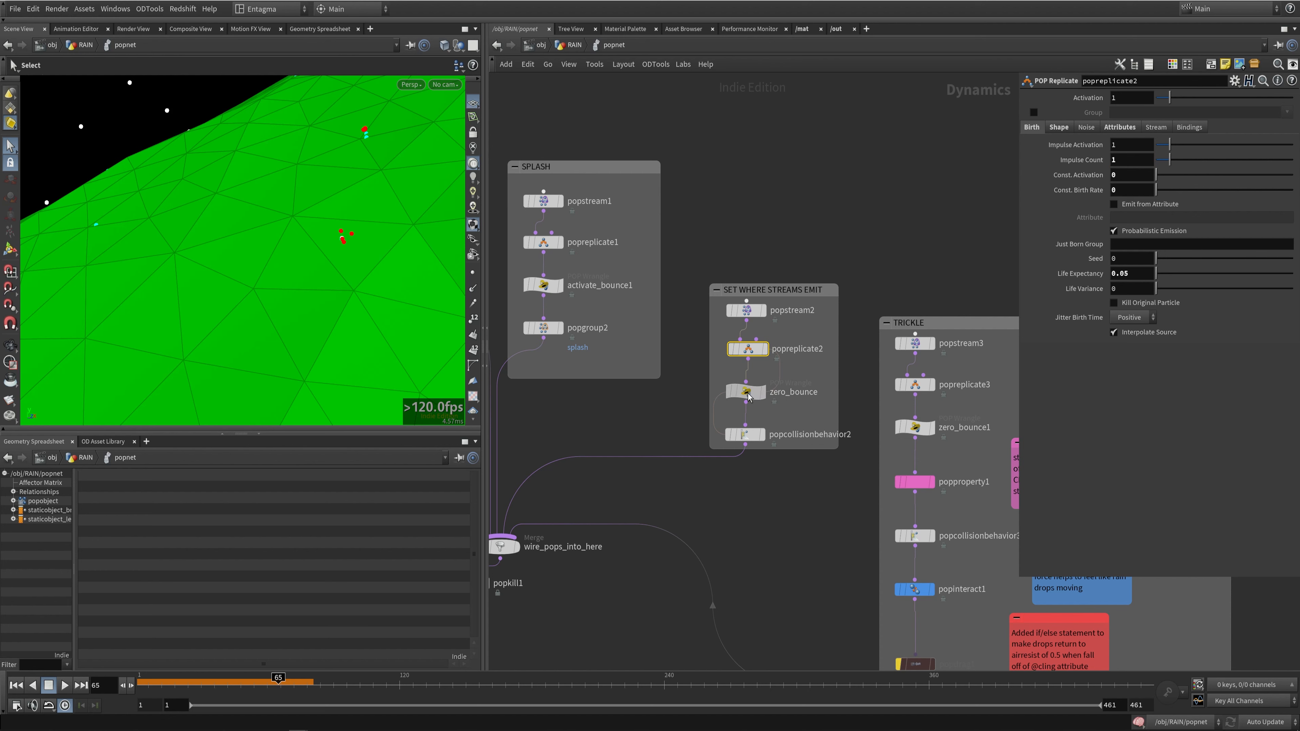
left_click(740, 434)
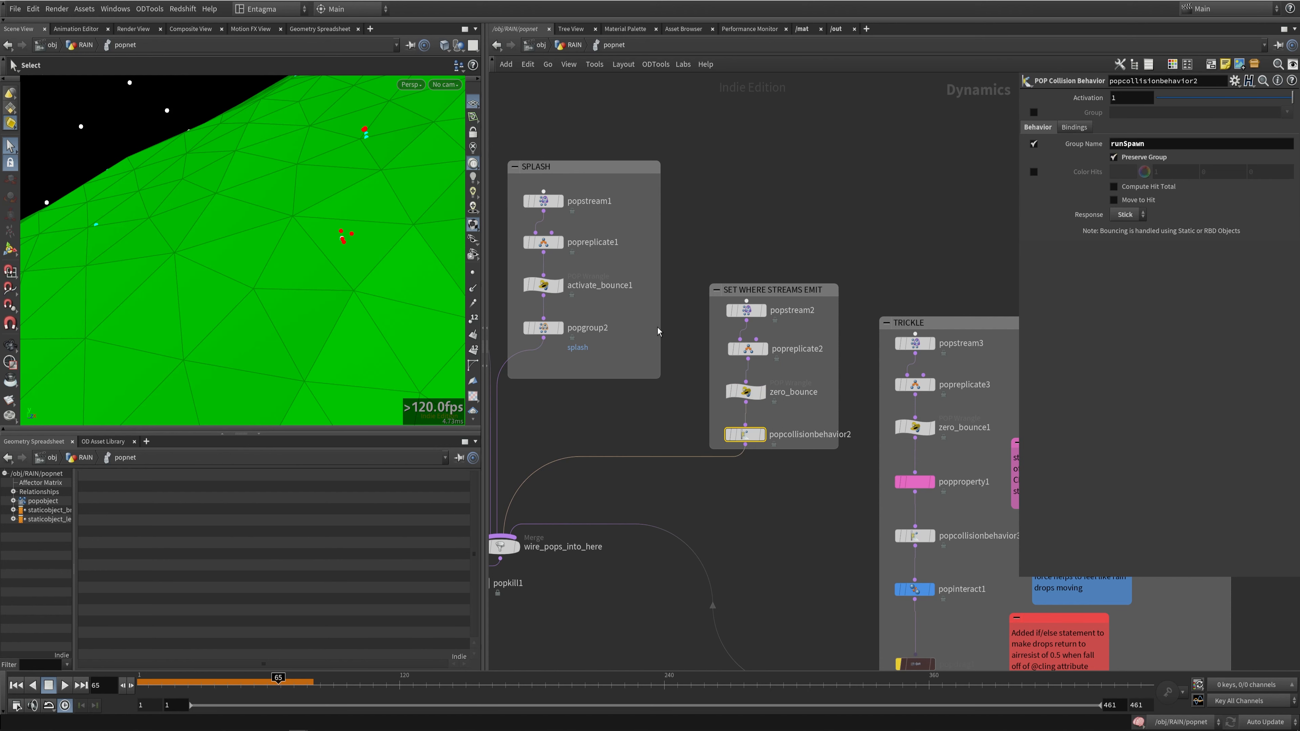
Step: View the hit particles across the whole leaf at frame 38 and bring the MAIN group back into view
right_click_drag(380, 233, 270, 288, "alt")
middle_click_drag(773, 225, 816, 252)
middle_click_drag(665, 92, 862, 251)
left_click_drag(623, 167, 644, 153)
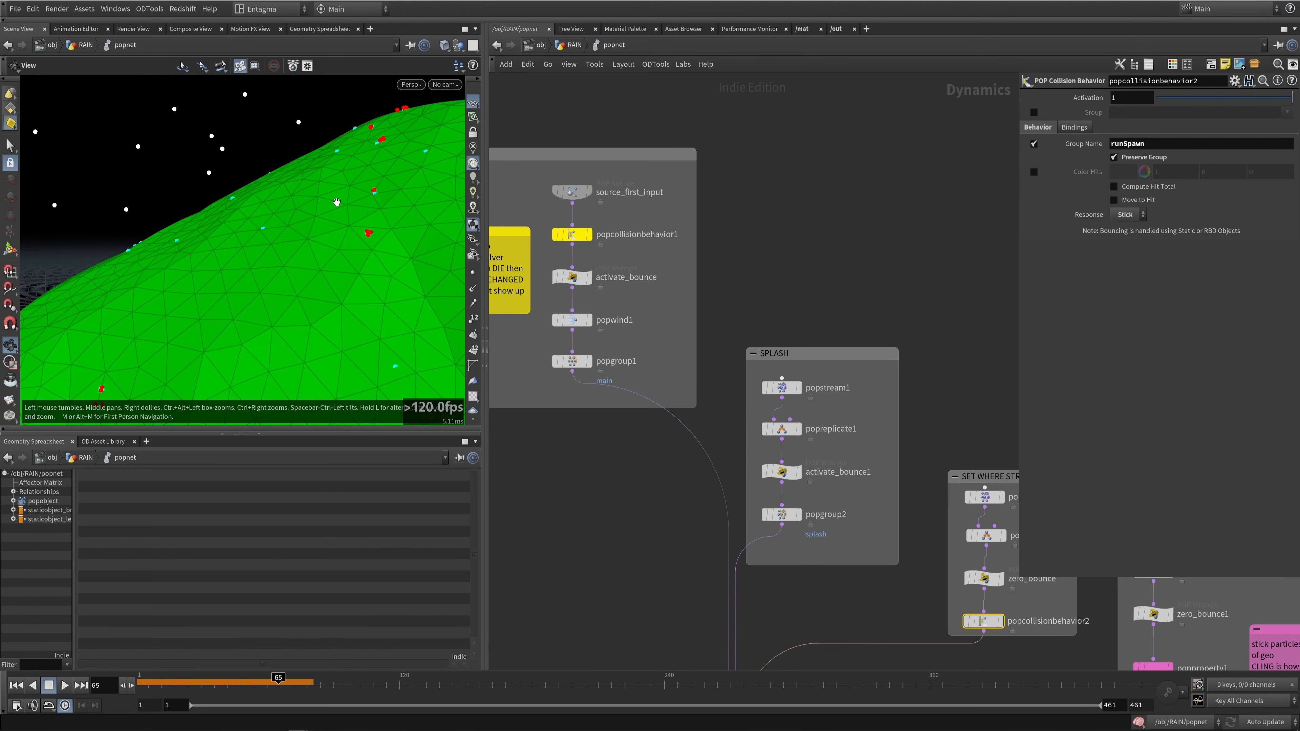
right_click_drag(338, 221, 212, 517, "alt")
left_click(154, 687)
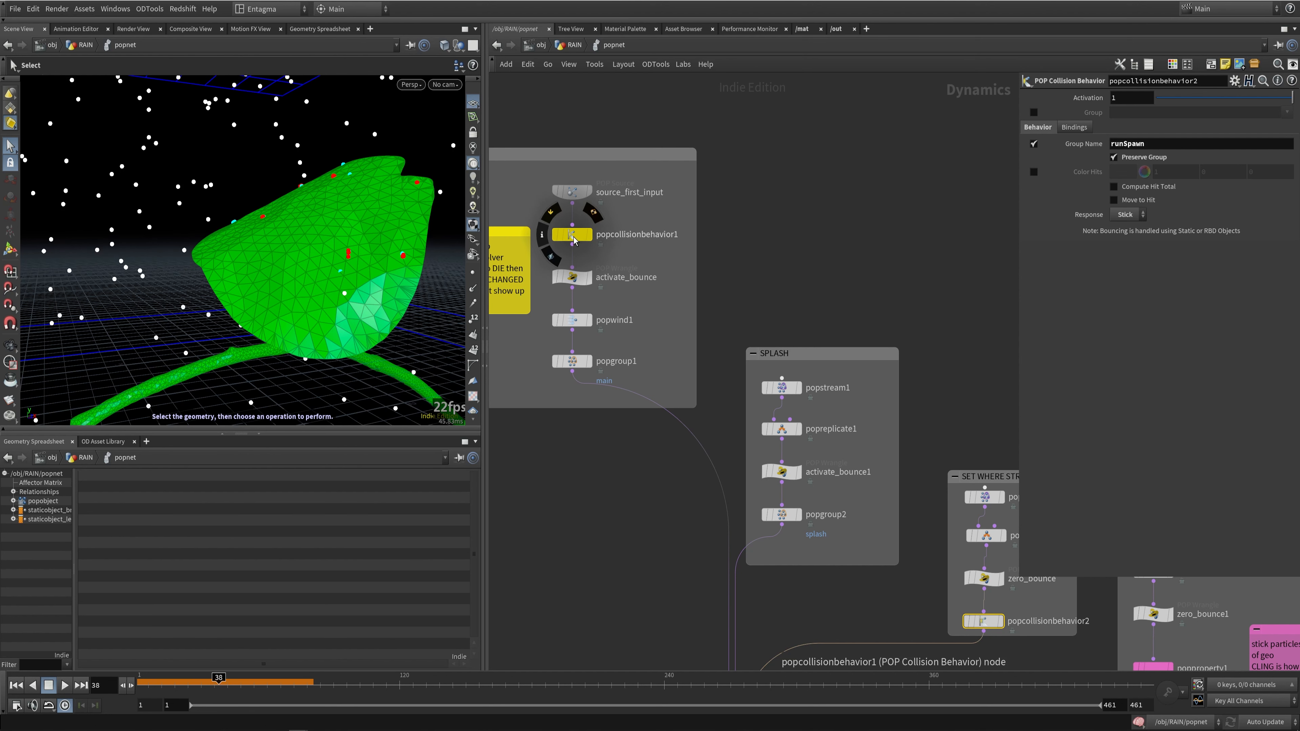
Step: Revisit the SPLASH group's popstream1 and popreplicate1, checking the impulse count
left_click_drag(803, 357, 800, 347)
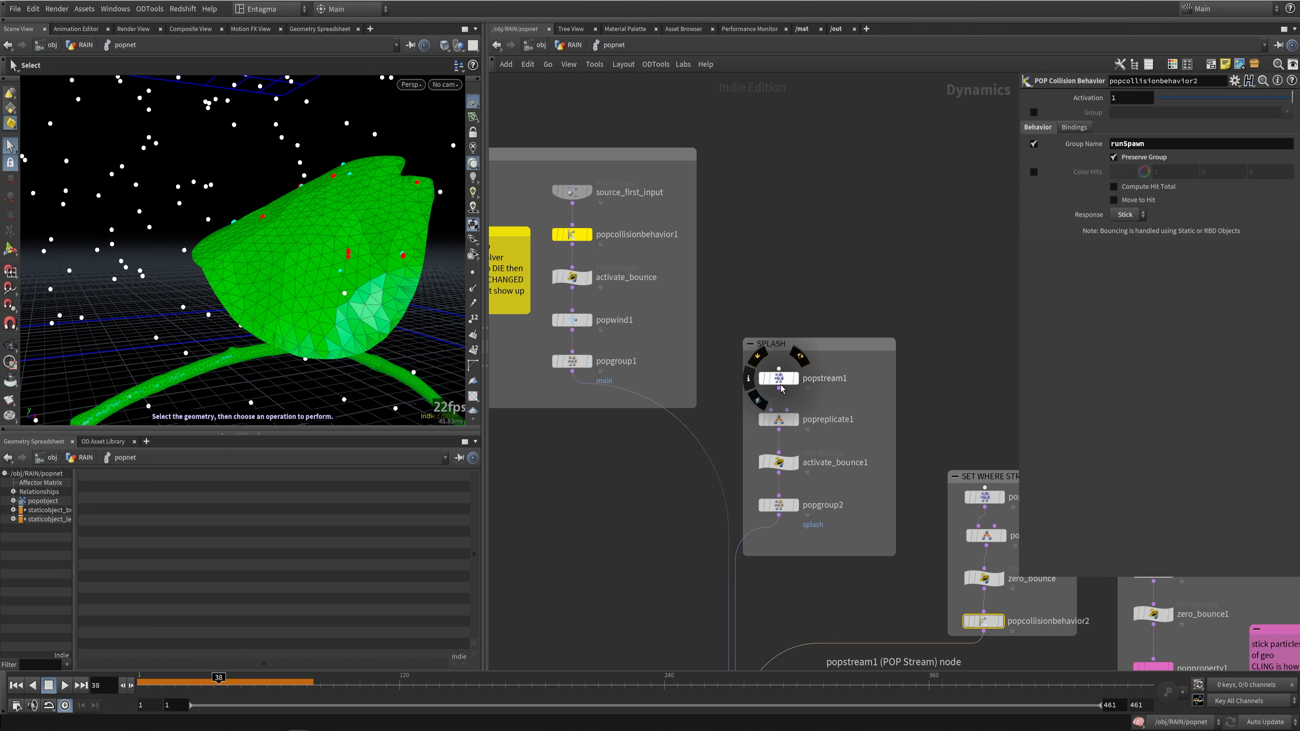
left_click(781, 384)
left_click(778, 420)
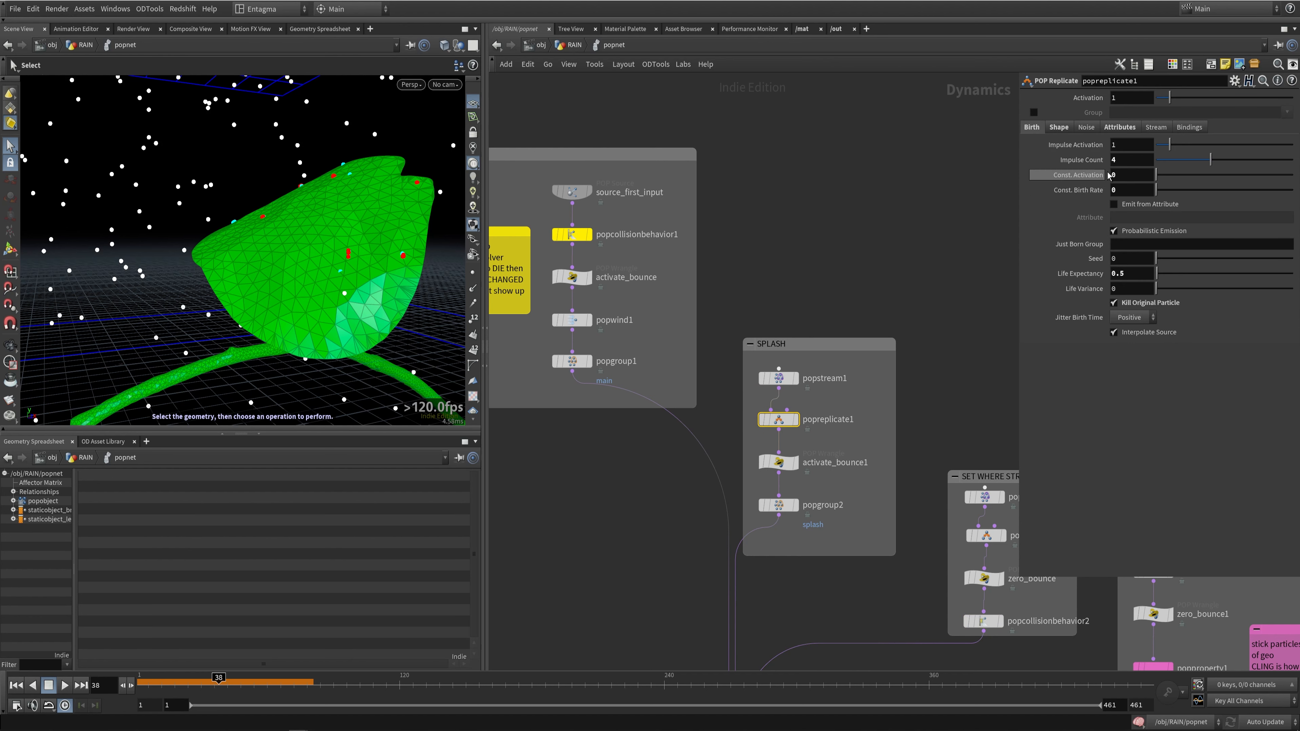
left_click(1116, 160)
Step: Recheck popstream2's source group and popreplicate2's impulse count in the SET WHERE STREAMS EMIT group
middle_click_drag(923, 329, 731, 228)
left_click_drag(814, 375, 798, 362)
left_click(778, 383)
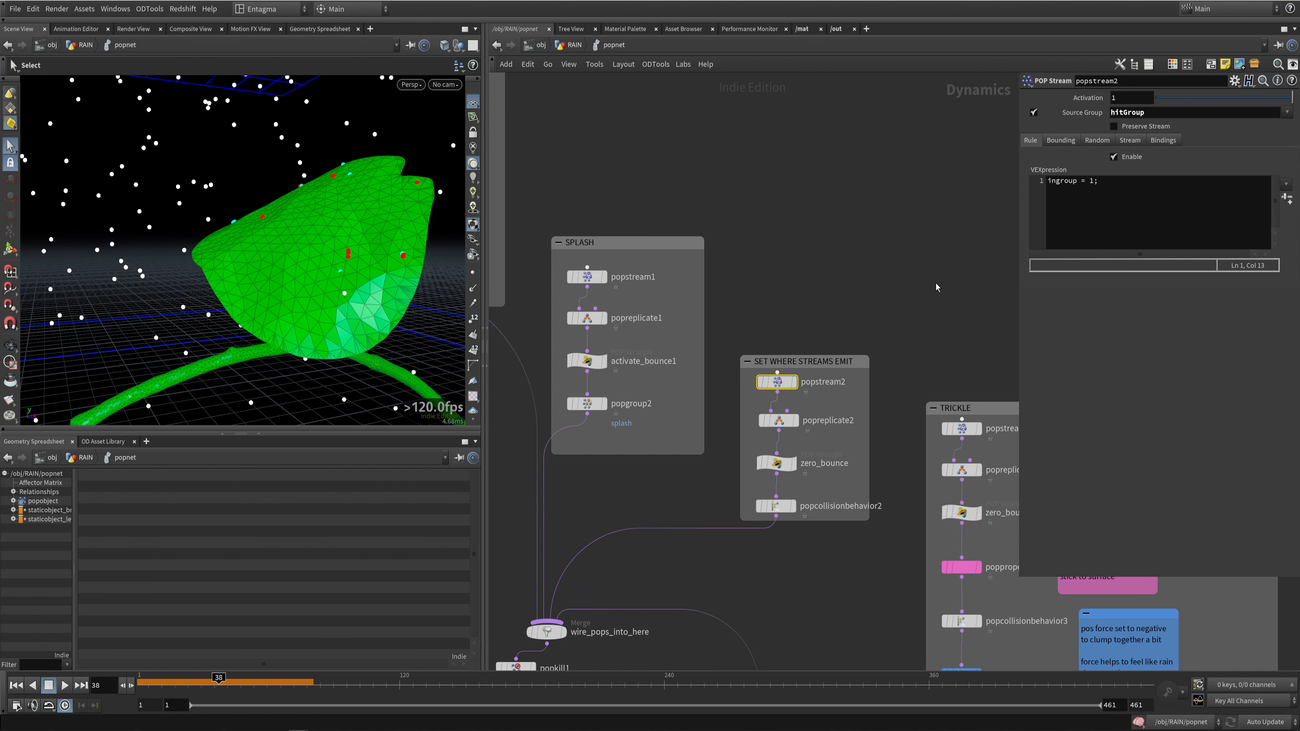
left_click(777, 421)
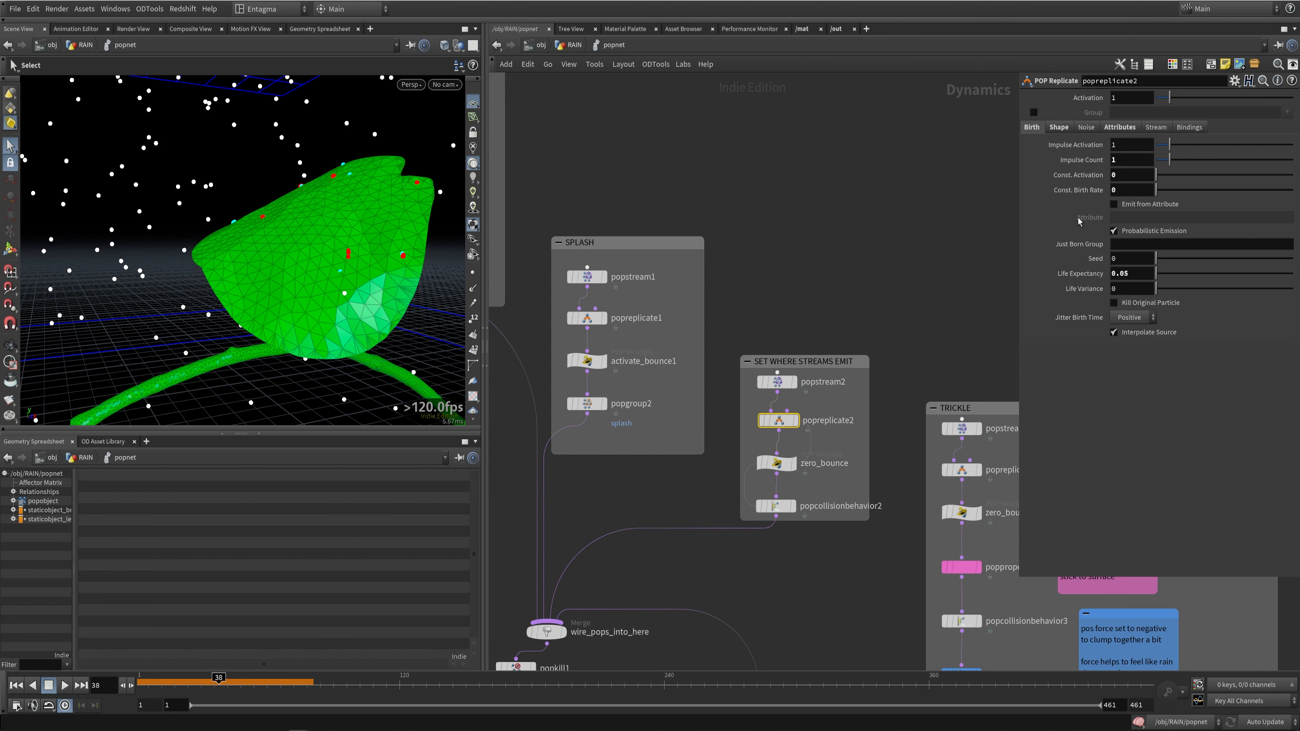
left_click(1126, 165)
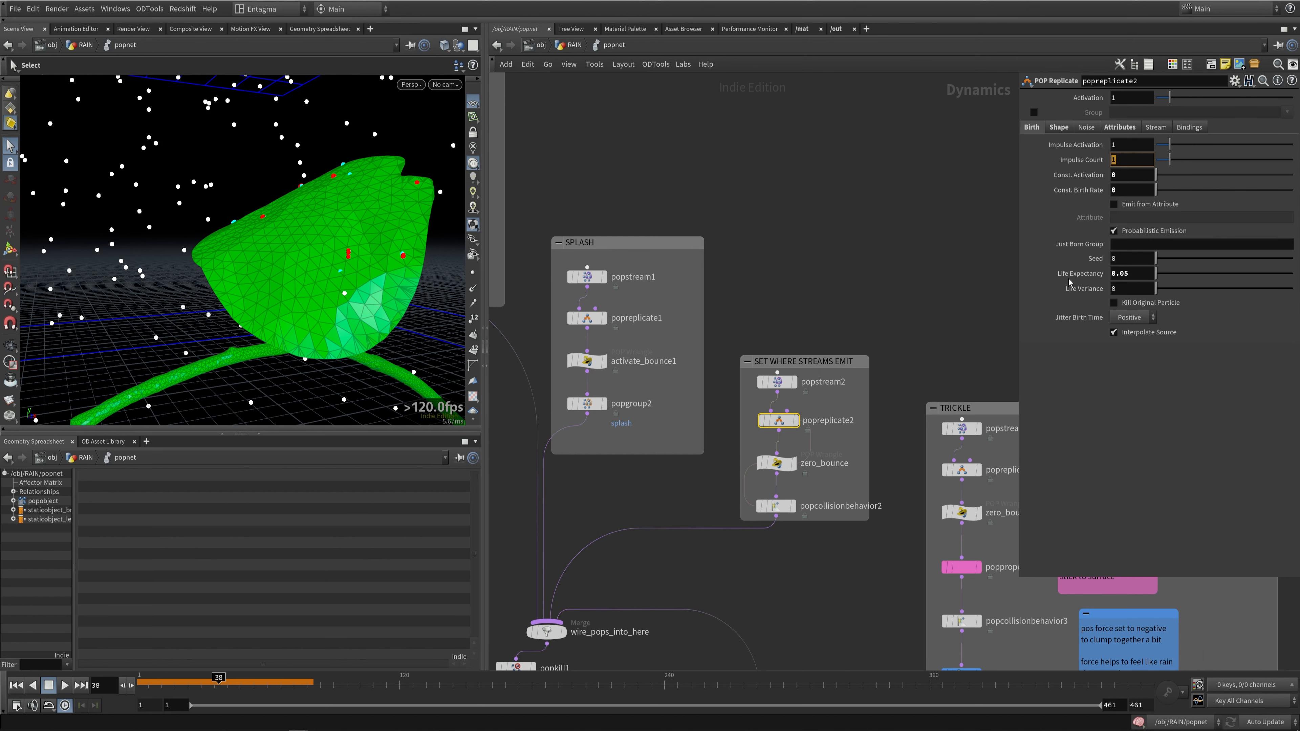
Step: Check popreplicate2's life expectancy, zero_bounce's code and popcollisionbehavior2's group name in the SET WHERE STREAMS EMIT group
left_click(1131, 273)
left_click(777, 463)
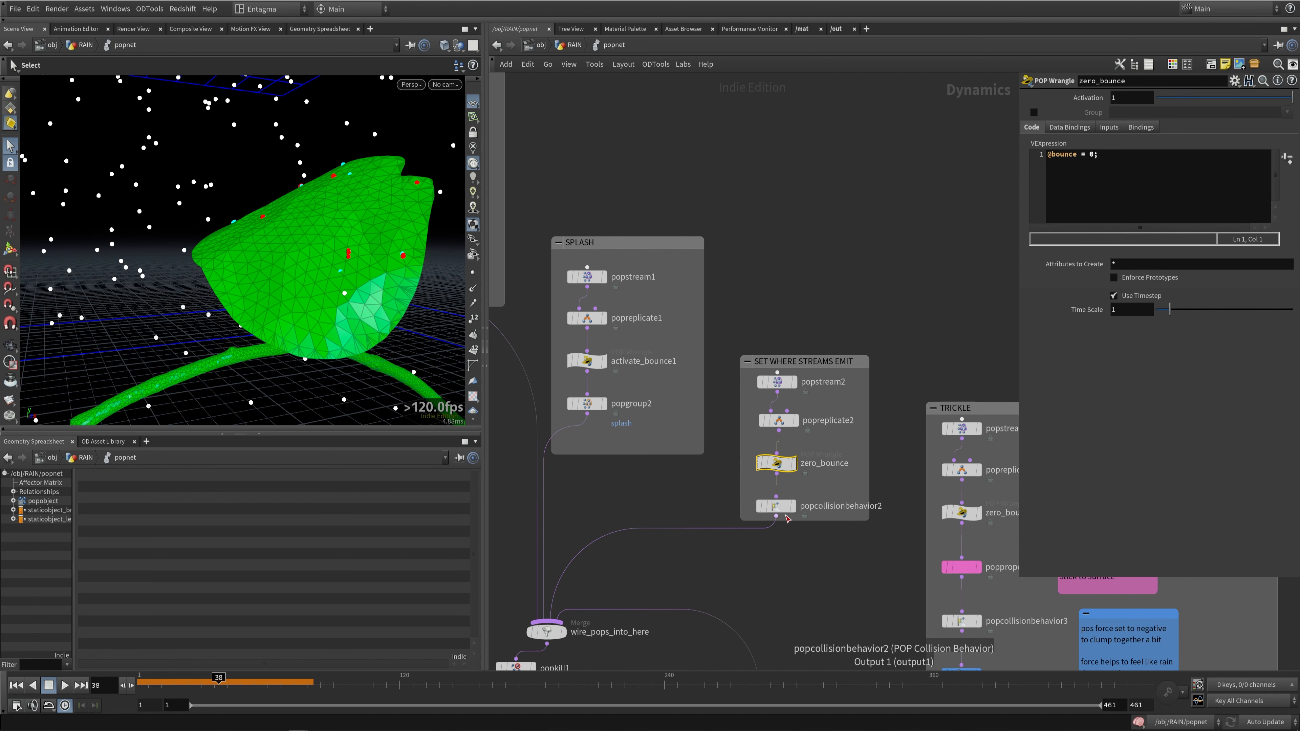
middle_click_drag(777, 507, 716, 474)
left_click(716, 473)
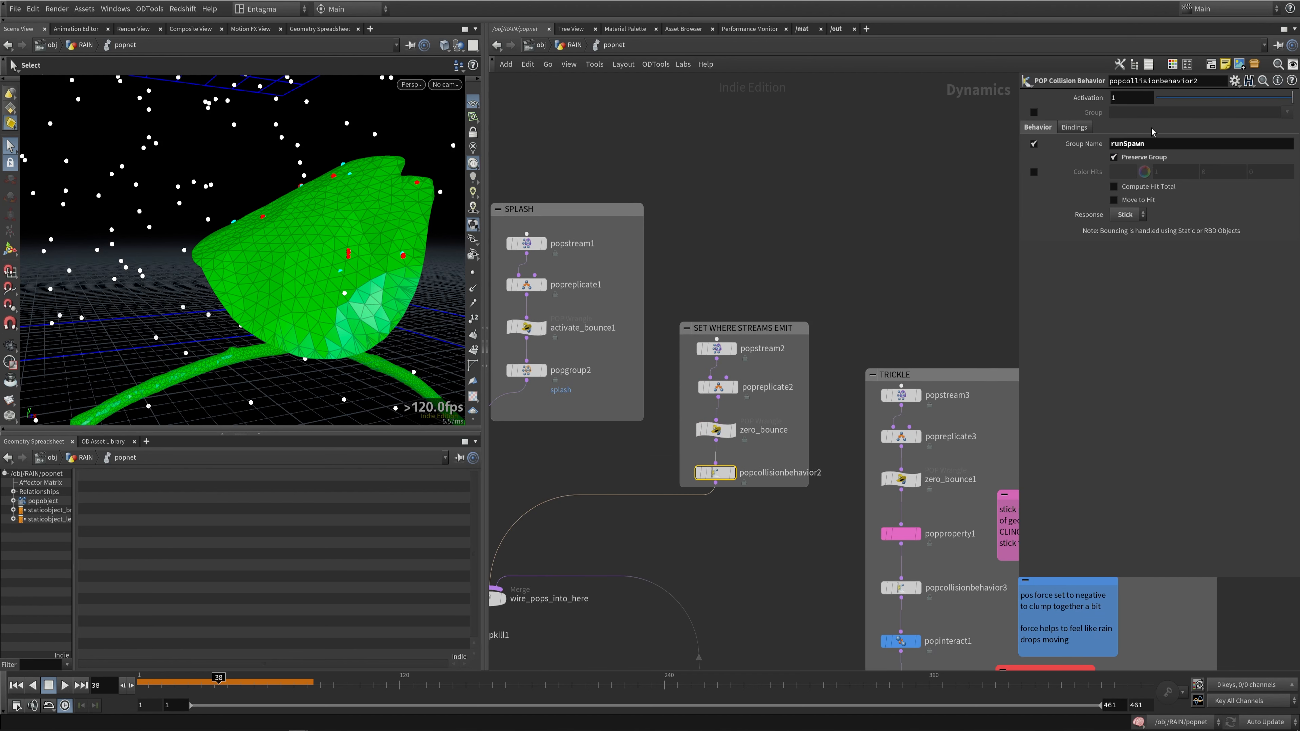
left_click(1134, 144)
Step: Examine the TRICKLE group's popstream3 source group, the hit points close up on the leaf, popreplicate3 and zero_bounce1
middle_click_drag(901, 394, 710, 351)
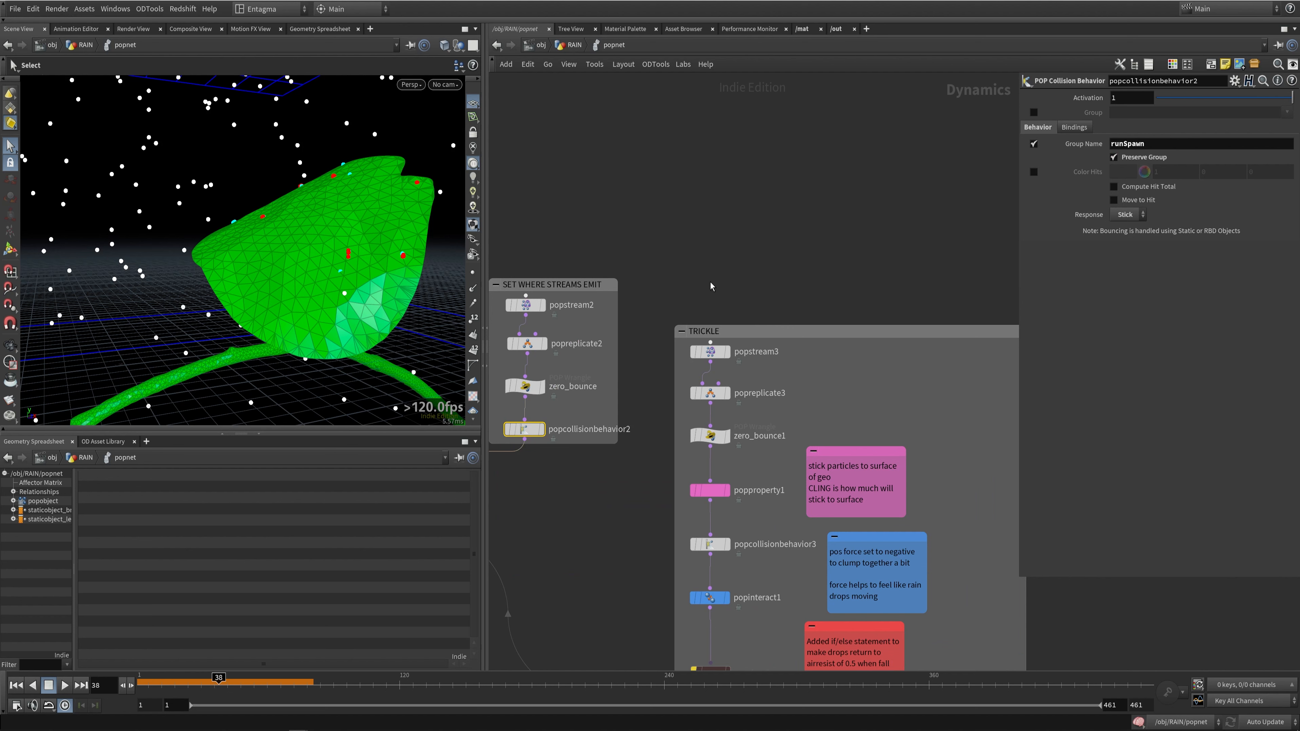
left_click(711, 351)
double_click(1160, 116)
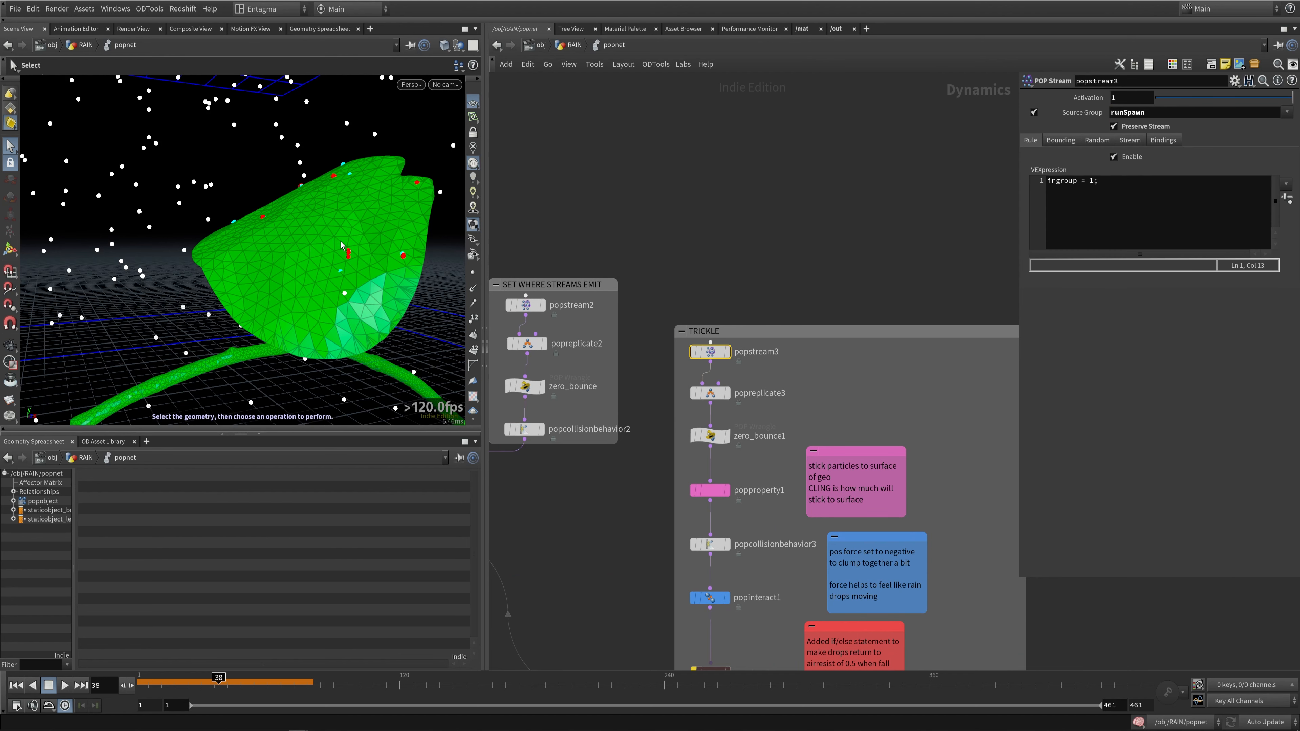
right_click_drag(342, 243, 337, 261, "alt")
middle_click_drag(374, 242, 369, 243, "alt")
left_click_drag(369, 243, 353, 241, "alt")
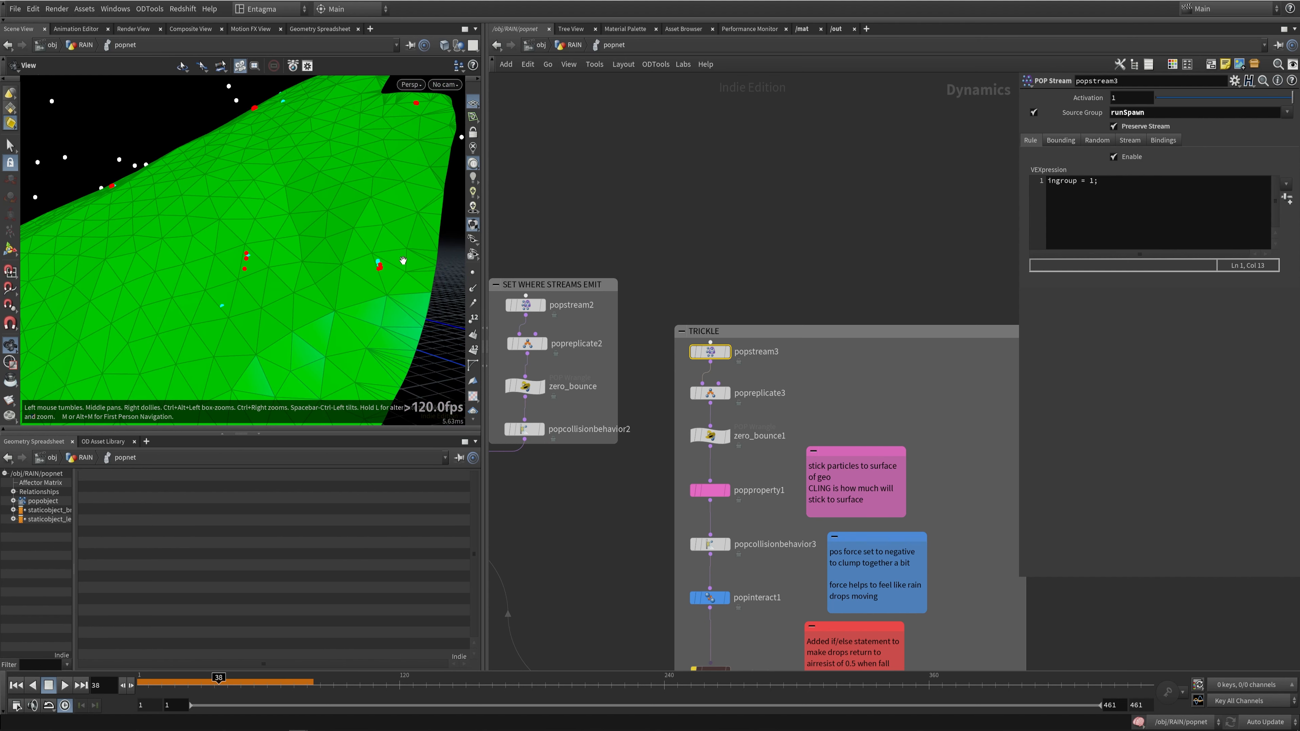
left_click(710, 392)
left_click(714, 435)
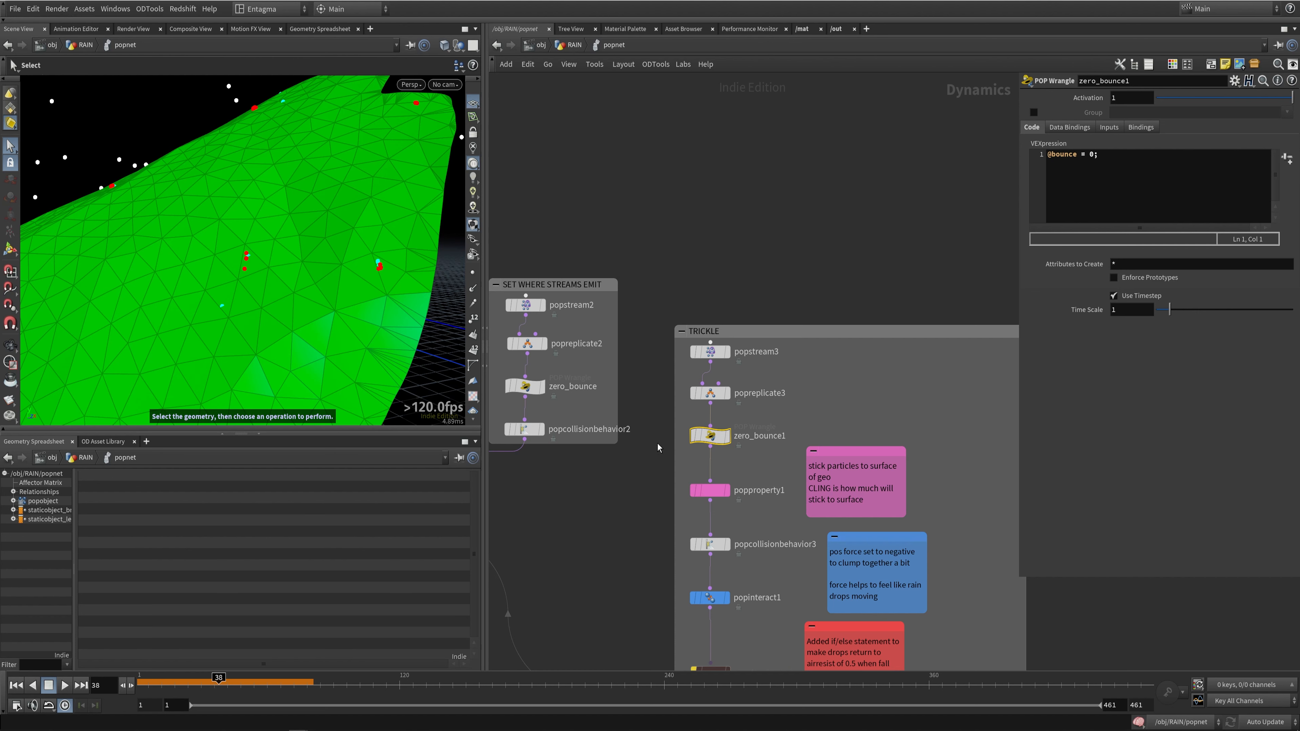
Step: Inspect popproperty1's group, its drag and cling settings, and the VEXpression lines randomizing cling and friction
left_click(701, 491)
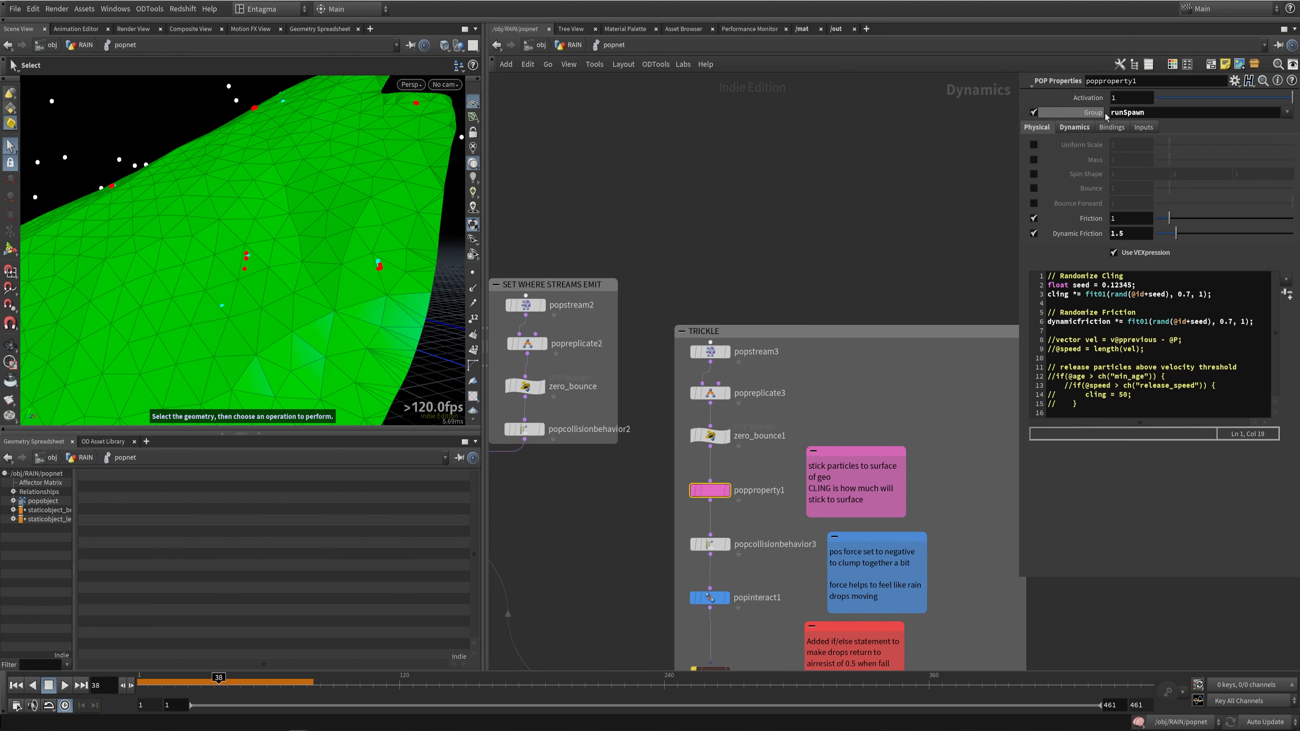
left_click(1074, 128)
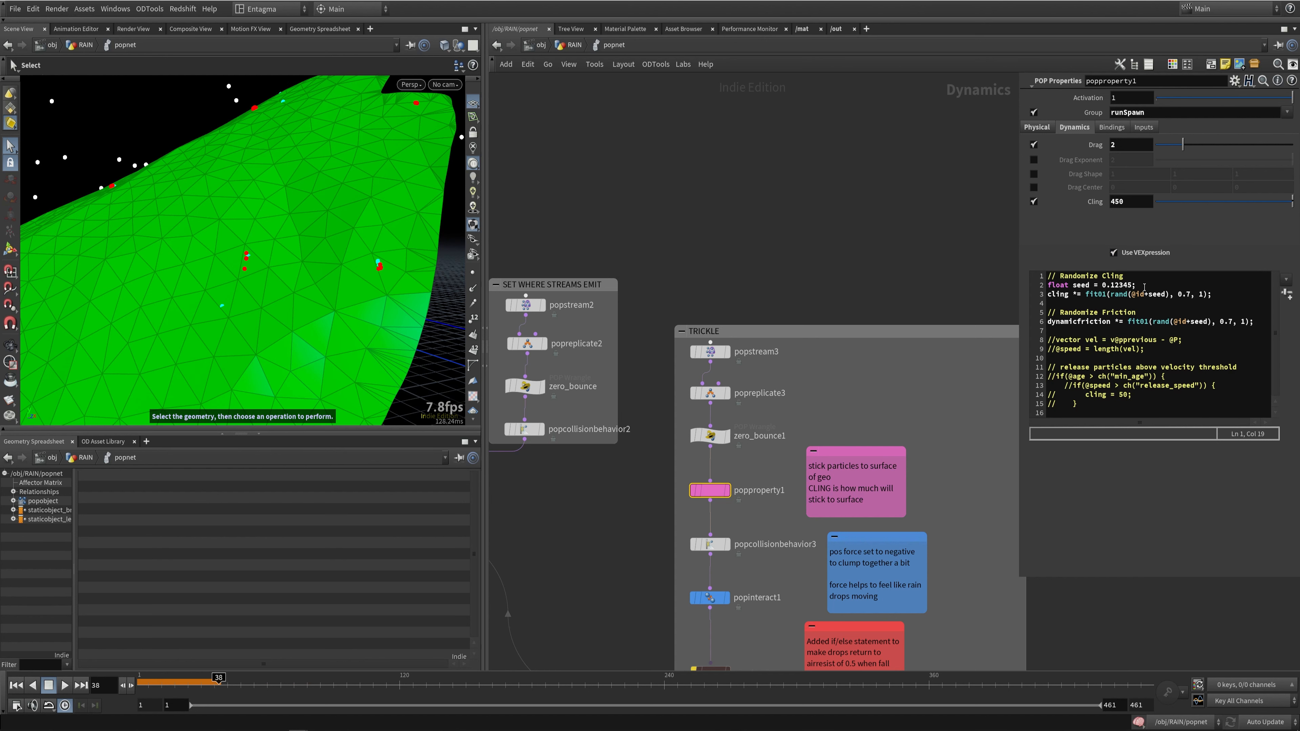
left_click_drag(1144, 287, 1033, 285)
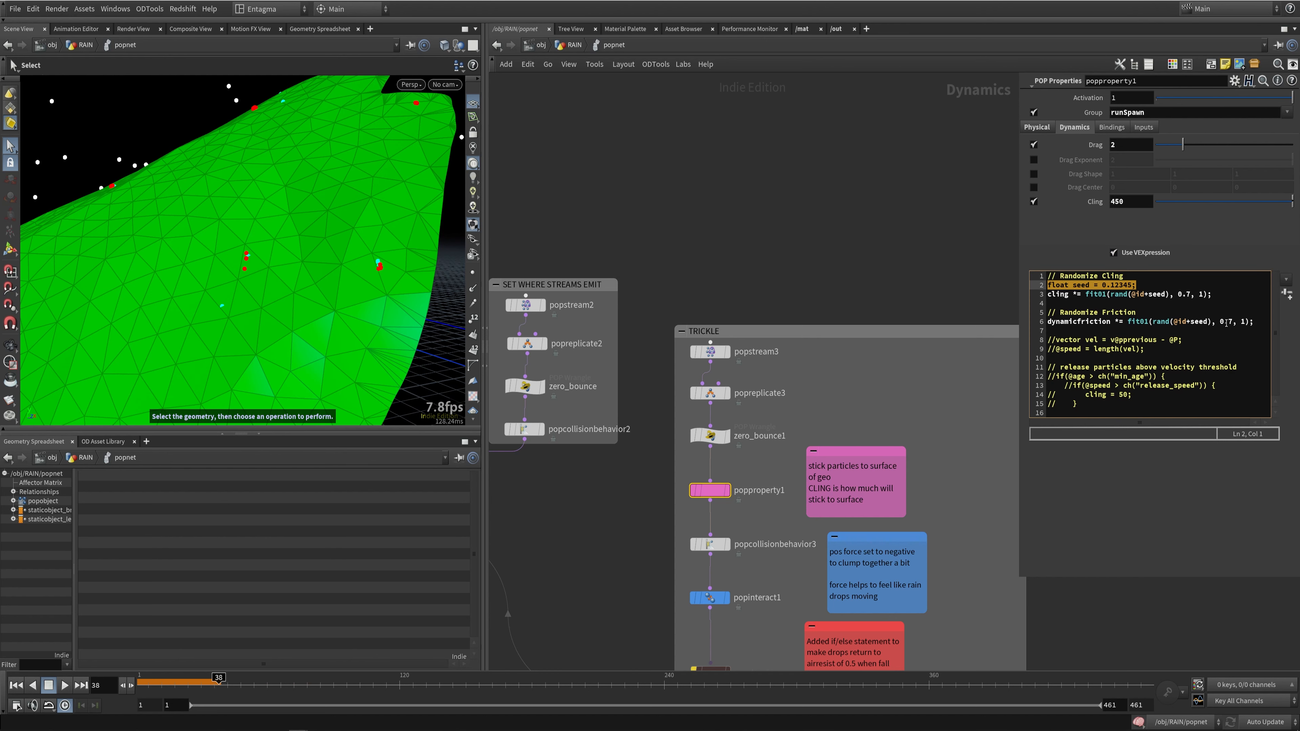
left_click_drag(1241, 322, 1061, 322)
left_click_drag(1145, 295, 1038, 288)
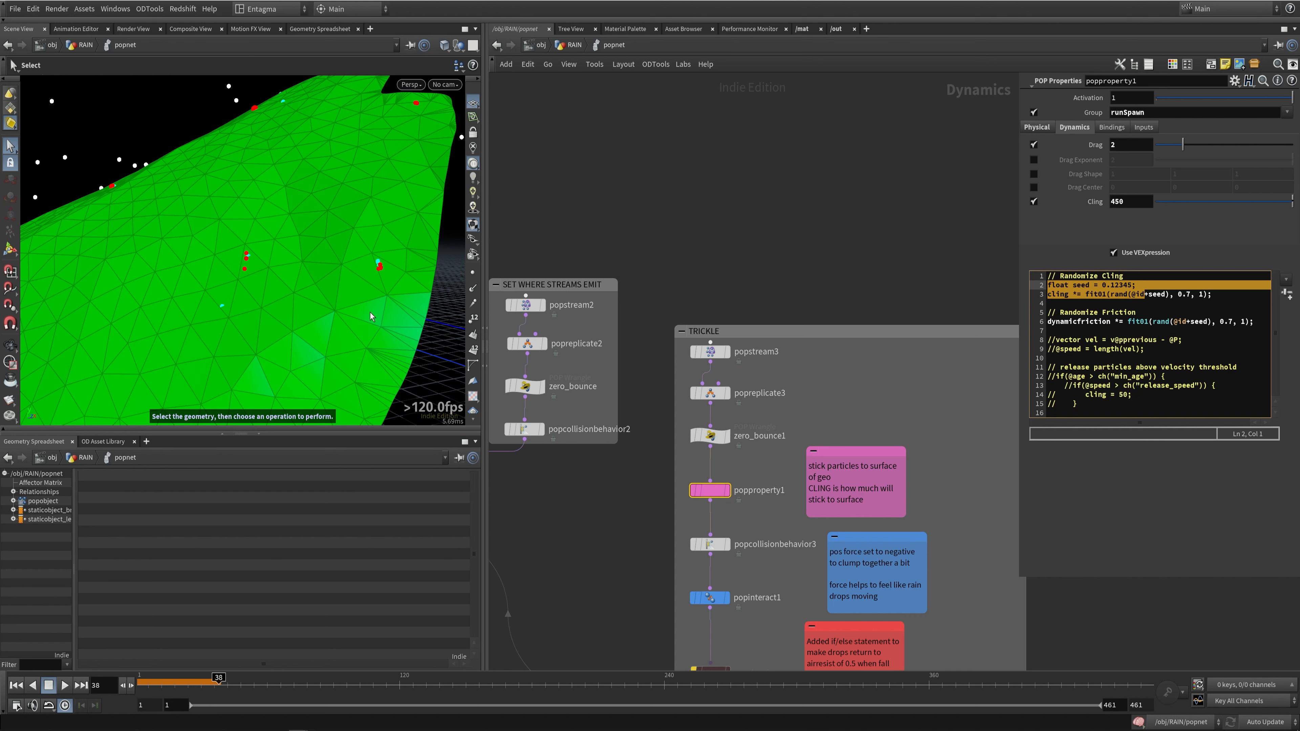
Step: Relate popproperty1's Cling value to the multiplication in its cling expression, and view the whole leaf with its particles
left_click(1119, 202)
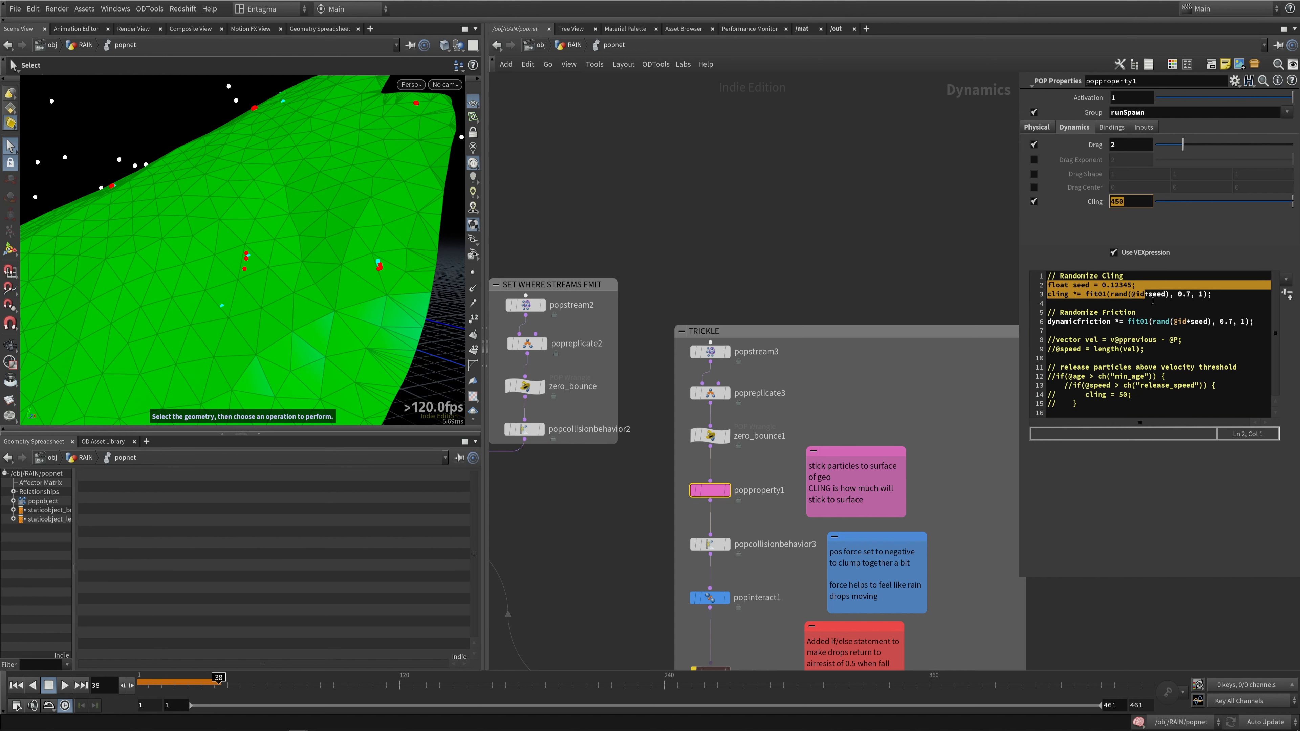
left_click(1147, 296)
left_click_drag(1085, 296, 1074, 295)
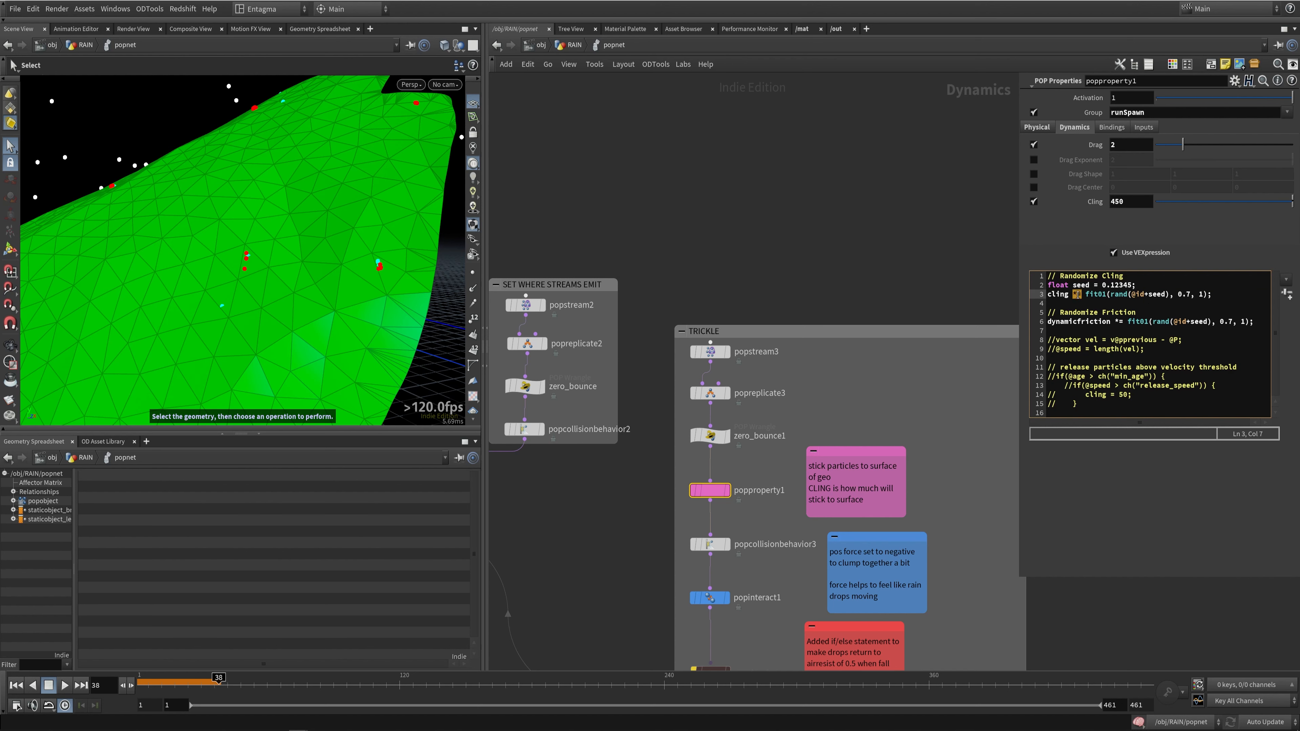
left_click(1103, 296)
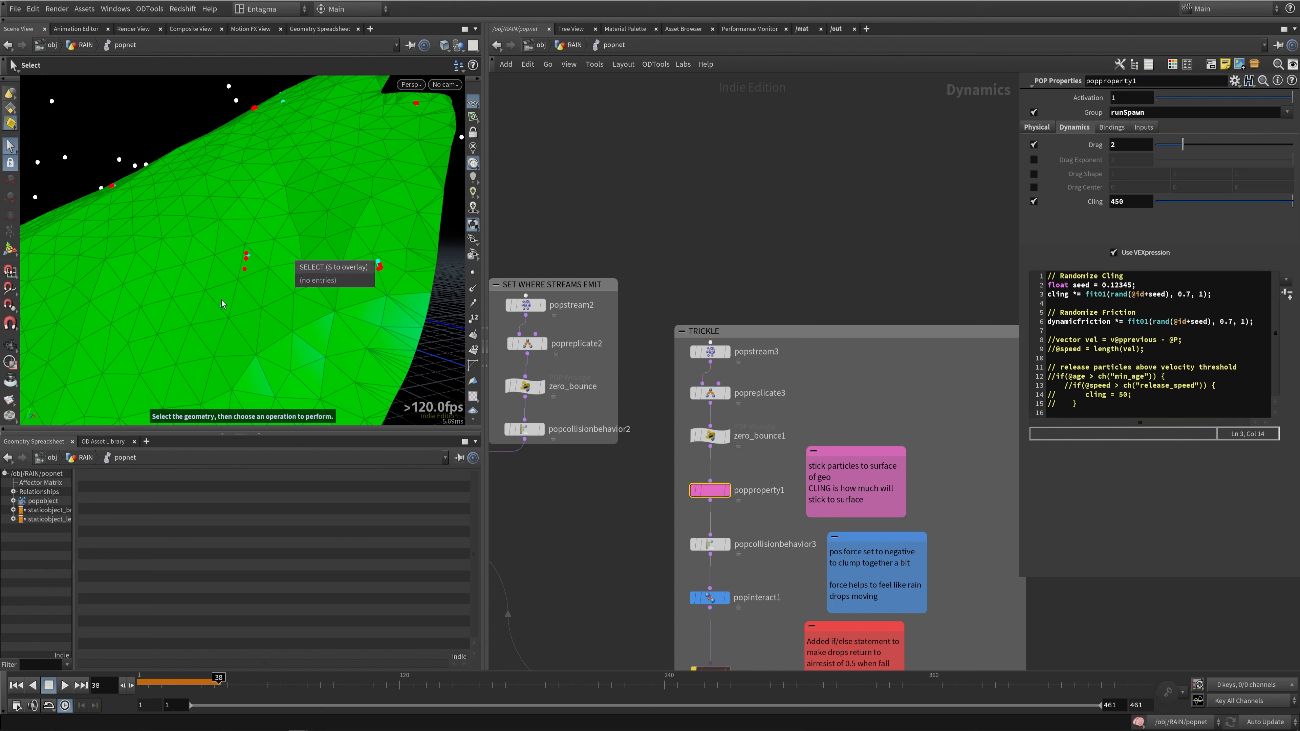
key("Escape")
left_click_drag(231, 297, 288, 310)
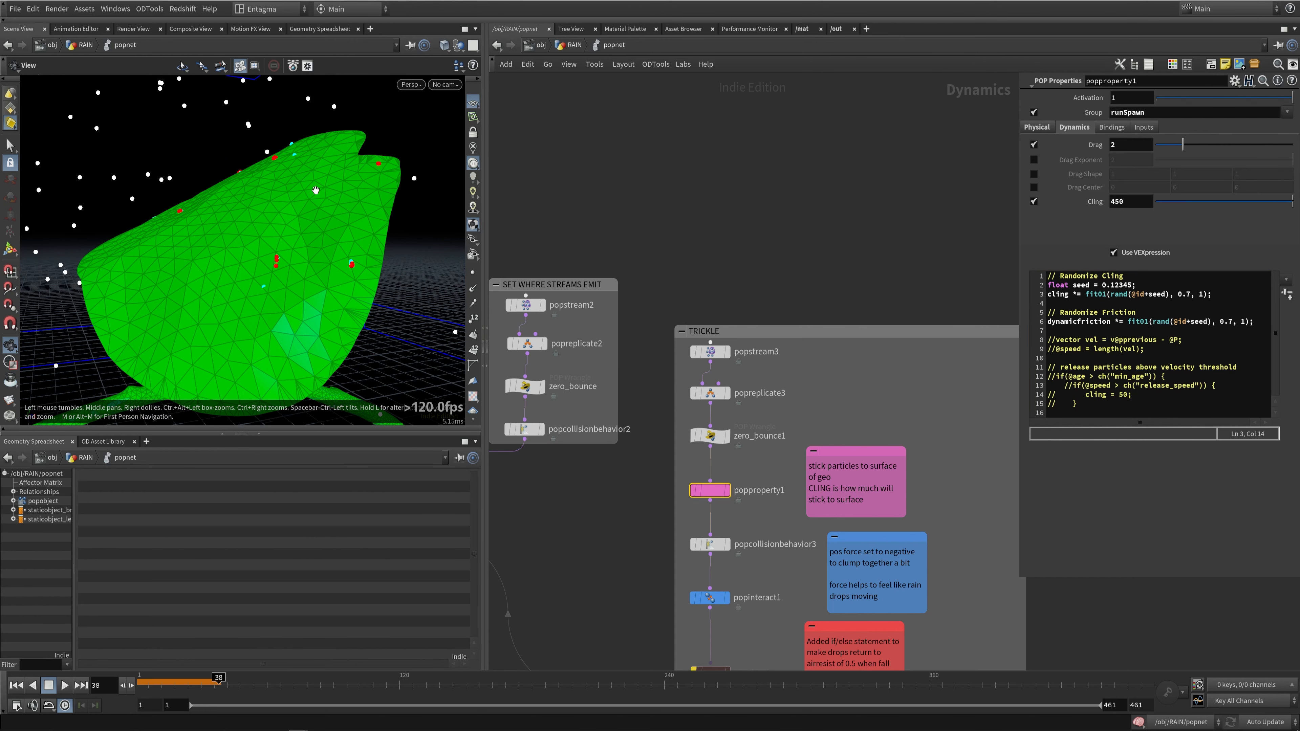
key("s")
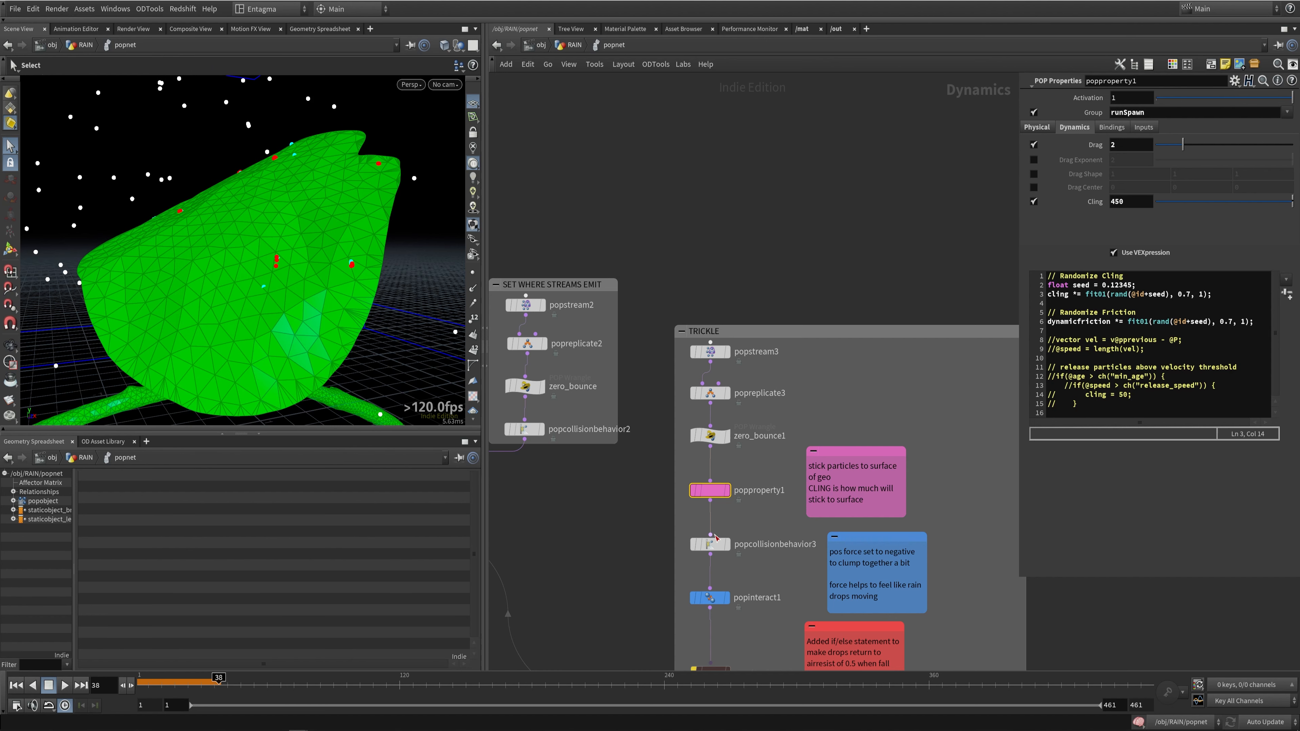
Step: Review popcollisionbehavior3's group name and response, and popinteract1's position and velocity forces
left_click(710, 543)
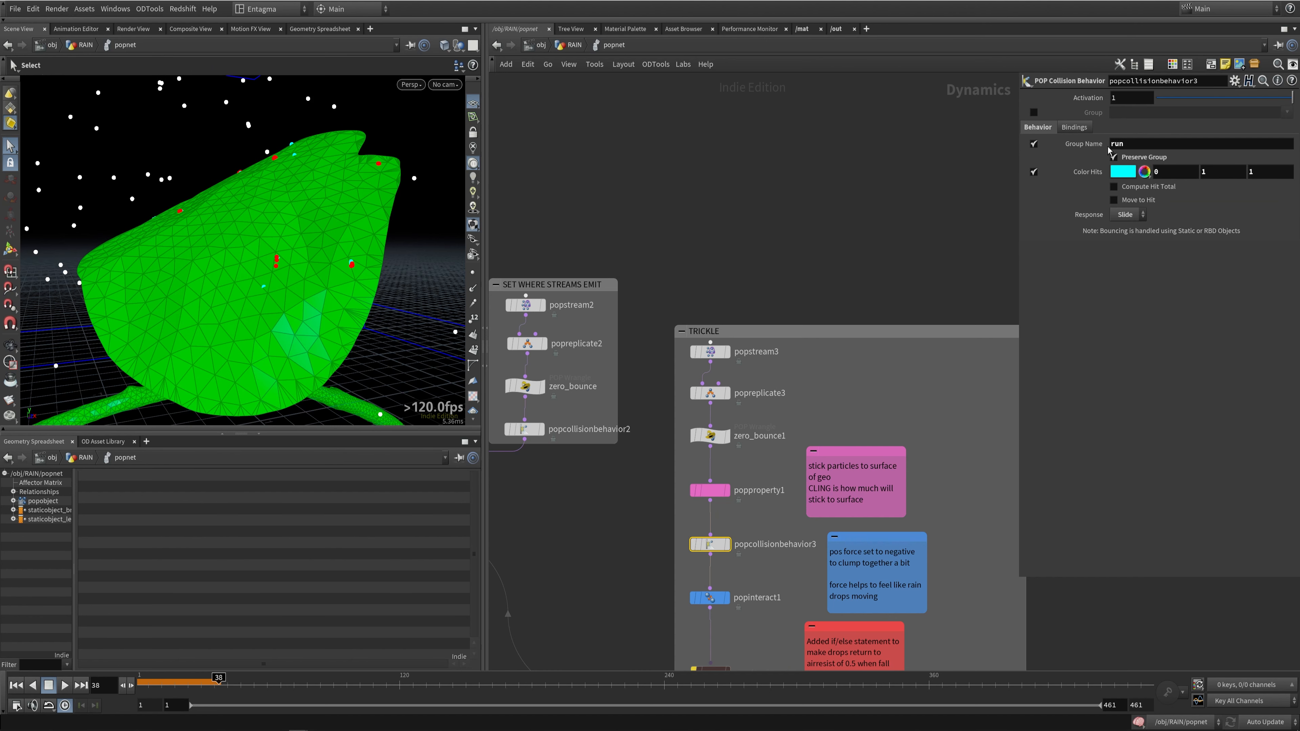
mouse_move(719, 547)
middle_click_drag(722, 596, 723, 468)
left_click(721, 467)
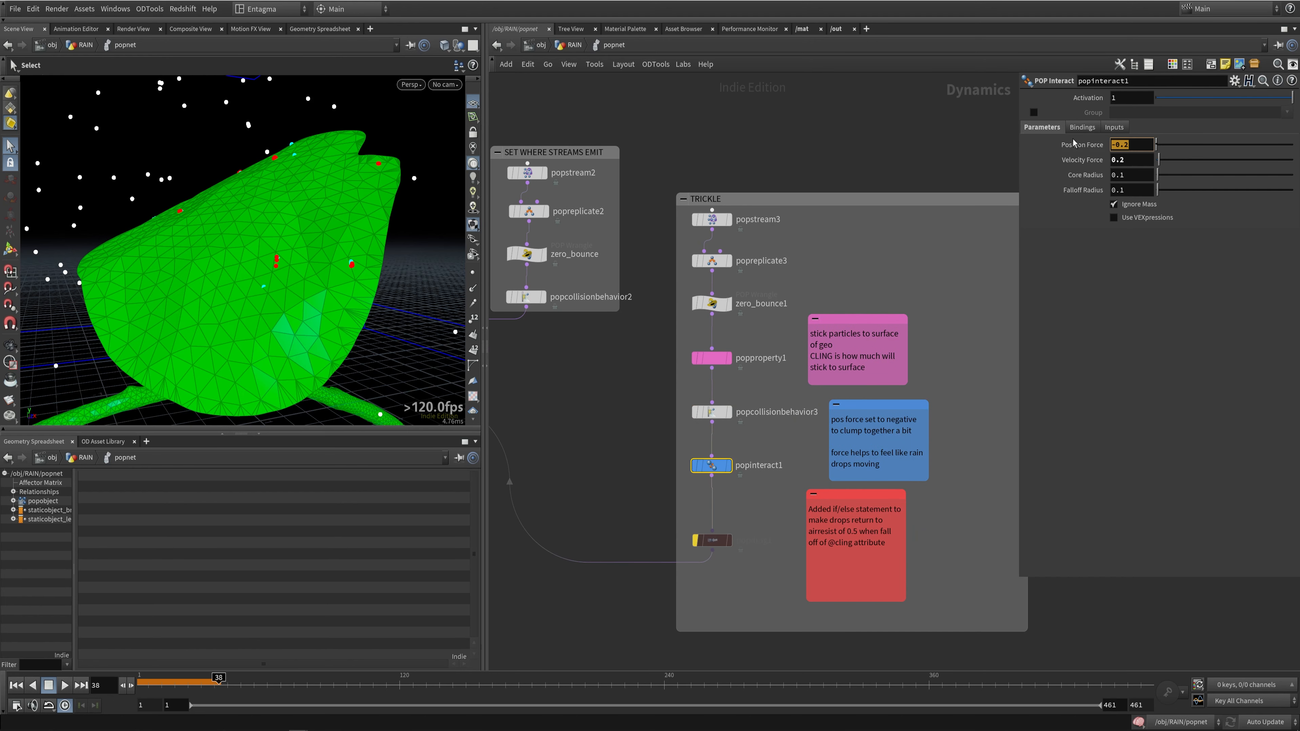
left_click(1130, 165)
left_click(1130, 146)
Step: Follow the streams to the wire_pops_into_here merge and inspect popkill1's bounding box settings
middle_click_drag(601, 442, 811, 370)
scroll(787, 357, "down", 3)
middle_click_drag(757, 320, 842, 351)
scroll(708, 388, "up", 4)
left_click(694, 388)
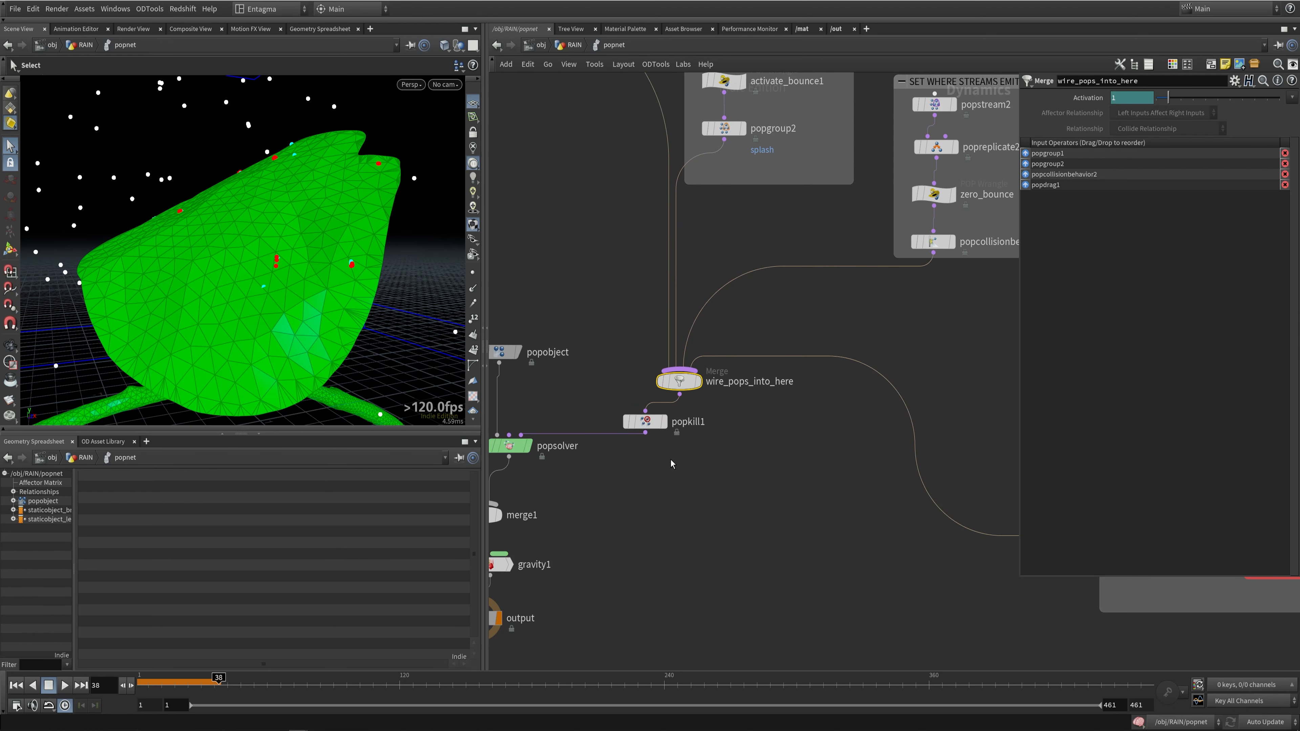
middle_click_drag(668, 422, 743, 398)
left_click(720, 400)
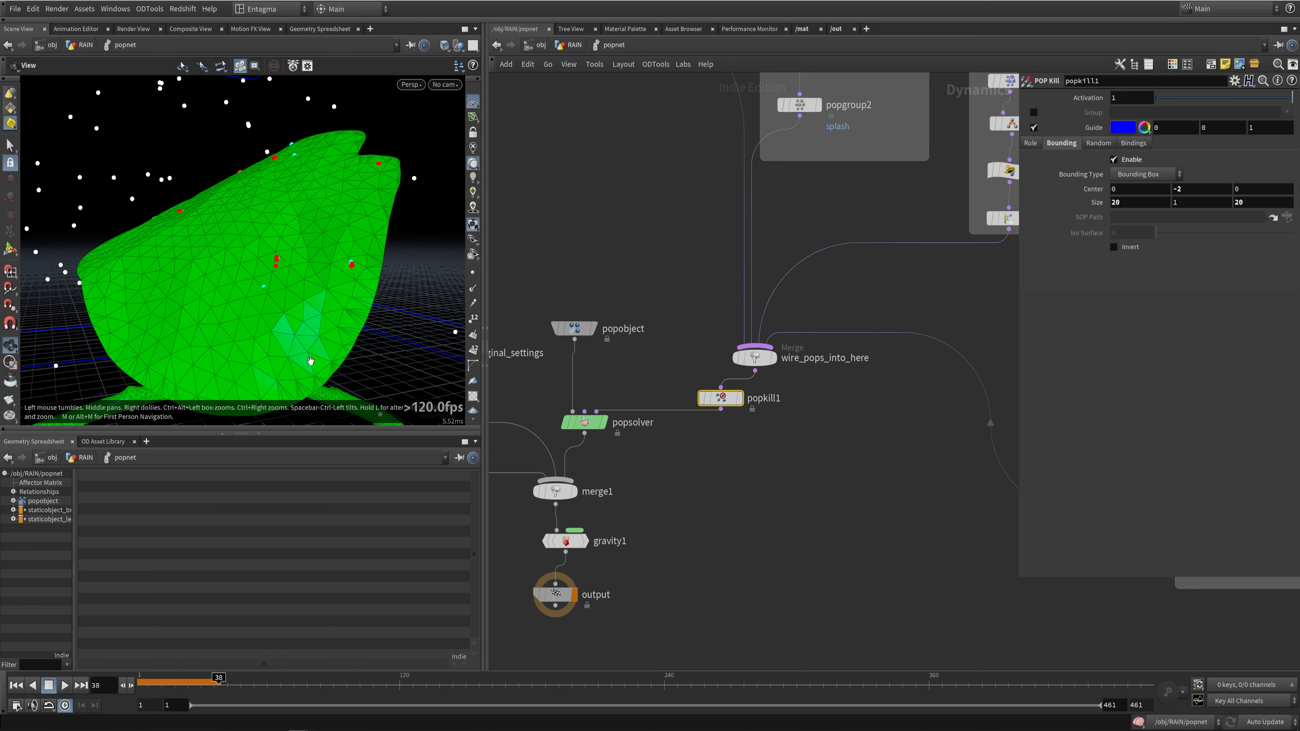
Step: View the popkill1 bounding box guide beneath the branch and advance the simulation to frame 80
right_click_drag(335, 334, 309, 361, "alt")
middle_click_drag(310, 361, 292, 217, "alt")
left_click_drag(292, 217, 282, 331, "alt")
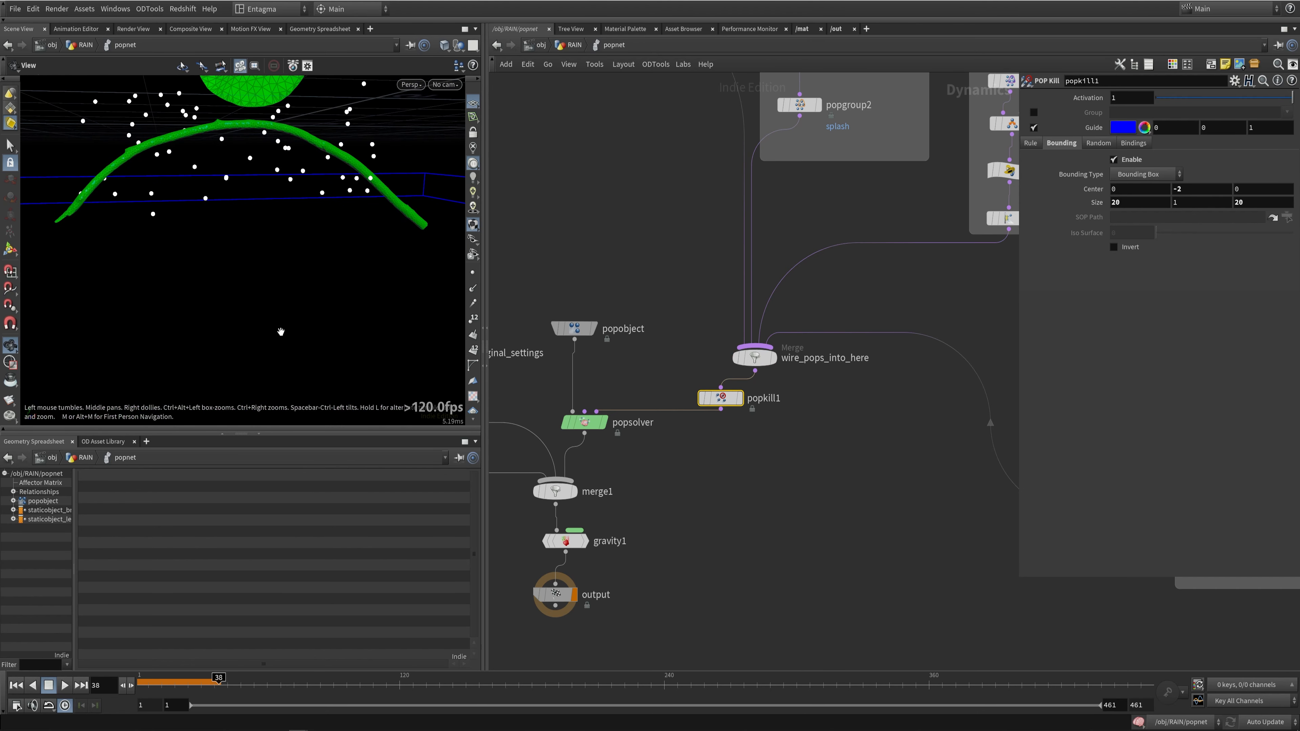
left_click_drag(159, 685, 238, 685)
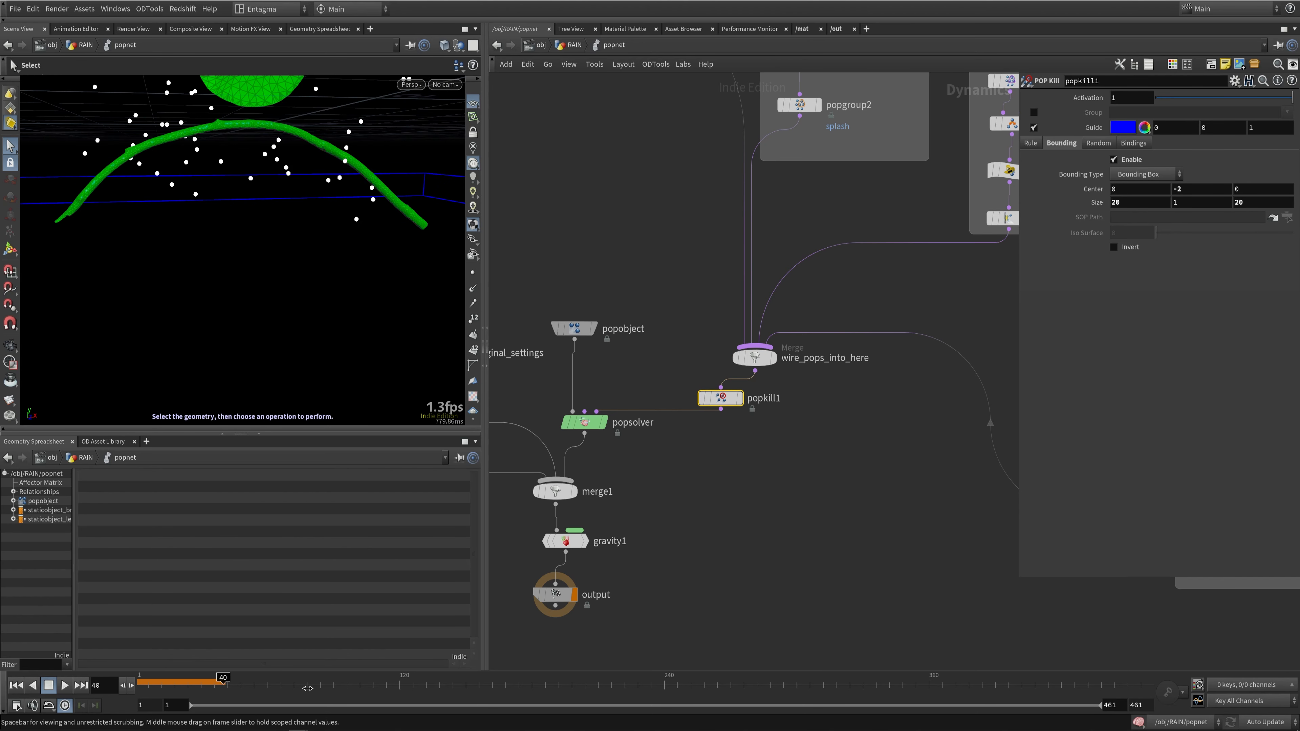
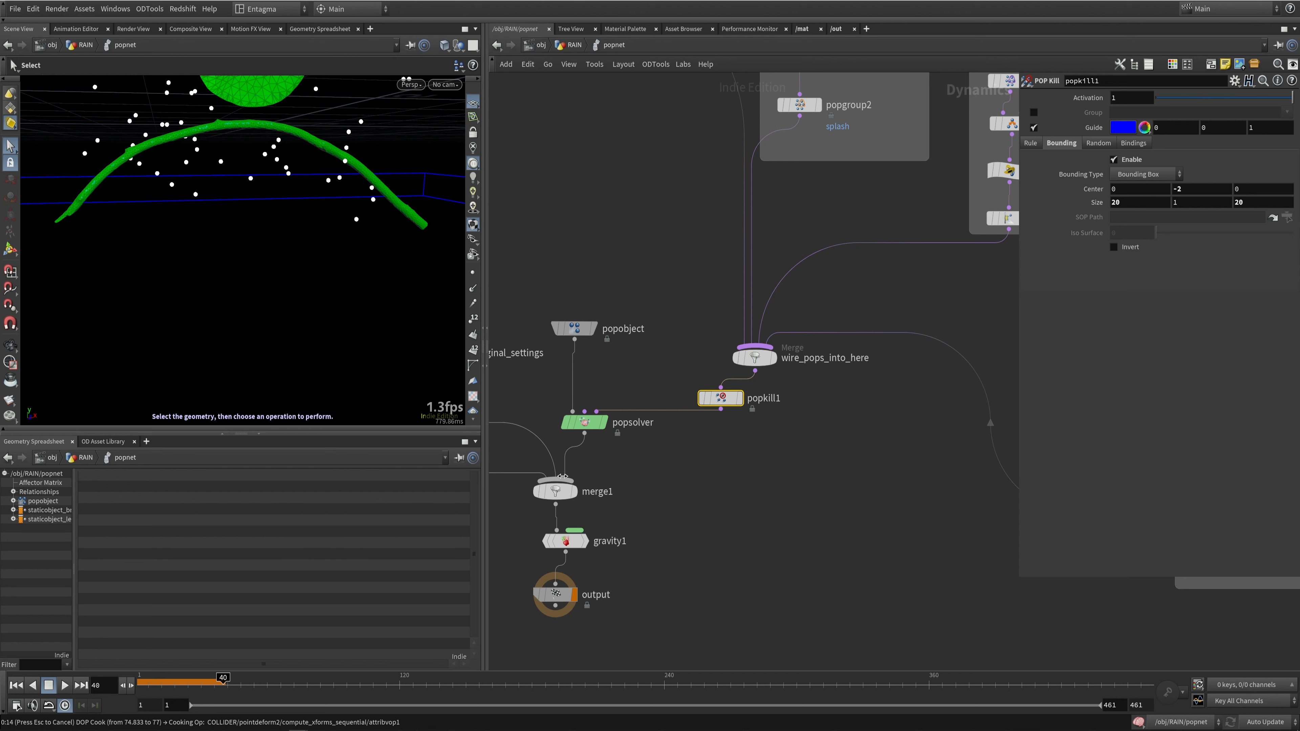
Step: Locate the branch, frog and leaf static object nodes beside merge1
scroll(598, 424, "down", 3)
scroll(654, 426, "up", 4)
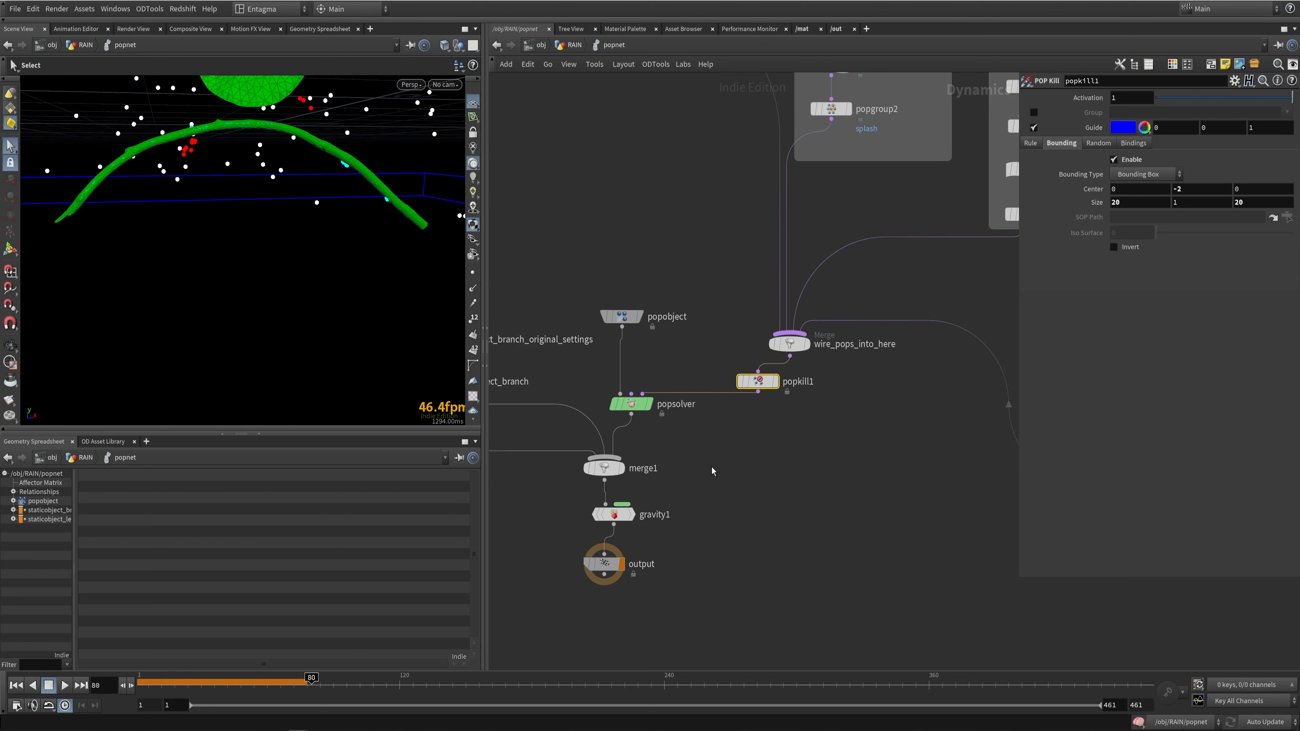
middle_click_drag(620, 431, 776, 435)
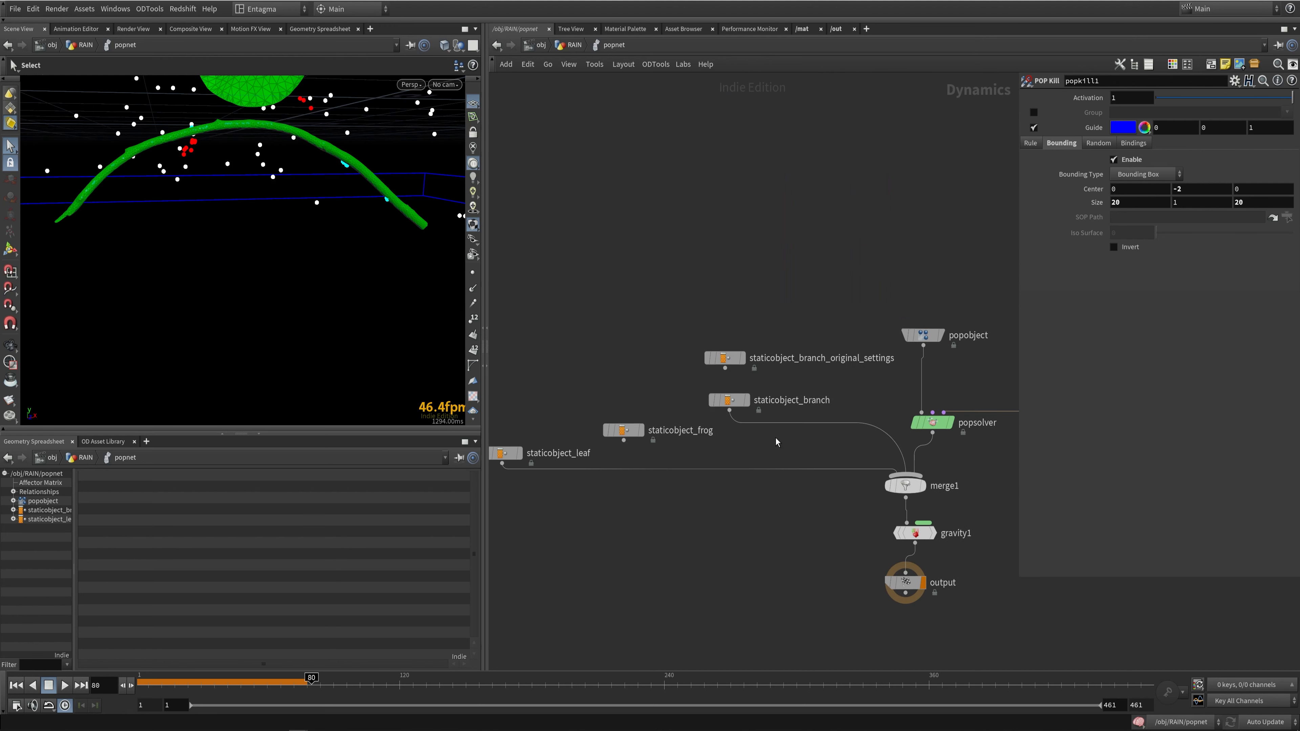
left_click_drag(736, 402, 732, 402)
middle_click_drag(636, 523, 677, 525)
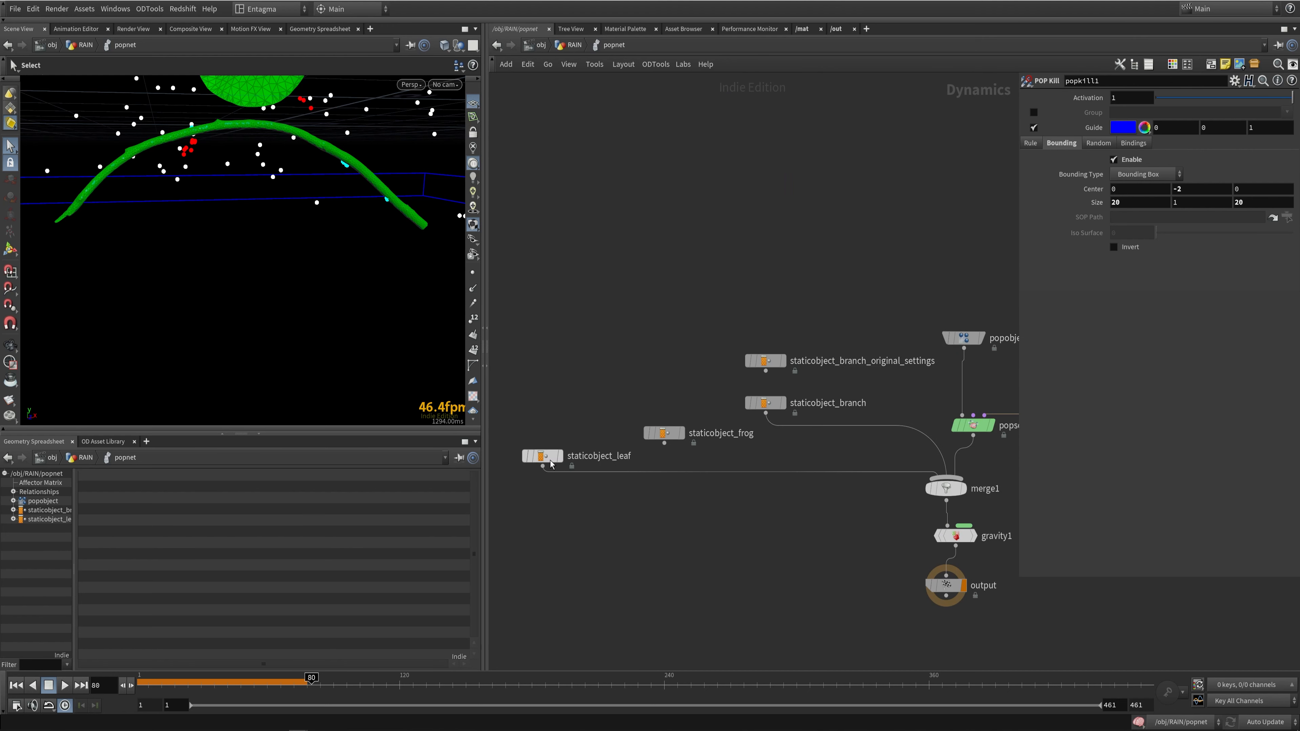
left_click_drag(545, 456, 546, 460)
Step: Add a Static Object node above the existing collider nodes as a demonstration and delete it again
key("Tab")
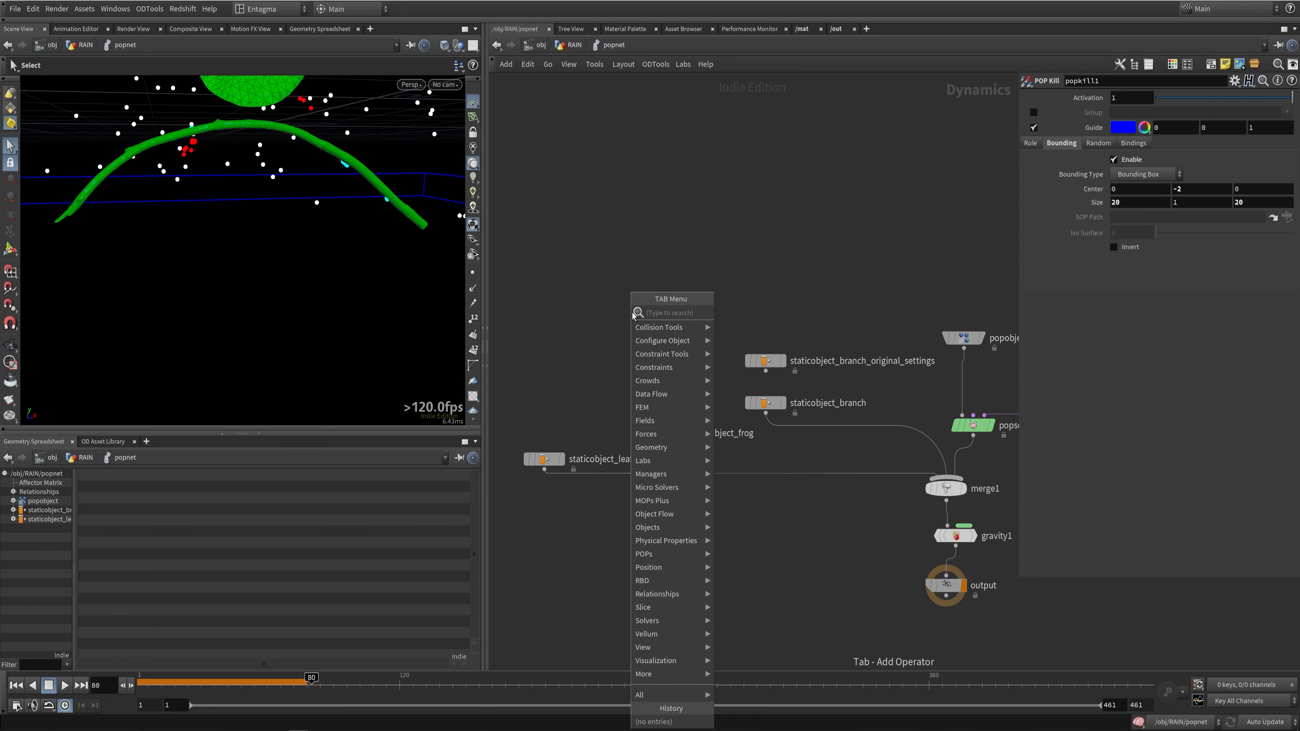
type("stat")
key("Return")
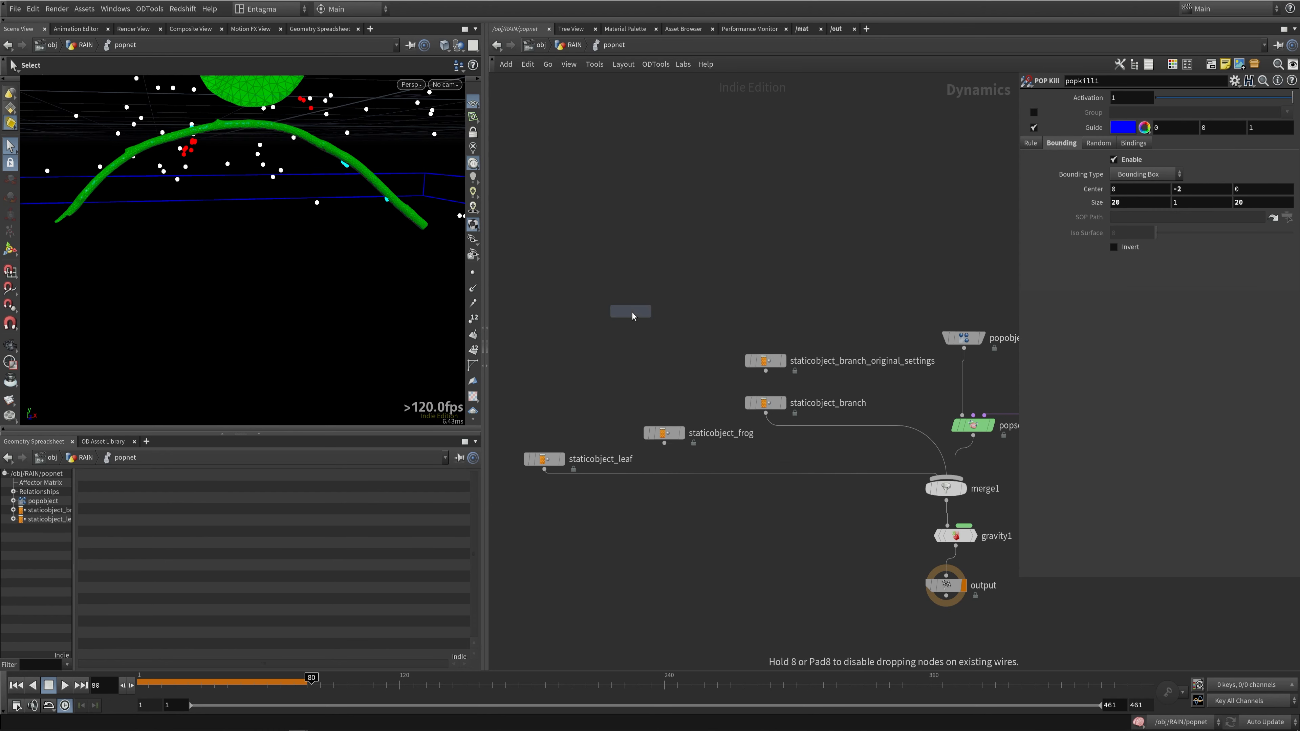
left_click(690, 314)
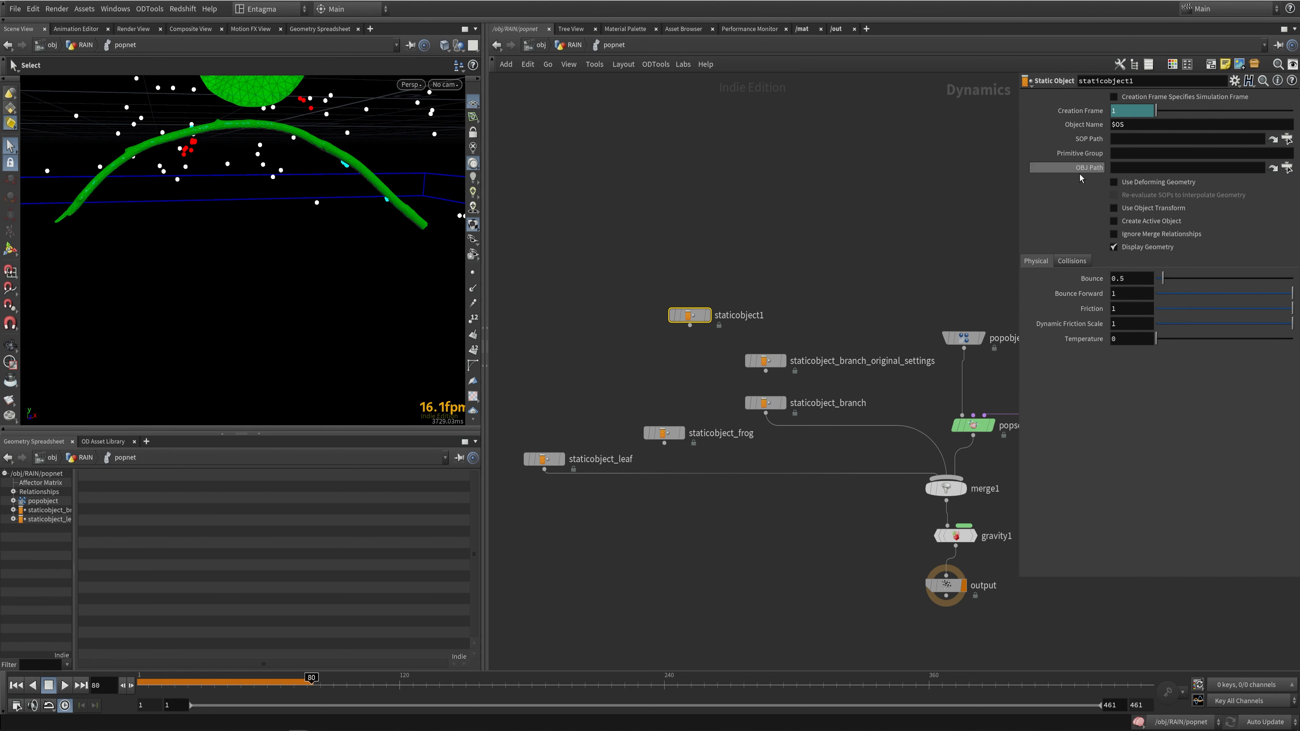
key("Delete")
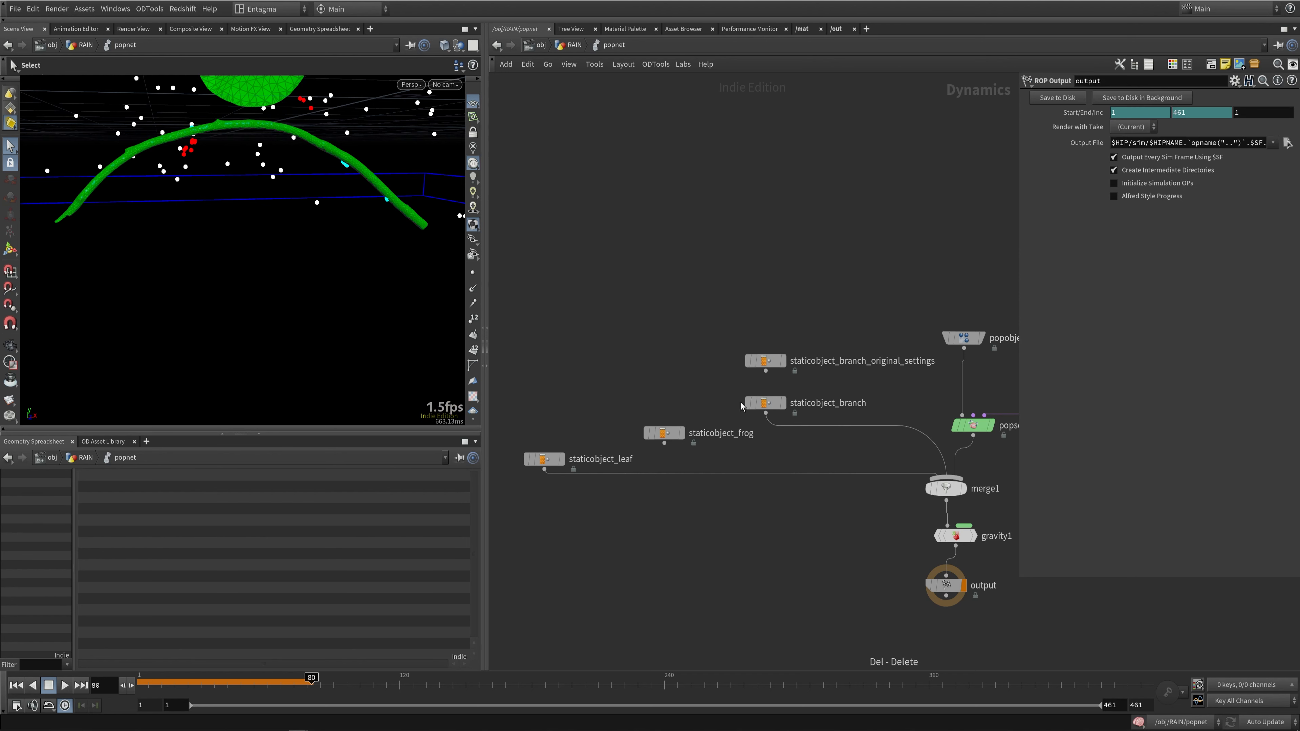
Step: Check the SOP paths of staticobject_branch and staticobject_leaf, and make staticobject_leaf the displayed node
left_click(763, 403)
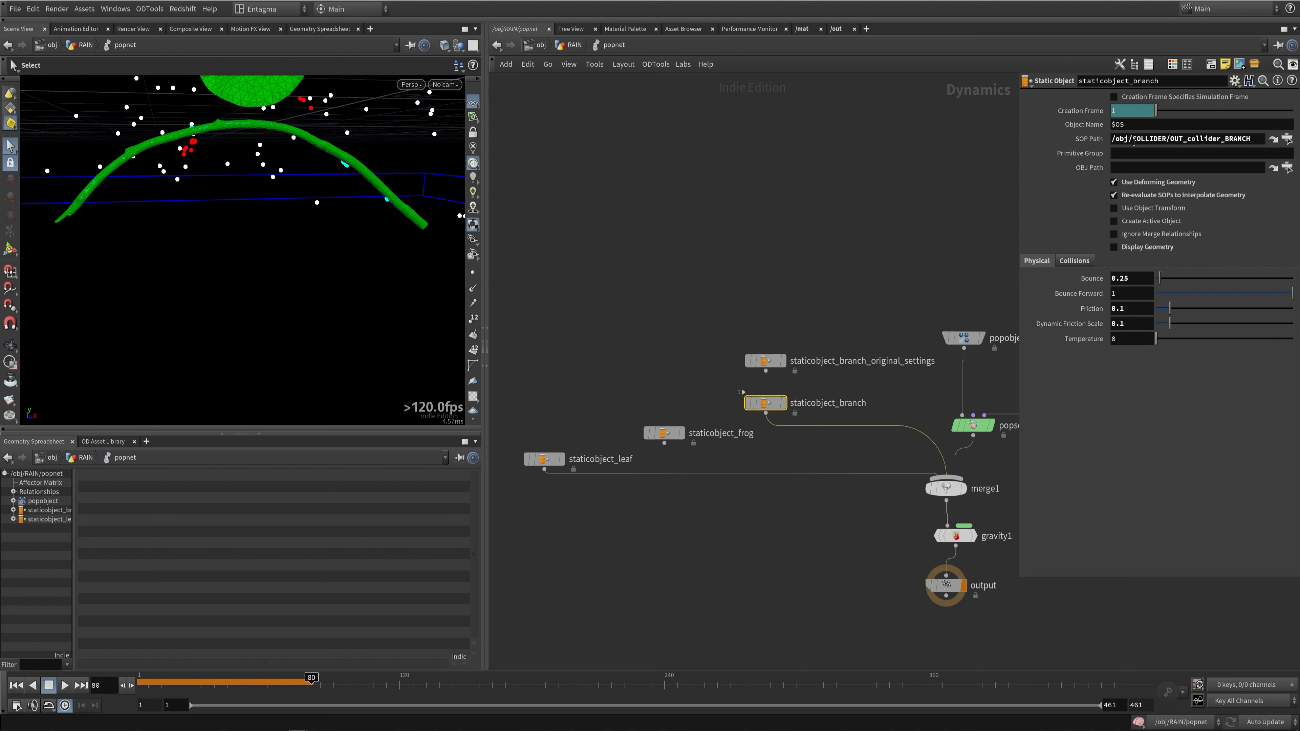
left_click(544, 459)
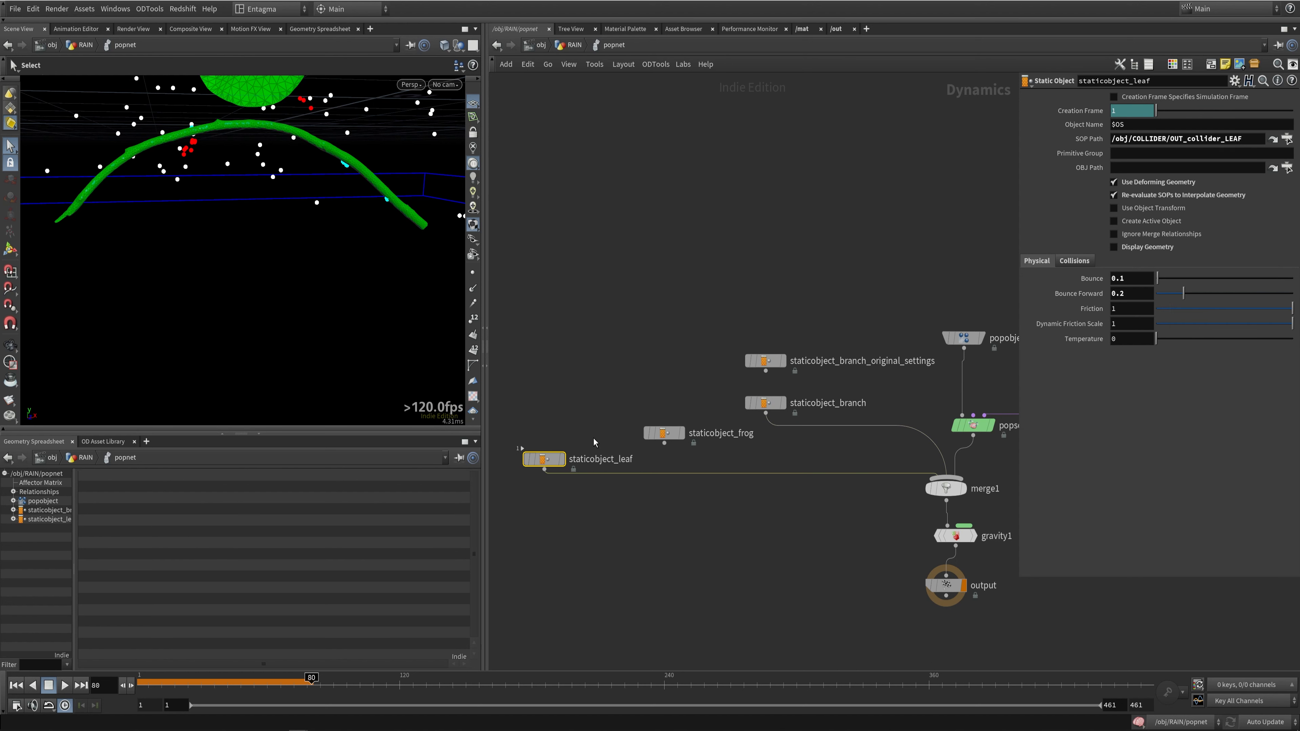
left_click(563, 461)
left_click_drag(299, 225, 326, 308, "alt")
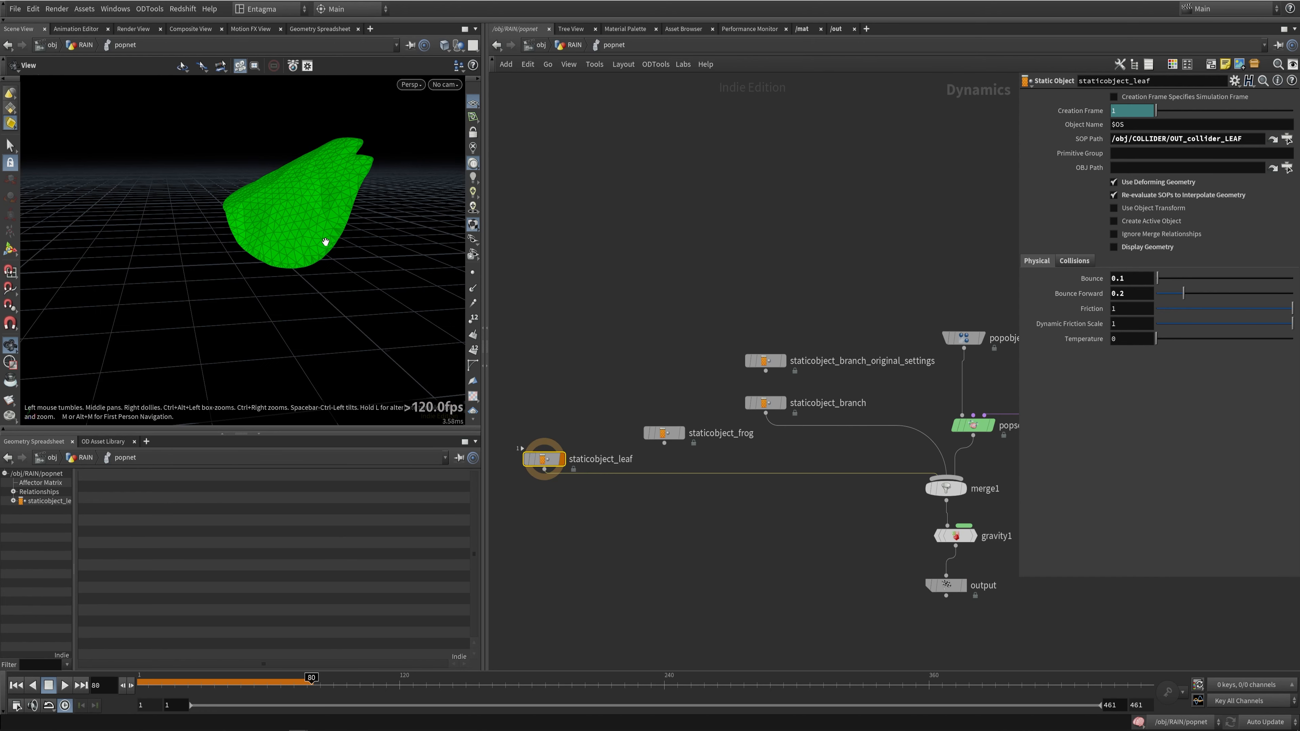
left_click_drag(326, 242, 358, 246, "alt")
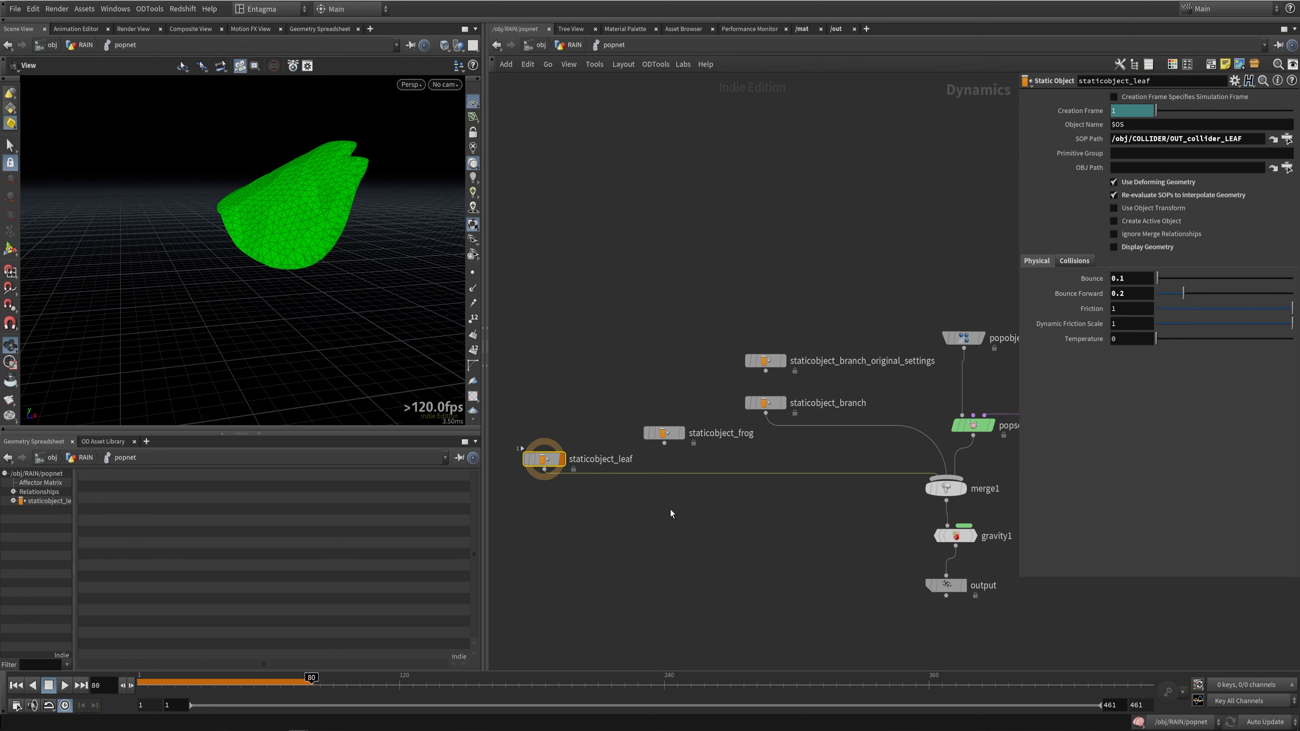
Step: Pick OUT_collider_LEAF in COLLIDER as staticobject_leaf's SOP path and jump to that node
mouse_move(548, 464)
left_click(1287, 139)
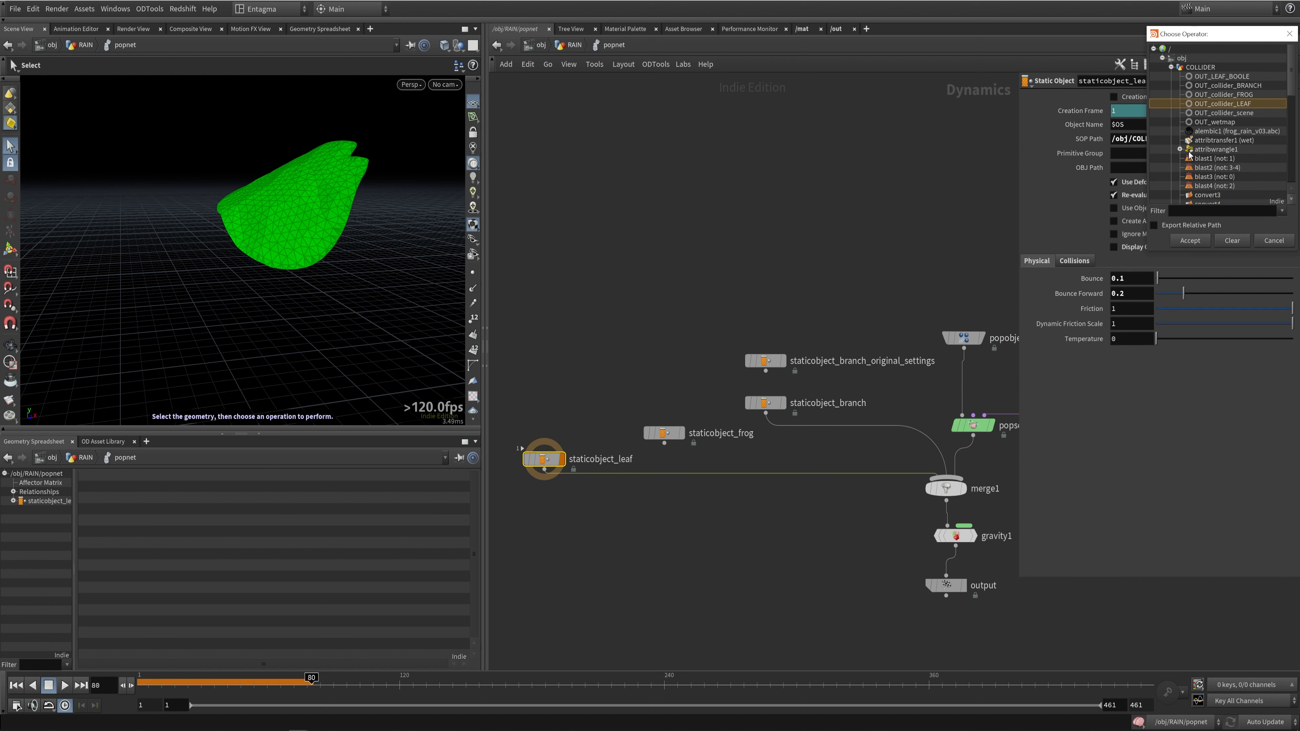
double_click(1234, 104)
left_click(1272, 140)
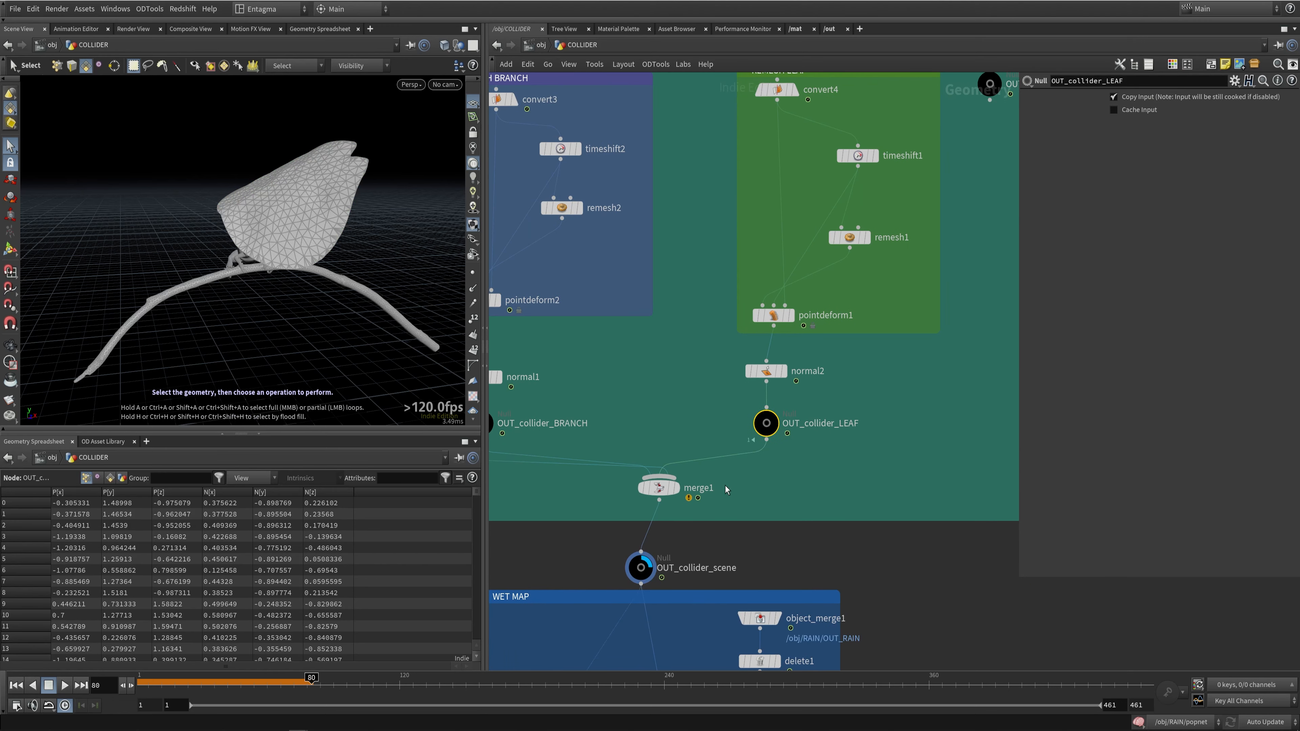
Step: Display OUT_collider_LEAF, OUT_collider_BRANCH and OUT_collider_FROG one after another, ending with OUT_collider_scene as the displayed node
left_click(773, 421)
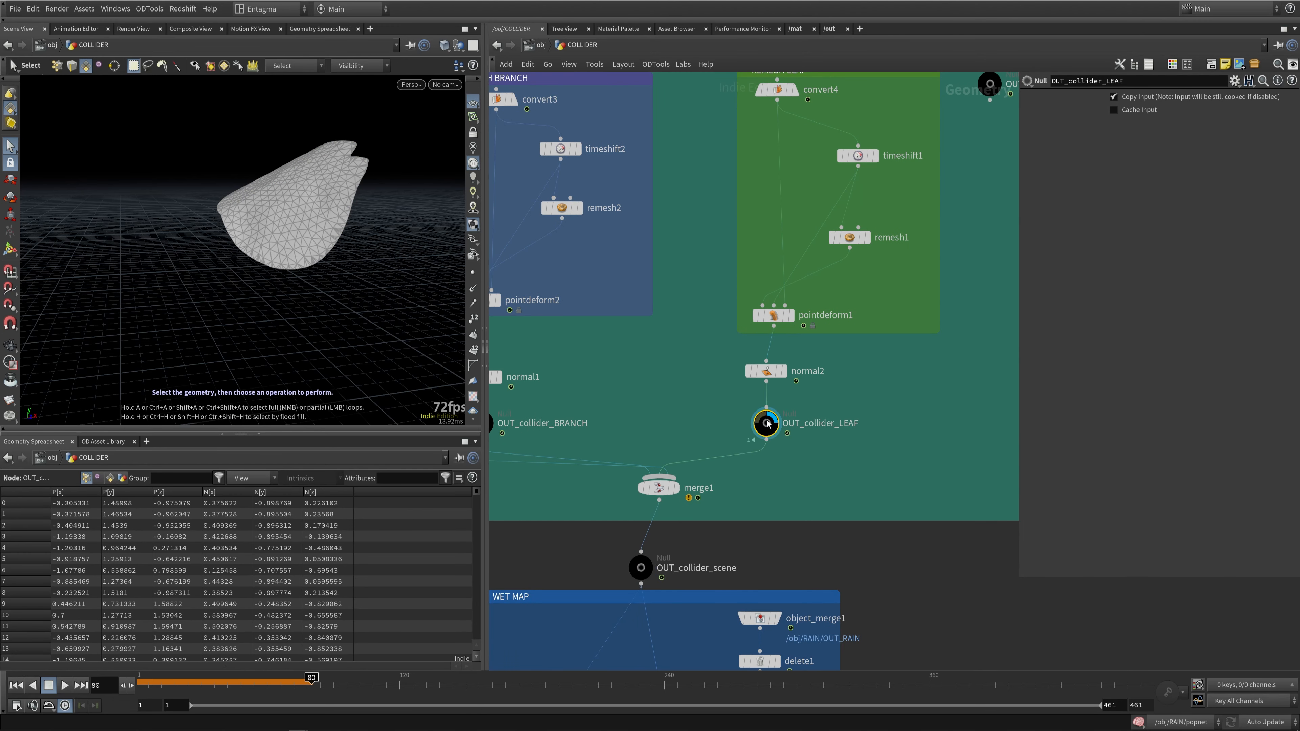
middle_click_drag(685, 467, 927, 468)
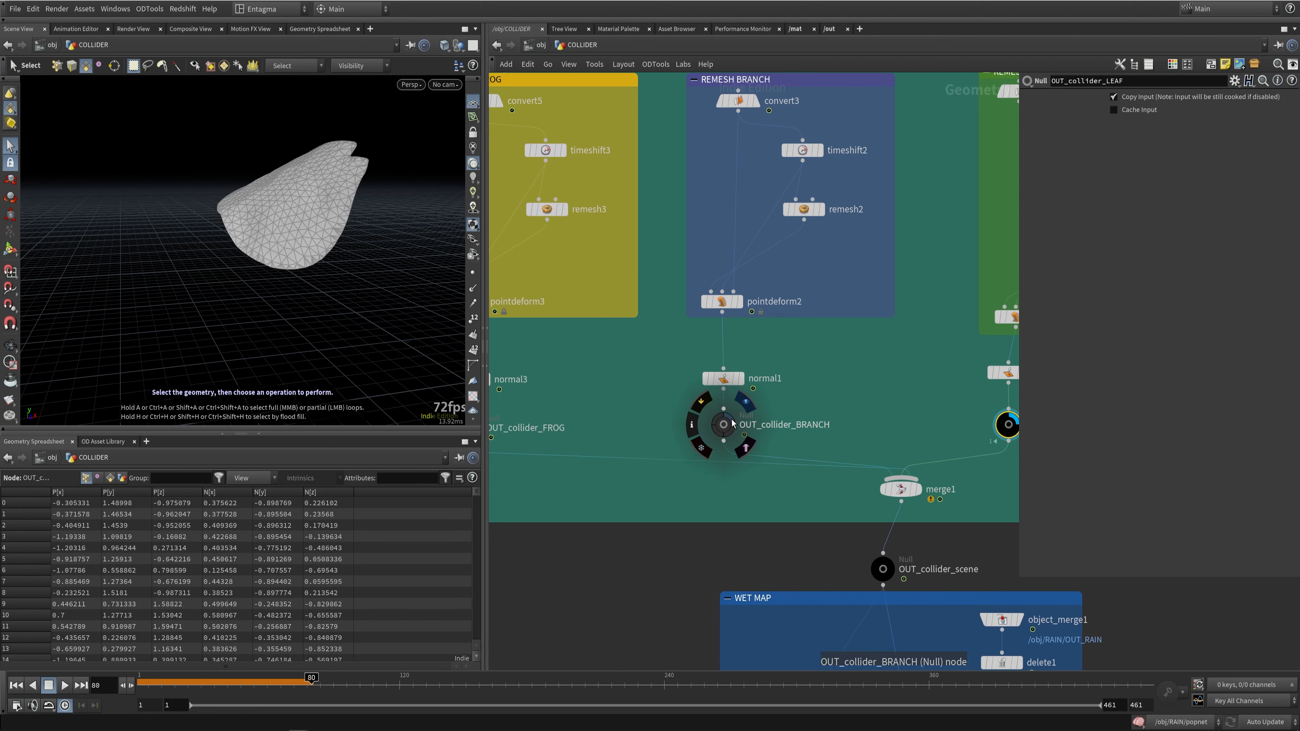
left_click(731, 421)
middle_click_drag(762, 421, 860, 418)
left_click(824, 423)
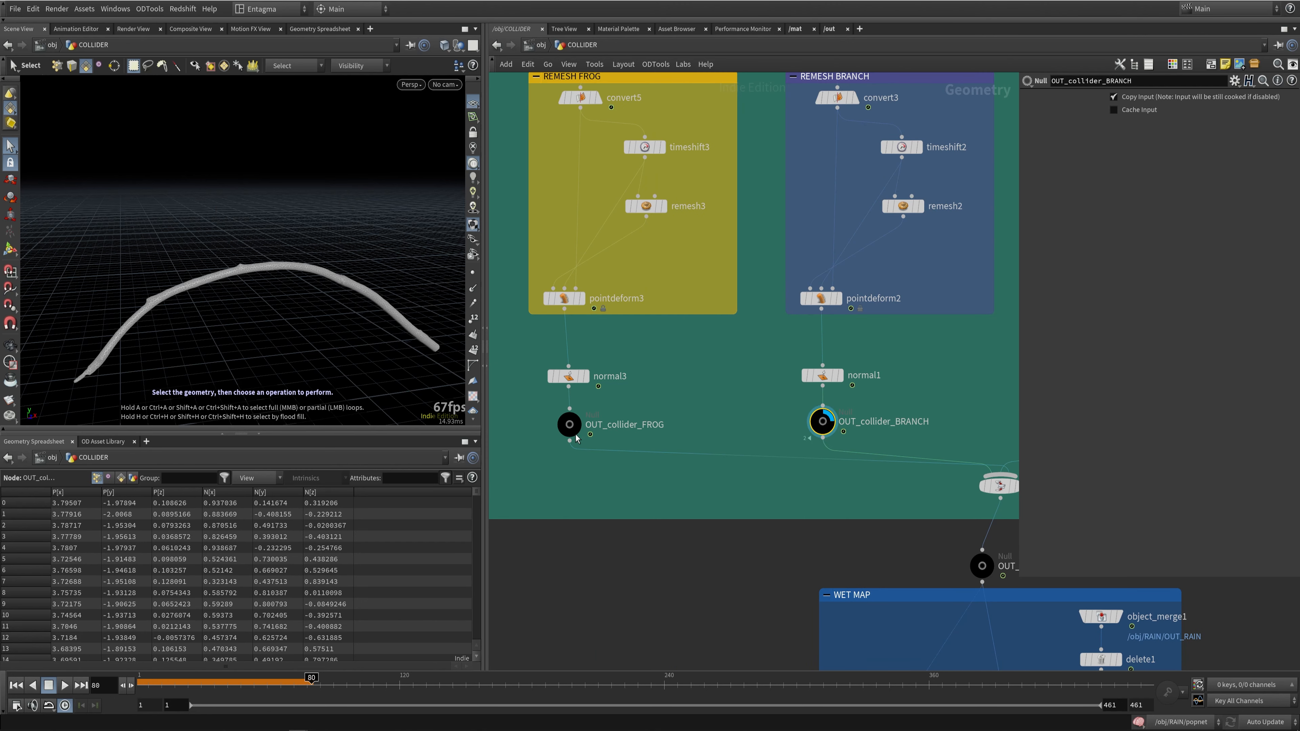
left_click(581, 425)
middle_click_drag(883, 502, 606, 421)
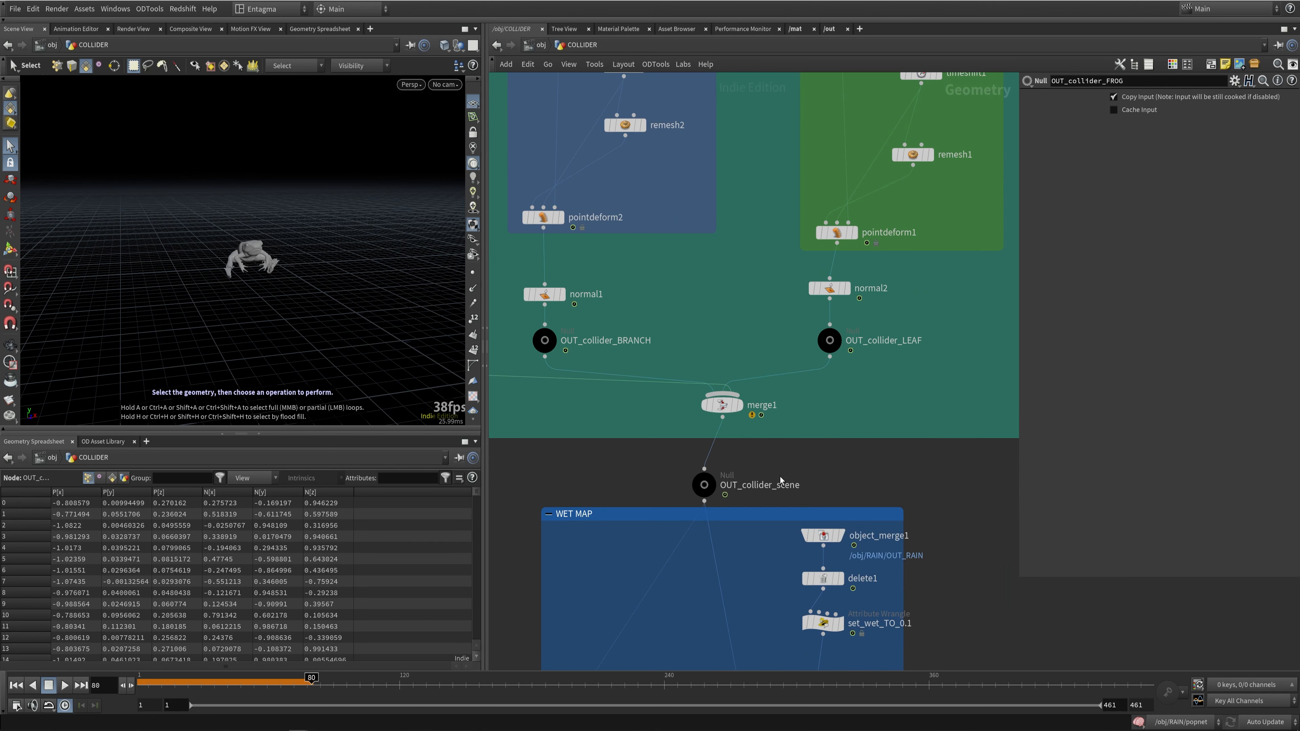
left_click(704, 484)
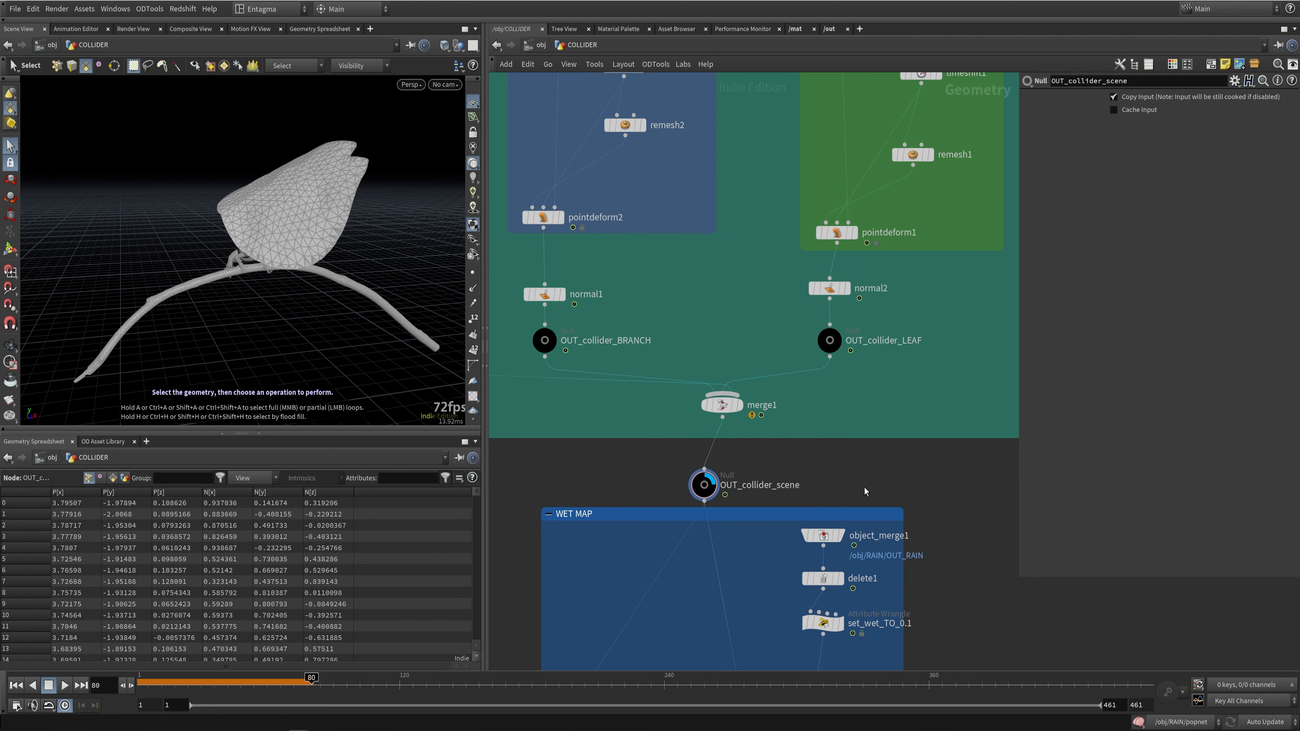
Step: Return to the popnet inside RAIN and check staticobject_leaf's Bounce and Bounce Forward settings
key("u")
key("i")
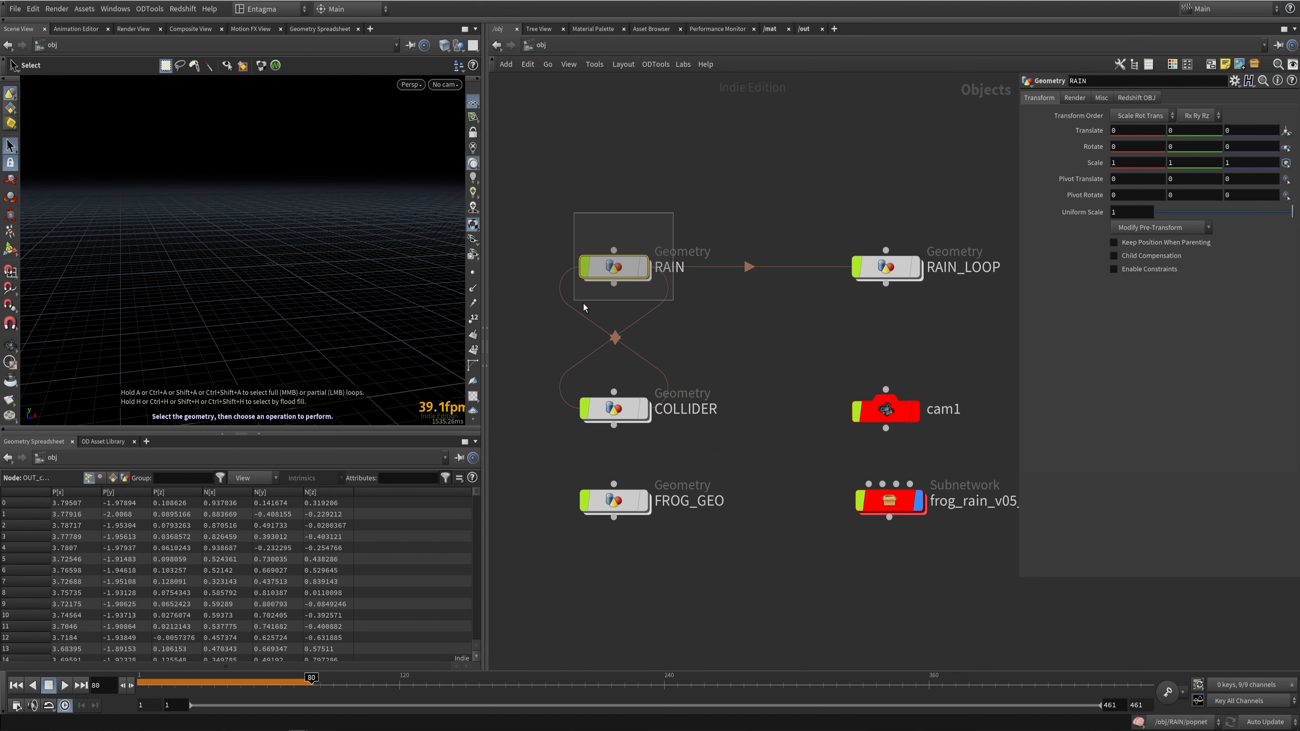
key("i")
left_click(663, 509)
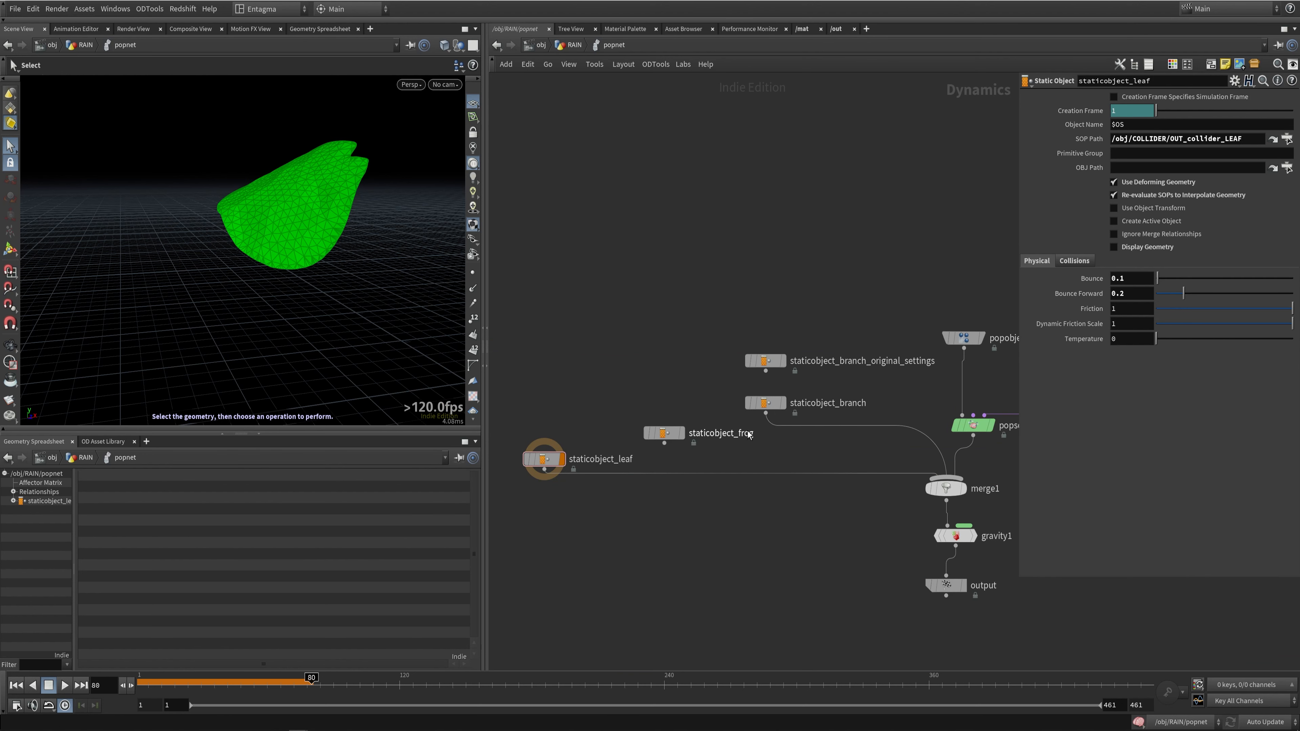
left_click(545, 459)
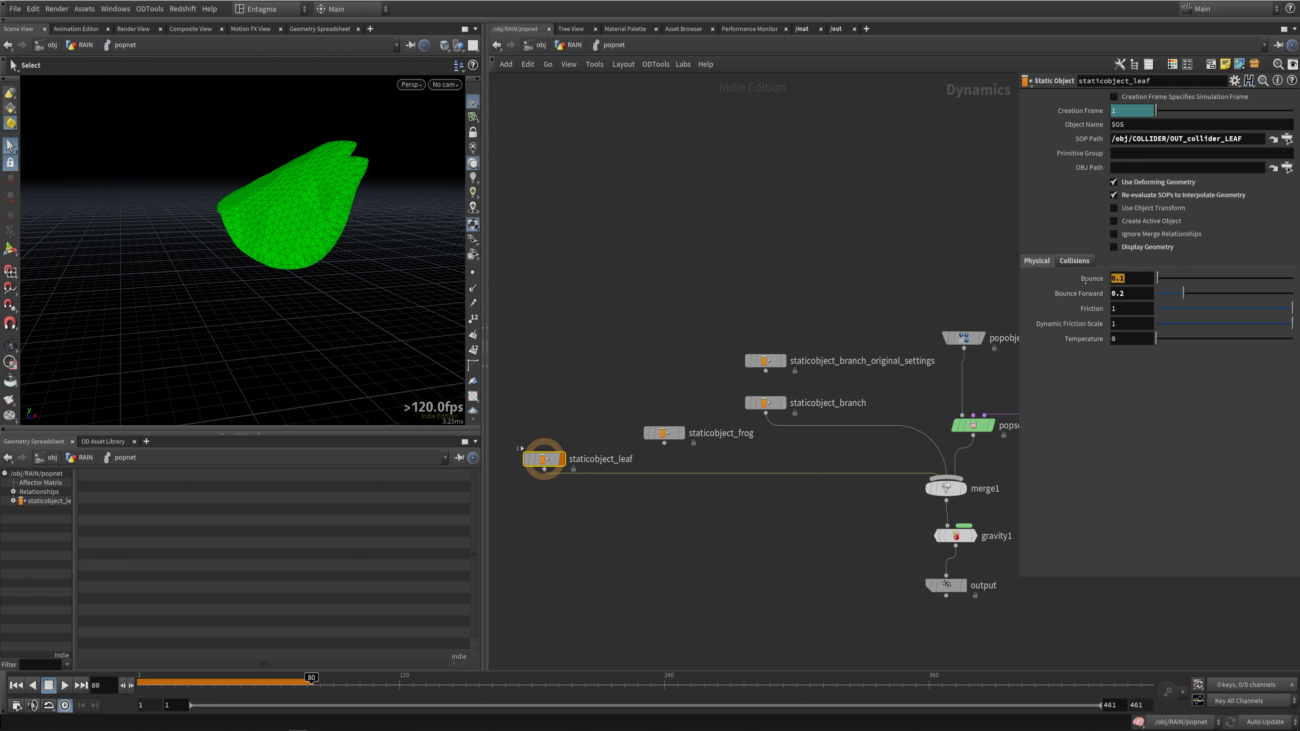
key("Tab")
Step: Check the Bounce, Friction and Dynamic Friction Scale settings of staticobject_branch
left_click(765, 403)
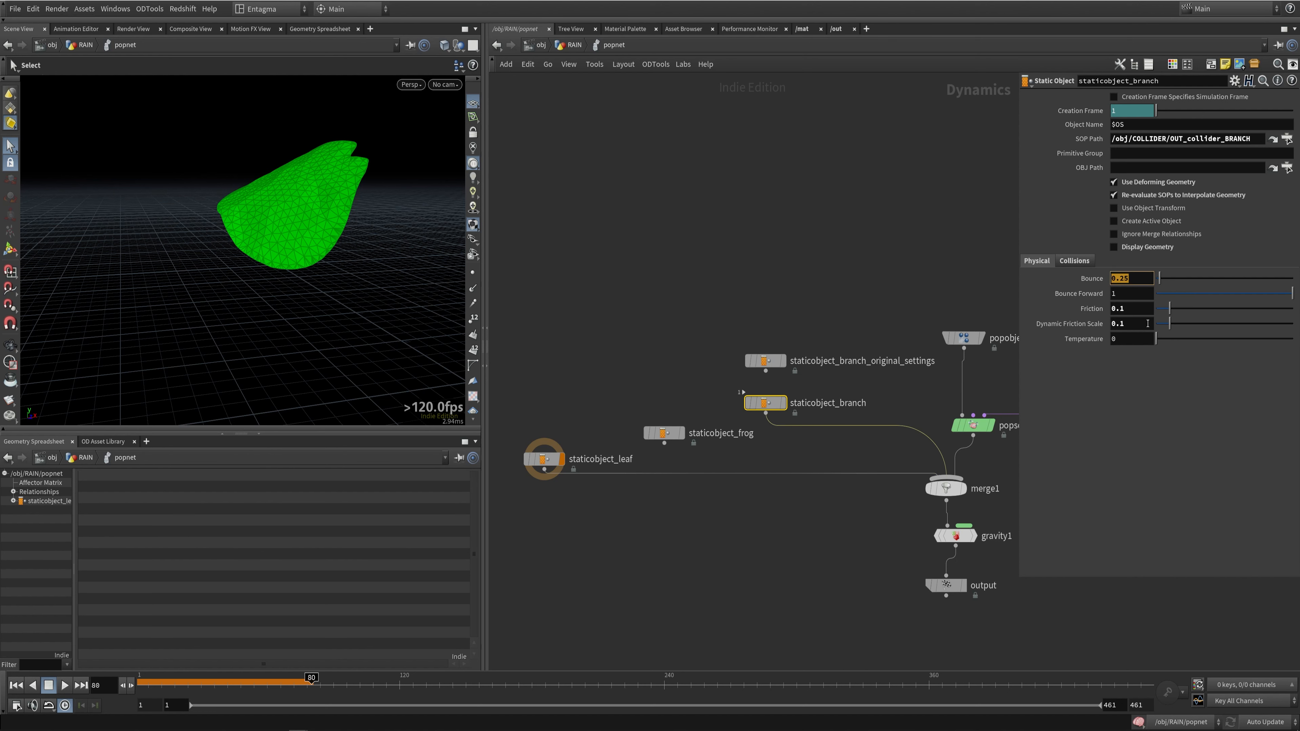
left_click(1133, 309)
left_click(1133, 324)
Step: Display the popnet's output node, and back in the RAIN network make the rain_particles file cache the displayed node
middle_click_drag(844, 524, 708, 492)
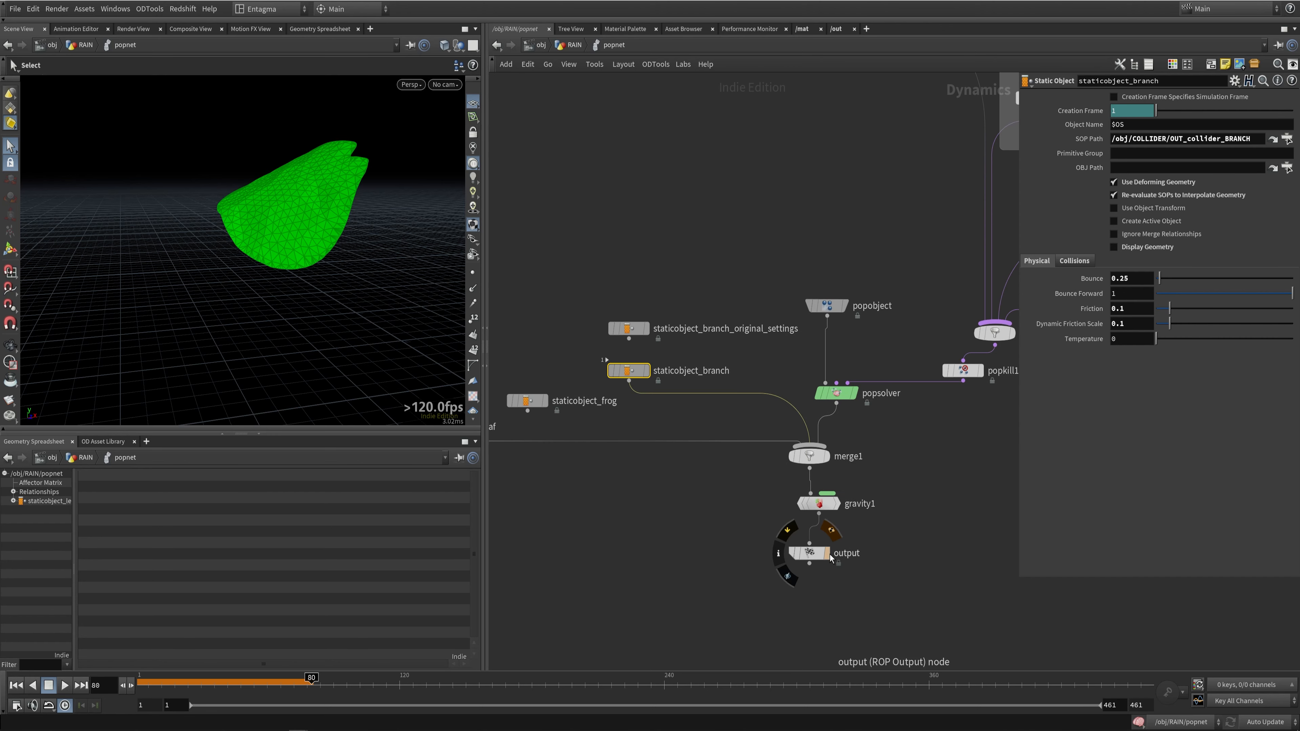
left_click(829, 554)
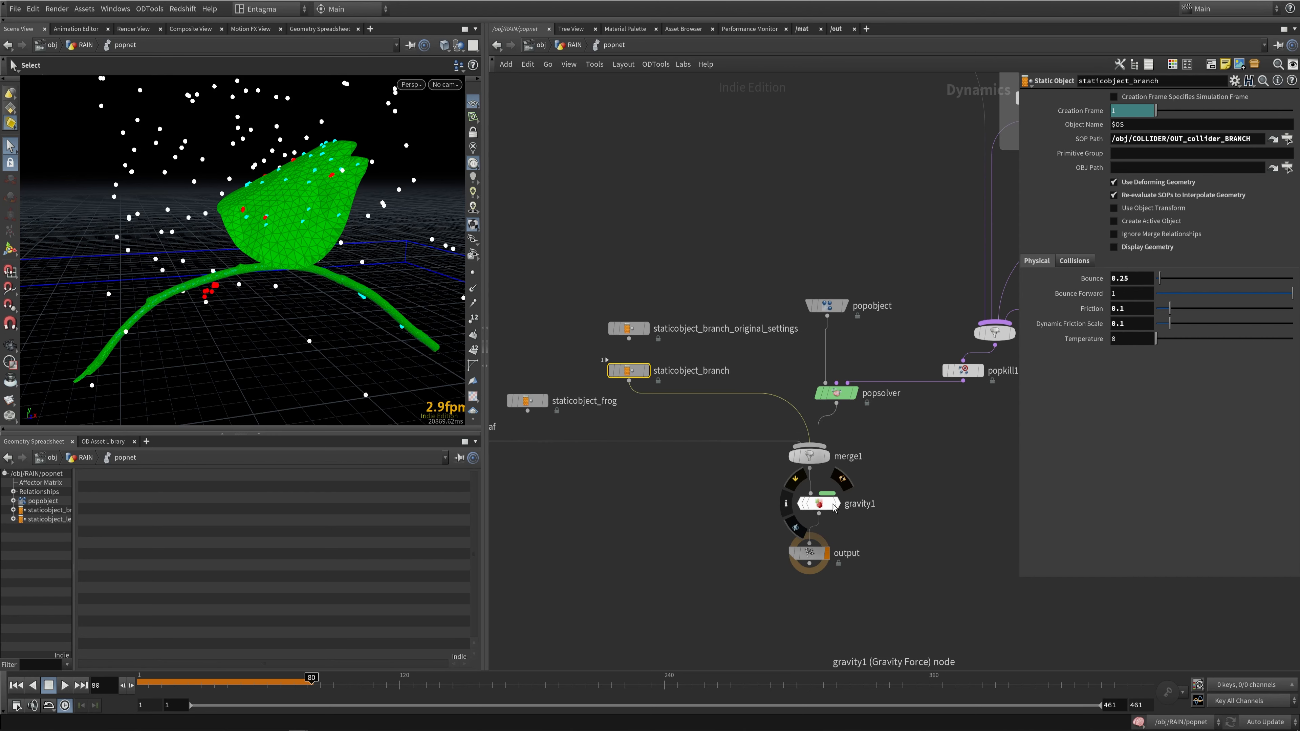
key("u")
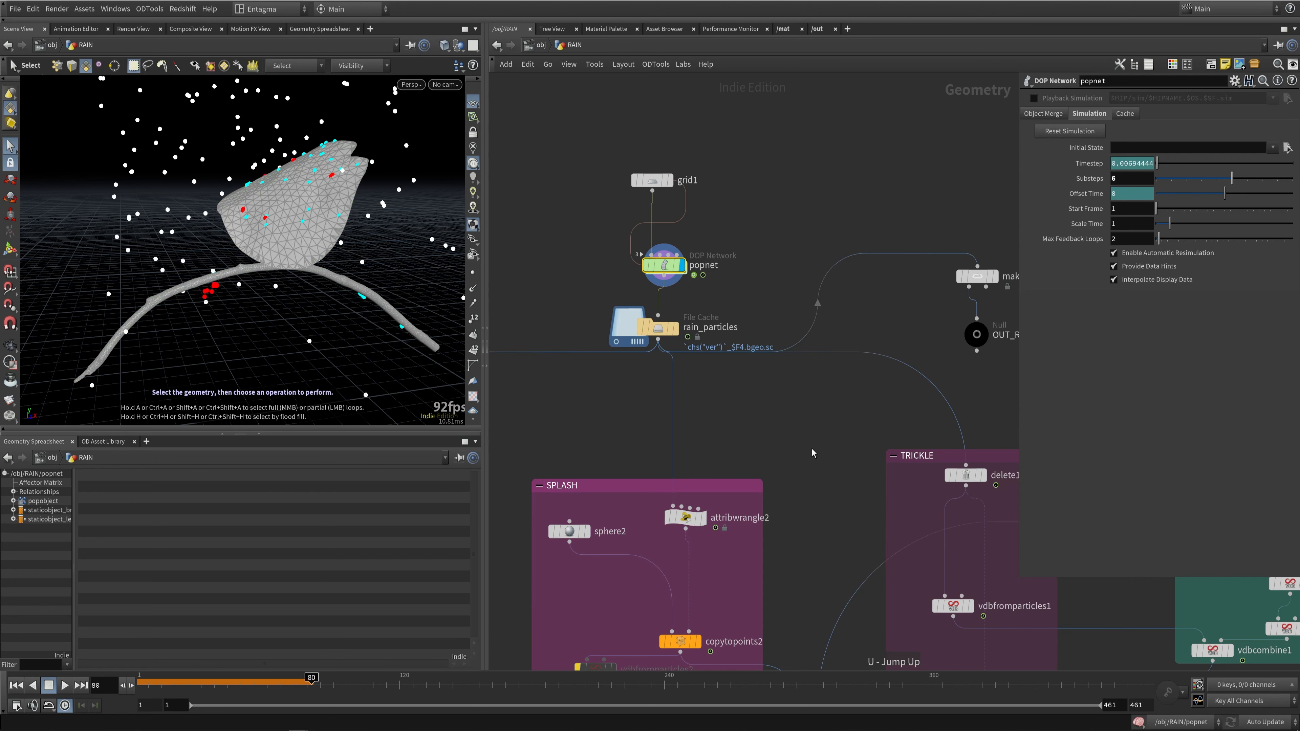
left_click(673, 328)
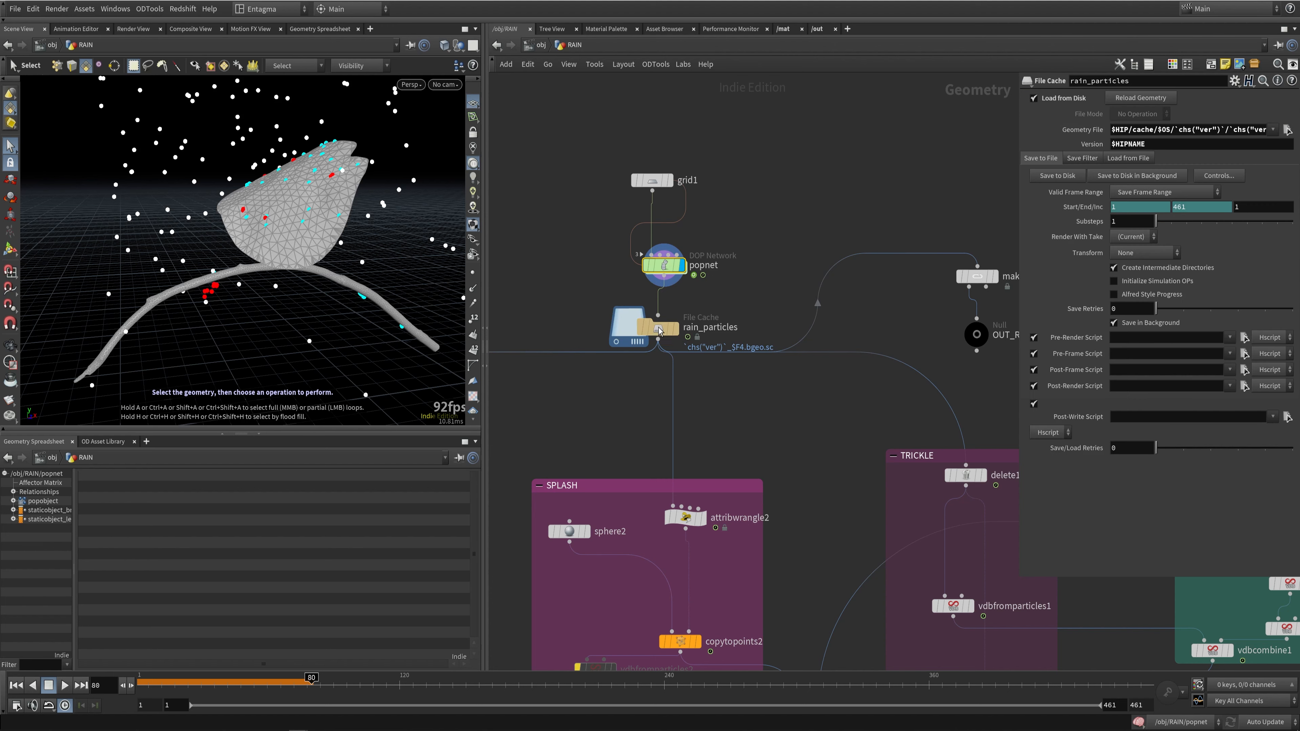
left_click(675, 332)
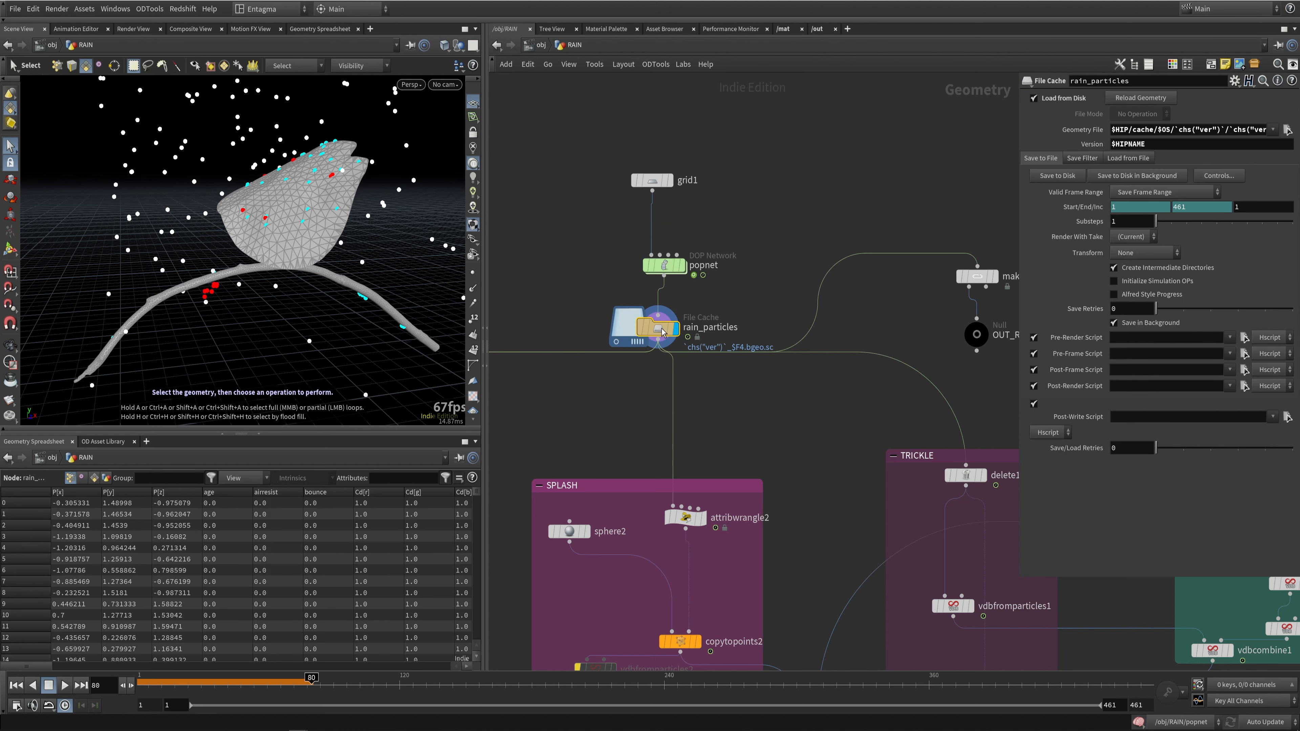
Step: Scrub the cached rain particles to frame 32 and examine the red splash particles on the leaf up close
left_click(145, 676)
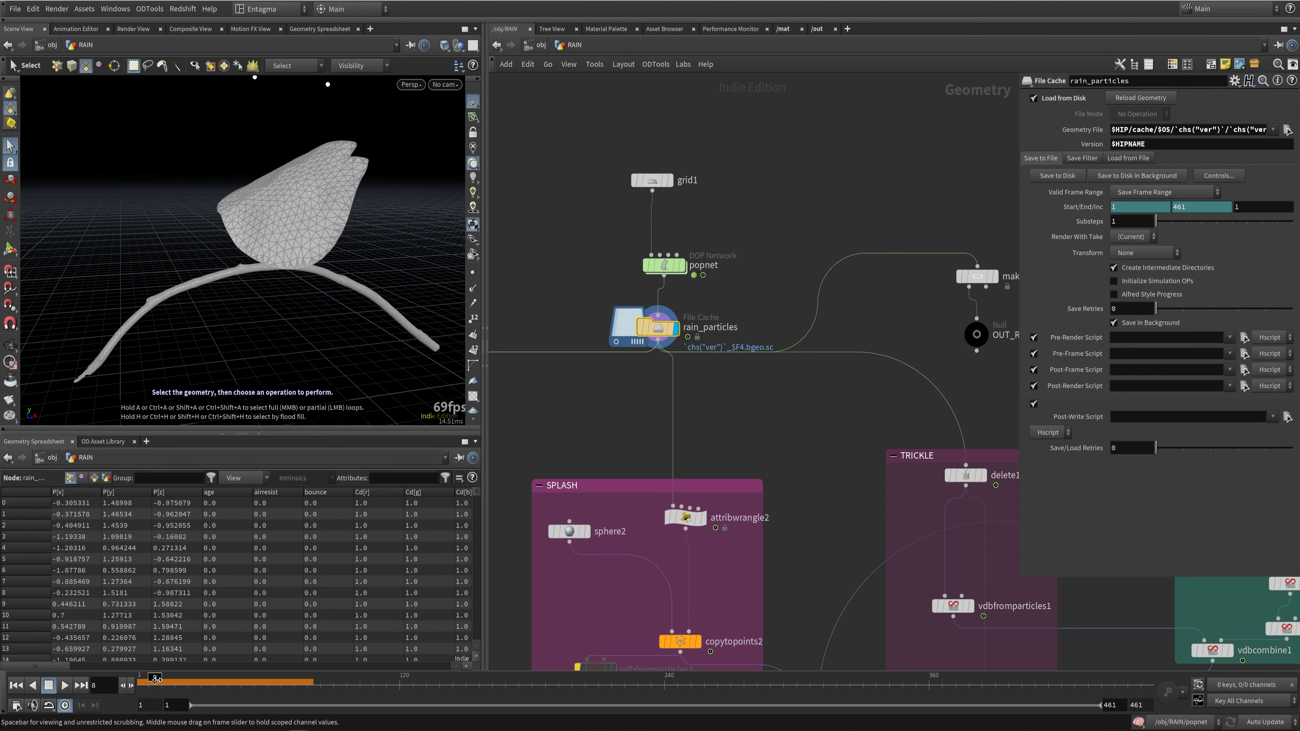
left_click_drag(155, 678, 206, 683)
key("space")
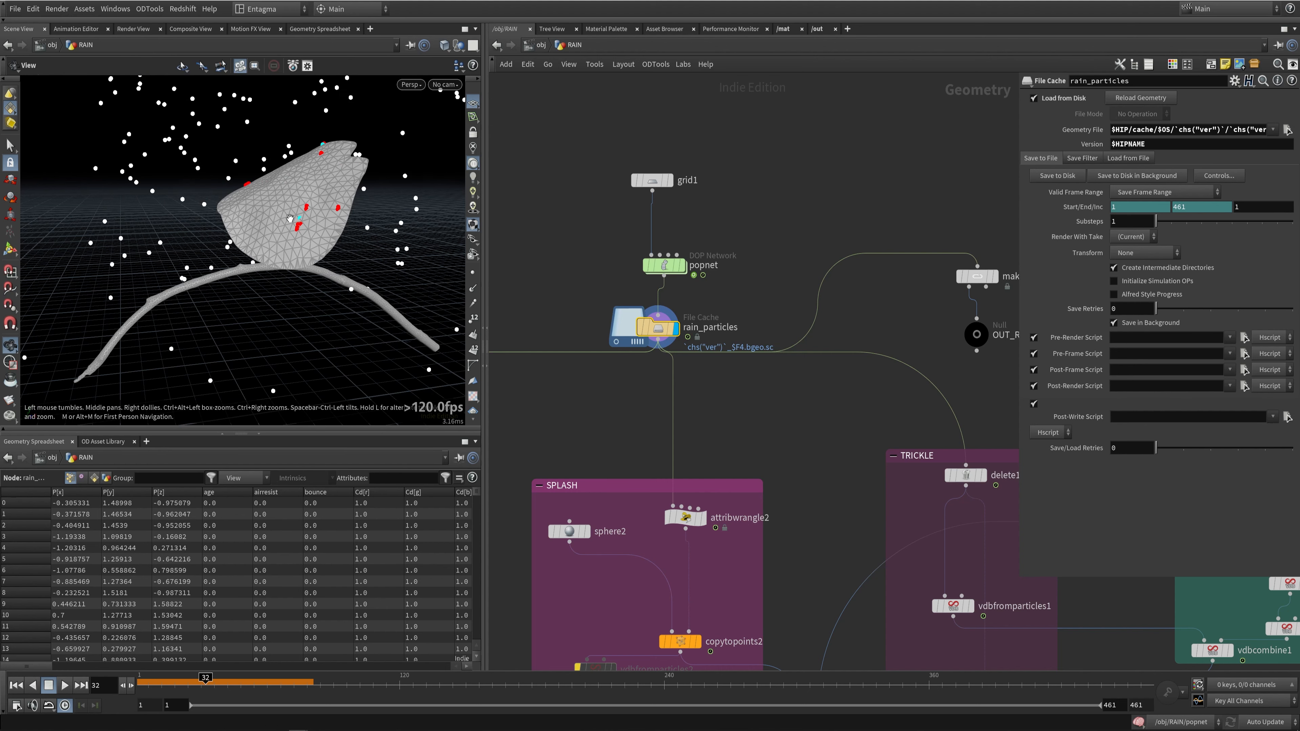
right_click_drag(289, 219, 315, 293)
left_click_drag(315, 293, 267, 307)
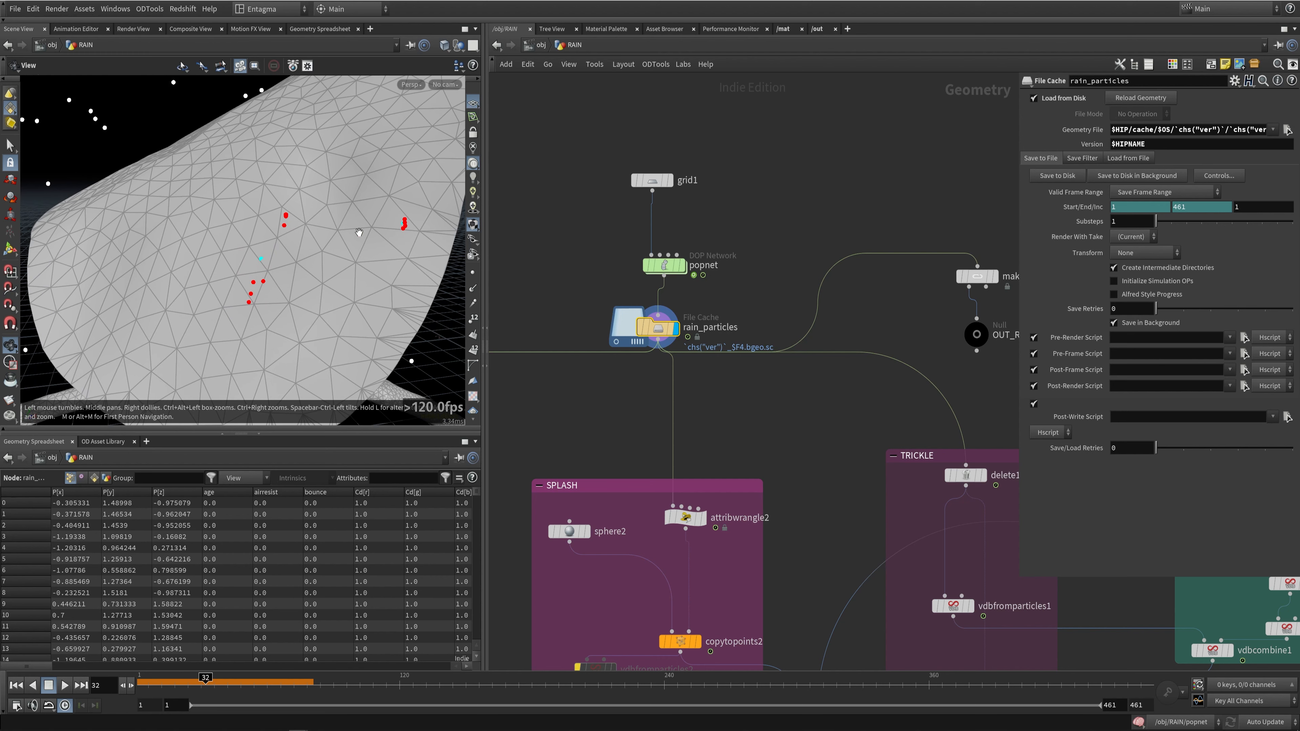
right_click_drag(248, 266, 292, 307)
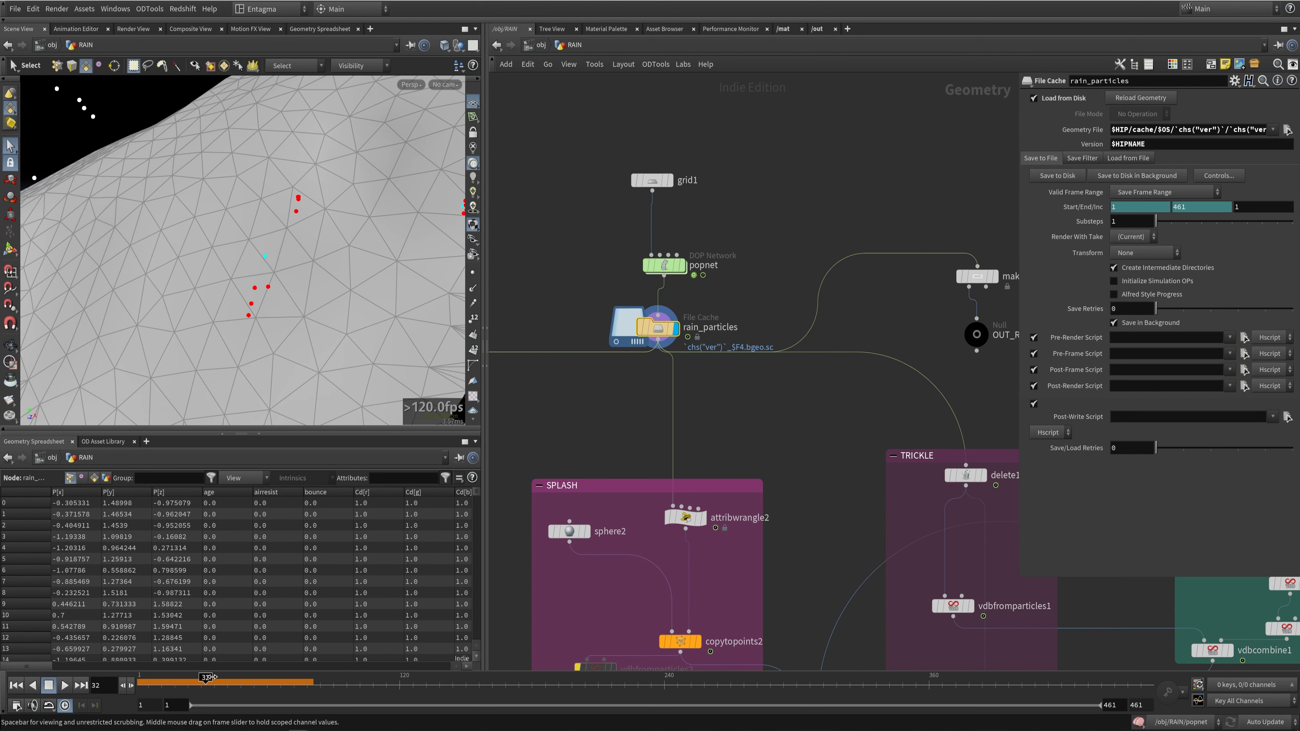
Step: Play the cached rain simulation onward and examine how the particles run over the whole leaf
left_click_drag(213, 677, 237, 677)
mouse_move(324, 686)
left_mouse_down()
mouse_move(555, 687)
mouse_move(327, 686)
left_mouse_up()
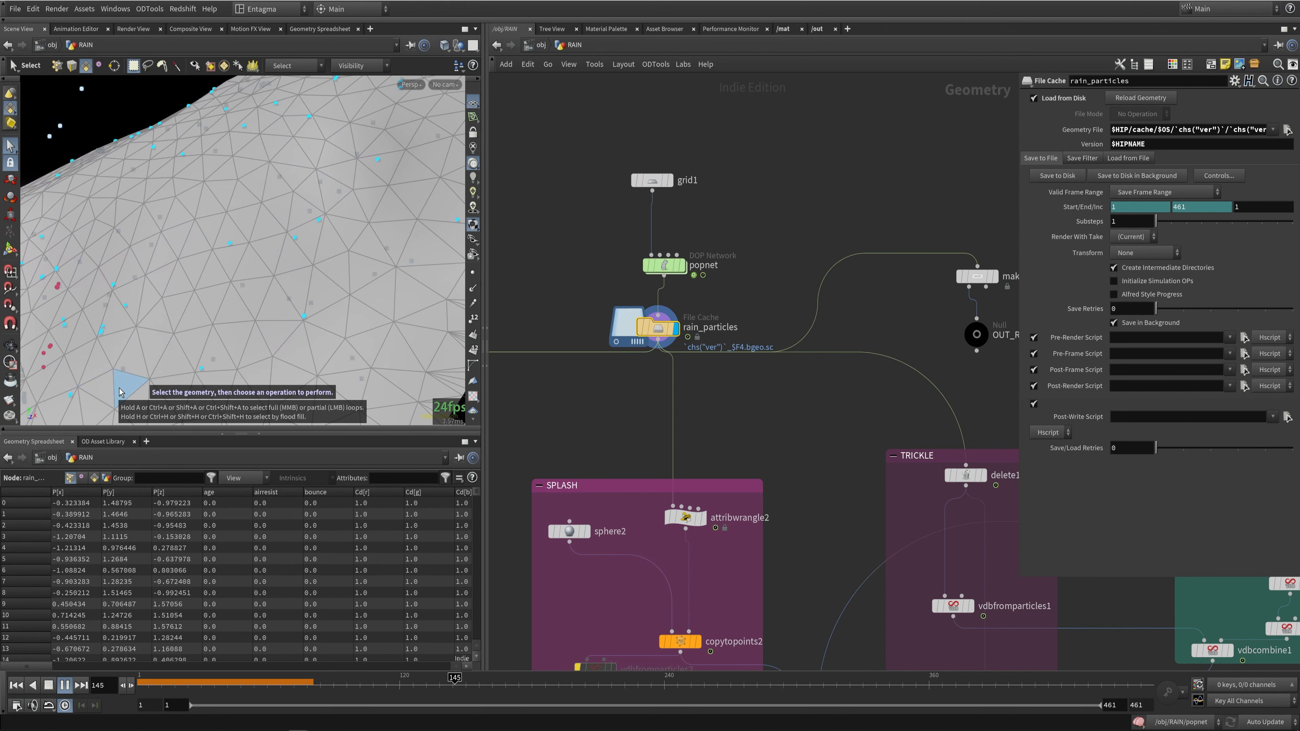
key("Escape")
left_click_drag(354, 244, 293, 185)
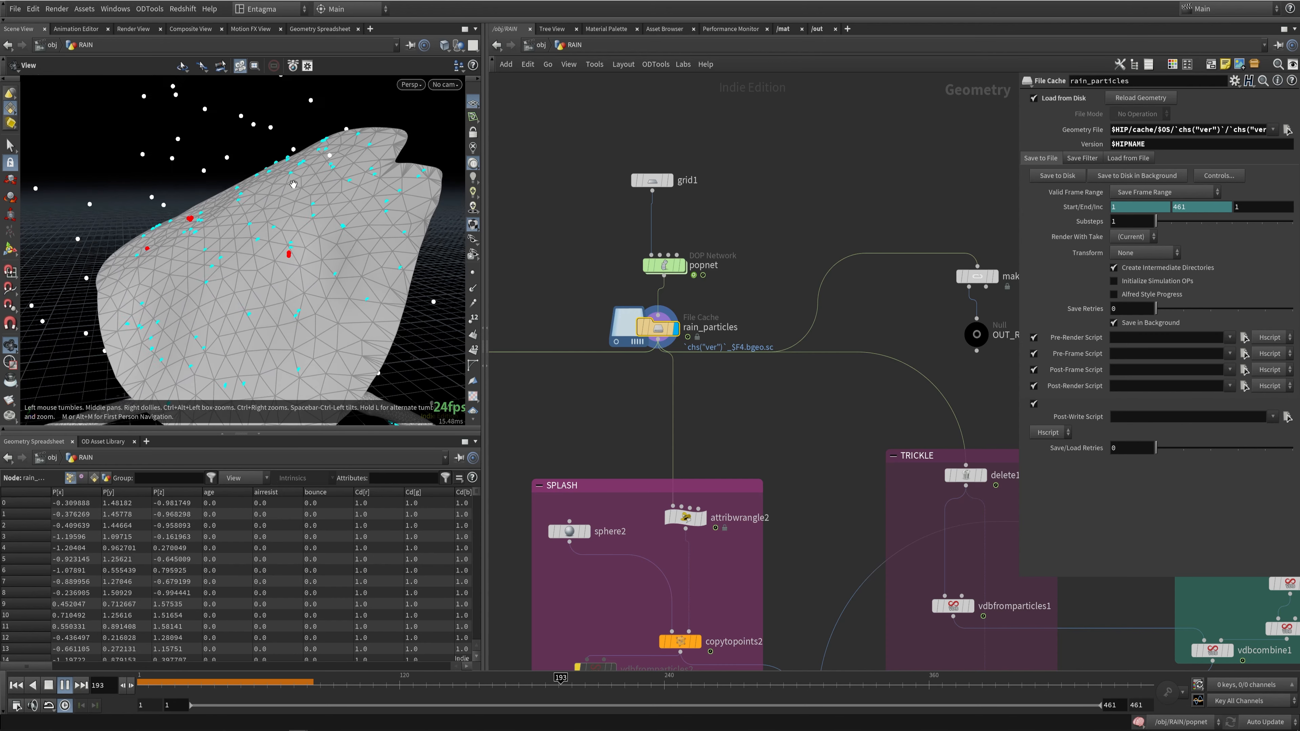
key("s")
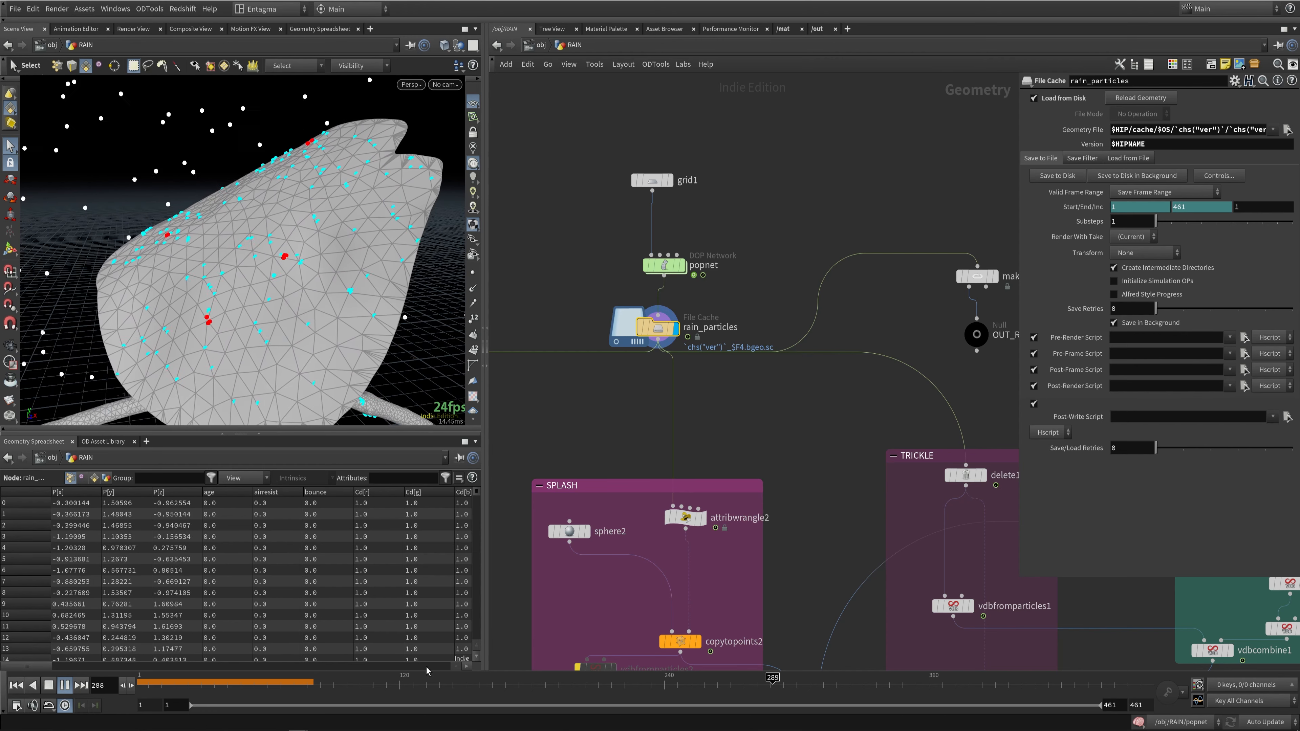
Step: Scrub back and forth through the cached frames to study the leaf's splash and trickle particles, stopping at frame 247
left_click_drag(408, 691, 610, 687)
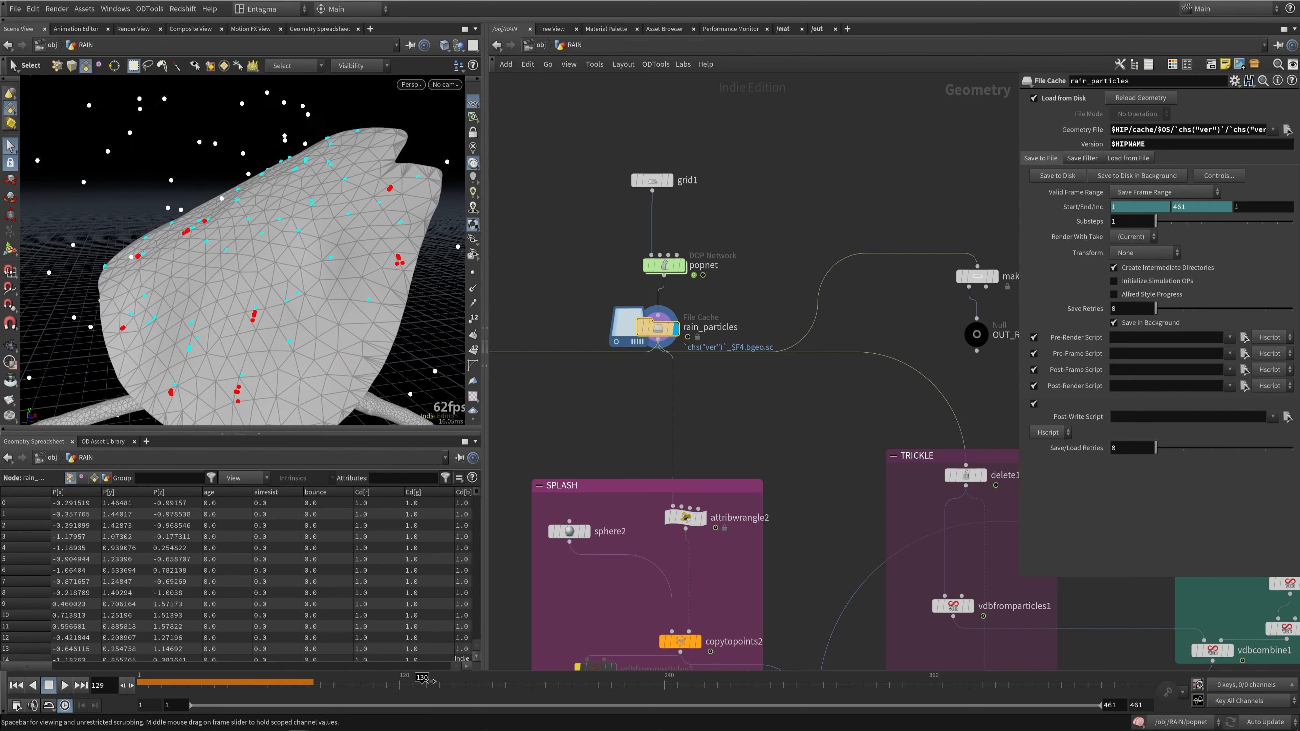
left_click_drag(535, 682, 769, 684)
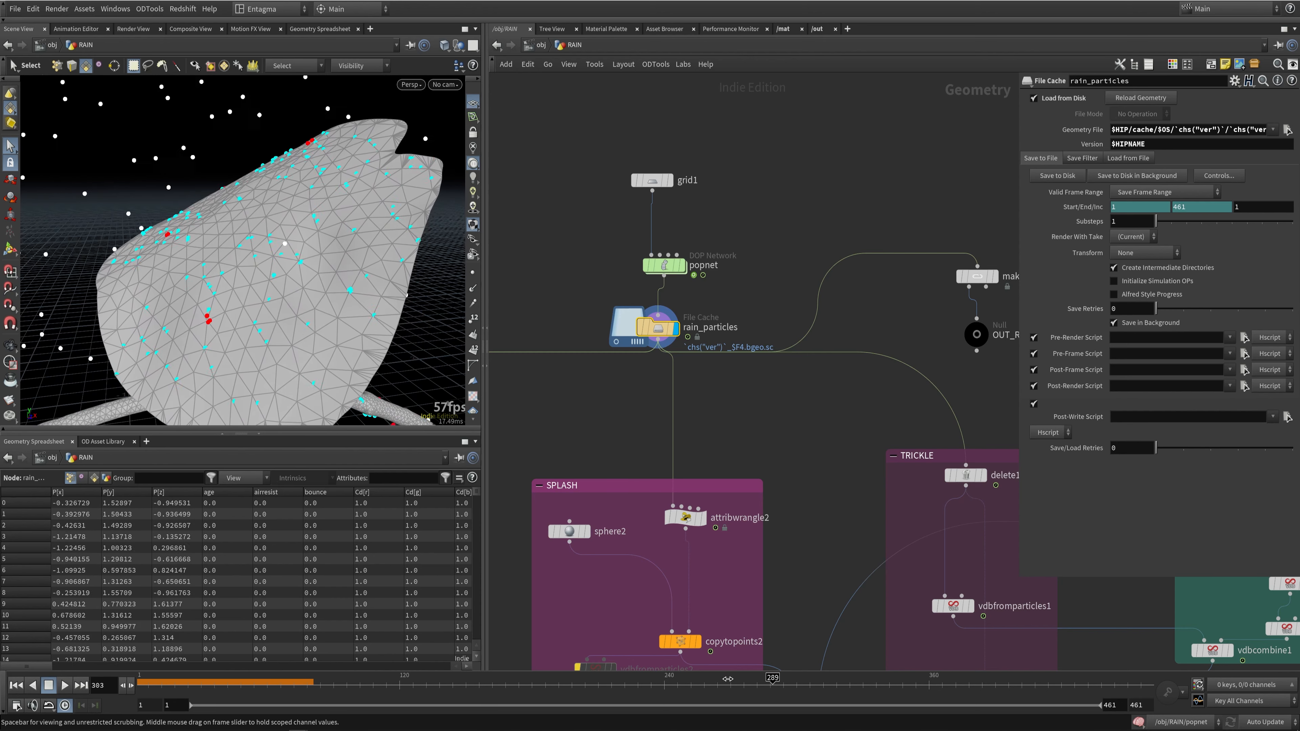
left_click_drag(439, 665, 464, 676)
left_click_drag(578, 683, 679, 683)
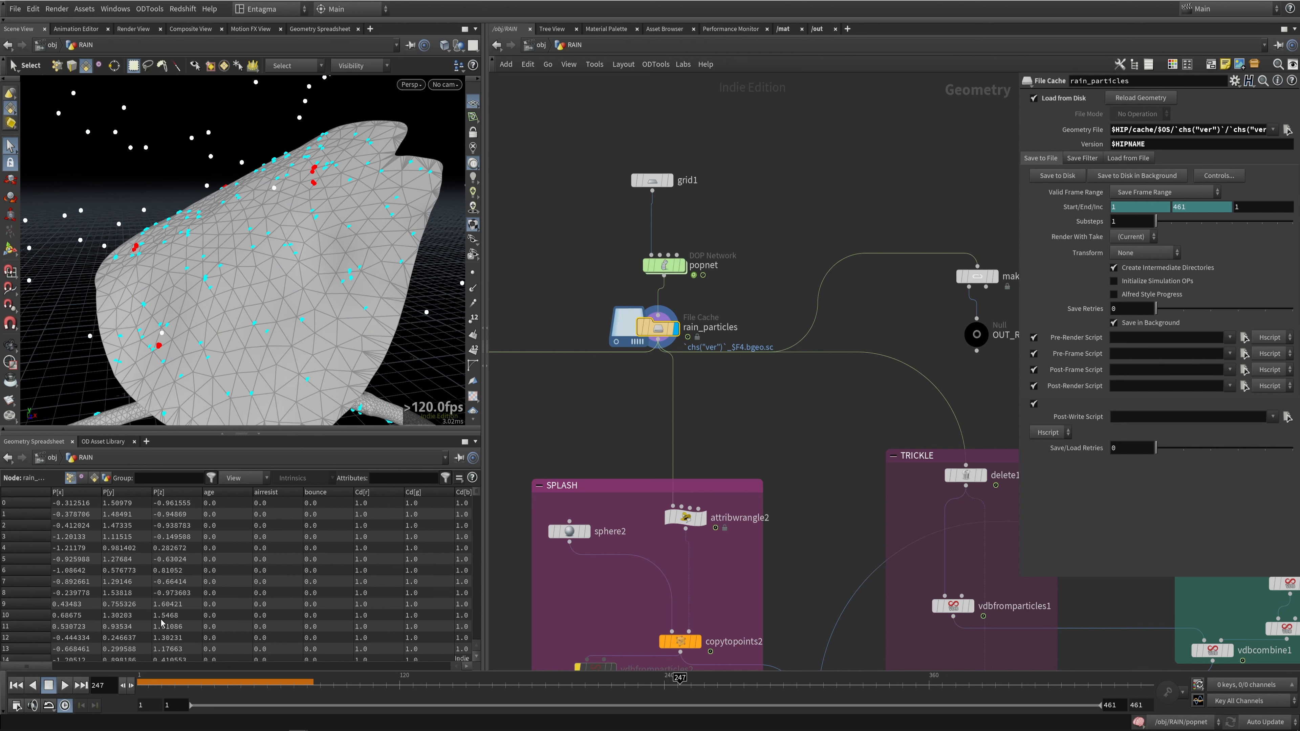
Step: Play and scrub the cached rain while examining the particles running along and dripping off the branch from several angles
left_click_drag(210, 395, 256, 368, "alt")
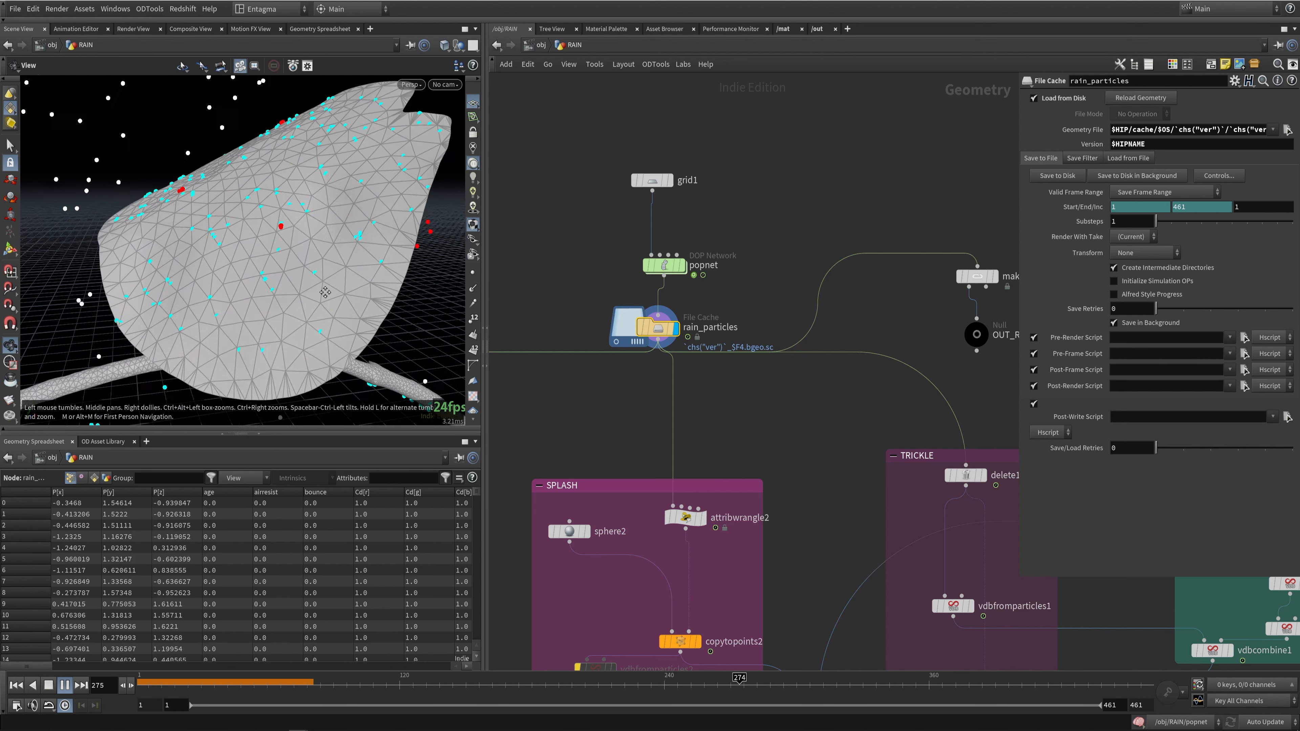
middle_click_drag(255, 369, 236, 274, "alt")
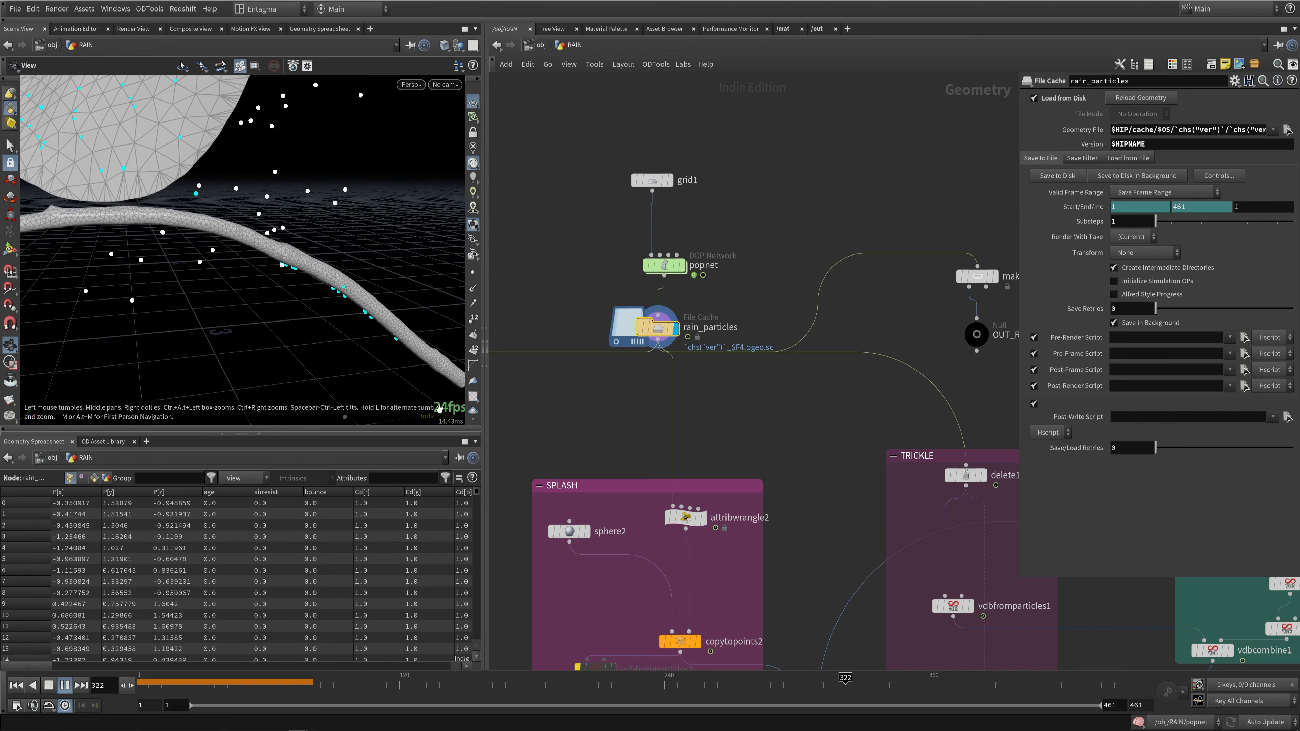
mouse_move(819, 682)
left_mouse_down()
mouse_move(771, 682)
mouse_move(972, 682)
mouse_move(806, 671)
left_mouse_up()
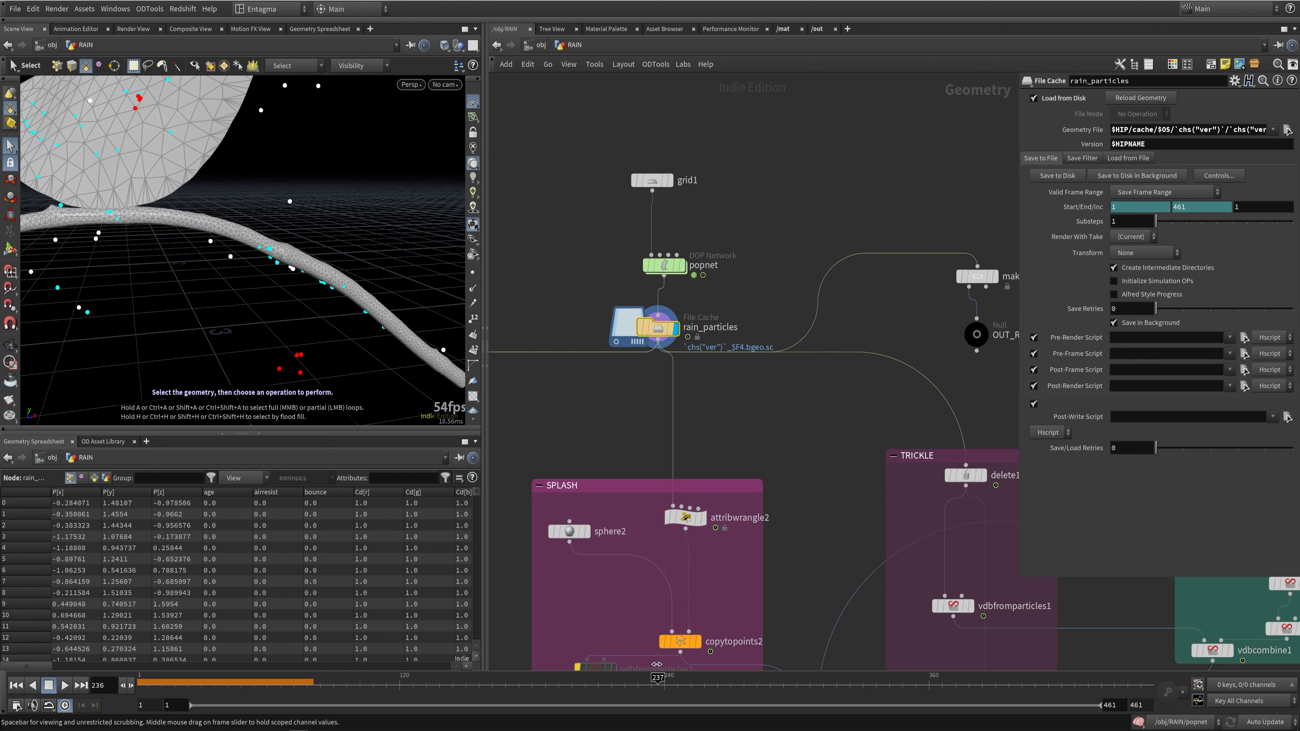
left_click_drag(256, 312, 296, 287, "alt")
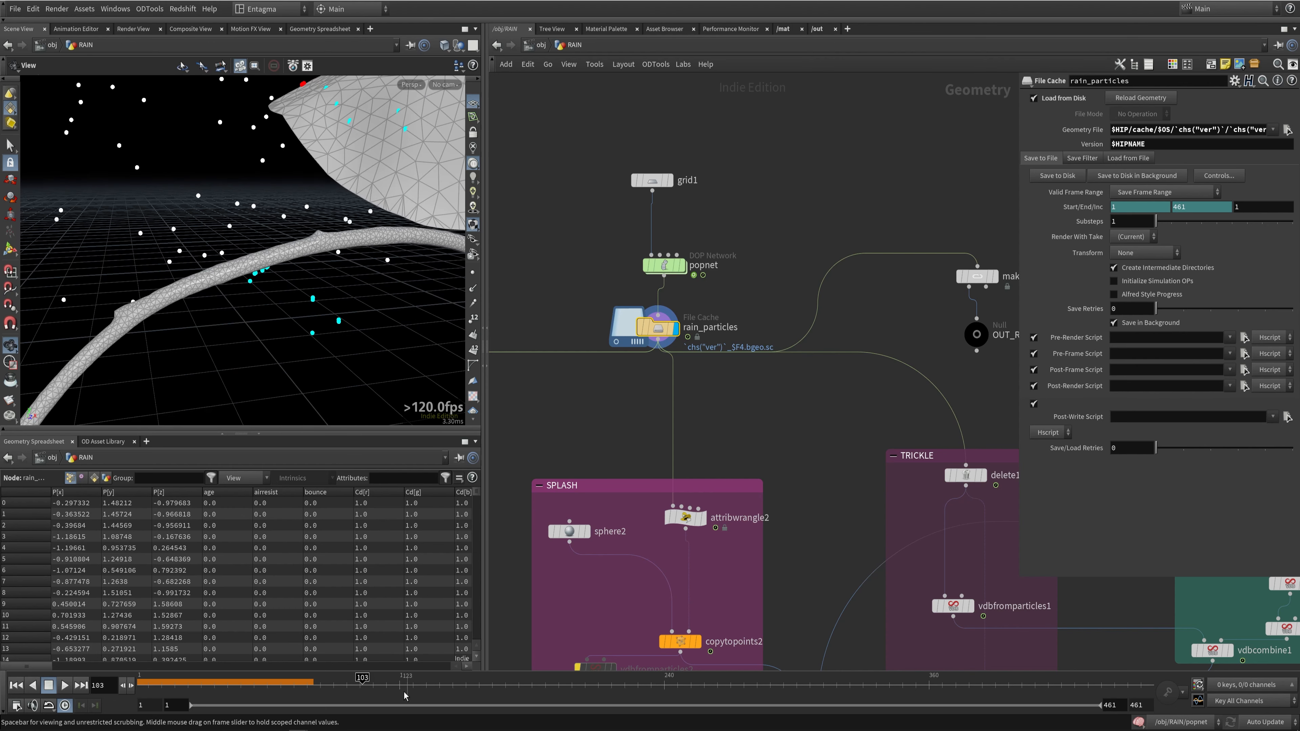
mouse_move(328, 677)
left_mouse_down()
mouse_move(358, 677)
mouse_move(339, 677)
left_mouse_up()
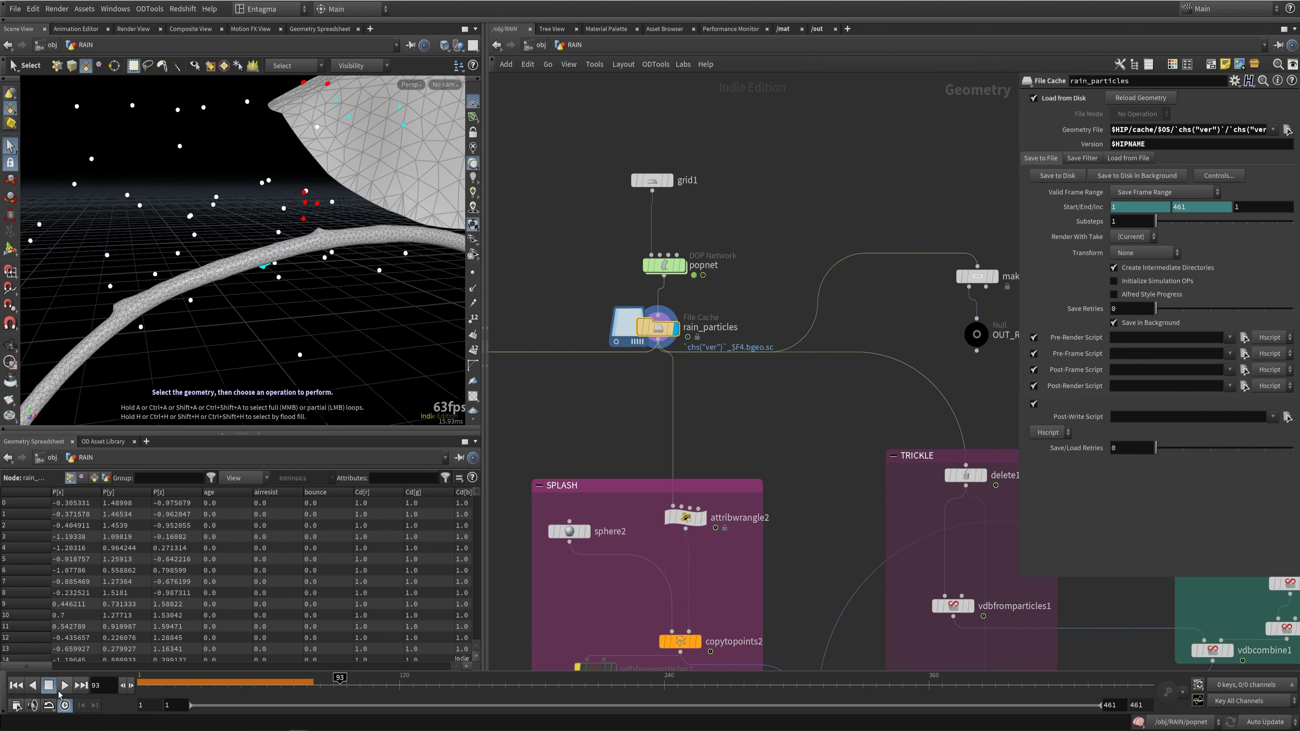
left_click_drag(250, 423, 371, 252, "alt")
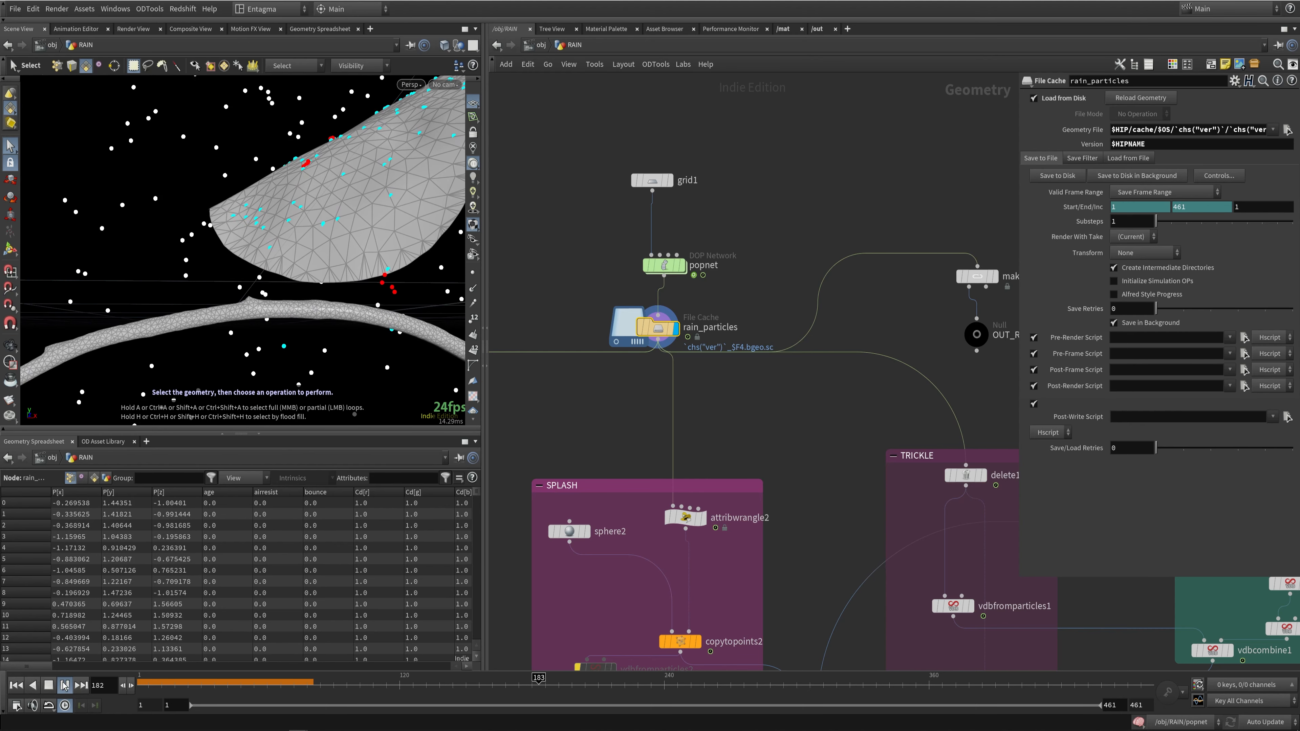
Step: Stop the playback and reduce the particles' Point Size in the viewport display options
key("Up")
key("d")
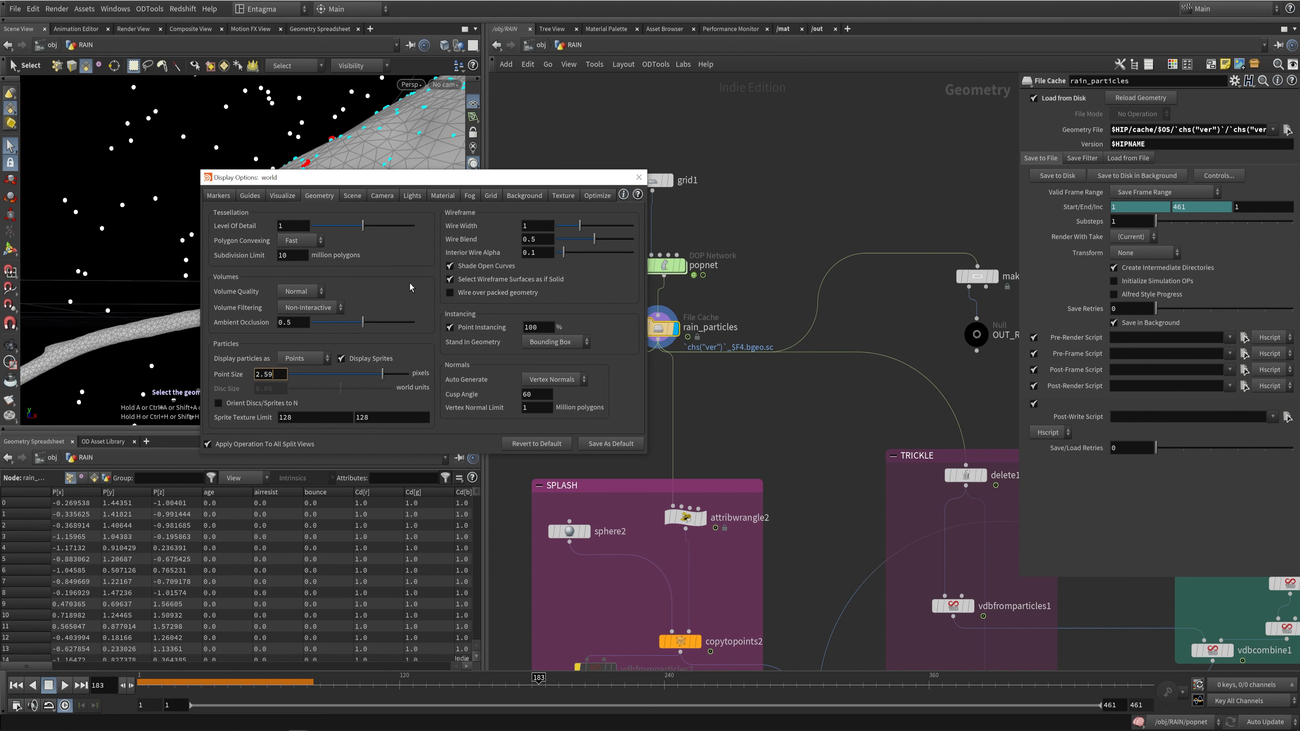
key("Return")
key("d")
Step: View the leaf and branch from farther away and scrub the rain particles through to frame 227
left_click_drag(358, 254, 333, 263, "alt")
right_click_drag(333, 263, 299, 305, "alt")
left_click_drag(299, 305, 299, 313, "alt")
left_click_drag(153, 677, 509, 676)
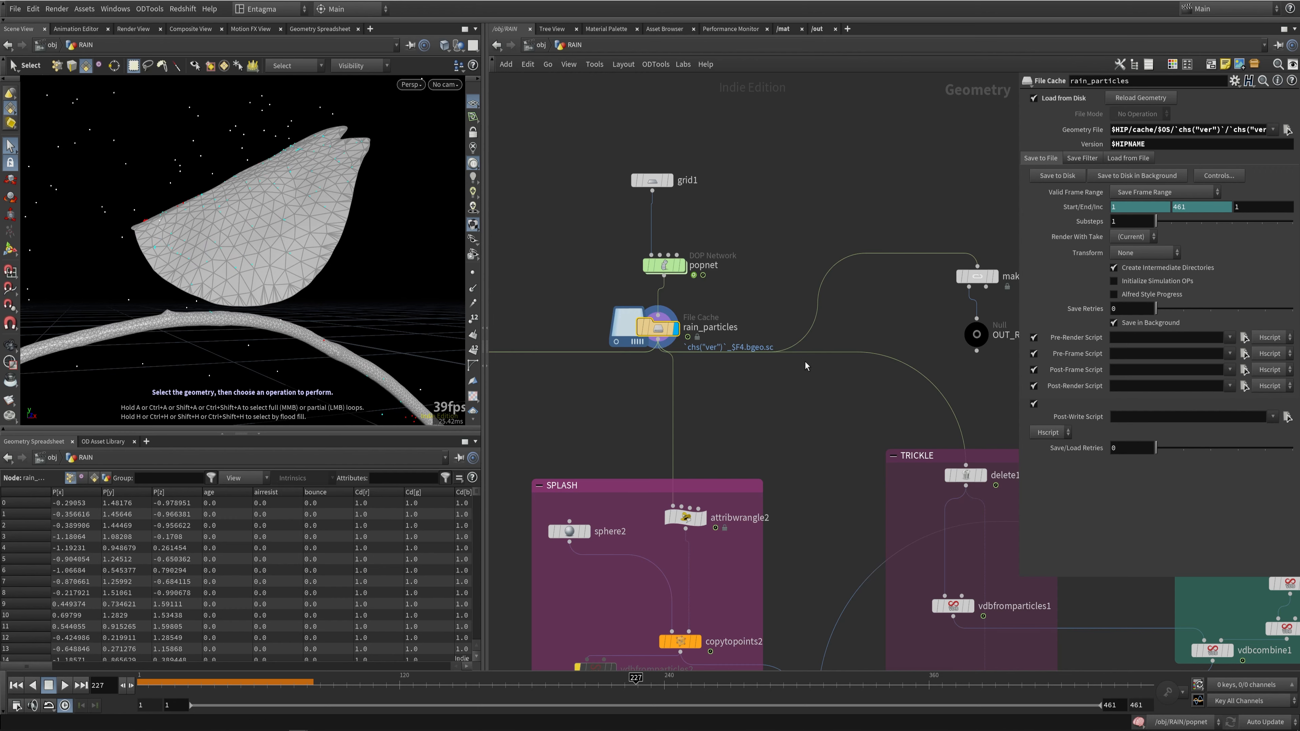
Step: Show the whole RAIN network with its particle branches and examine the rain particles near the leaf's upper edge
key("h")
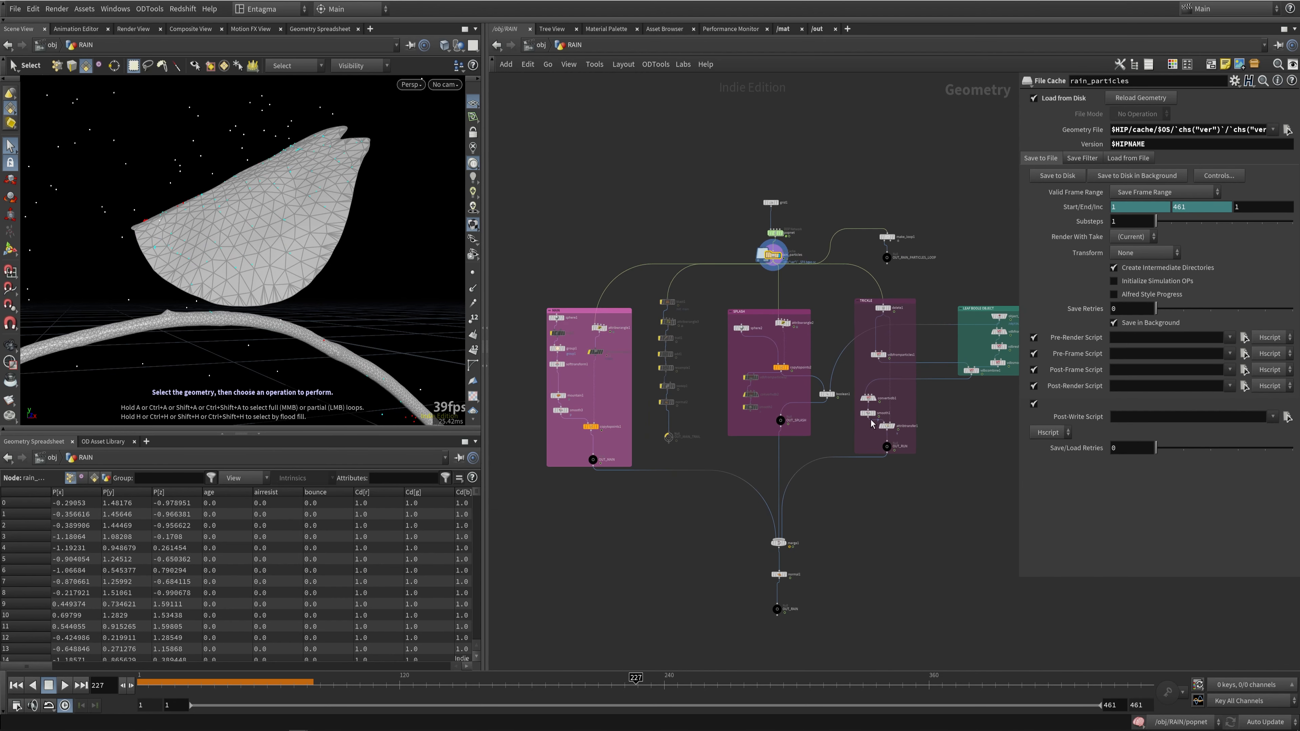
middle_click_drag(809, 364, 757, 365)
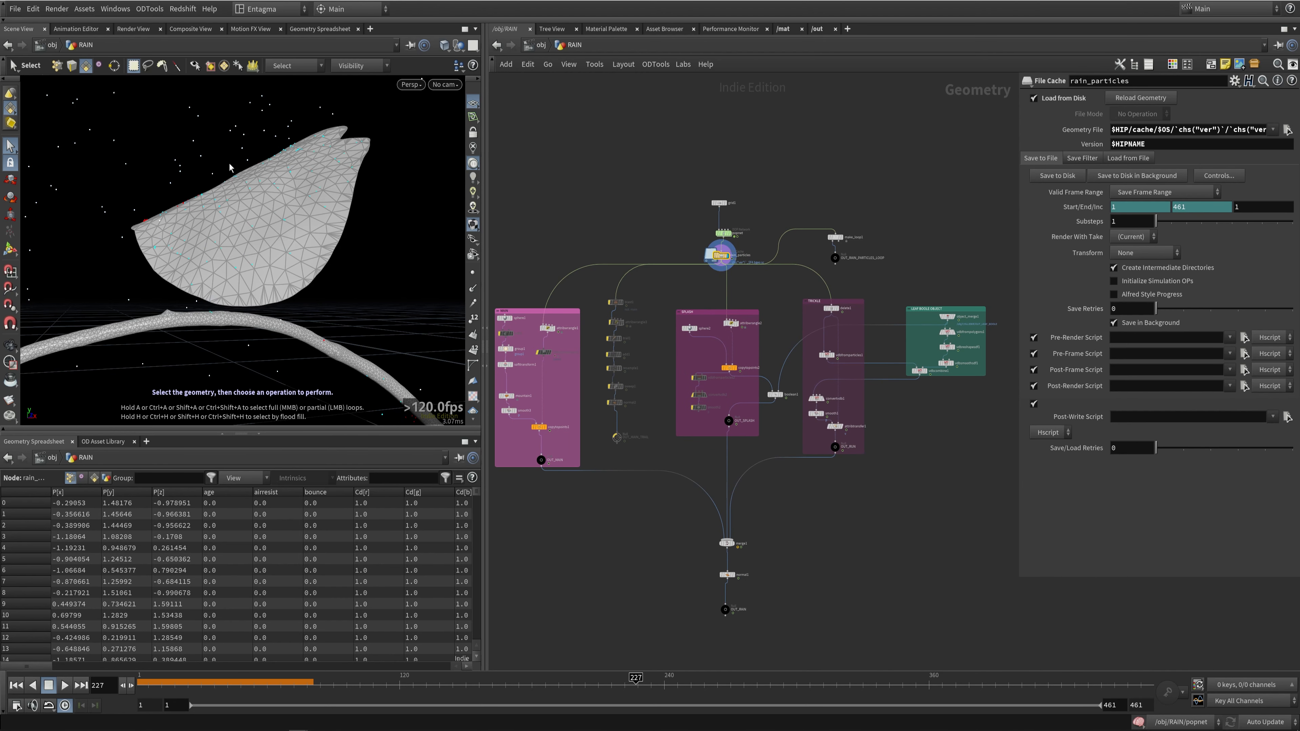
key("space")
right_click_drag(186, 154, 345, 113)
right_click_drag(215, 205, 206, 164)
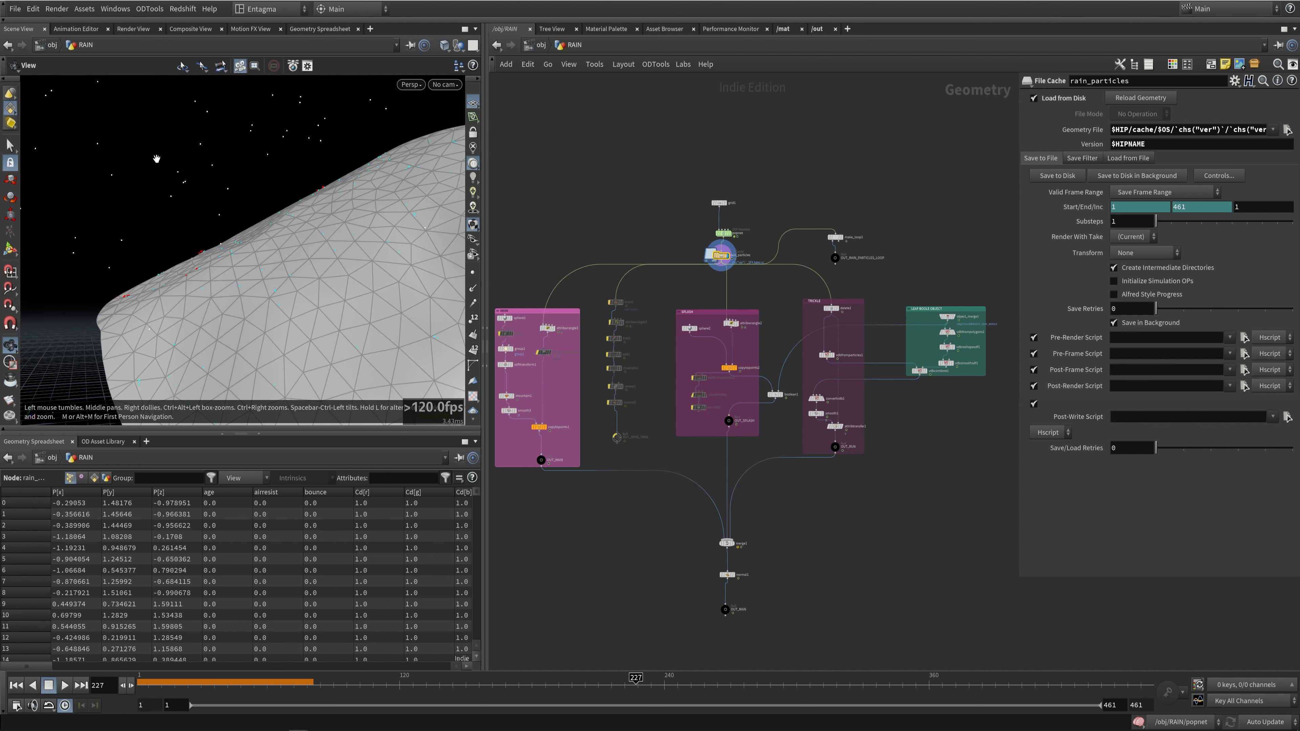
Step: Shift the MAIN, SPLASH and TRICKLE network boxes slightly while examining the rain particles on the leaf
left_click_drag(519, 313, 520, 310)
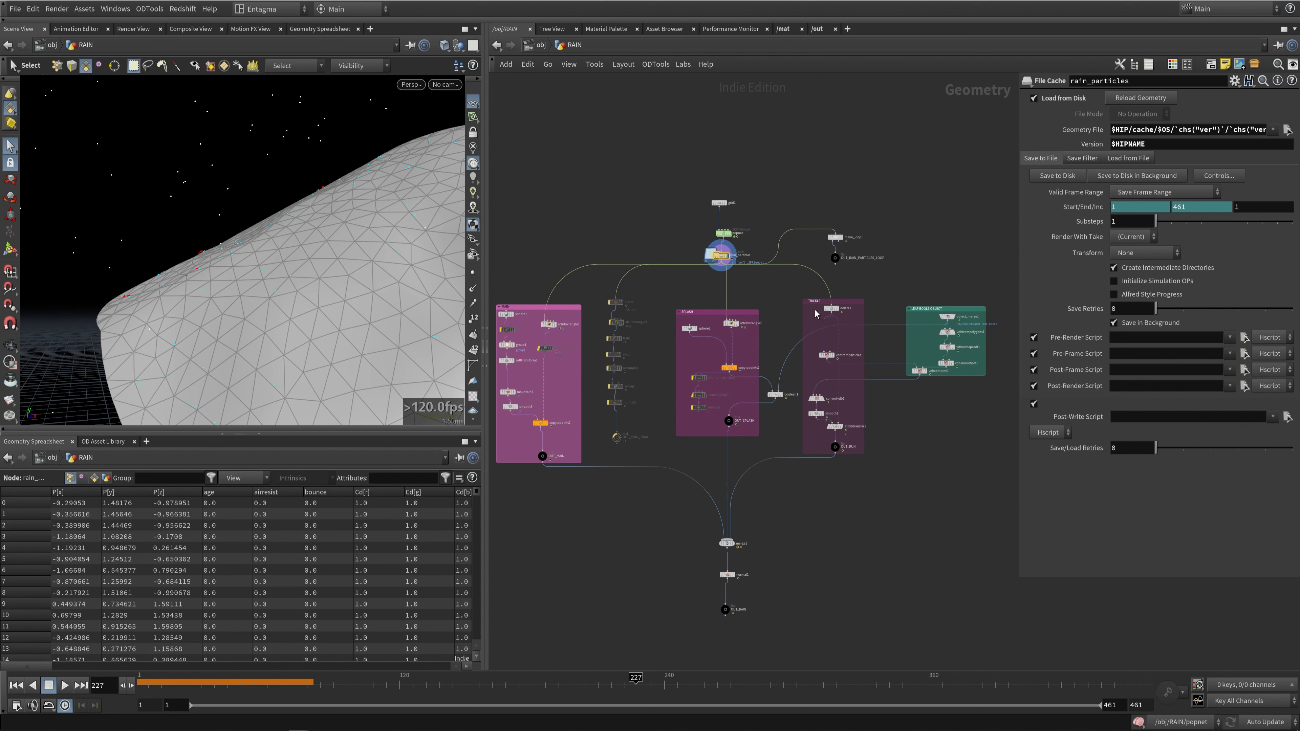
left_click_drag(705, 316, 701, 311)
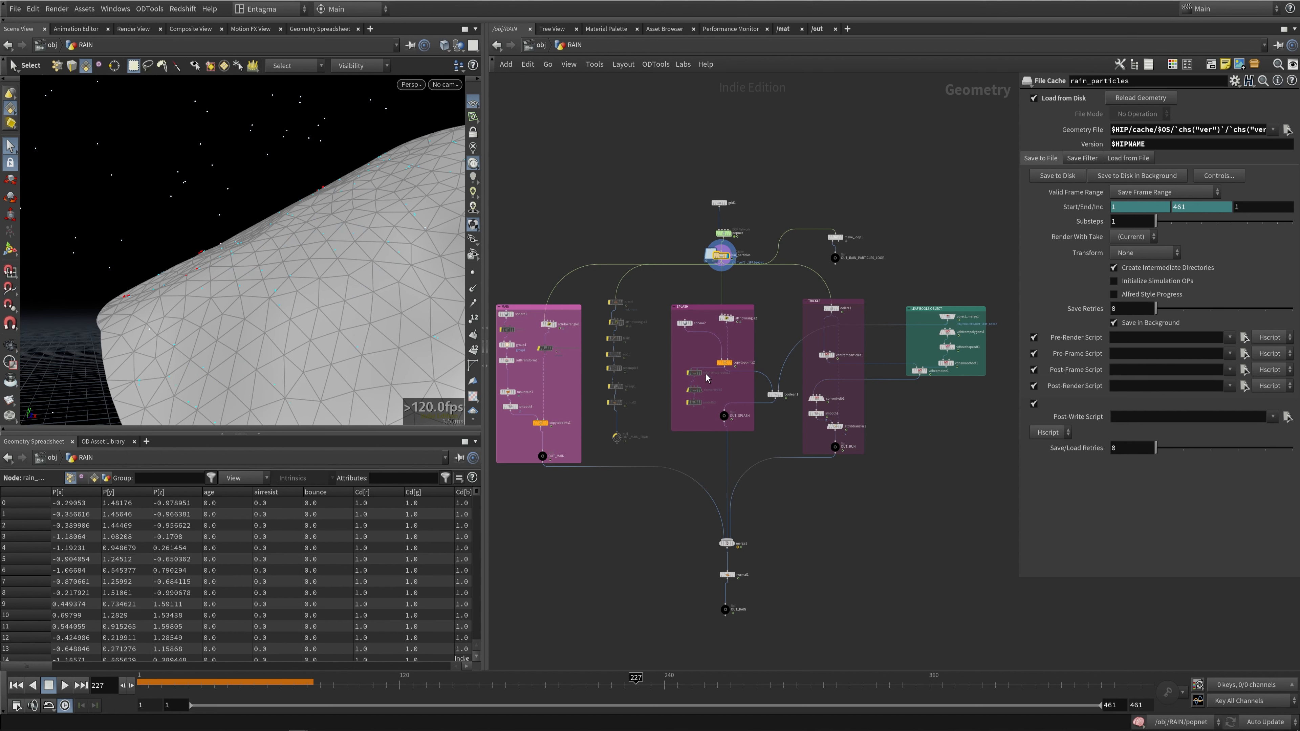
key("space")
mouse_move(202, 265)
left_mouse_down()
mouse_move(324, 218)
mouse_move(190, 252)
left_mouse_up()
left_click_drag(403, 265, 220, 317)
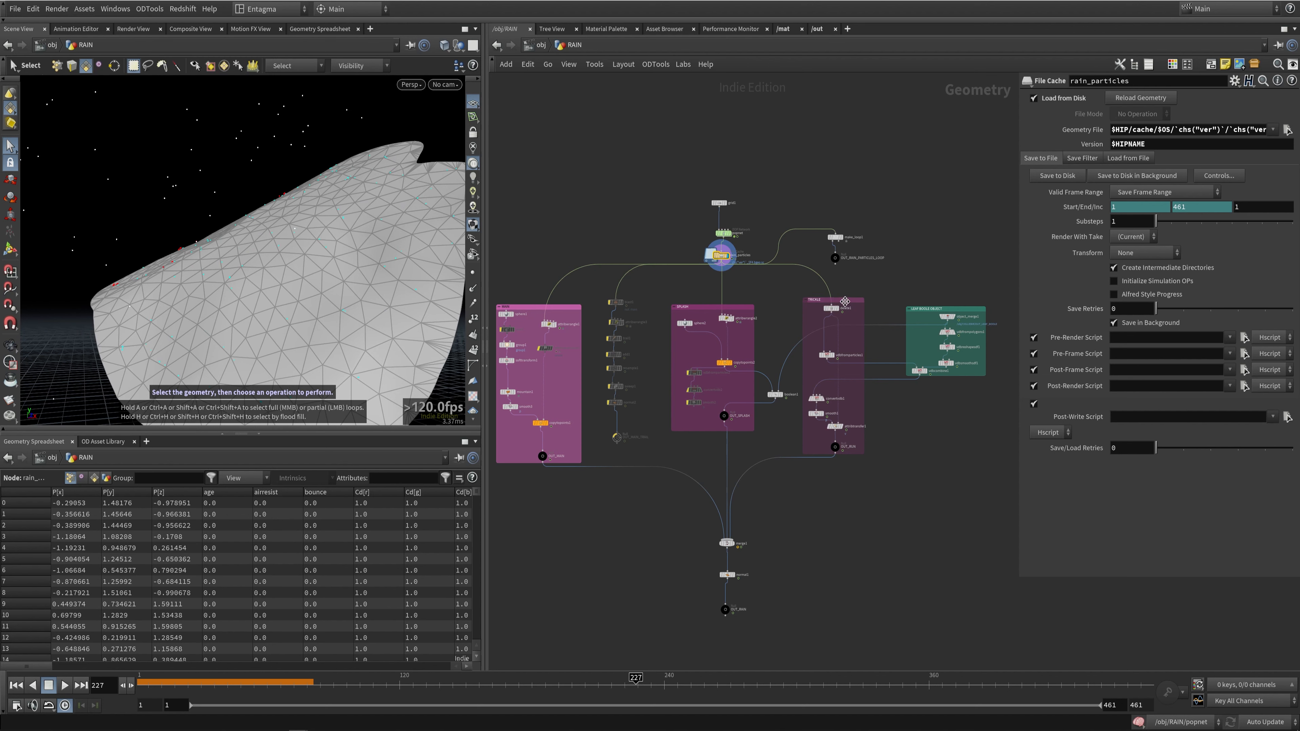
left_click_drag(845, 302, 844, 301)
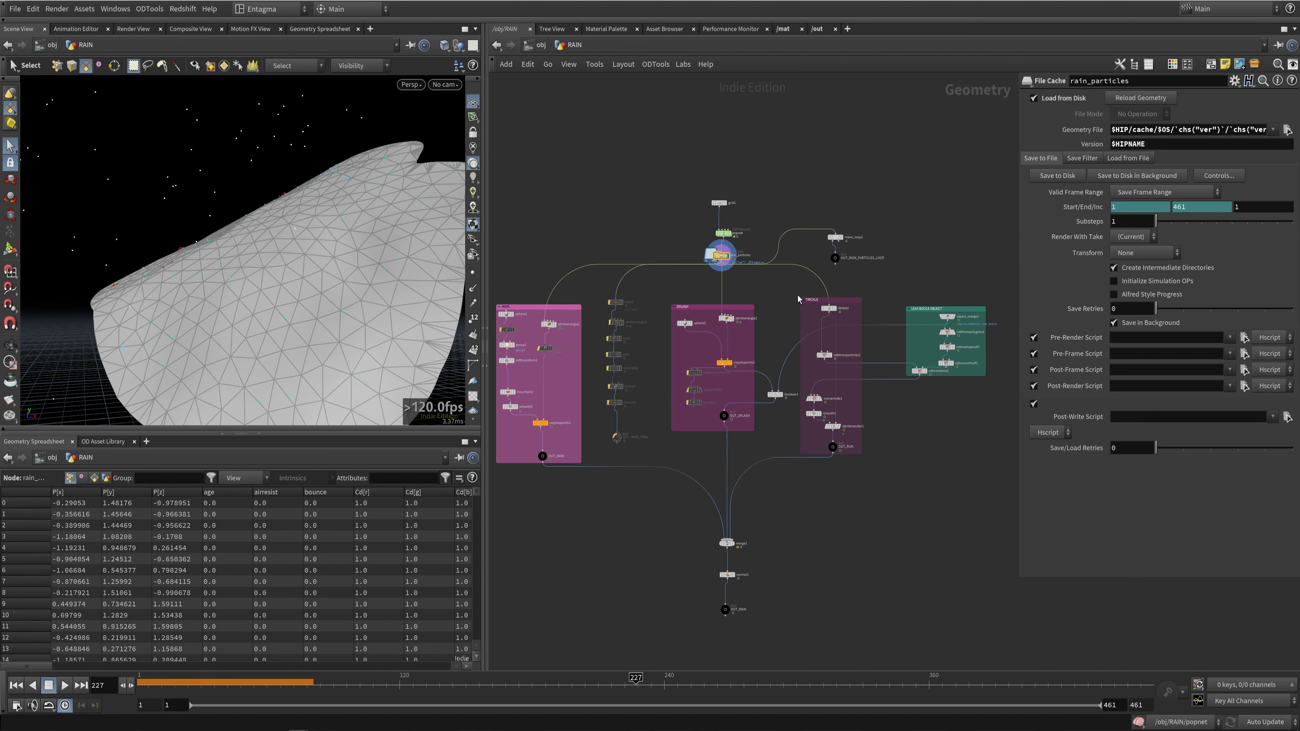
middle_click_drag(895, 403, 795, 400)
left_click_drag(835, 309, 835, 302)
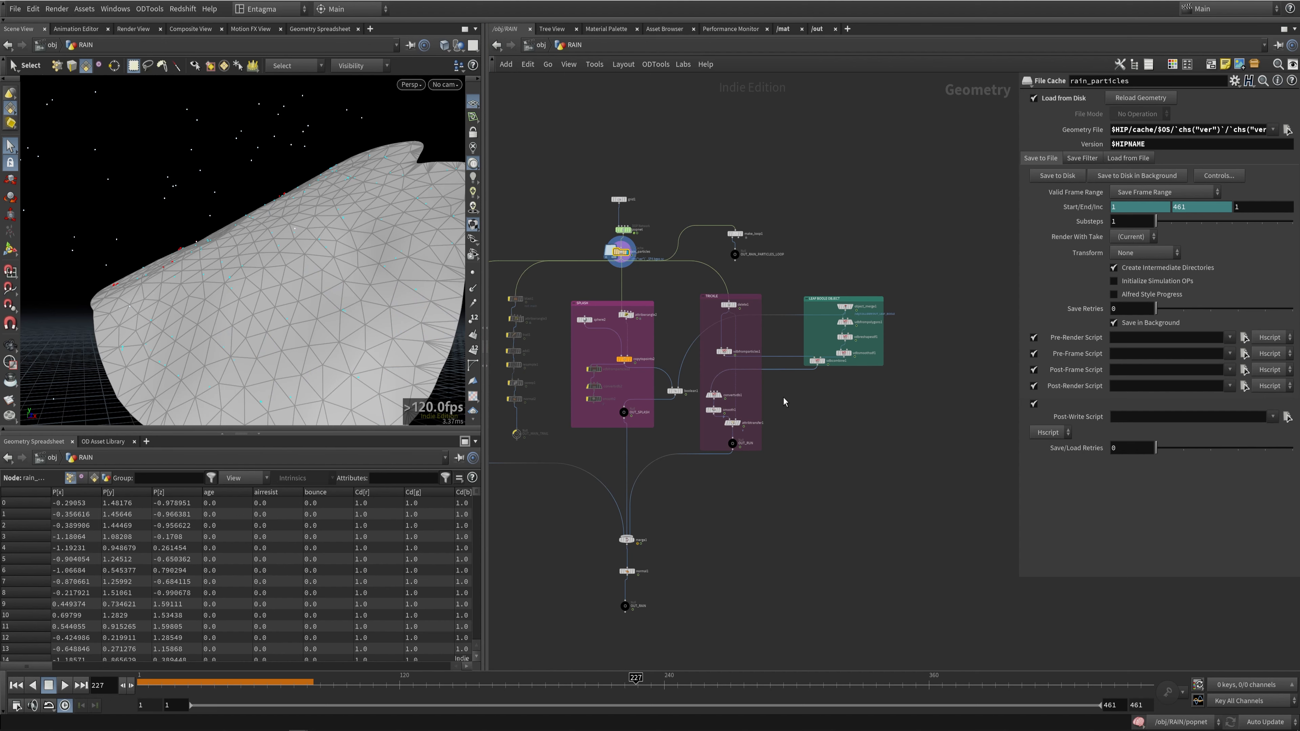
Step: Display sphere1 in the MAIN branch and examine group1's point group at the sphere's upper pole
key("h")
scroll(779, 315, "up", 8)
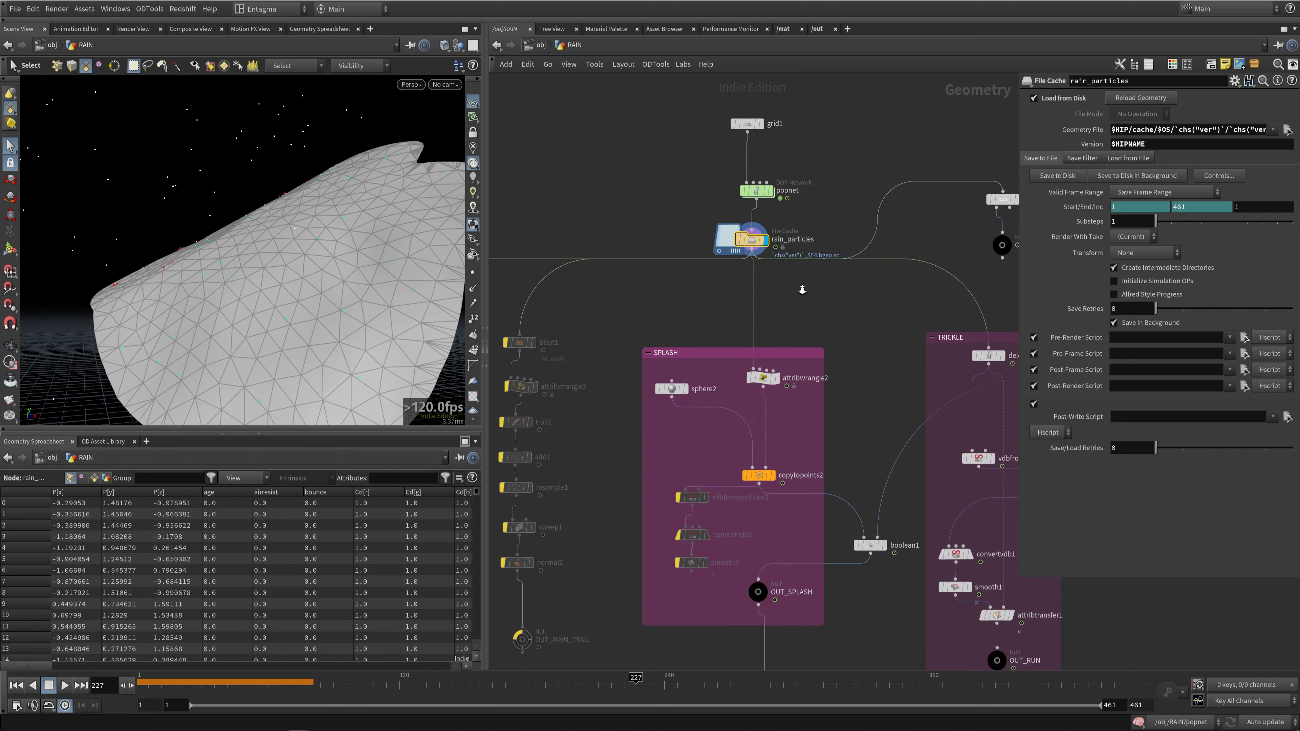
scroll(768, 307, "down", 3)
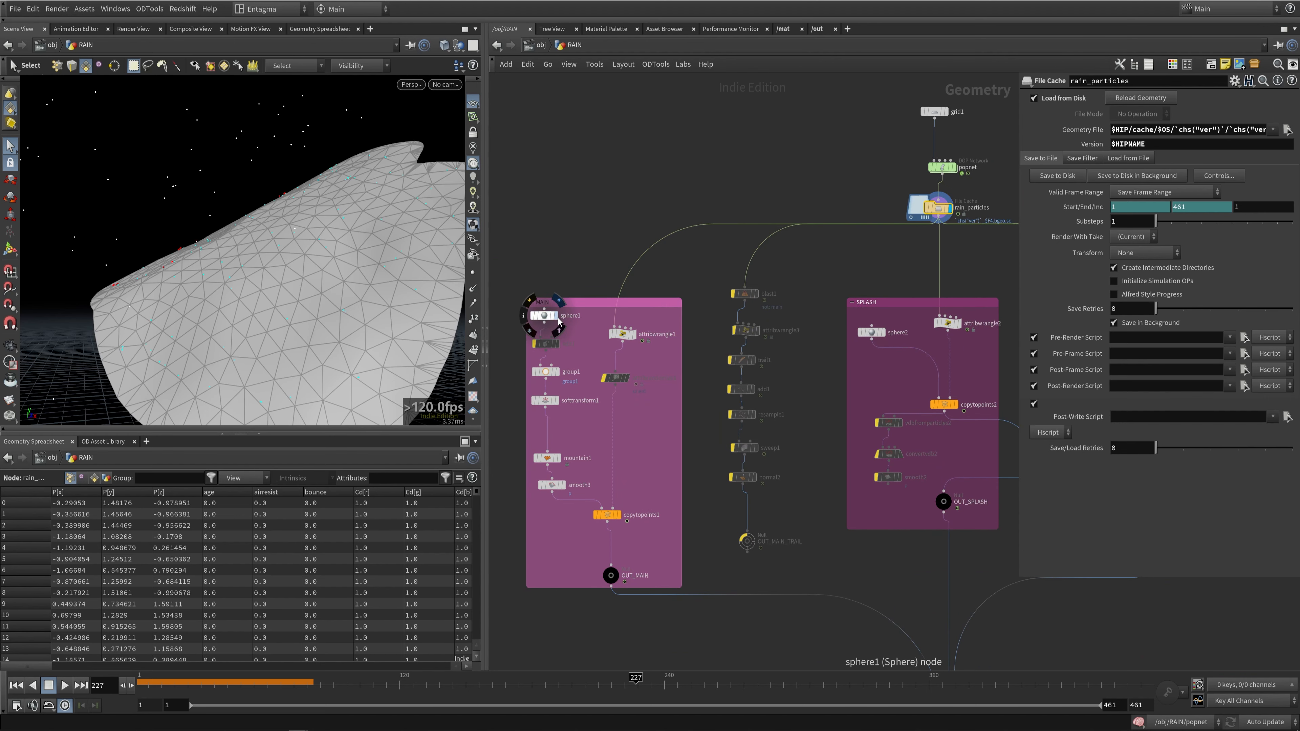
left_click(555, 316)
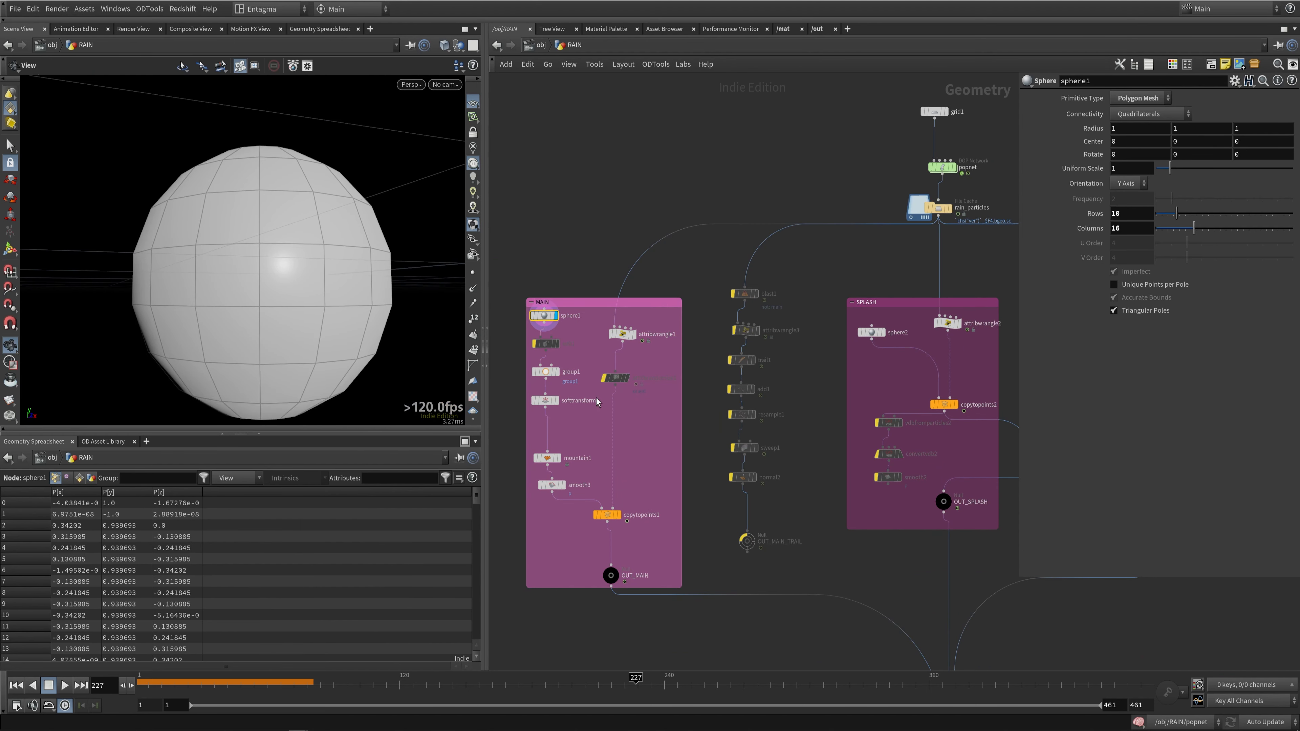
left_click(546, 372)
left_click_drag(302, 267, 326, 301)
left_click(10, 249)
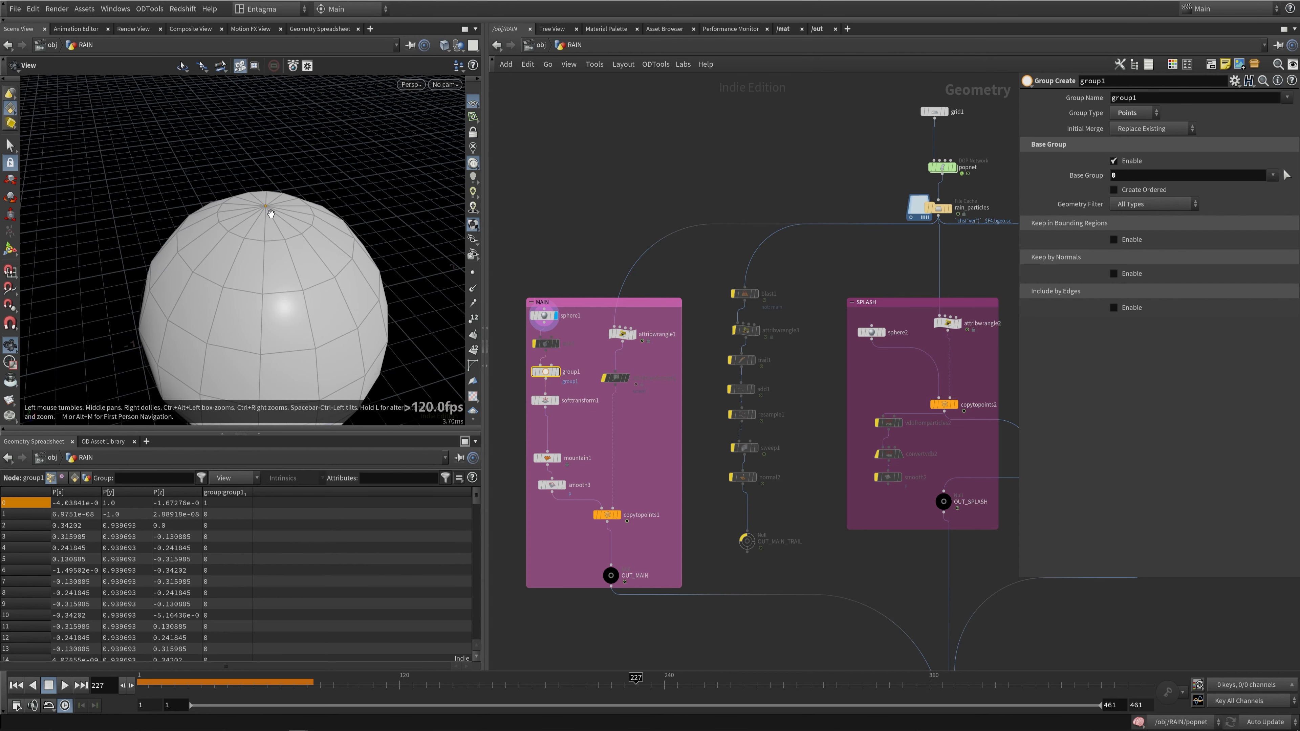
key("Return")
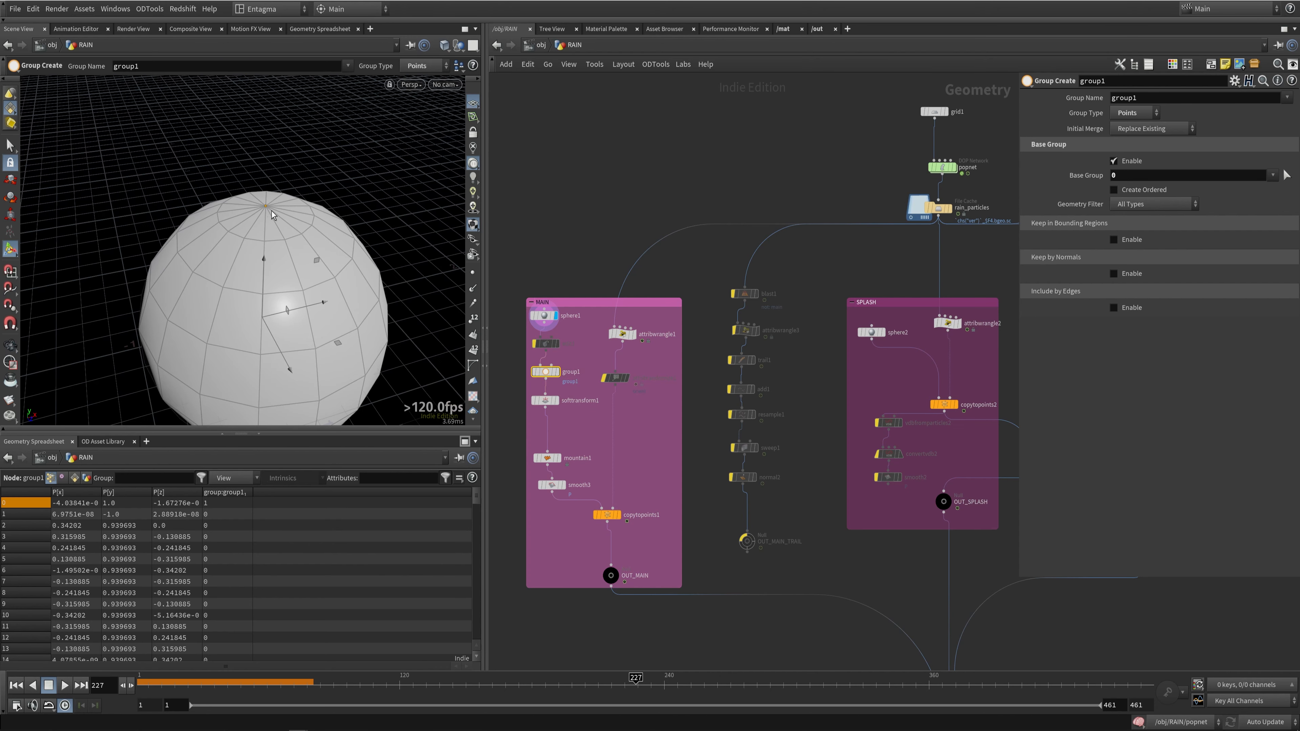
Step: Display softtransform1, mountain1 and smooth3 in turn to examine how the sphere is shaped into a raindrop
left_click(555, 401)
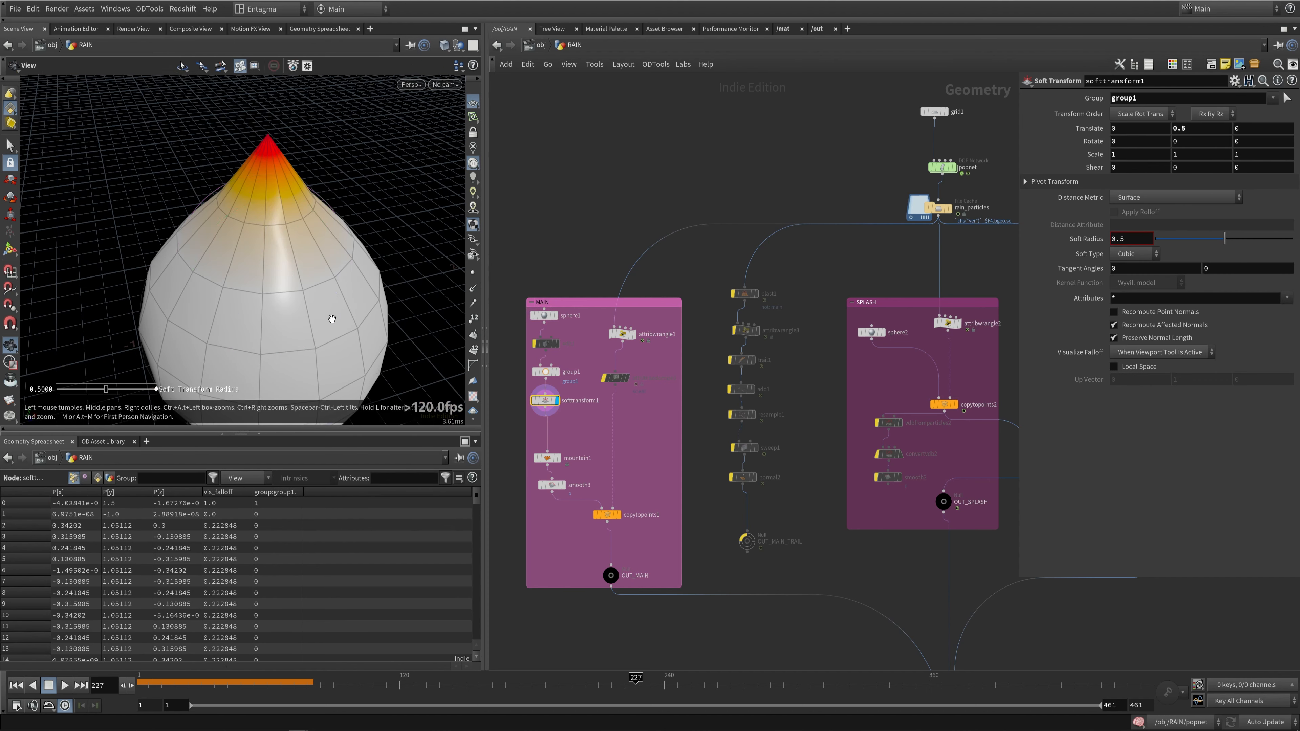
left_click_drag(332, 318, 273, 134)
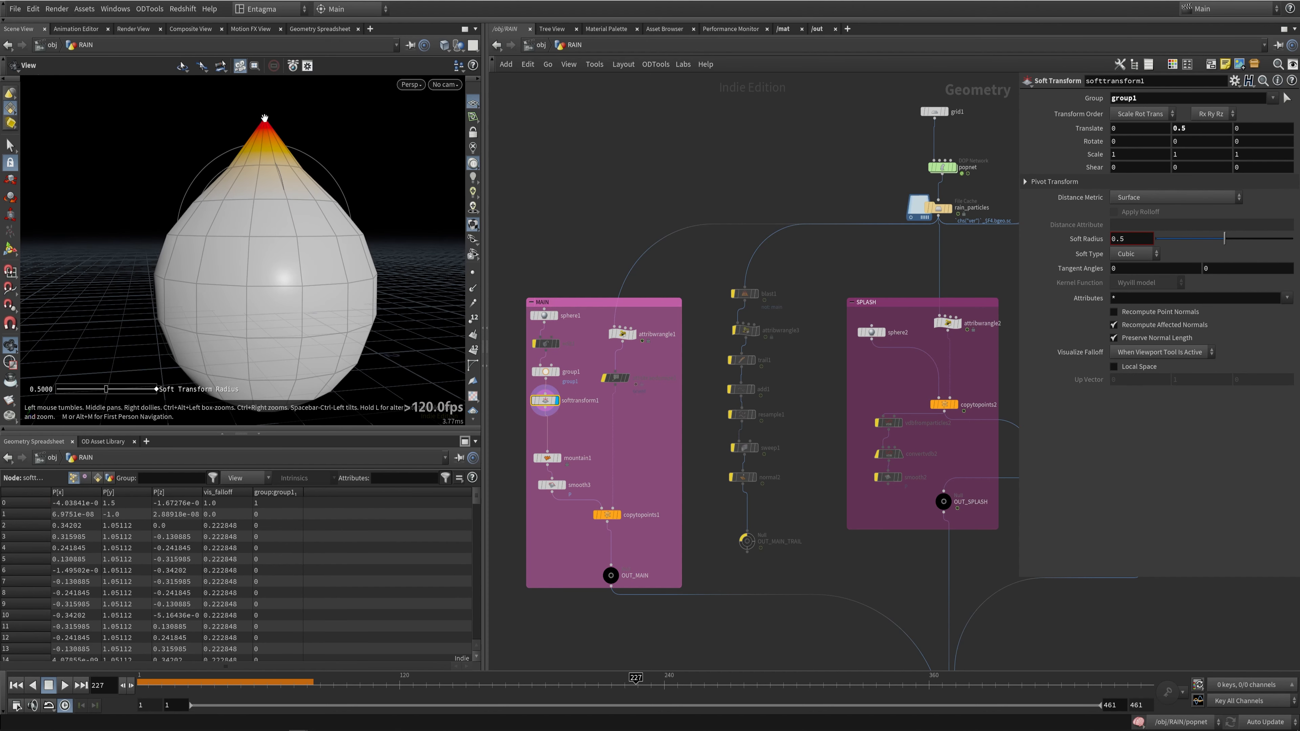
left_click(554, 458)
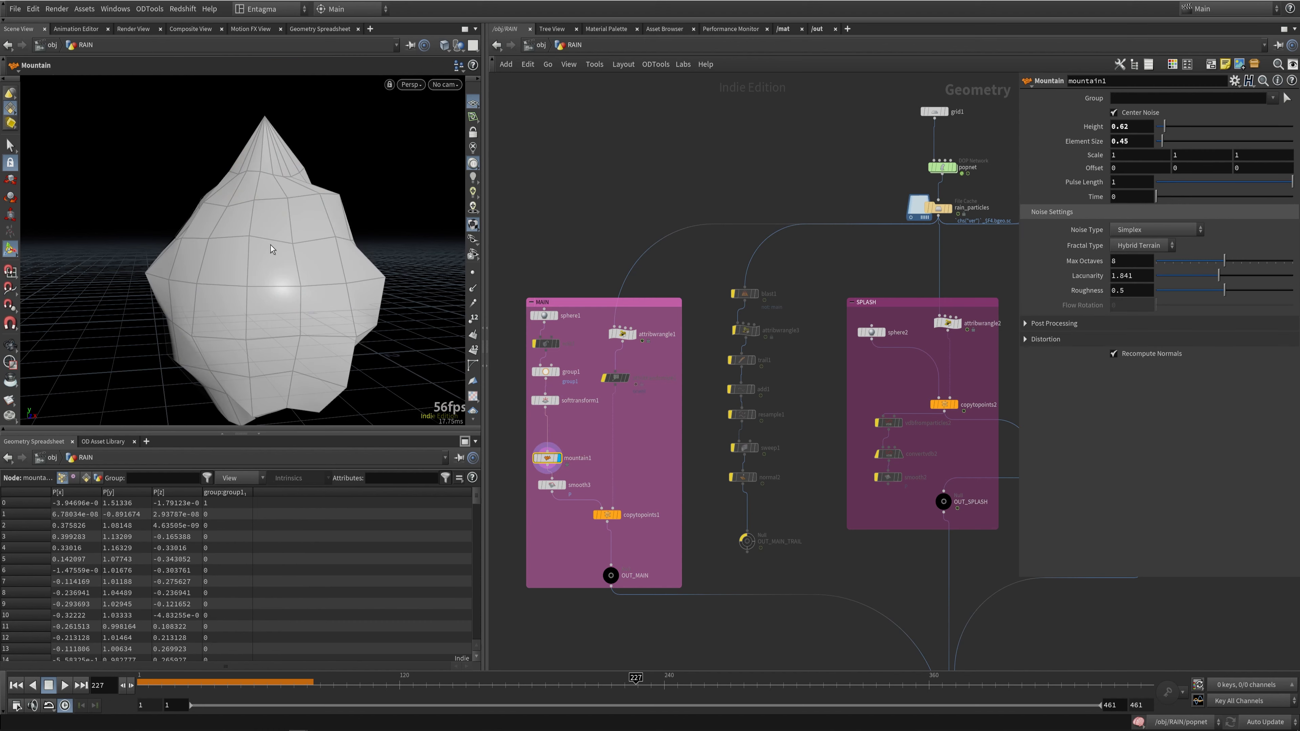
left_click(552, 486)
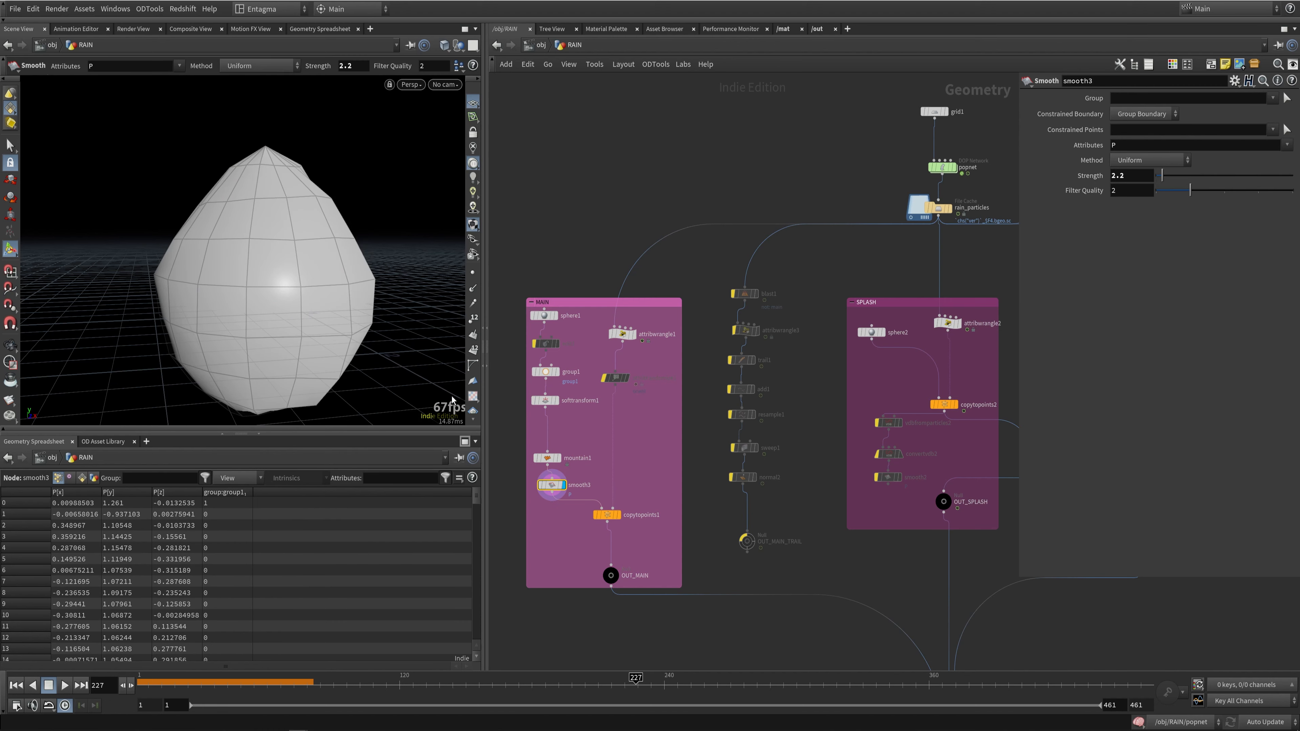
left_click_drag(338, 266, 307, 299, "alt")
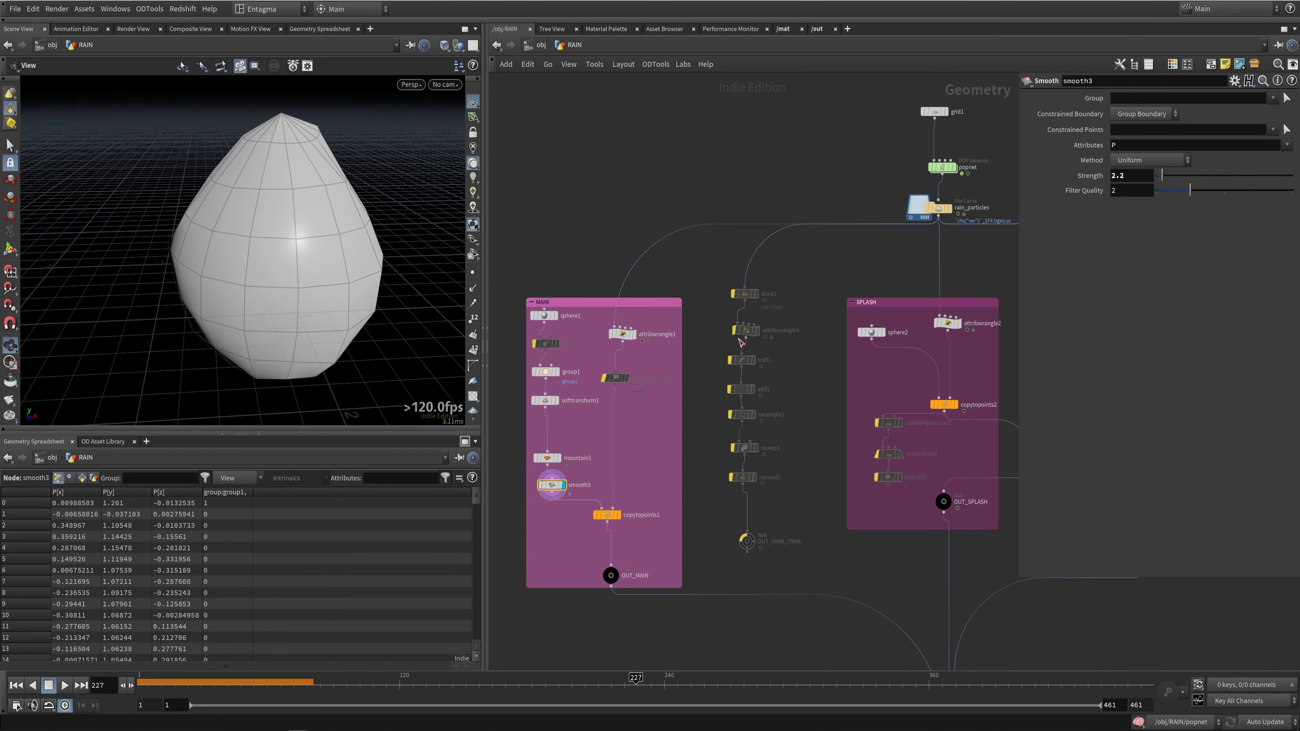
Step: Display attribwrangle1 and examine its orientation and scale code together with the particles around the leaf
left_click(627, 335)
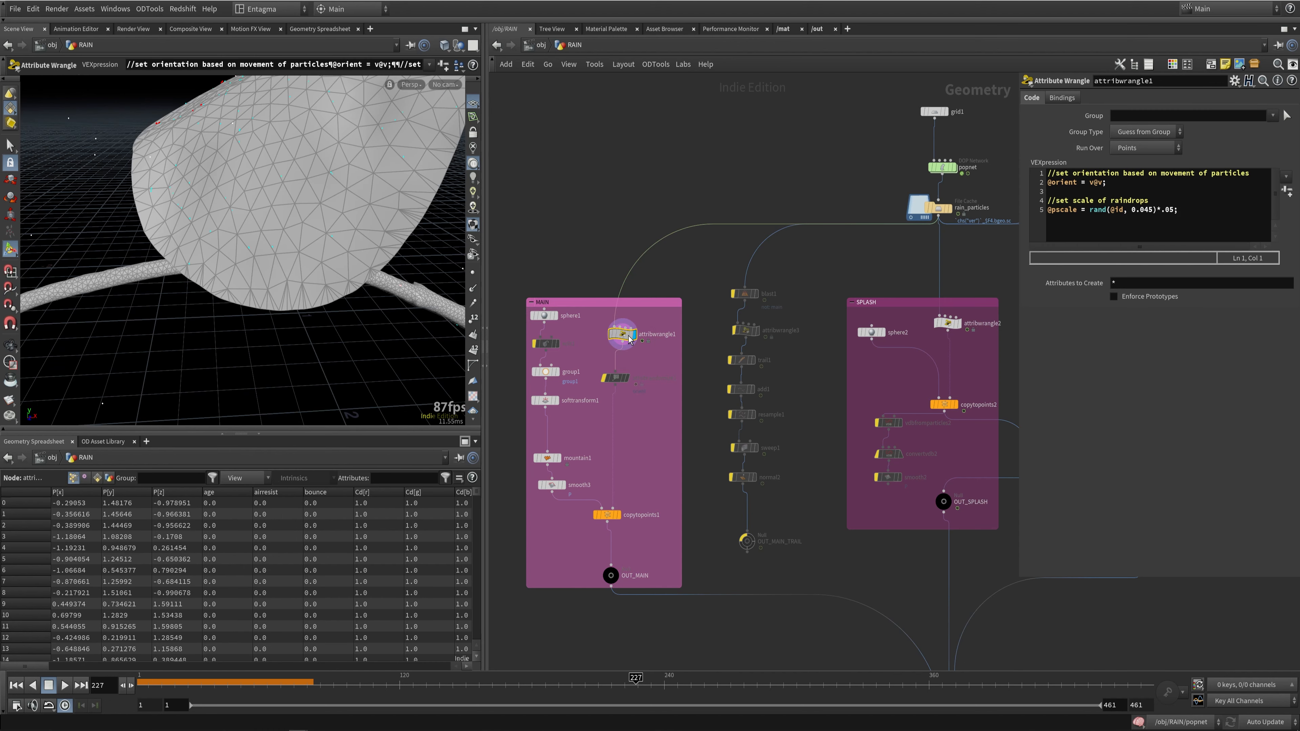
middle_click_drag(286, 134, 324, 328, "alt")
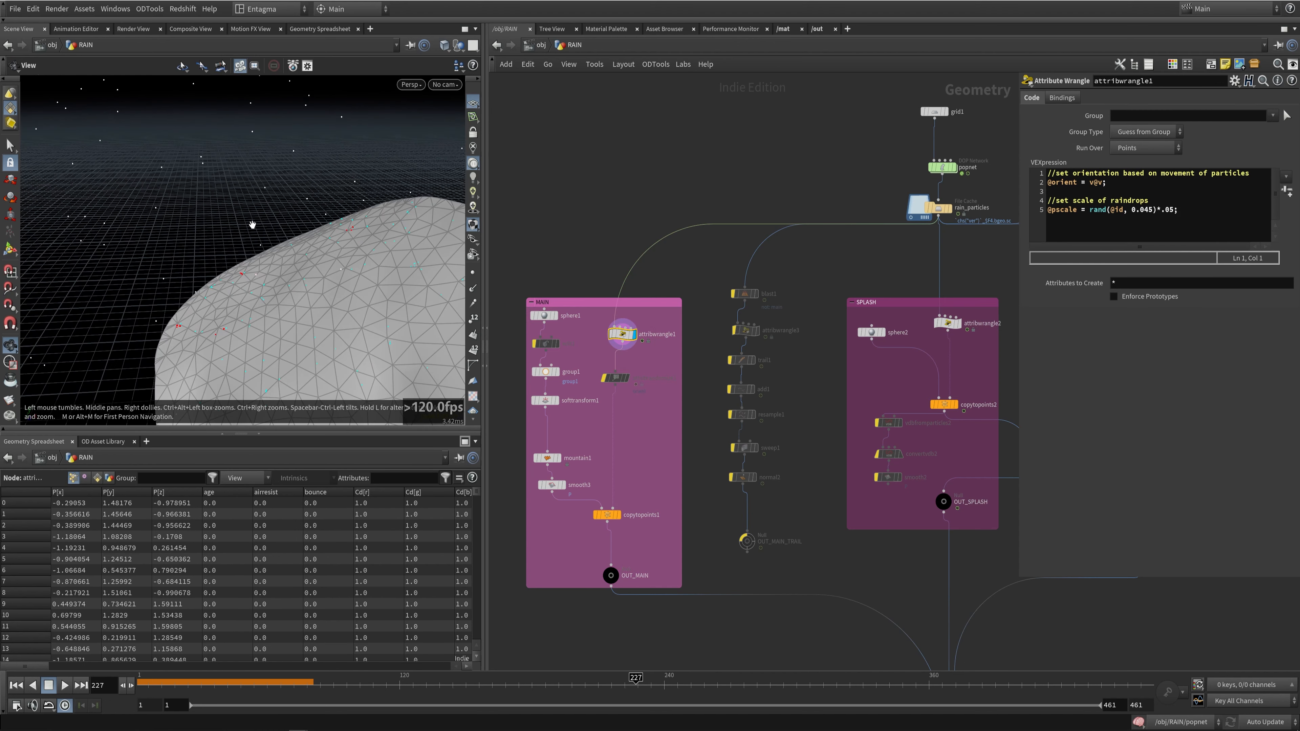
right_click_drag(295, 266, 244, 285)
middle_click_drag(244, 285, 251, 197)
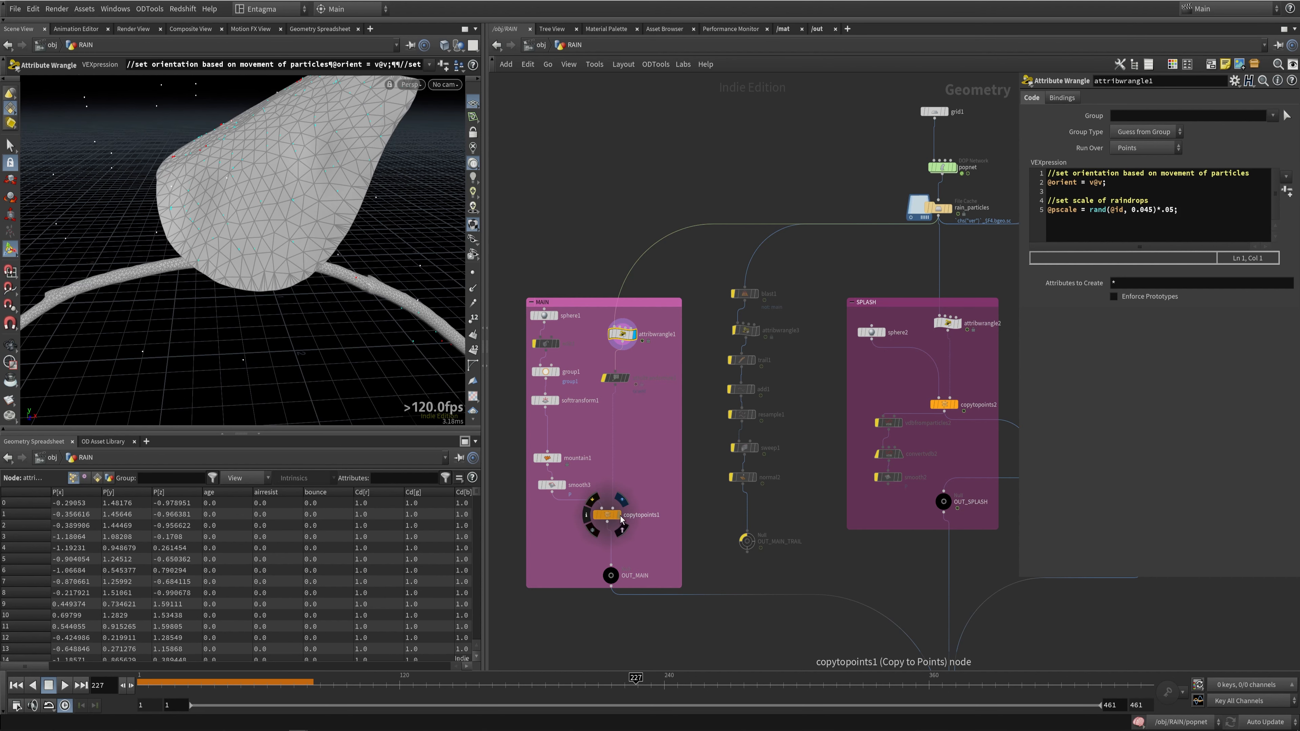
Step: Display copytopoints1, scrub and play the copied raindrops, and stop the playback at frame 184
left_click(613, 517)
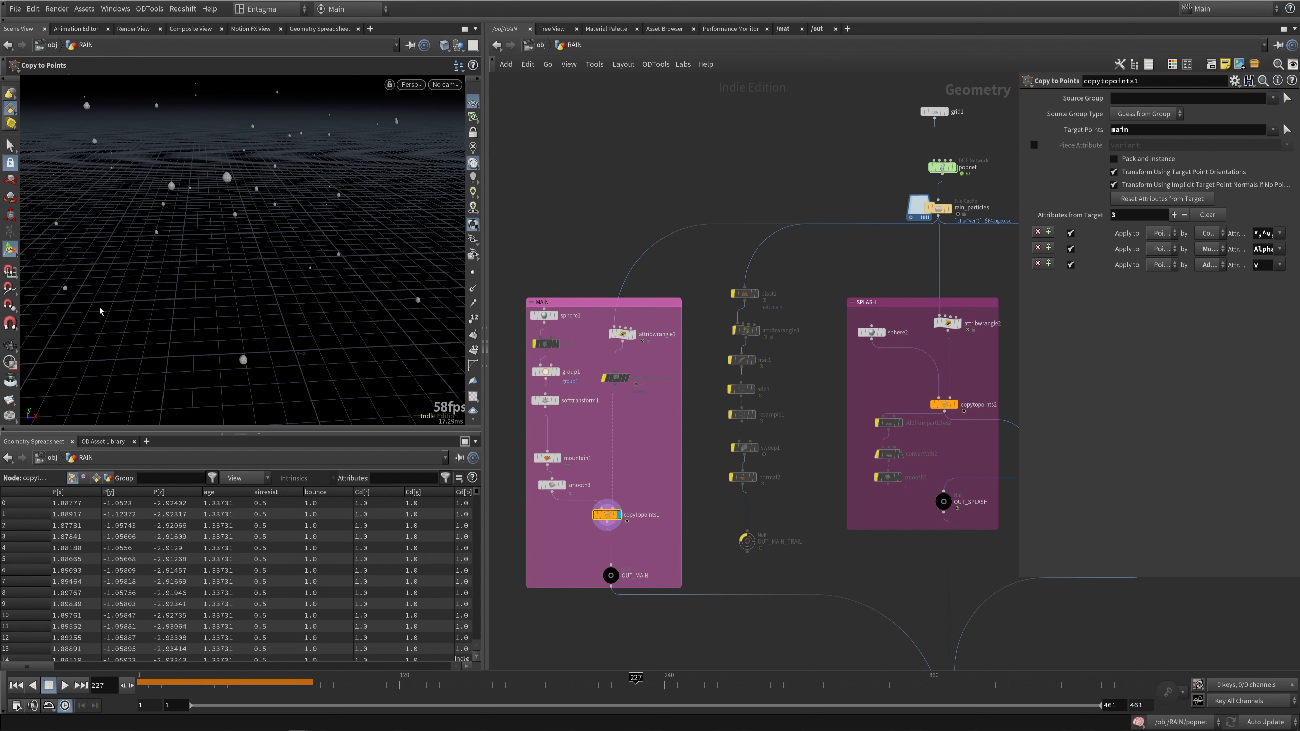
left_click_drag(100, 311, 185, 223, "alt")
left_click_drag(251, 385, 200, 366, "alt")
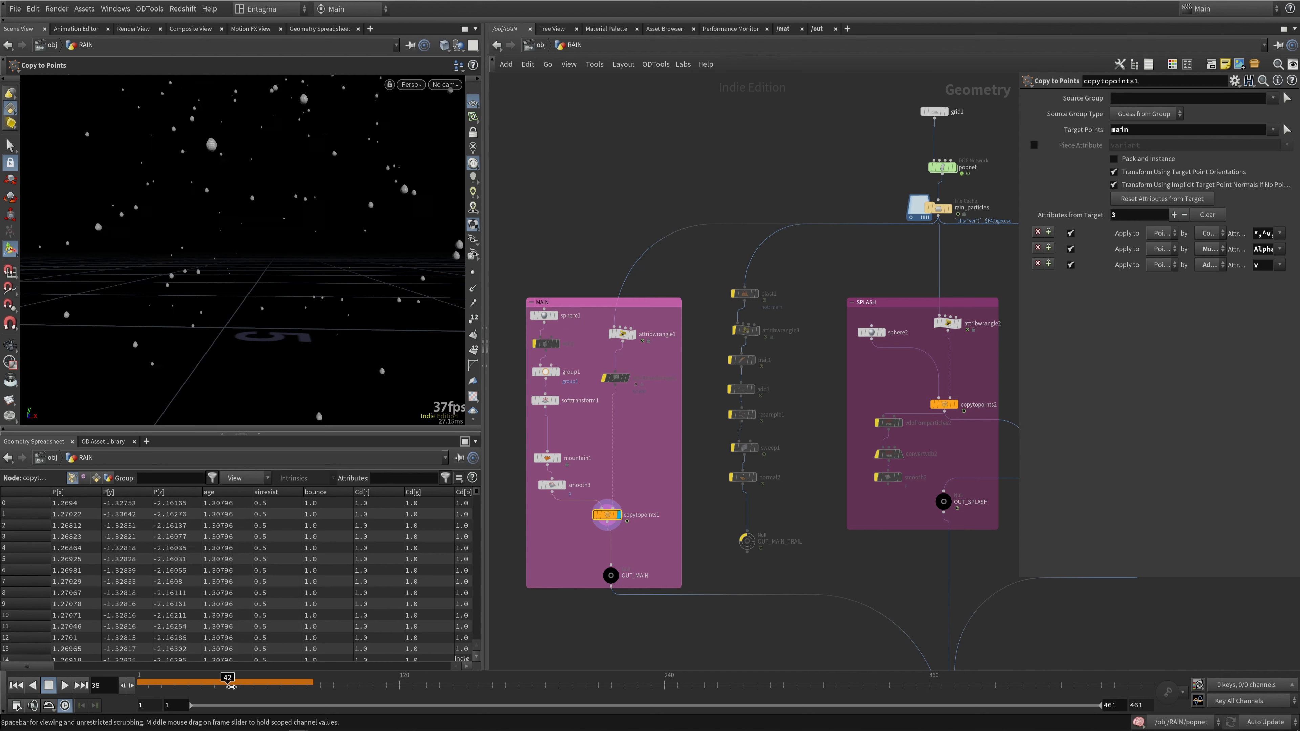
left_click_drag(523, 688, 183, 680)
left_click_drag(313, 685, 187, 685)
left_click(64, 685)
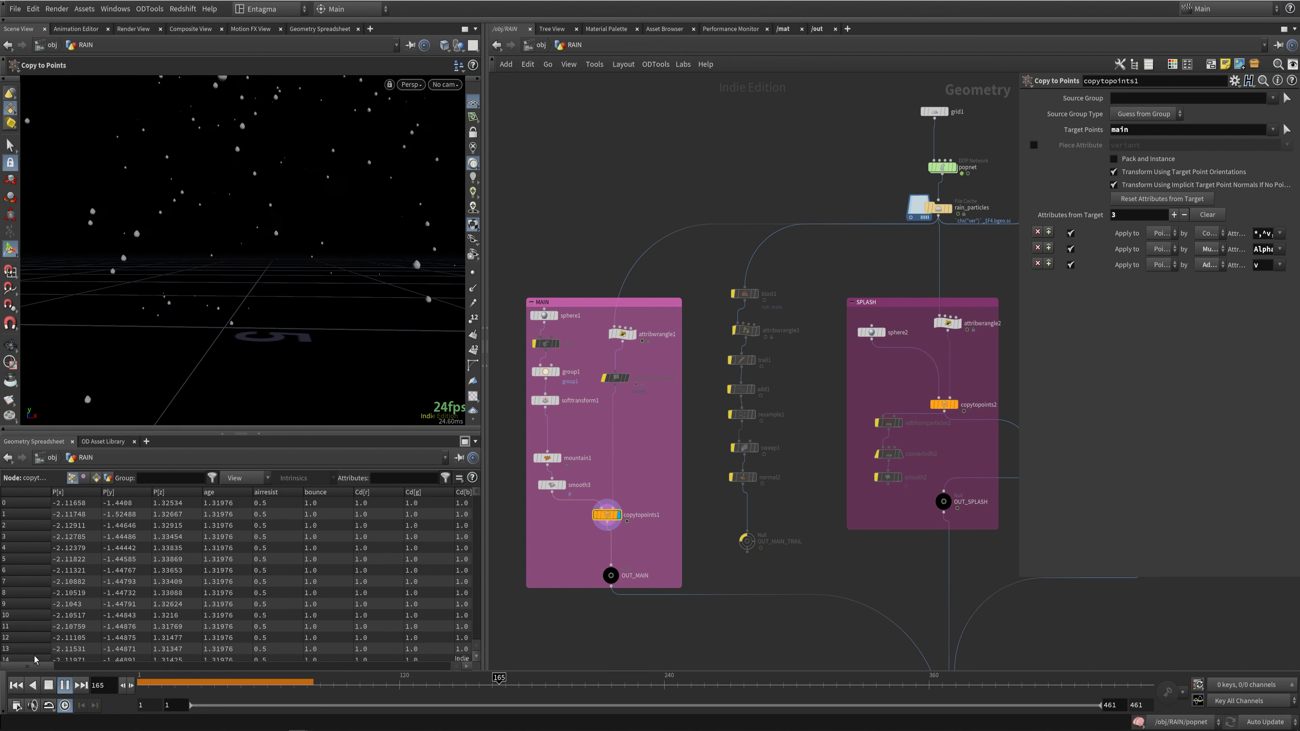
left_click(65, 685)
Step: Select mountain1 and examine its noise, post-processing and distortion parameters
left_click(545, 460)
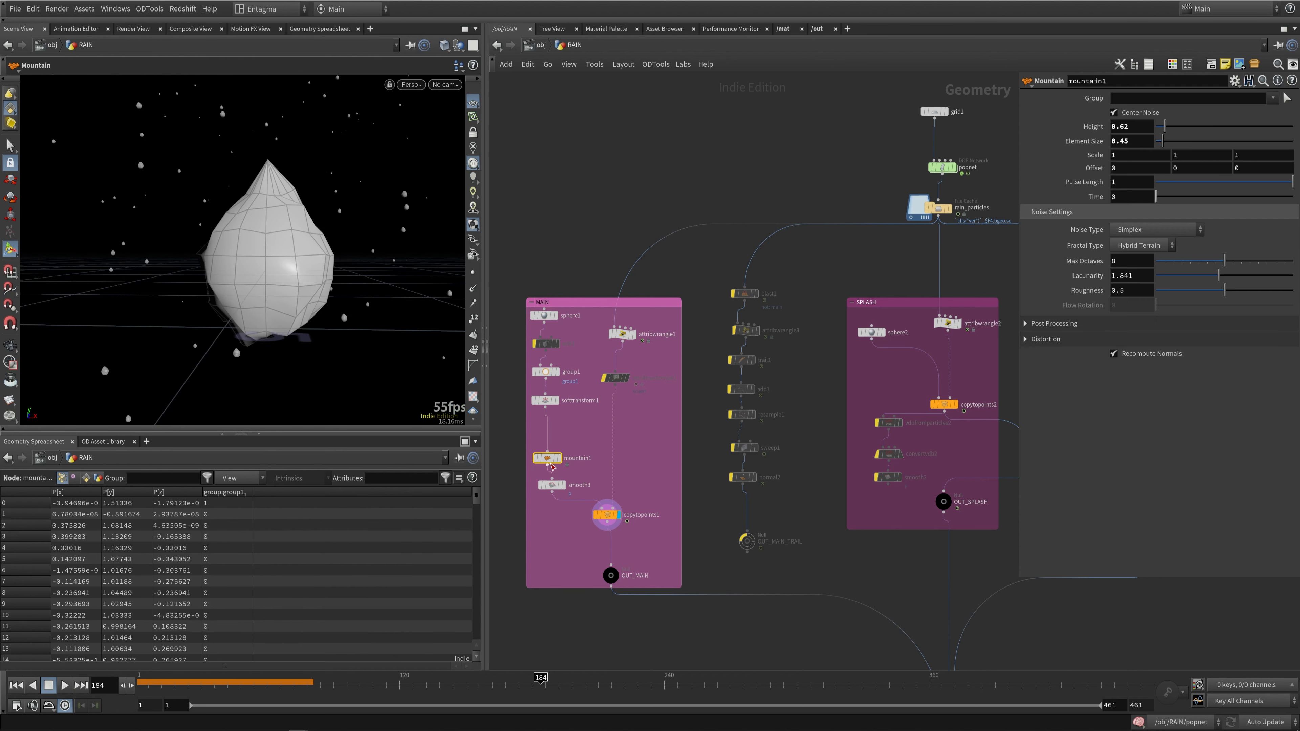
left_click(1095, 324)
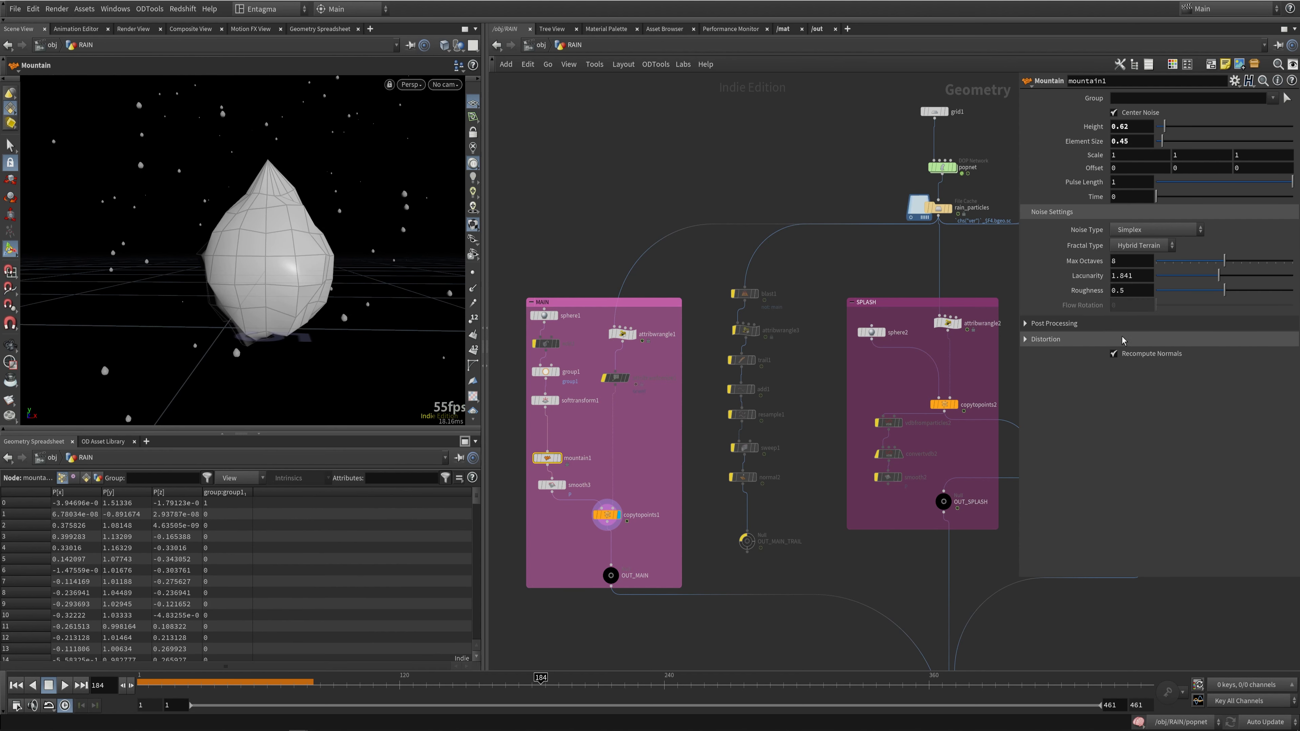
left_click(1087, 328)
left_click(1055, 340)
left_click(1038, 339)
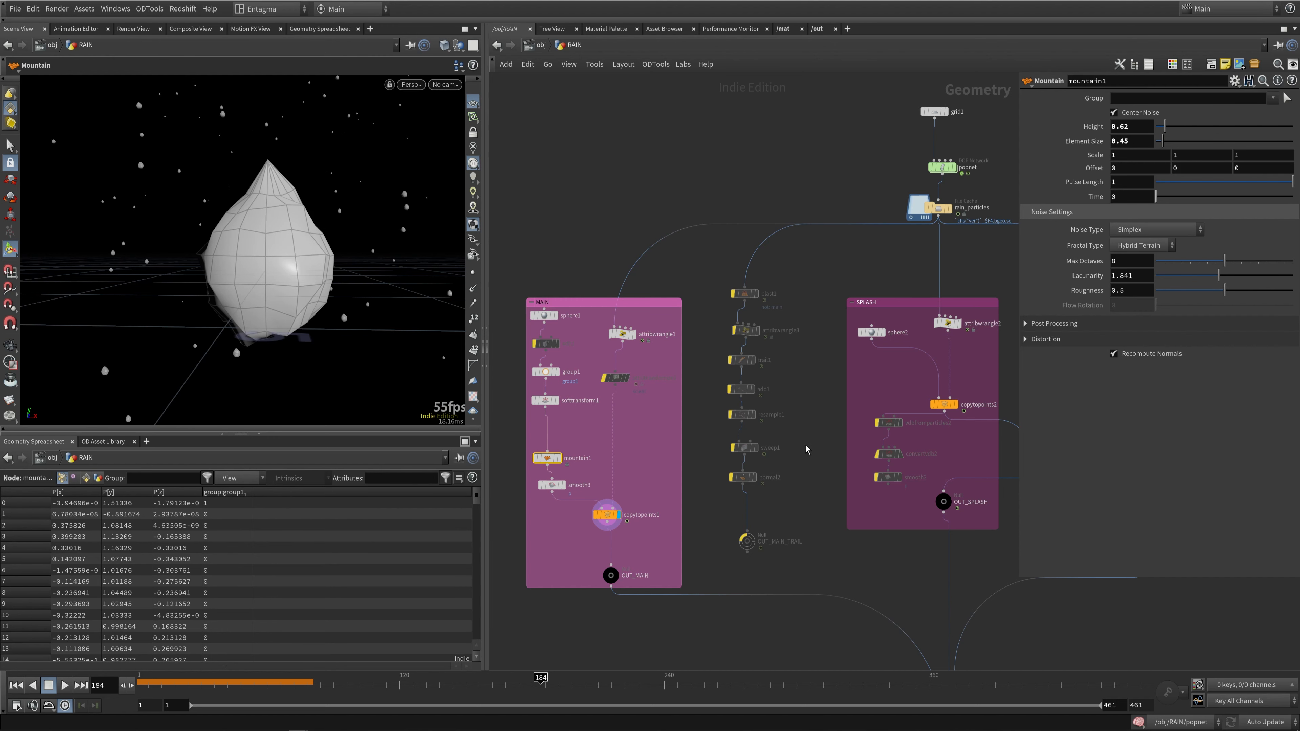
Step: Display the rain_particles cache and examine the splash particles on the leaf's surface up close
middle_click_drag(805, 449, 529, 443)
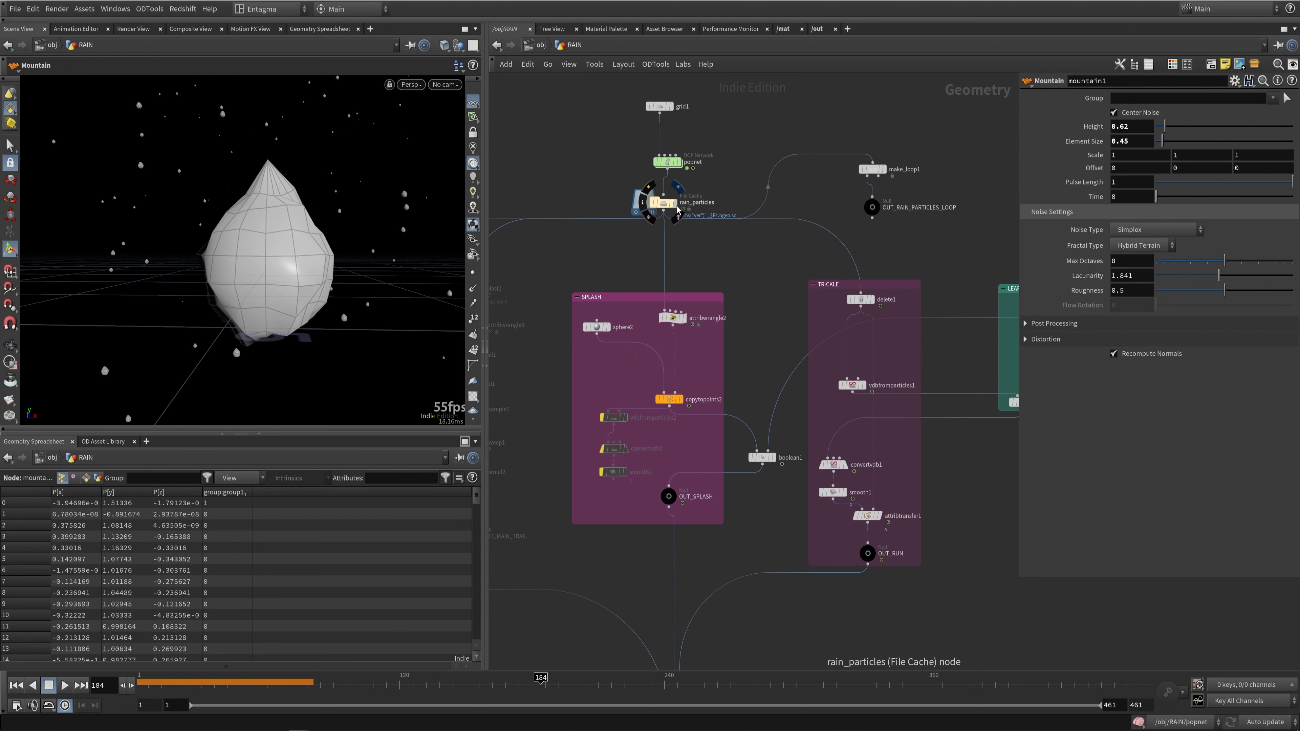
left_click(664, 202)
right_click_drag(271, 248, 313, 224)
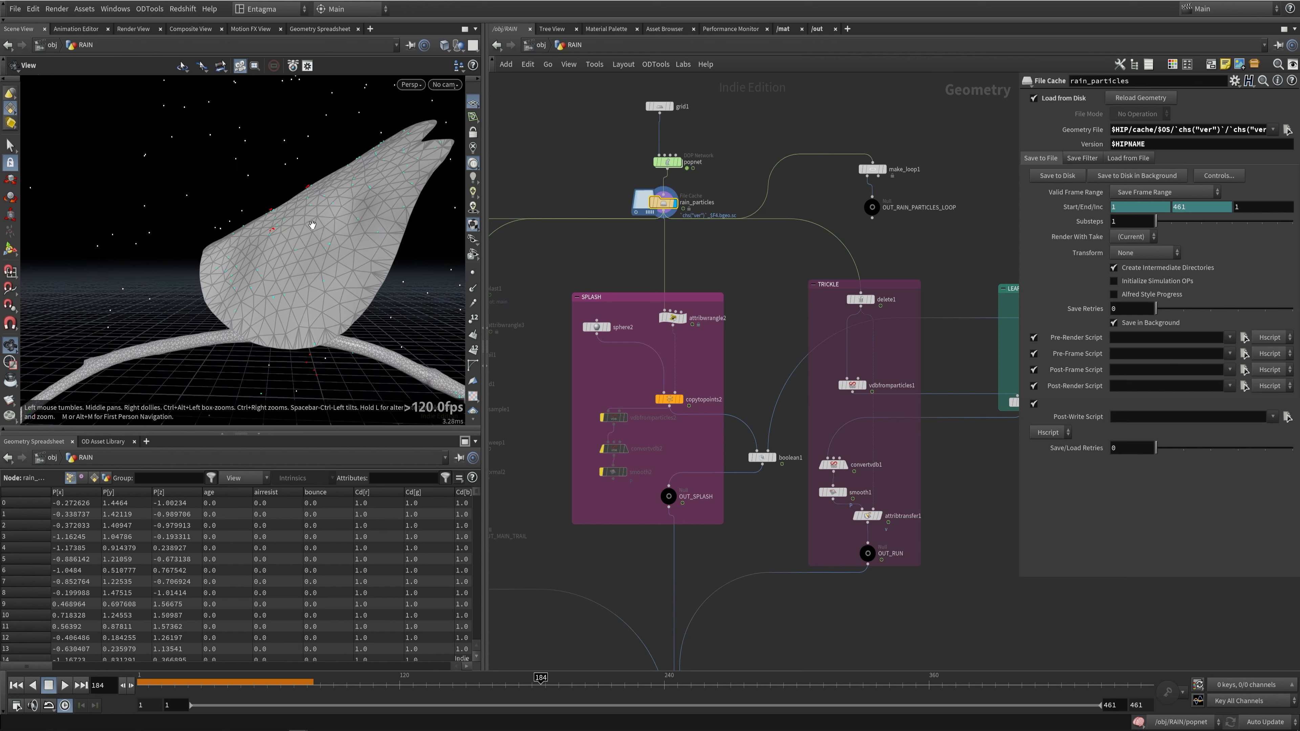
left_click_drag(313, 225, 290, 232)
right_click_drag(290, 232, 267, 178)
left_click_drag(267, 179, 322, 238)
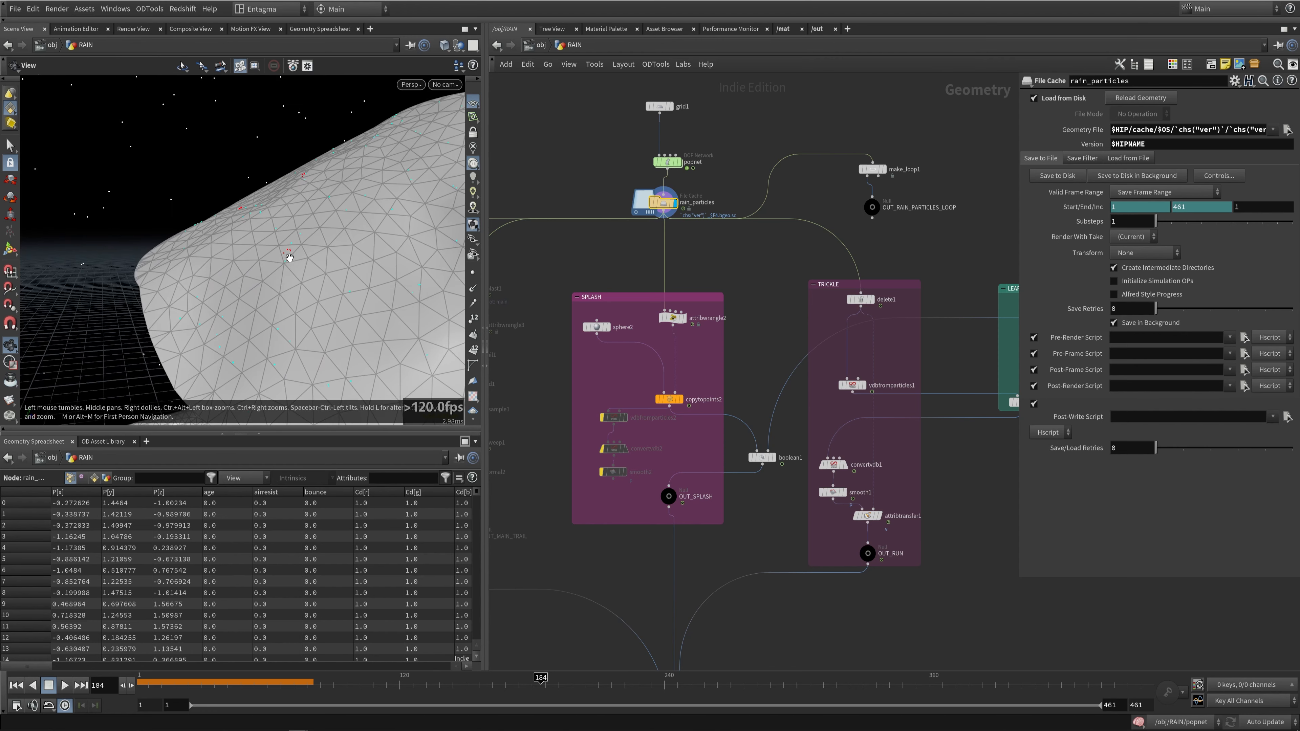
right_click_drag(322, 238, 382, 212)
left_click_drag(383, 212, 281, 260)
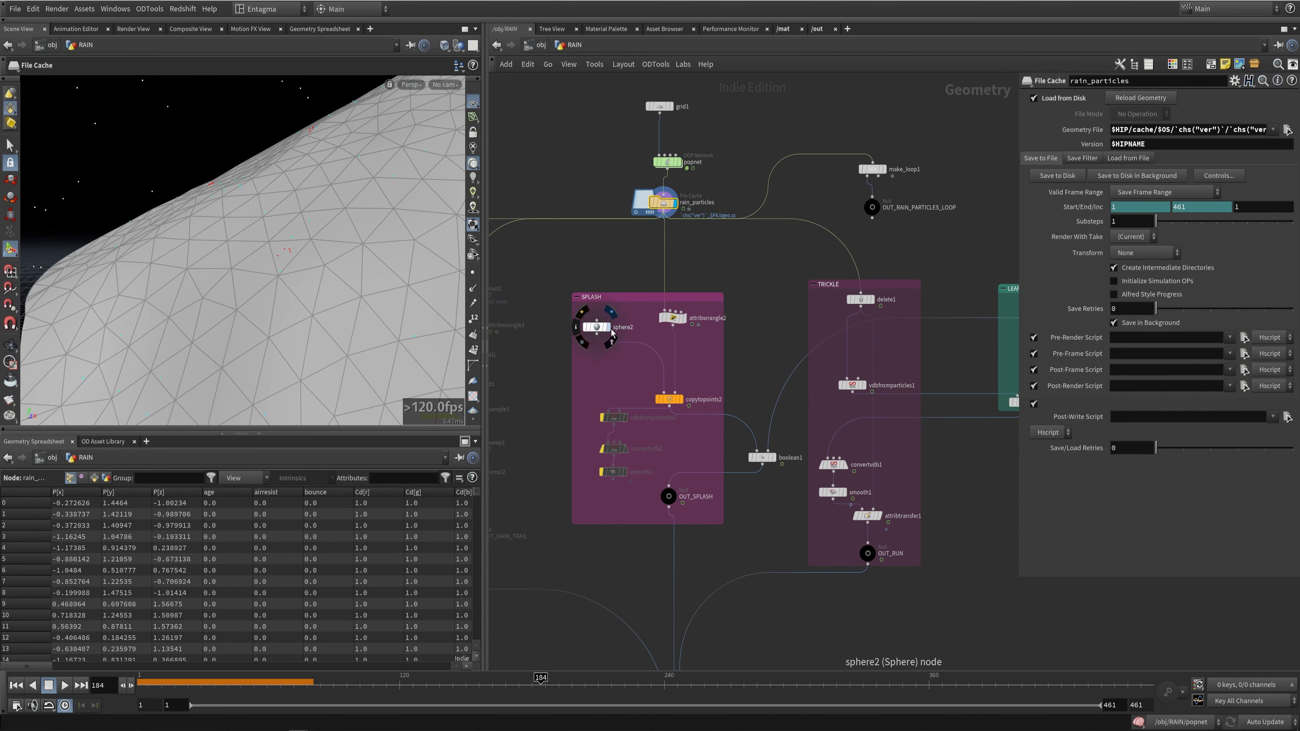
Step: Display sphere2 in the SPLASH branch and examine its low-resolution mesh with 4 rows and 6 columns
left_click(596, 327)
right_click_drag(308, 335, 217, 387)
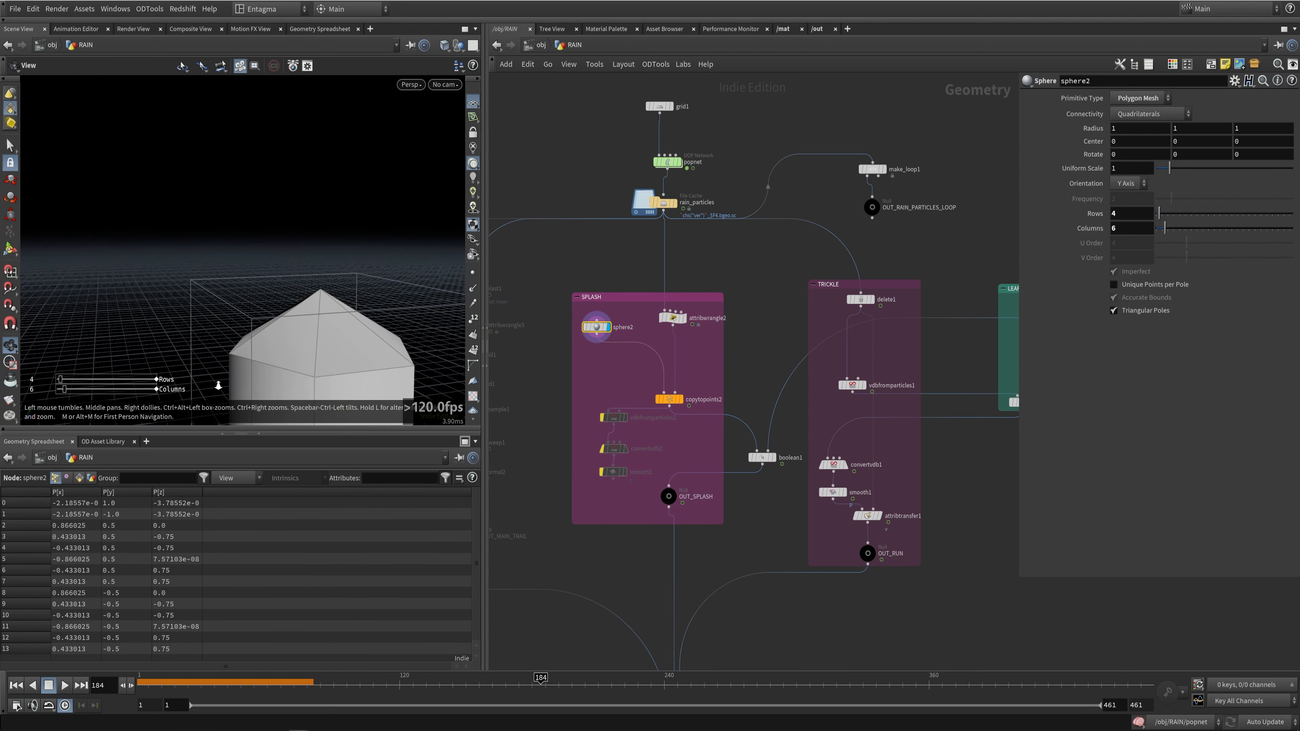
middle_click_drag(218, 386, 261, 217)
right_click_drag(261, 218, 276, 244)
left_click_drag(276, 244, 233, 229)
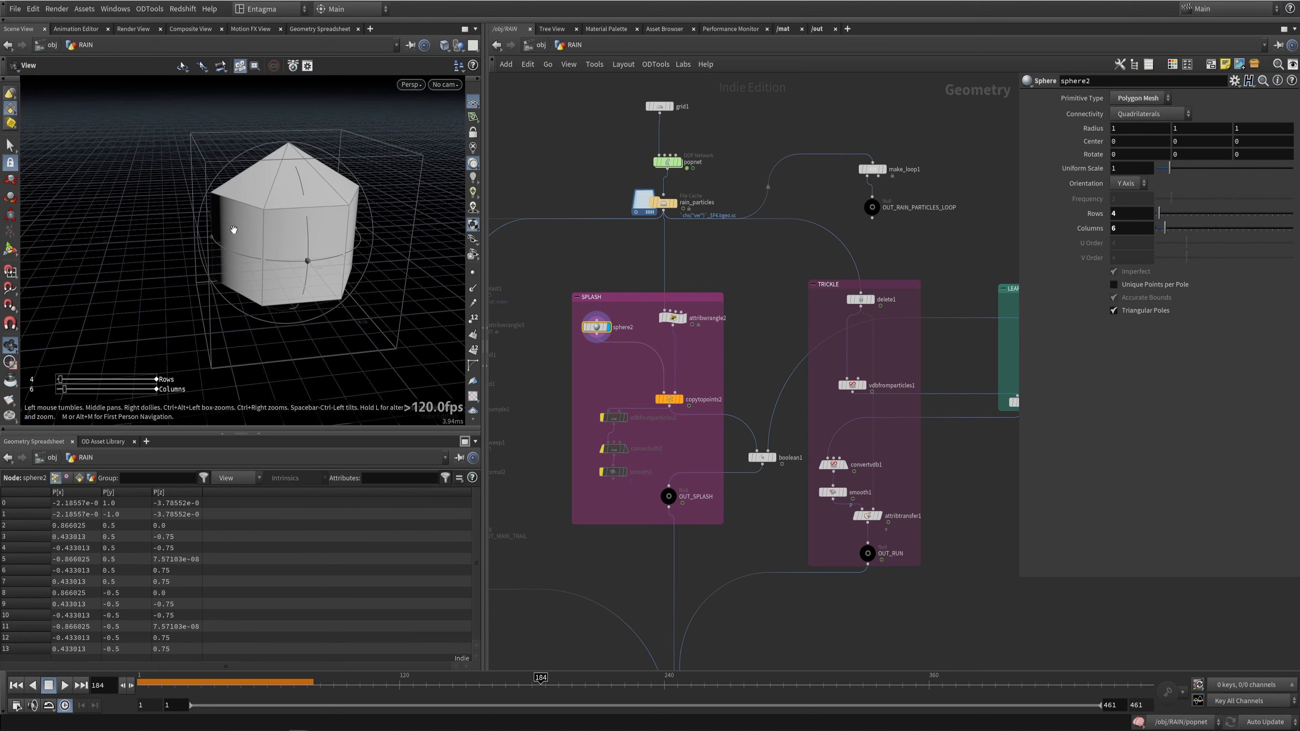
key("Return")
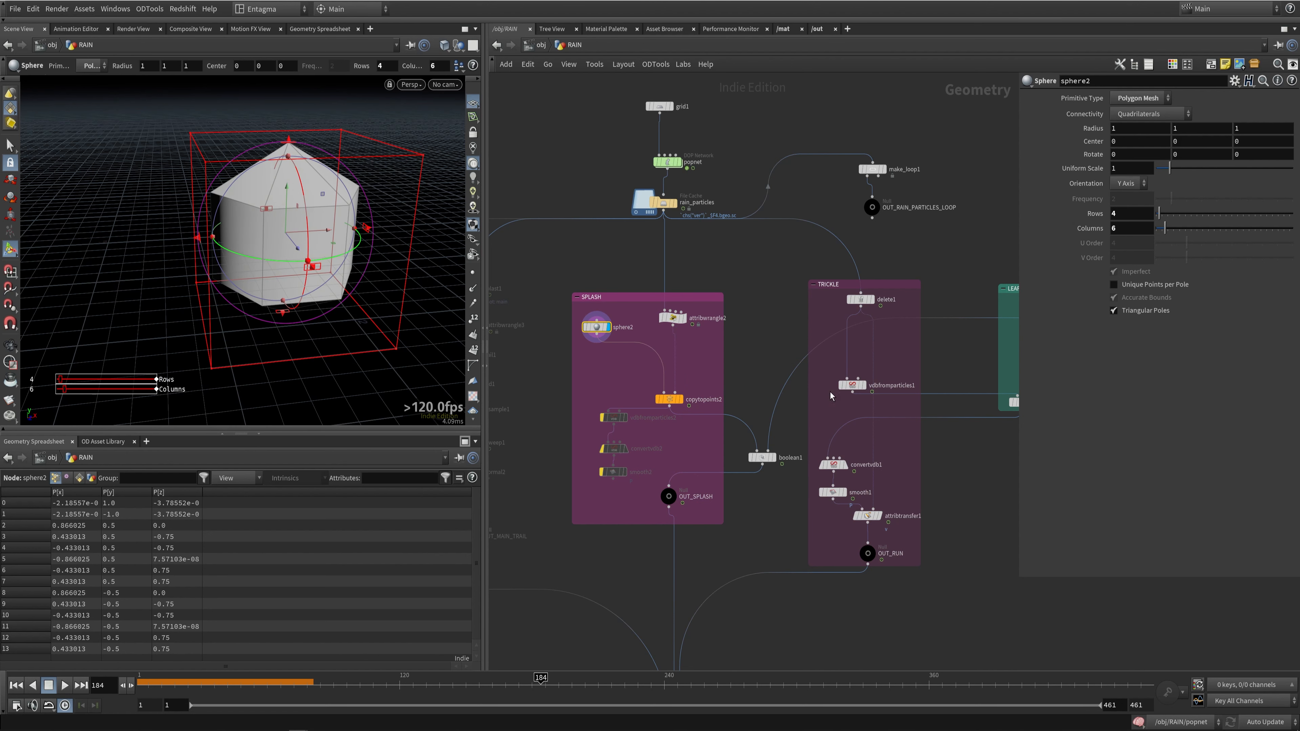
Step: Display copytopoints2 to examine the copied splash droplets and review the particle scale expression in attribwrangle2
mouse_move(684, 404)
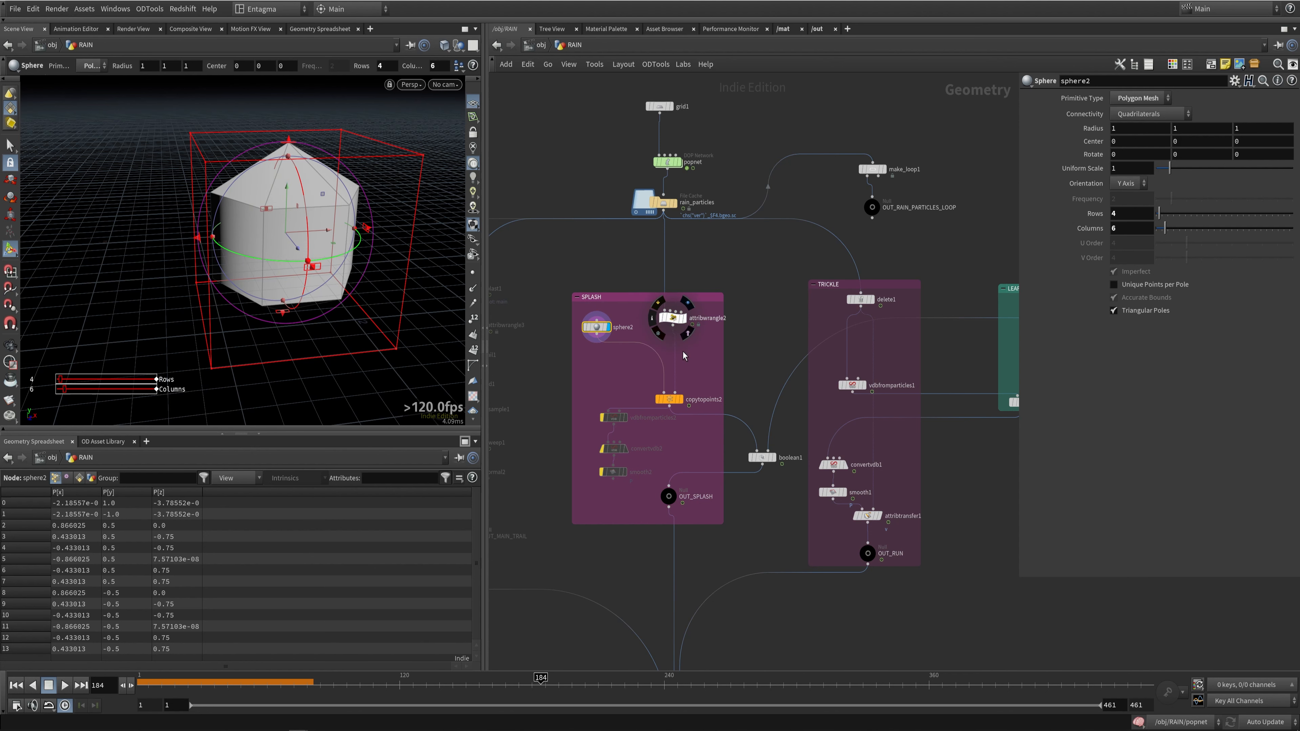
left_click(669, 399)
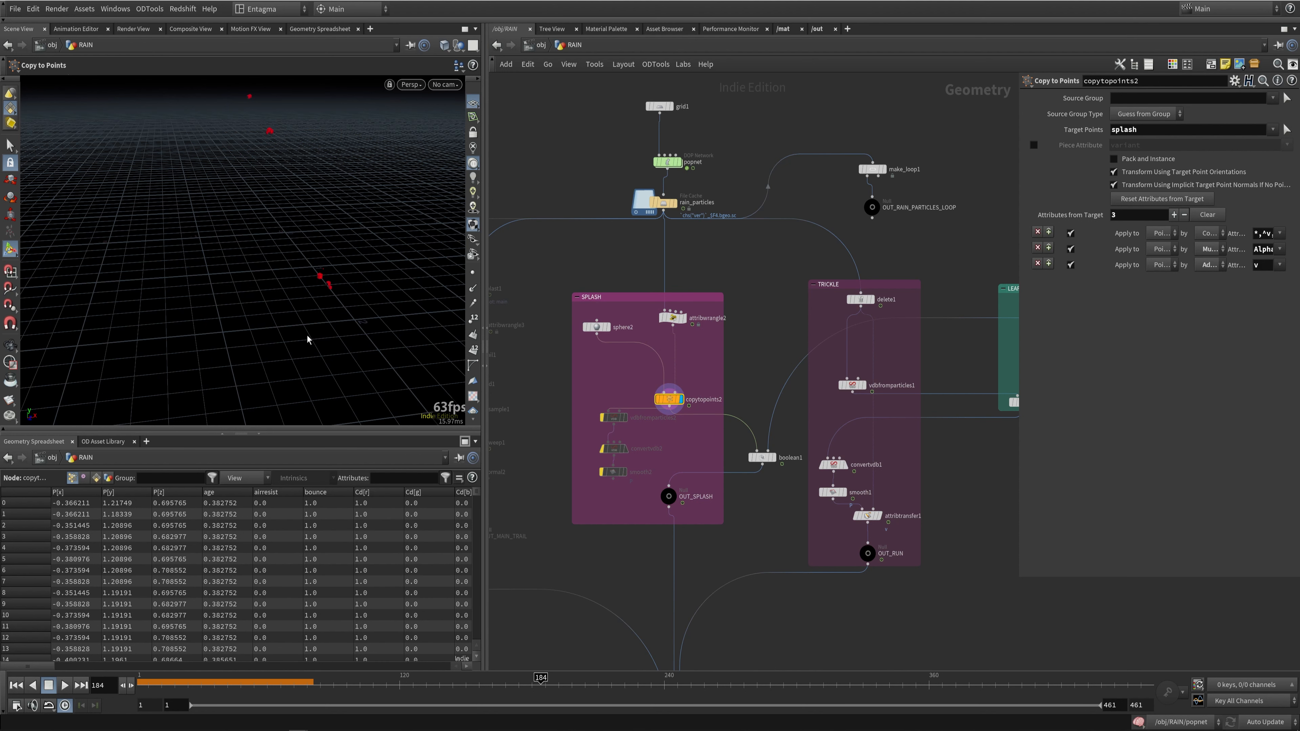
right_click_drag(342, 282, 435, 287, "alt")
middle_click_drag(417, 312, 383, 344, "alt")
right_click_drag(383, 344, 251, 364, "alt")
left_click(674, 319)
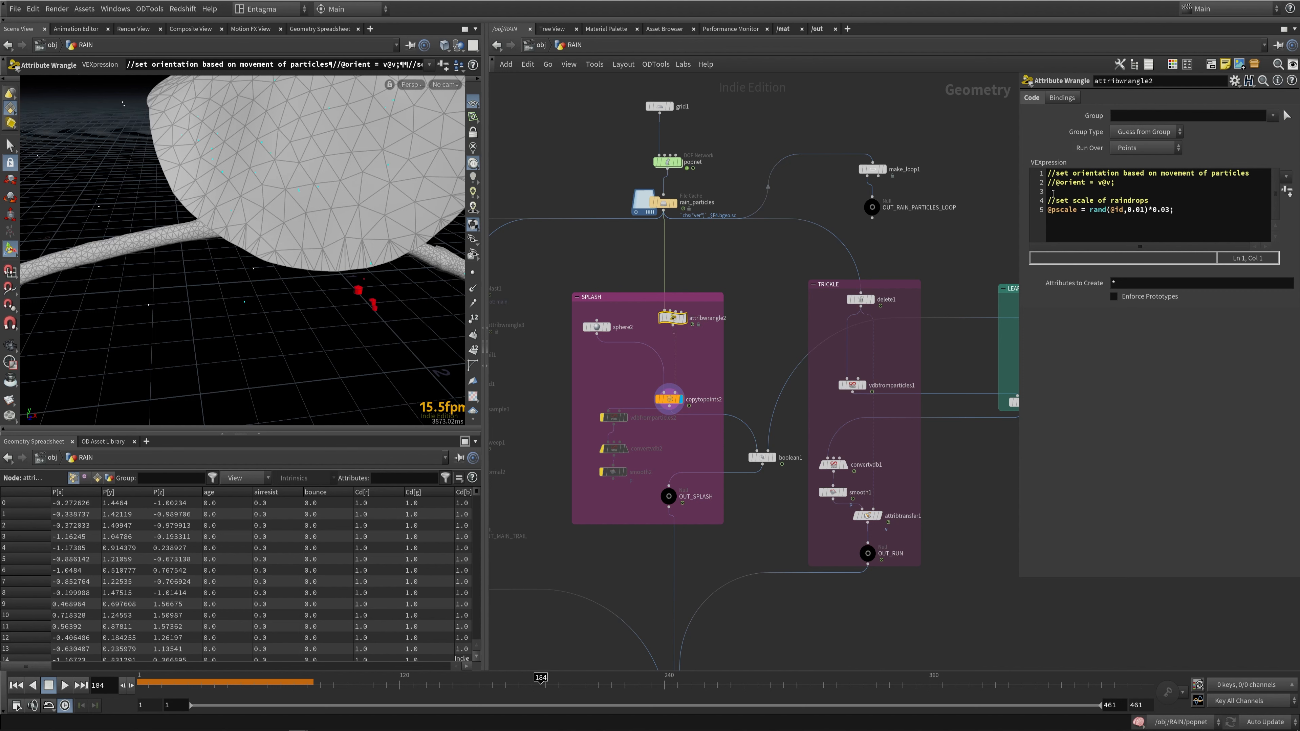
left_click_drag(1081, 211, 1041, 212)
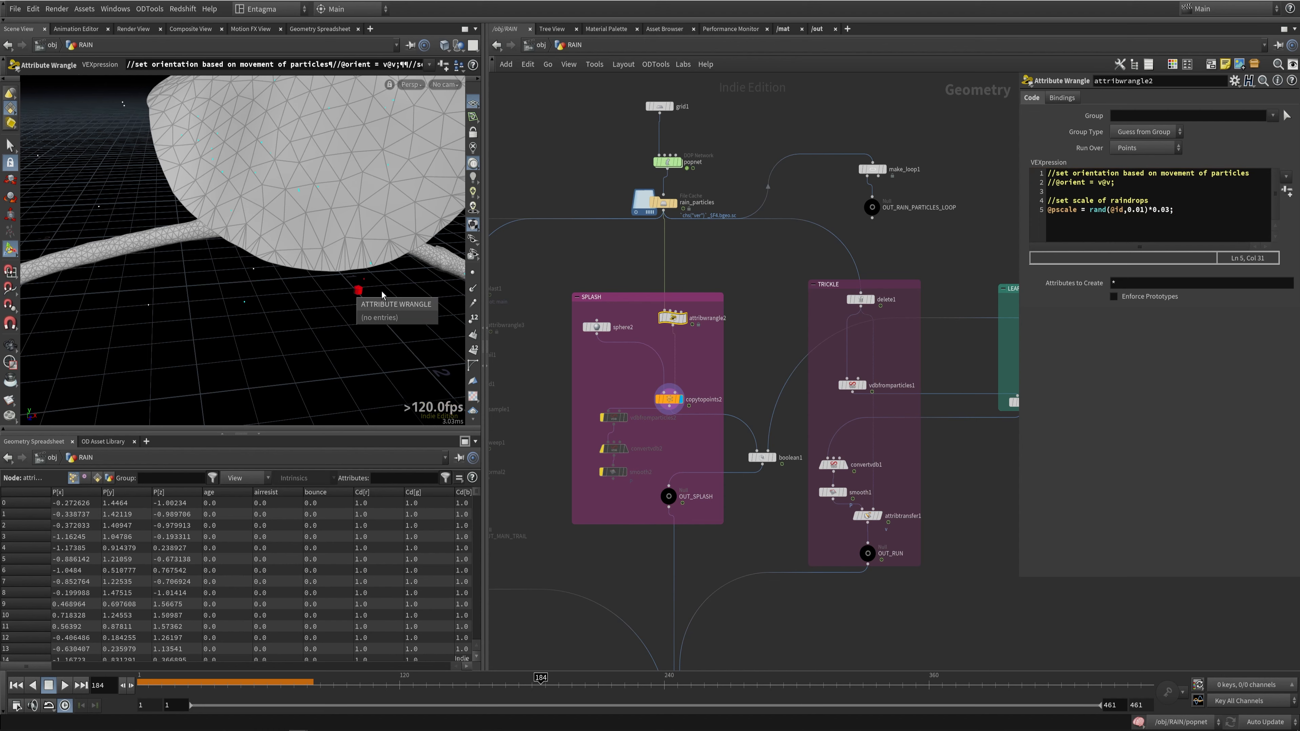
Step: Bypass attribwrangle2 to examine the splash droplets without the particle scale, re-enable it, and go to frame 173
key("Escape")
right_click_drag(375, 289, 350, 311)
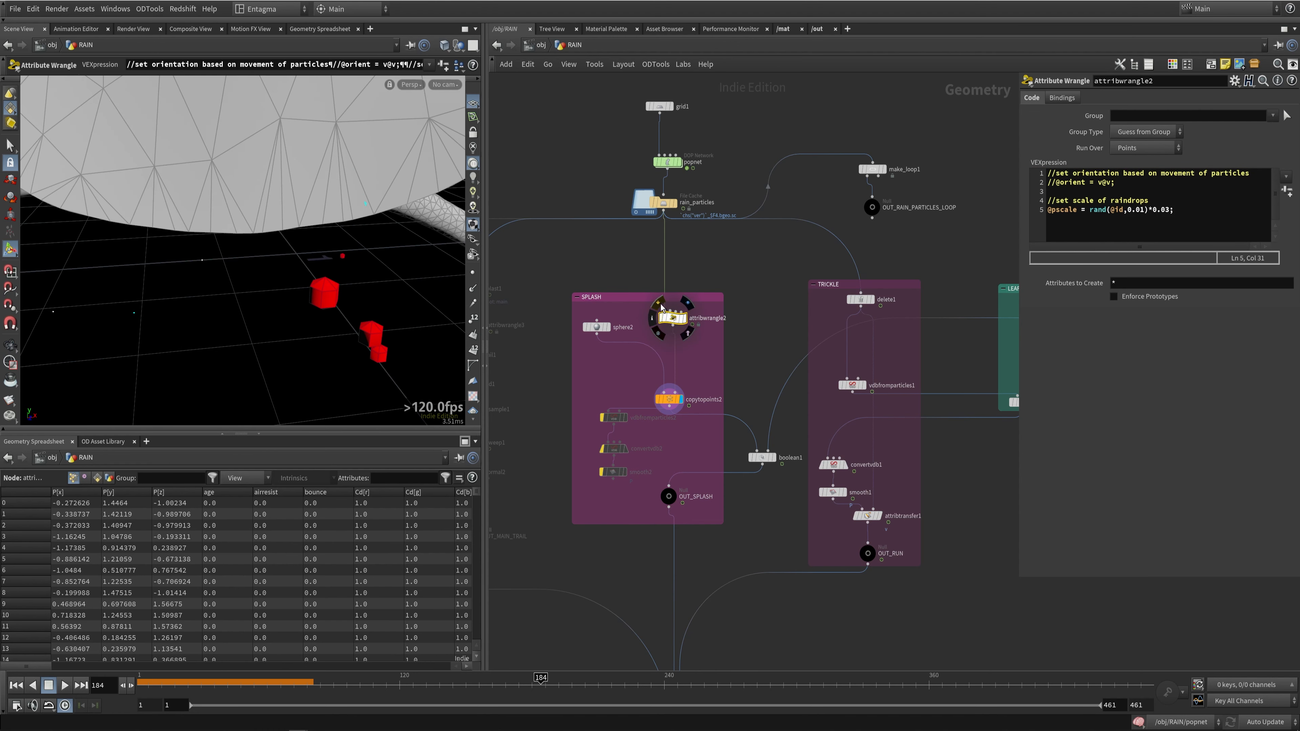
left_click(661, 307)
key("Escape")
right_click_drag(389, 250, 235, 363)
left_click_drag(235, 363, 269, 246)
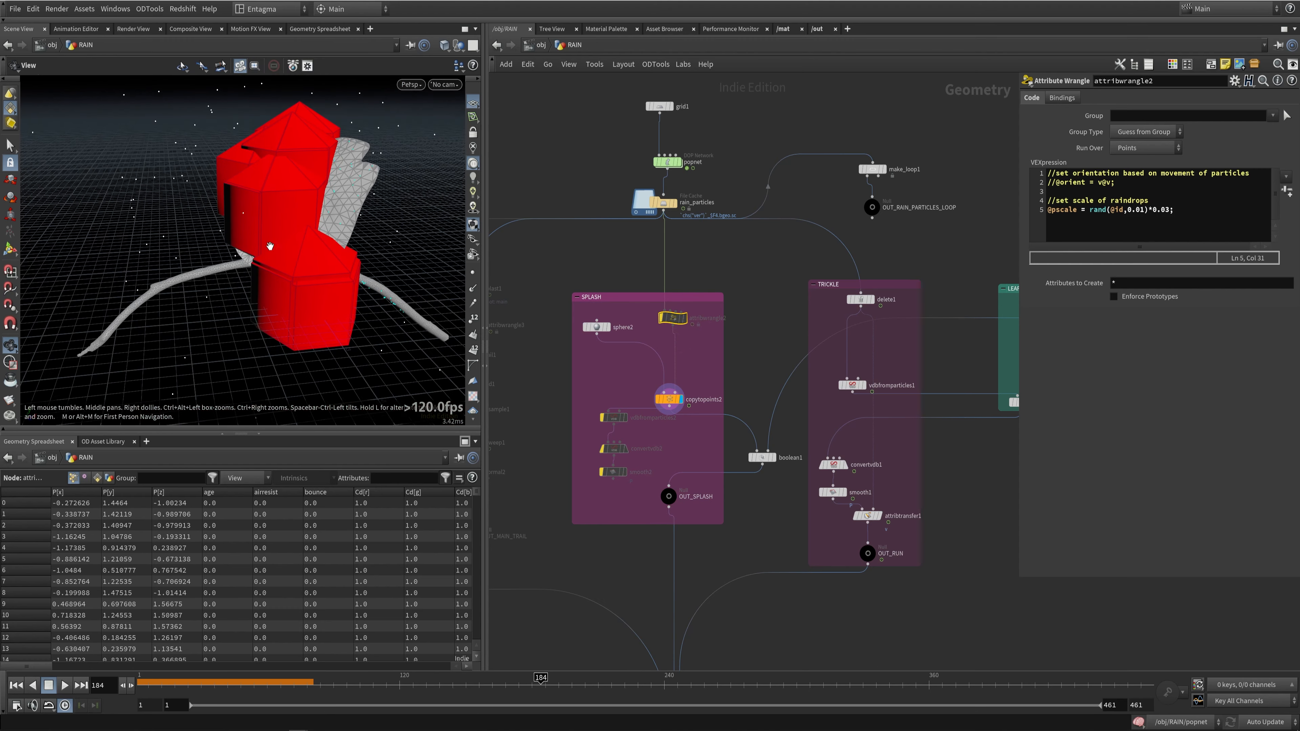
left_click_drag(171, 679, 541, 686)
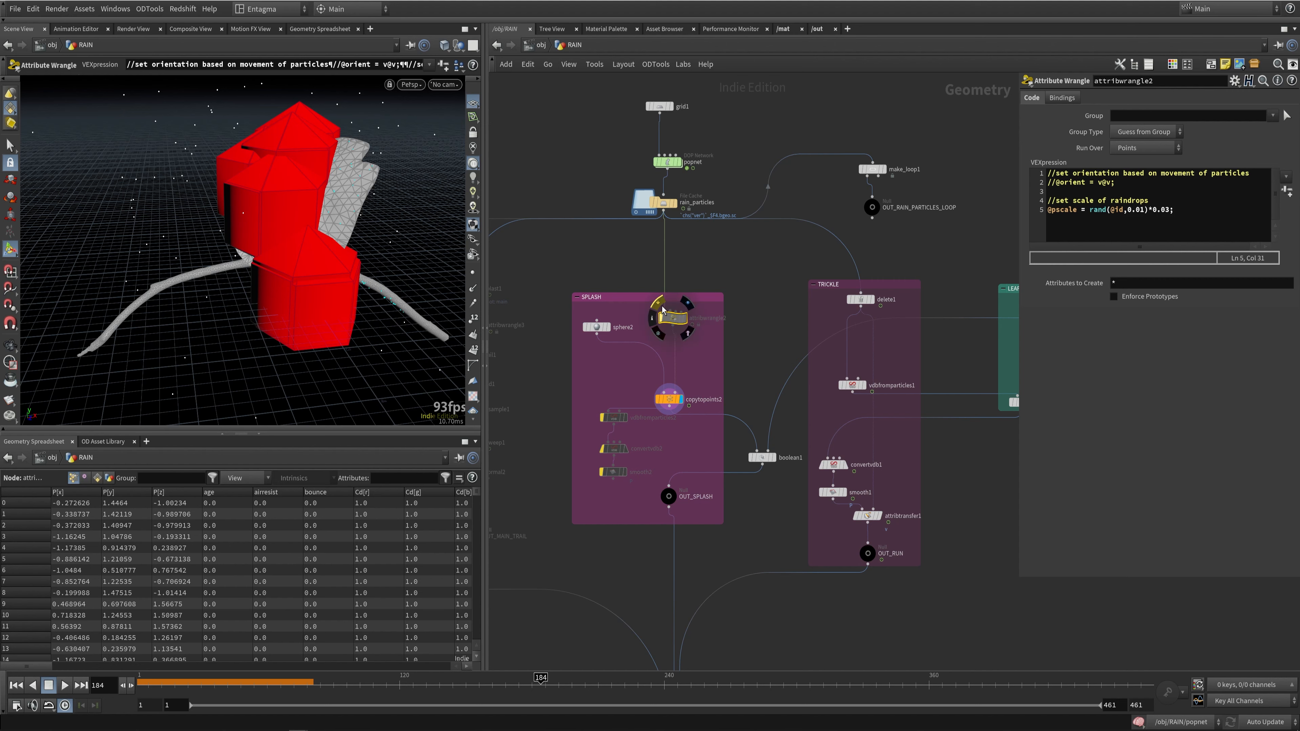
left_click(659, 318)
left_click_drag(228, 679, 253, 683)
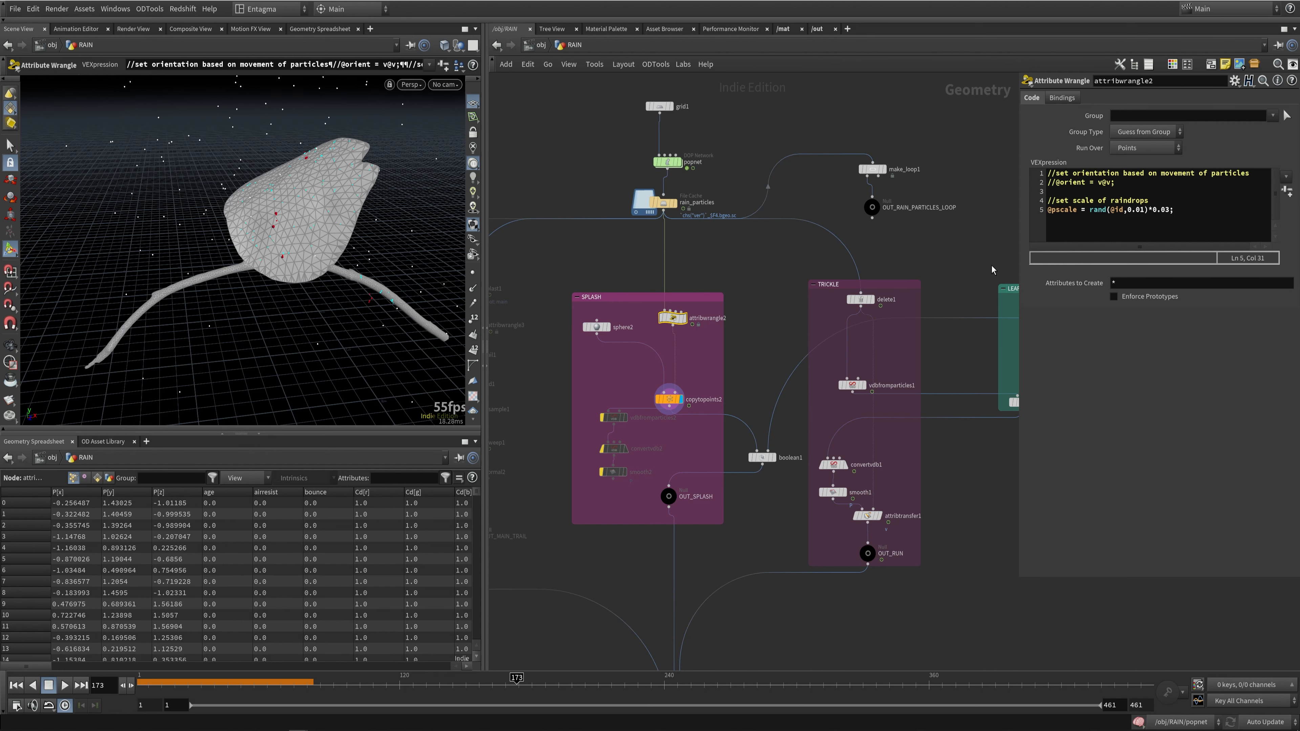
Step: Display object_merge1 in the LEAF BOOLE OBJECT group and move the node slightly higher in the network
middle_click_drag(761, 519, 600, 500)
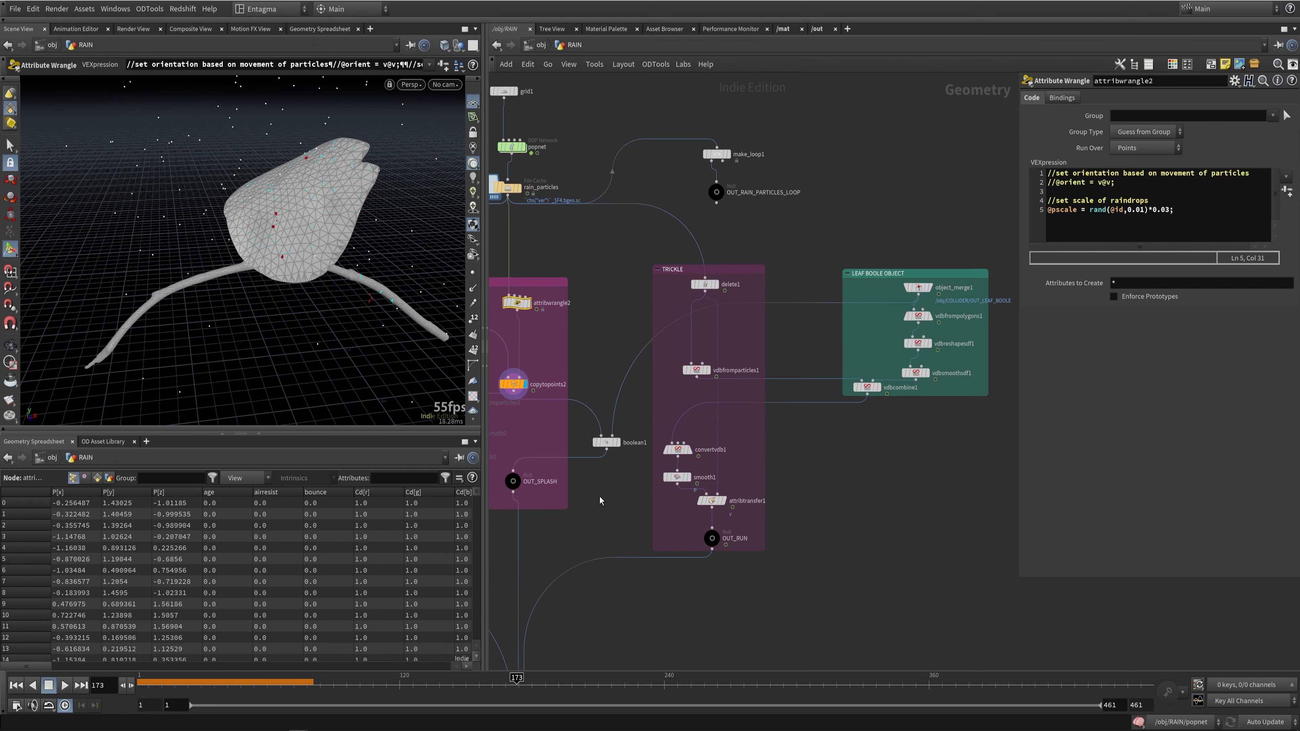
left_click(923, 291)
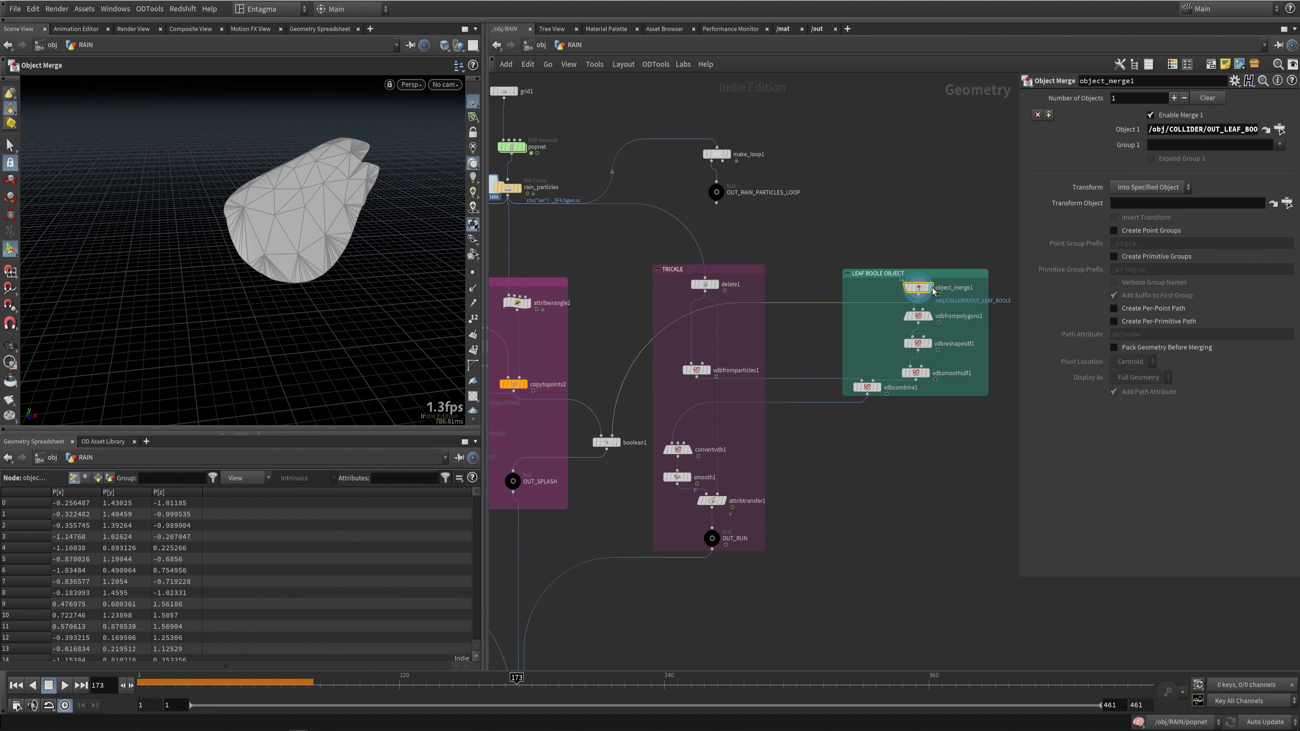
left_click_drag(934, 291, 933, 276)
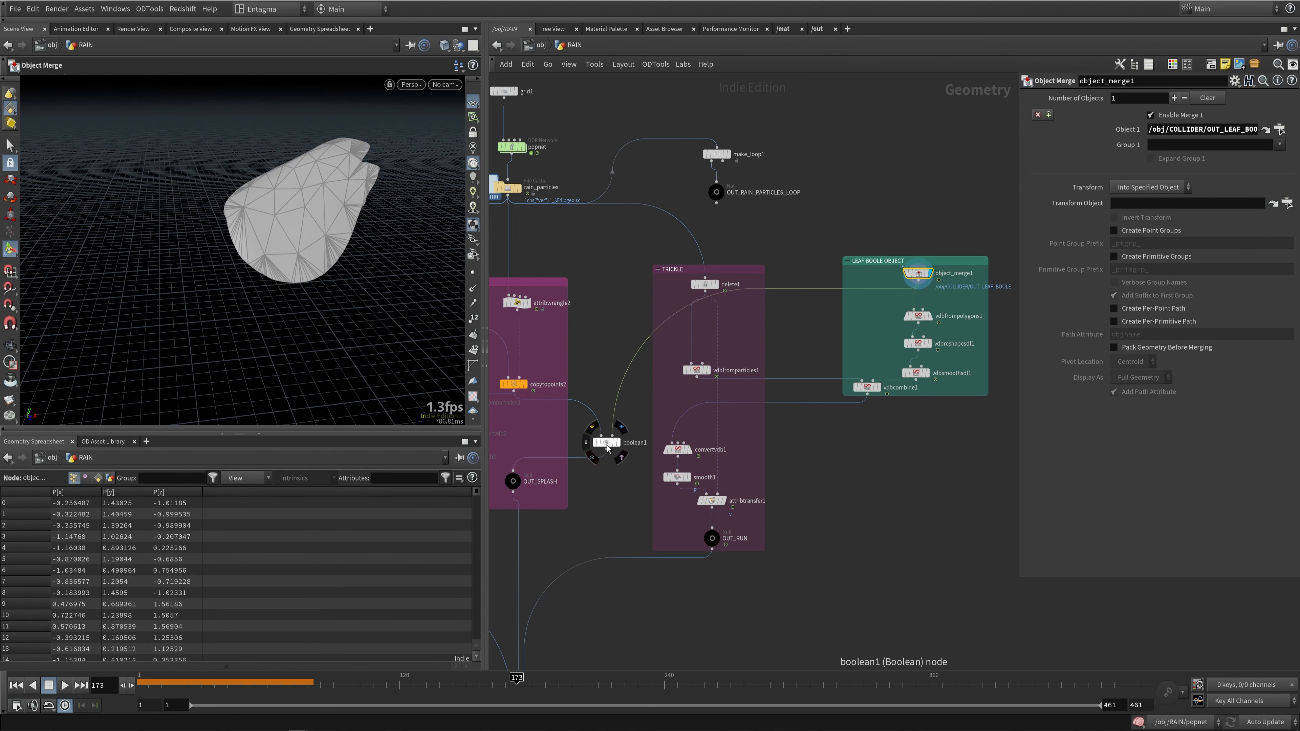
Step: Display boolean1 and examine at frame 85 how the leaf is subtracted from the splash droplets
left_click(609, 444)
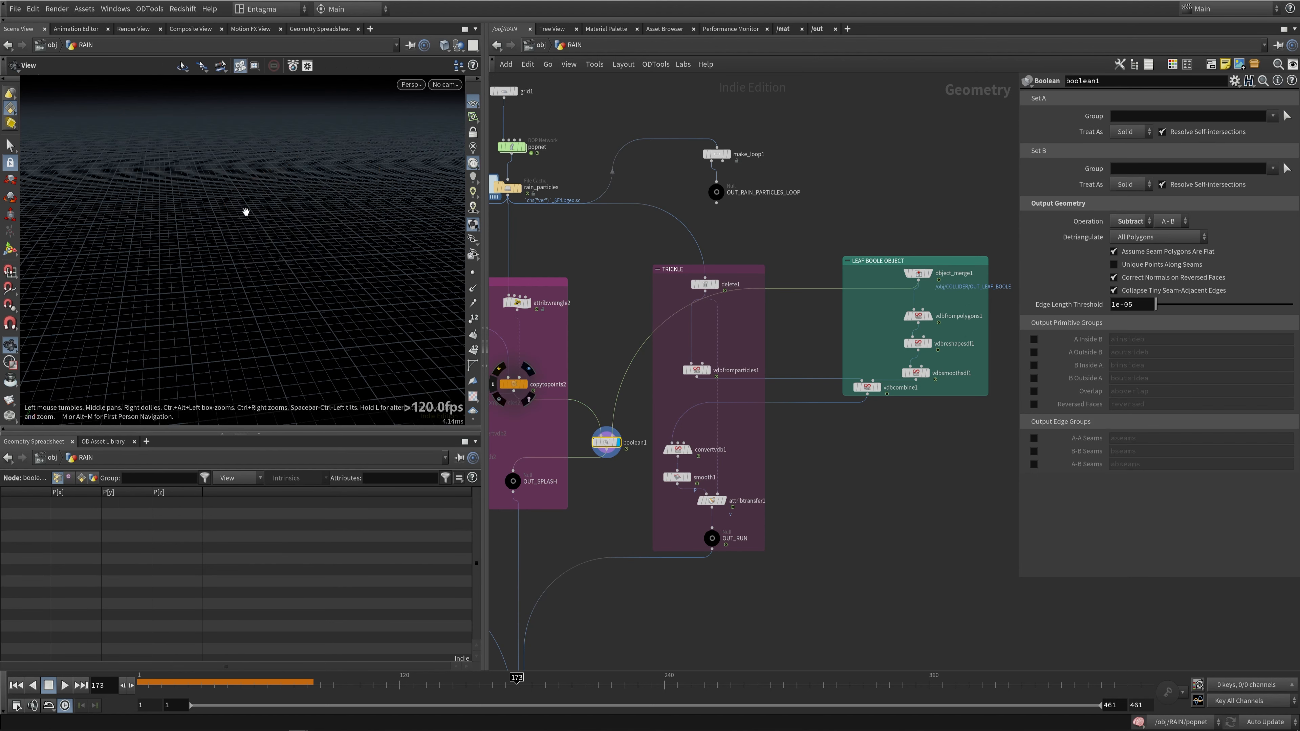
left_click_drag(246, 212, 390, 189)
right_click_drag(390, 190, 359, 215)
left_click_drag(517, 681, 322, 681)
left_click_drag(286, 230, 247, 220)
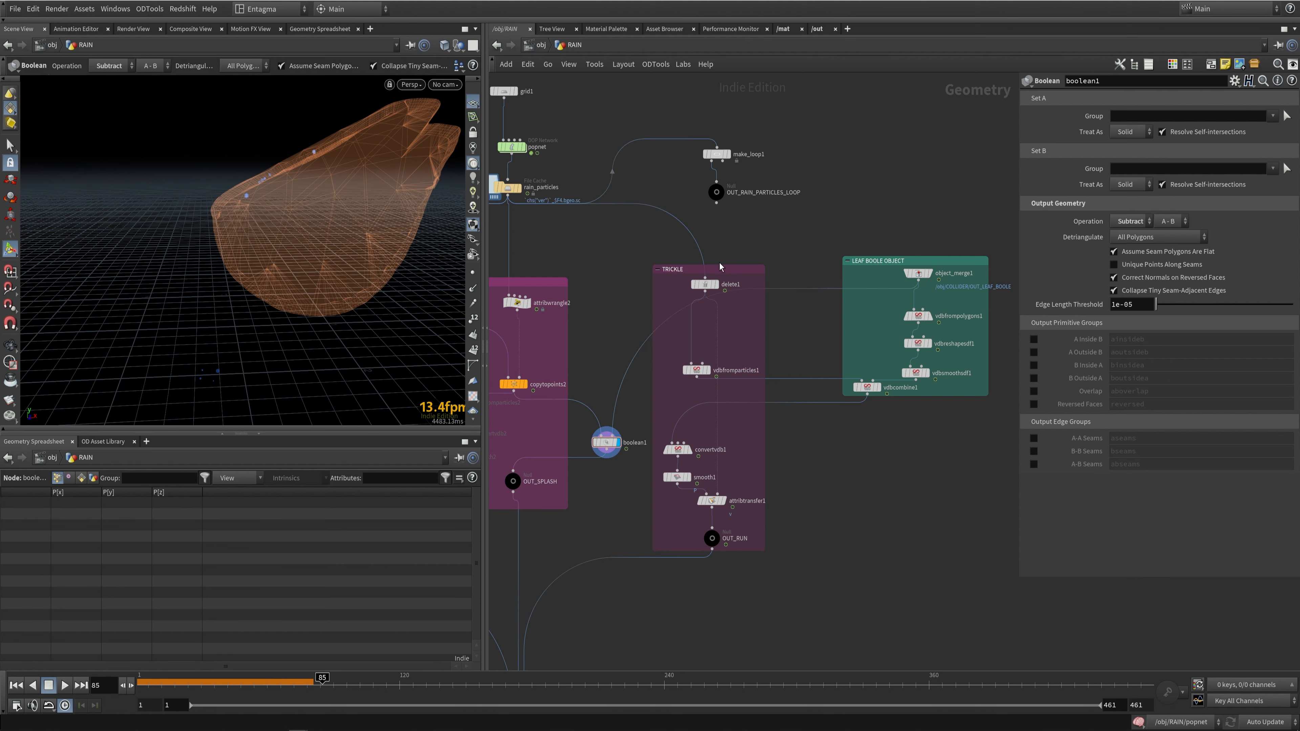
Step: Display the rain_particles cache and scrub to frame 127 to examine the particles landing on the leaf
left_click(517, 192)
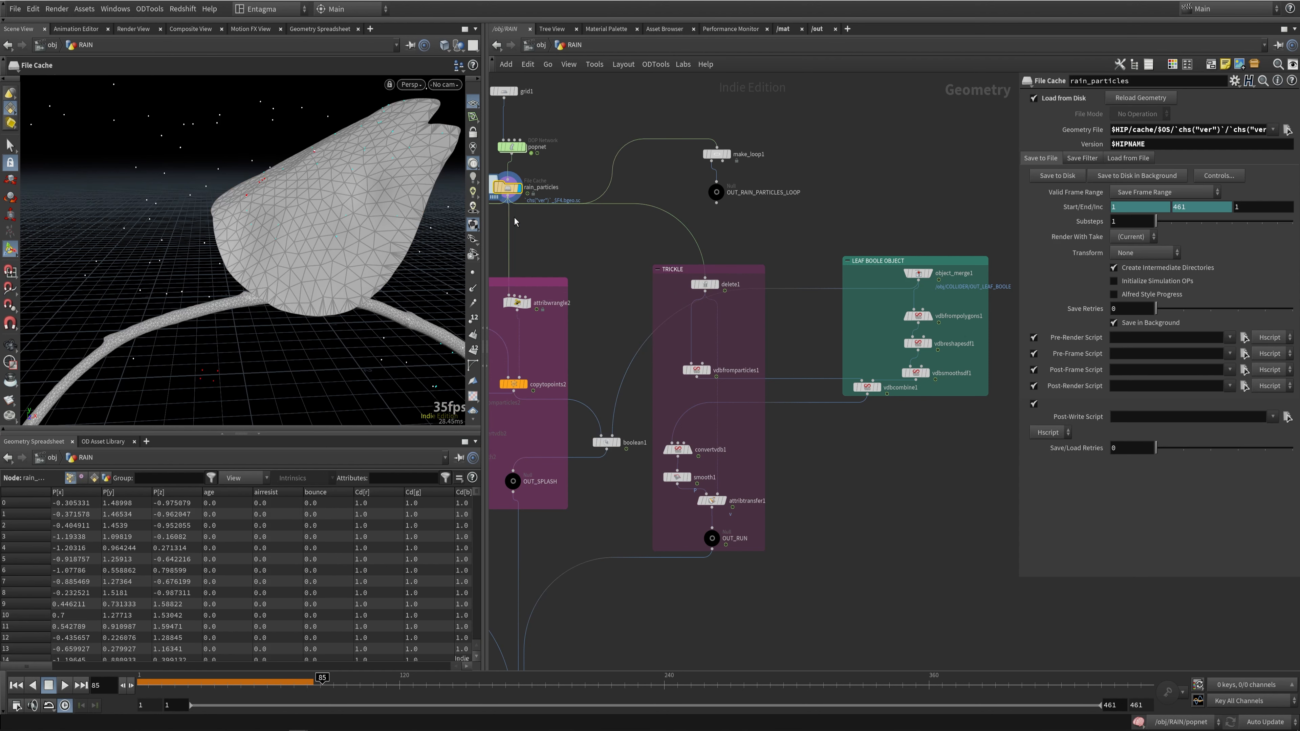
right_click_drag(314, 251, 287, 317)
left_click_drag(287, 317, 271, 308)
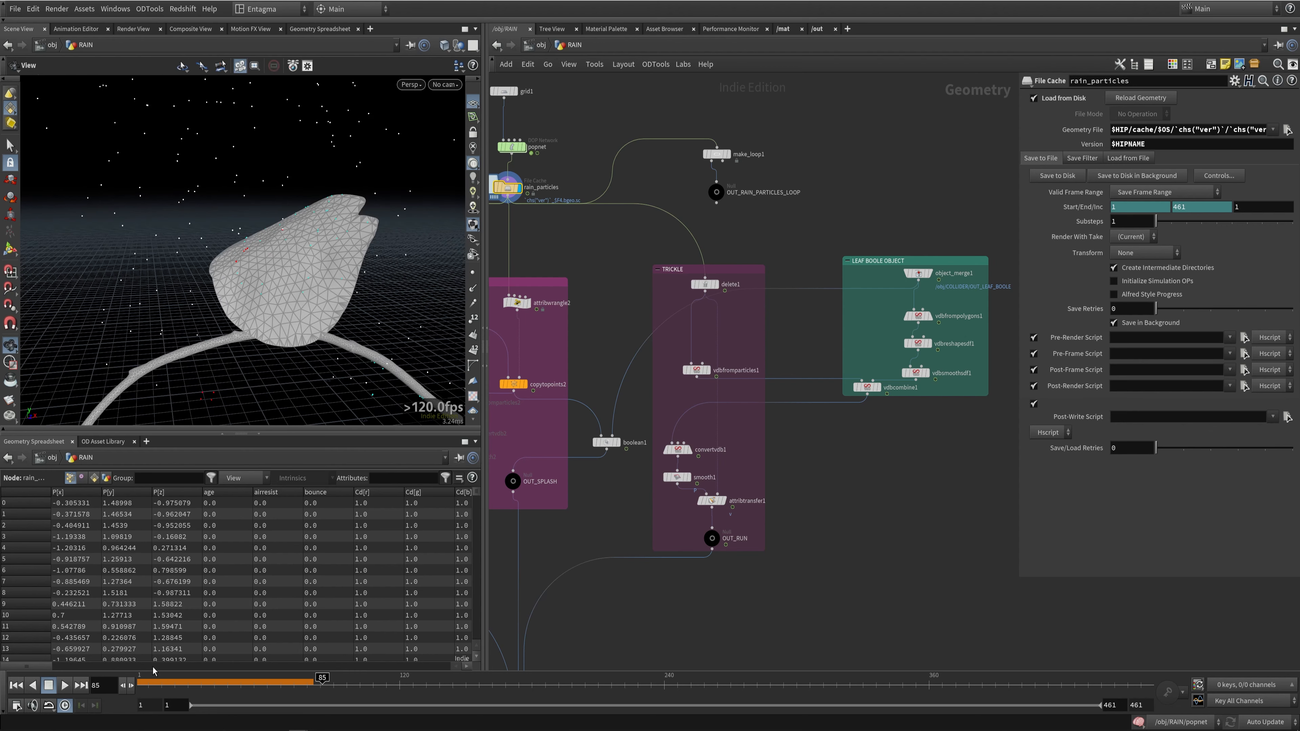
left_click(148, 679)
left_click_drag(359, 688, 415, 689)
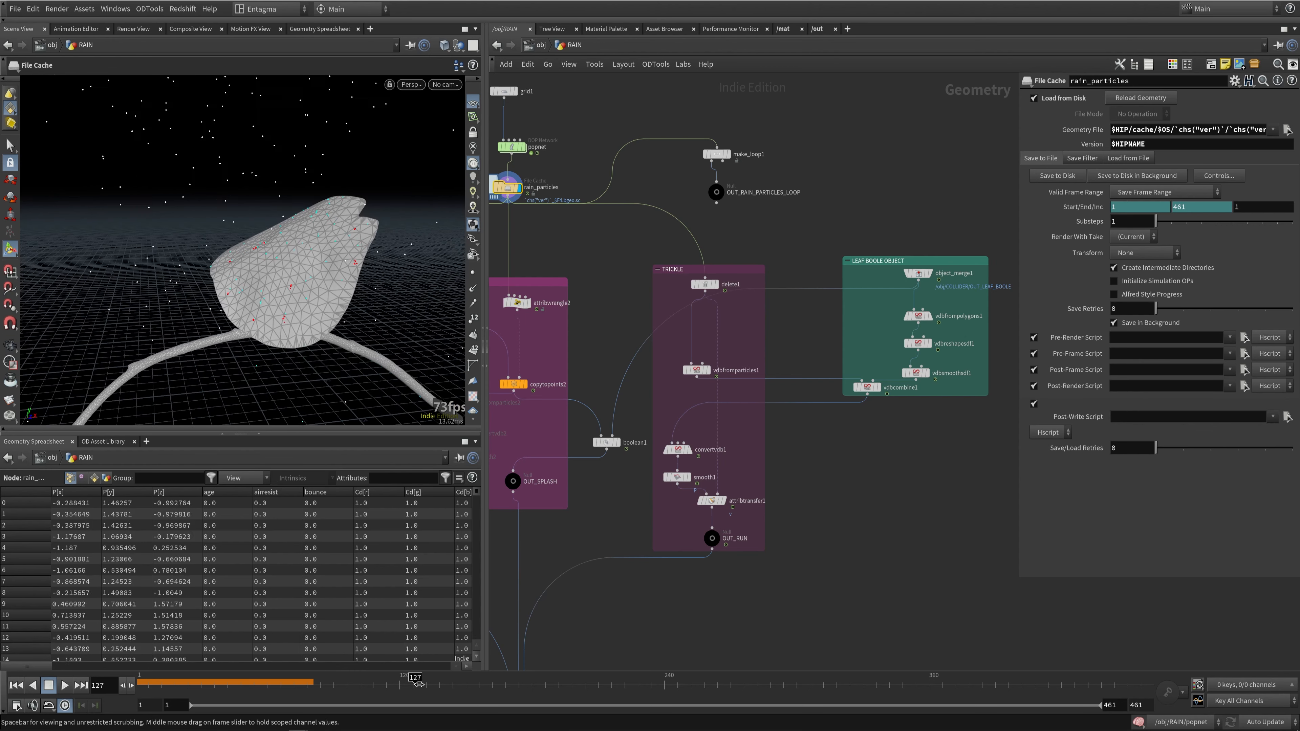
right_click_drag(258, 317, 323, 438)
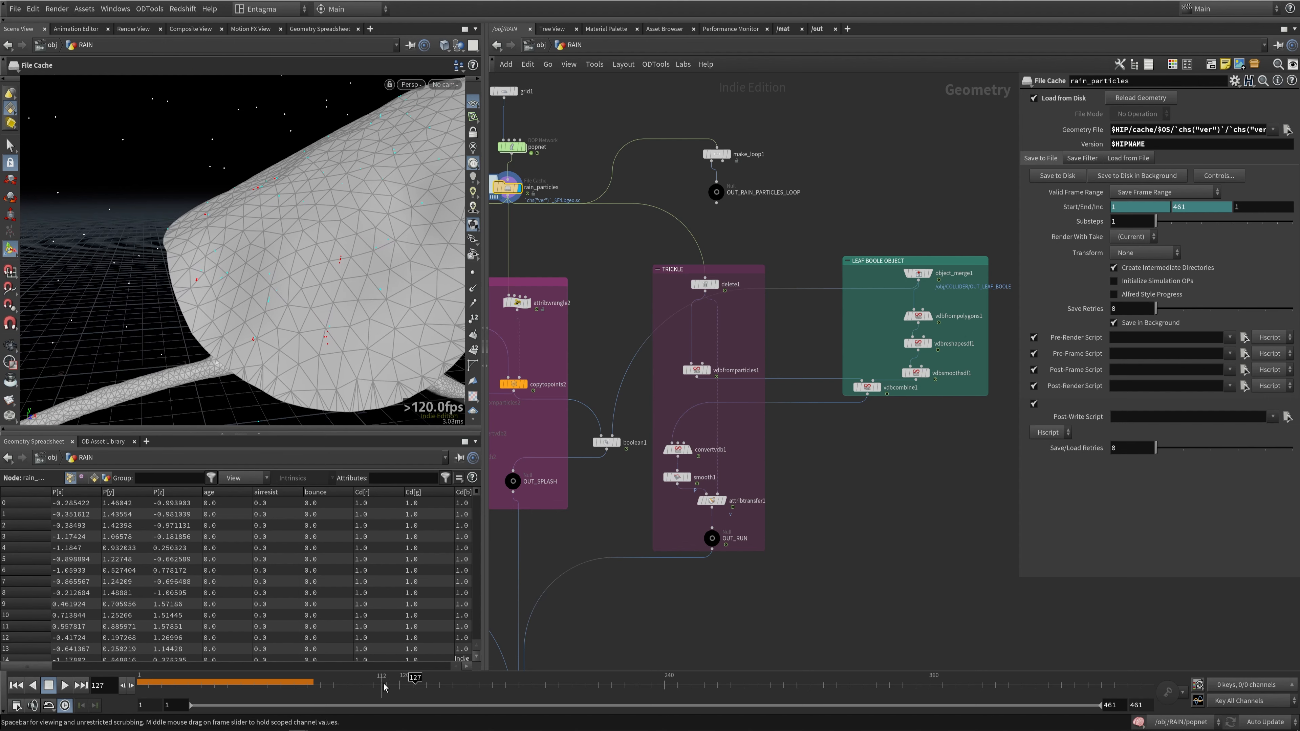
Step: Scrub to frame 261 and examine the particles close up around the leaf's lower edge and stem
left_click_drag(416, 677, 701, 678)
key("space")
middle_click_drag(312, 332, 320, 226)
right_click_drag(319, 225, 353, 236)
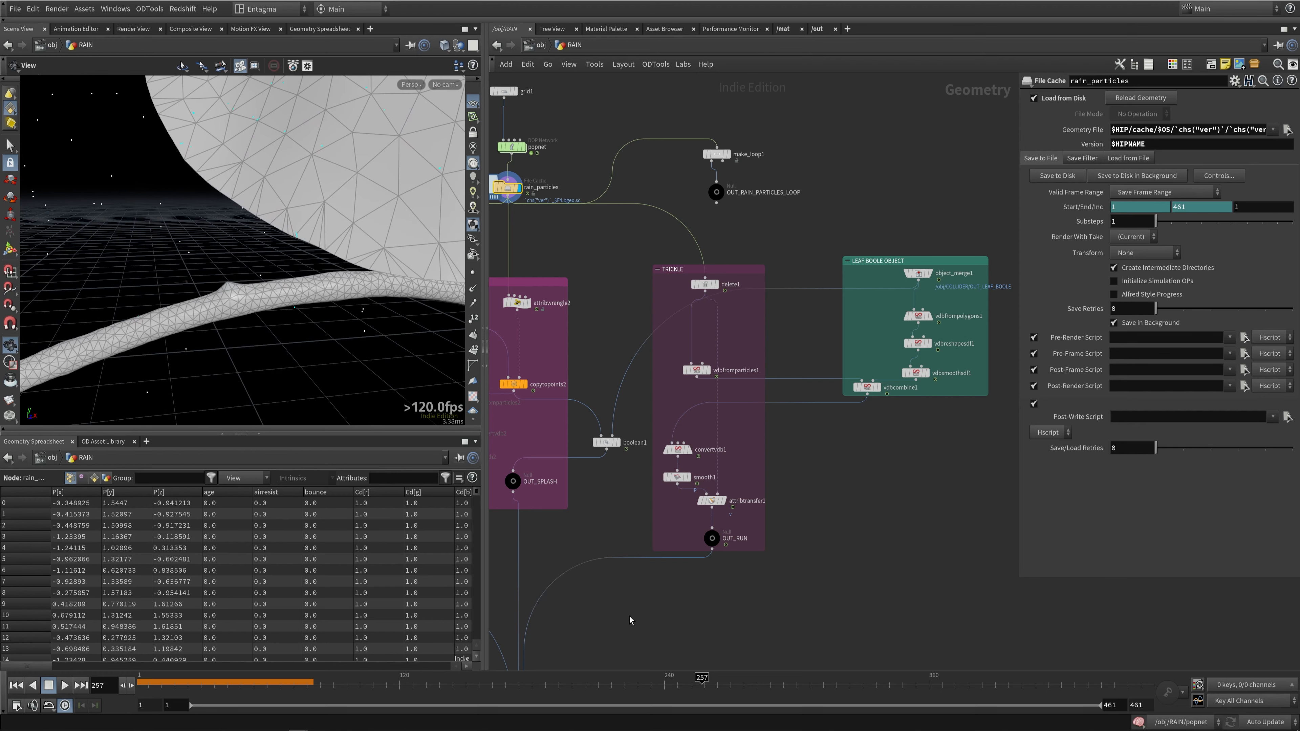
mouse_move(702, 678)
left_mouse_down()
mouse_move(762, 678)
mouse_move(697, 678)
left_mouse_up()
key("space")
left_click_drag(328, 218, 307, 279)
left_click_drag(698, 678, 710, 679)
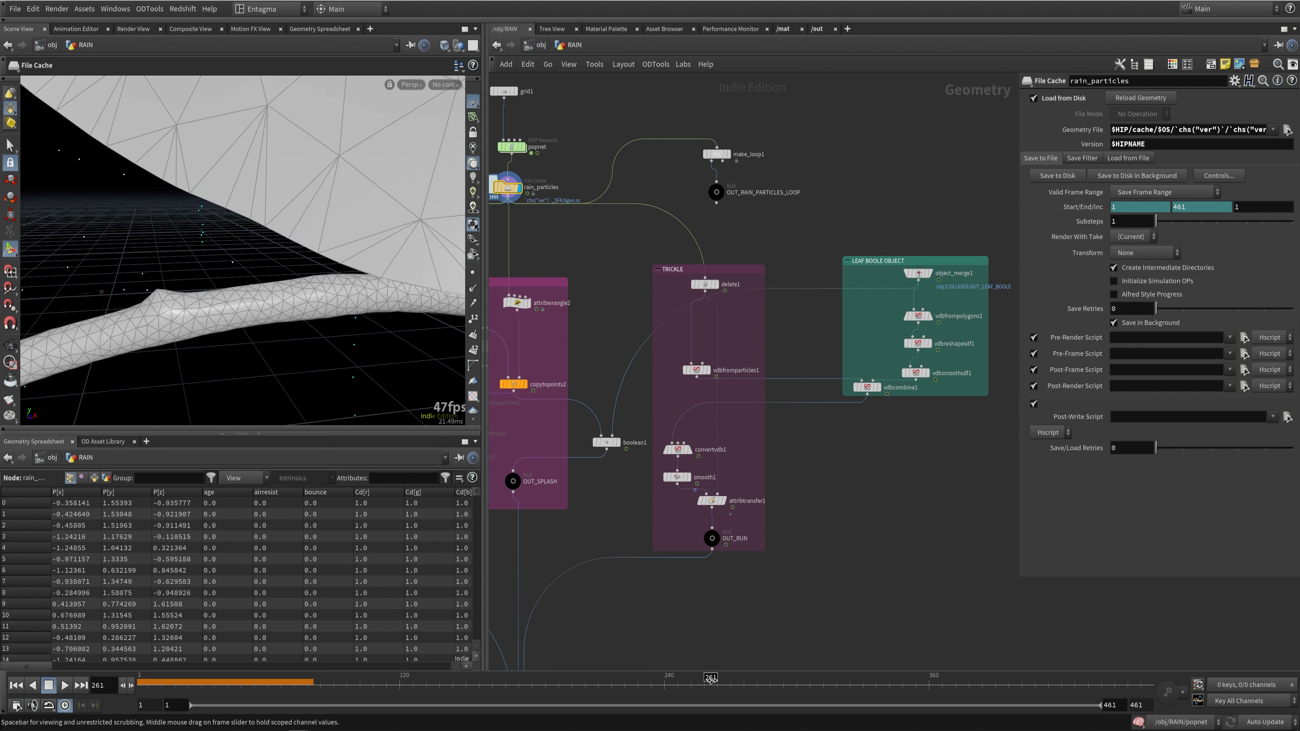
Step: Display delete1 in the TRICKLE branch and examine the points kept by the !run group filter
left_click(710, 287)
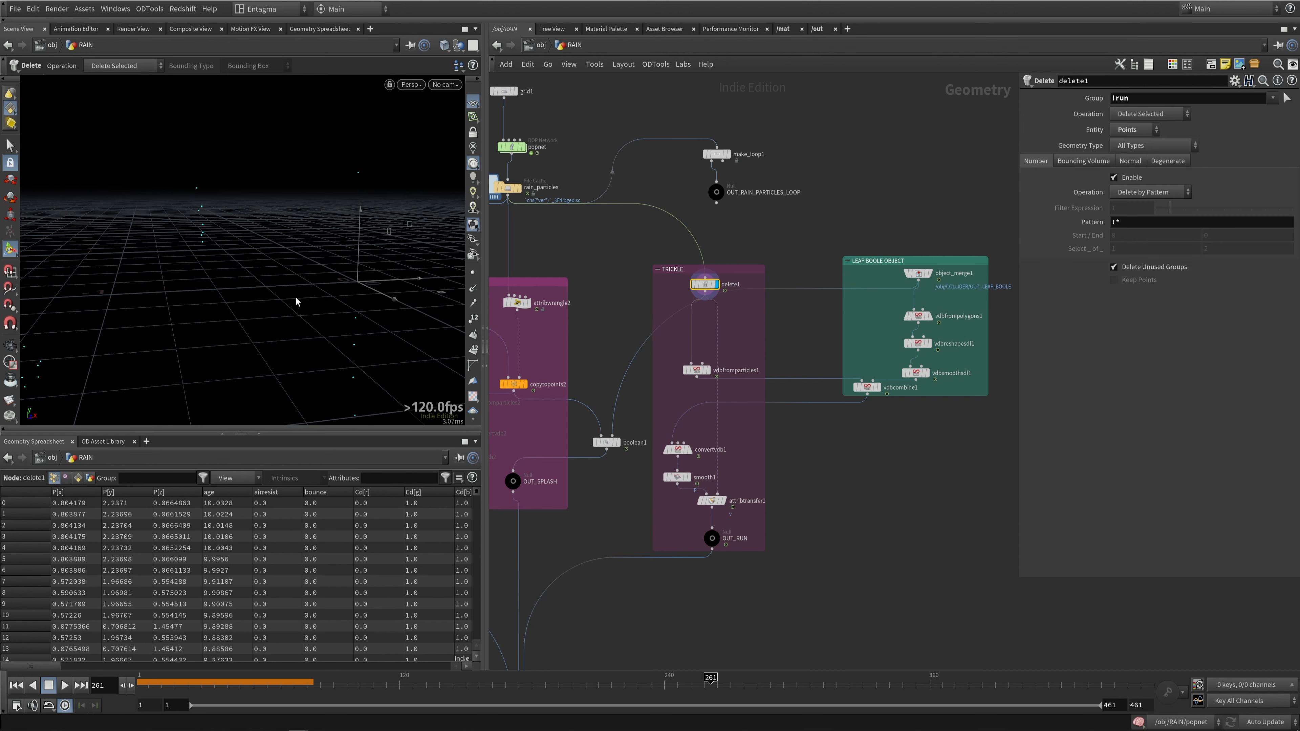
key("space")
left_click_drag(414, 252, 357, 312)
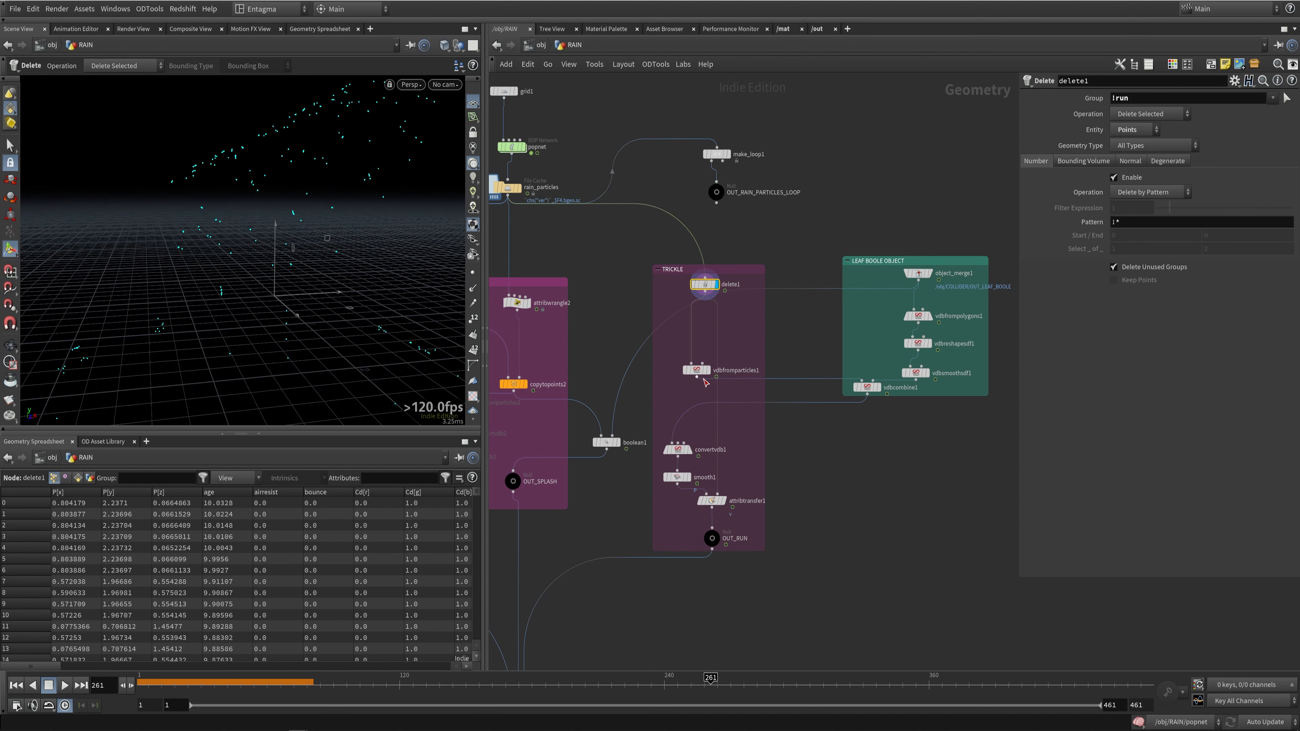
Step: Display vdbfromparticles1 and scrub to frame 116 to examine the VDB spheres built from the running particles
left_click(707, 372)
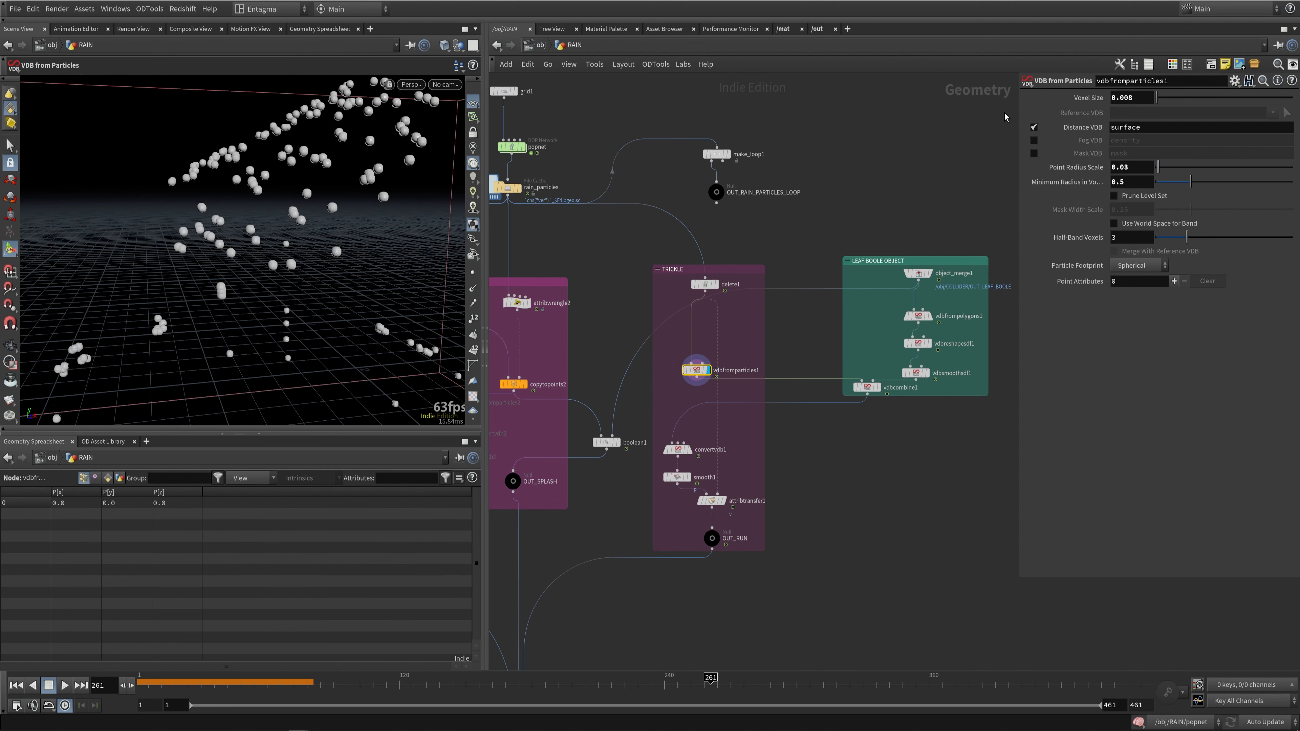
key("space")
mouse_move(302, 244)
right_mouse_down()
mouse_move(334, 217)
mouse_move(250, 290)
mouse_move(323, 240)
right_mouse_up()
middle_click_drag(323, 239, 315, 261)
left_click(189, 680)
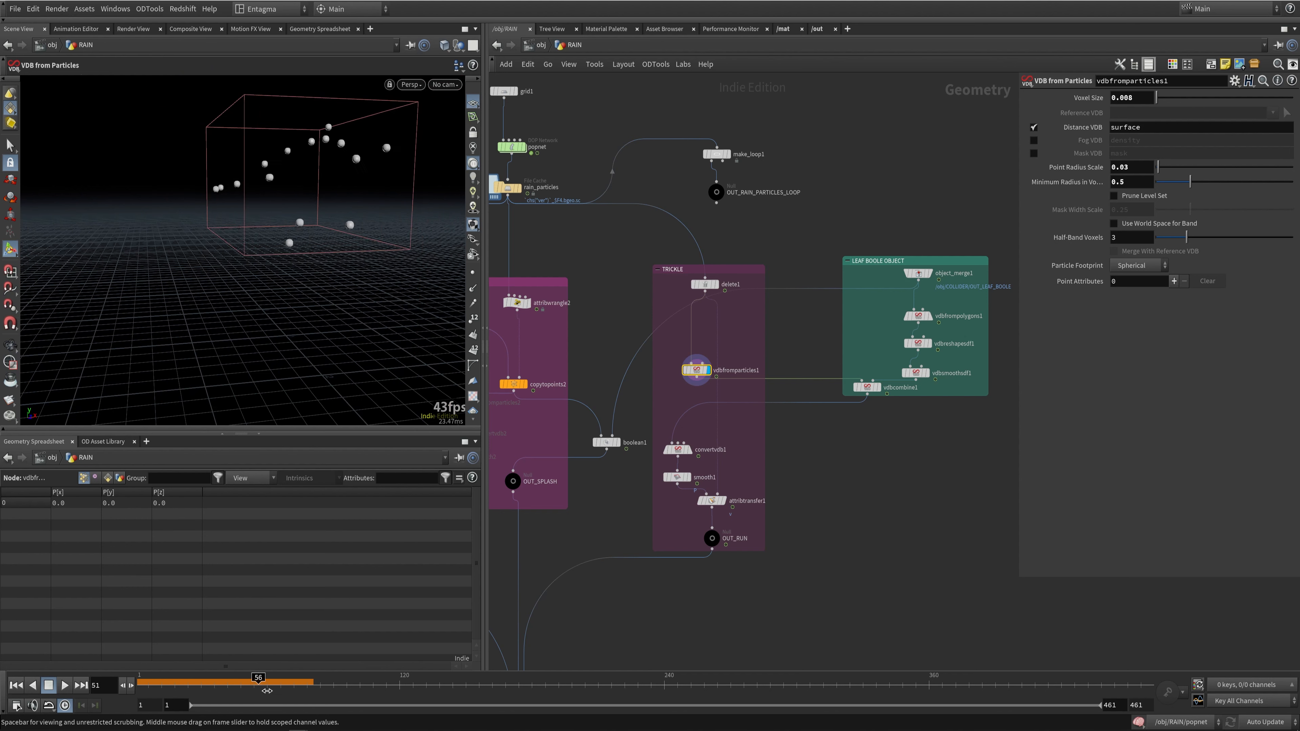
left_click_drag(267, 691, 391, 685)
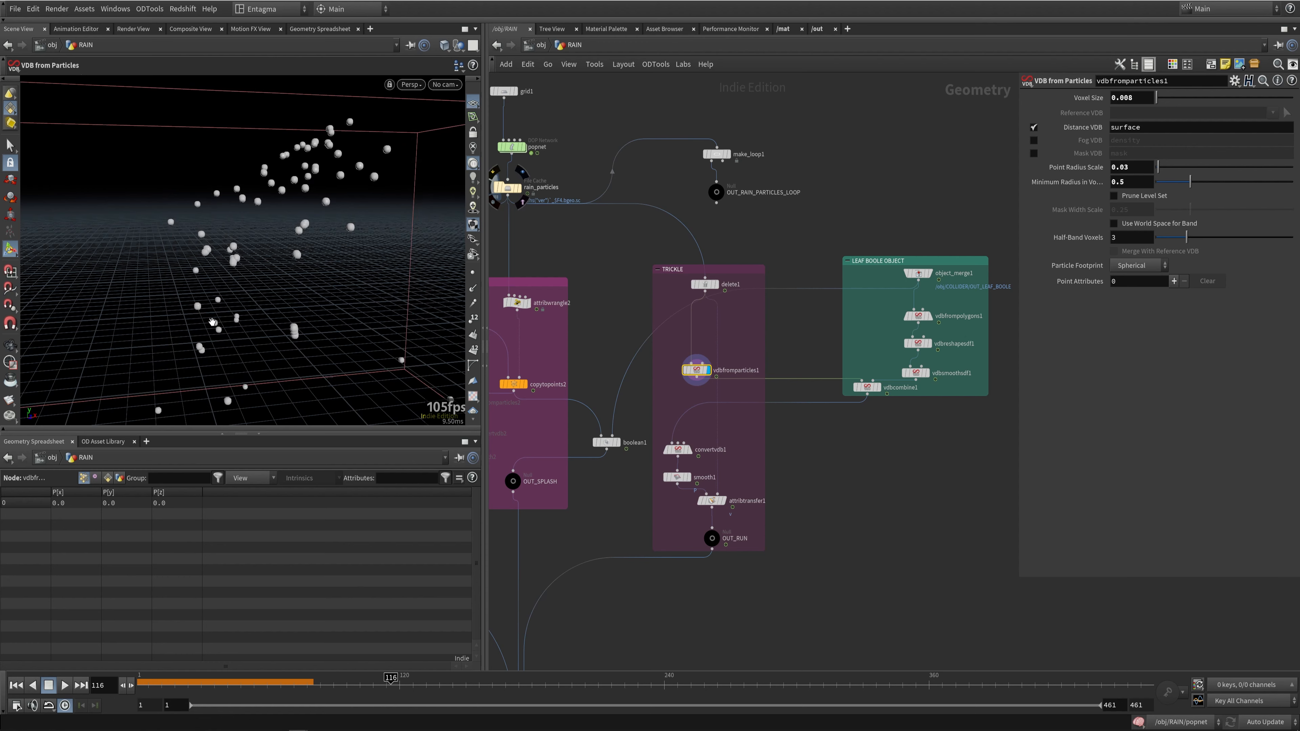
right_click_drag(212, 322, 374, 220, "alt")
left_click_drag(374, 221, 287, 230, "alt")
middle_click_drag(287, 229, 287, 255, "alt")
right_click_drag(287, 255, 251, 245, "alt")
middle_click_drag(307, 225, 308, 262, "alt")
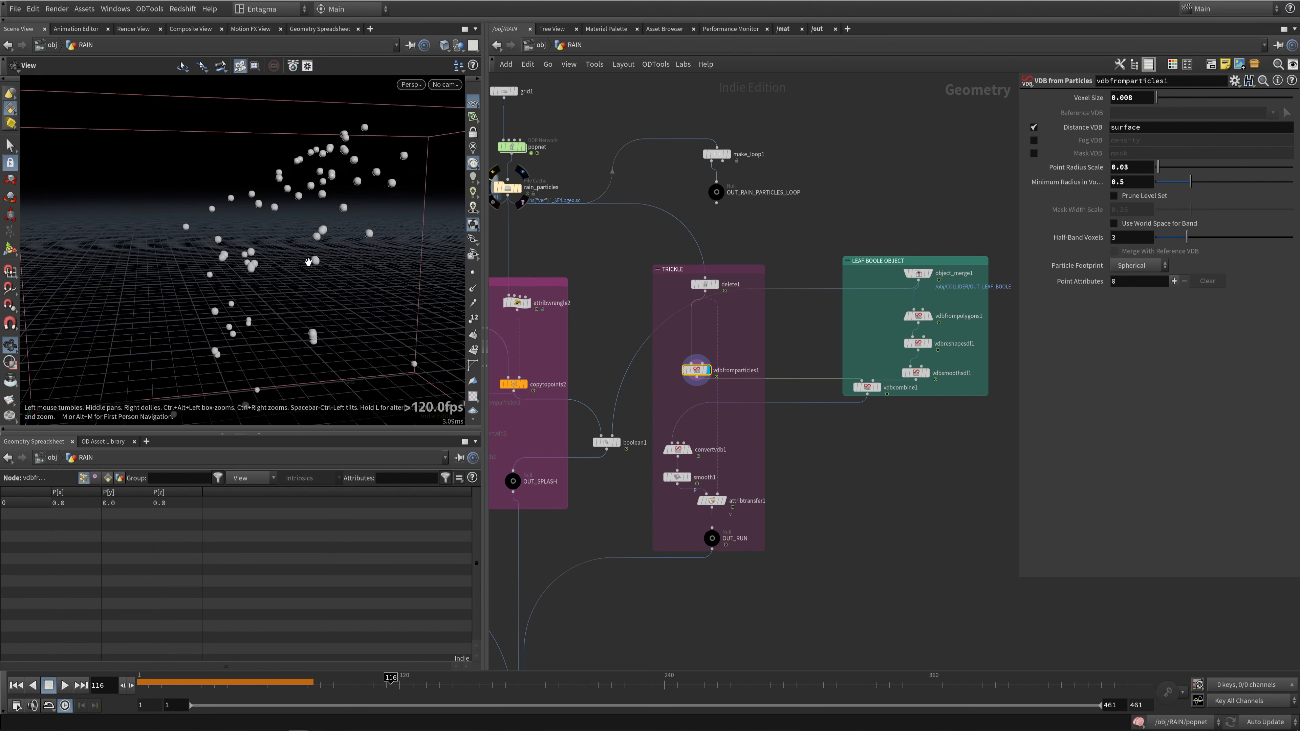
Step: Display object_merge1 and vdbfrompolygons1 in turn to examine the leaf collider and its conversion to a VDB
middle_click_drag(856, 434, 786, 419)
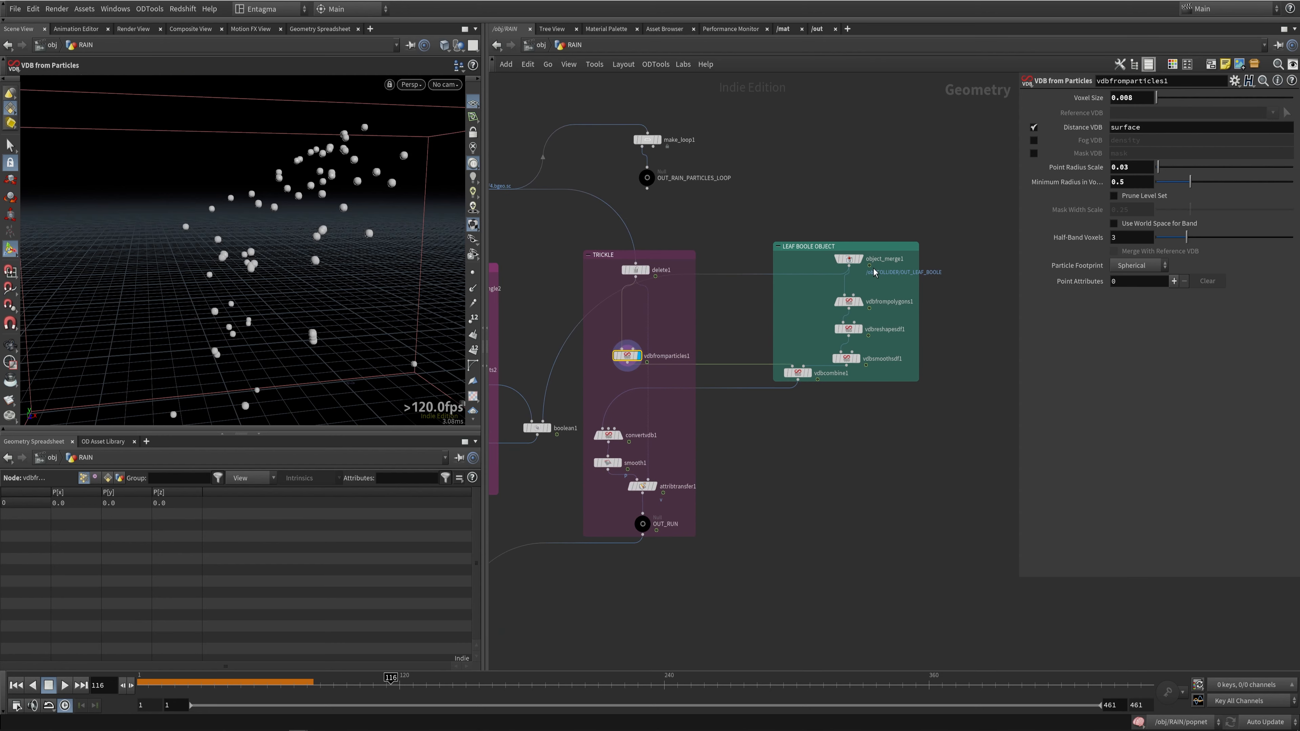
left_click(864, 243)
left_click(847, 258)
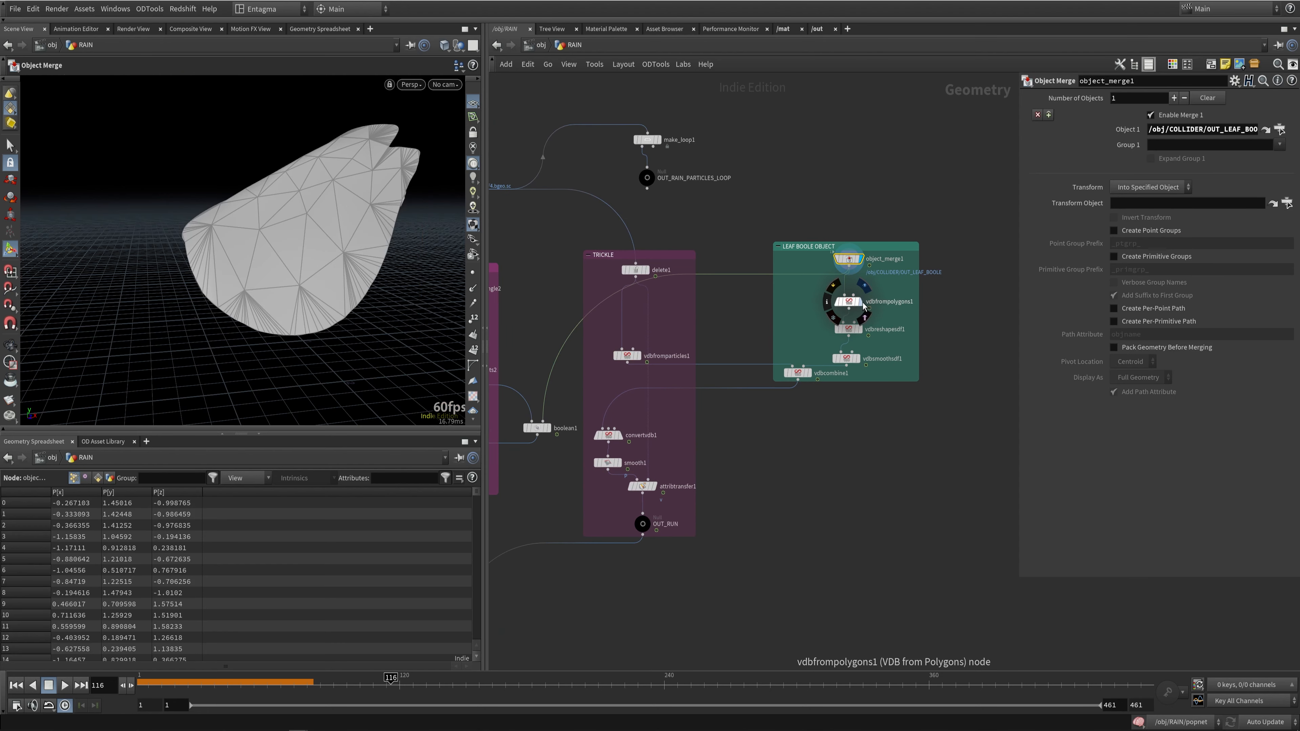
left_click(864, 306)
left_click(848, 302)
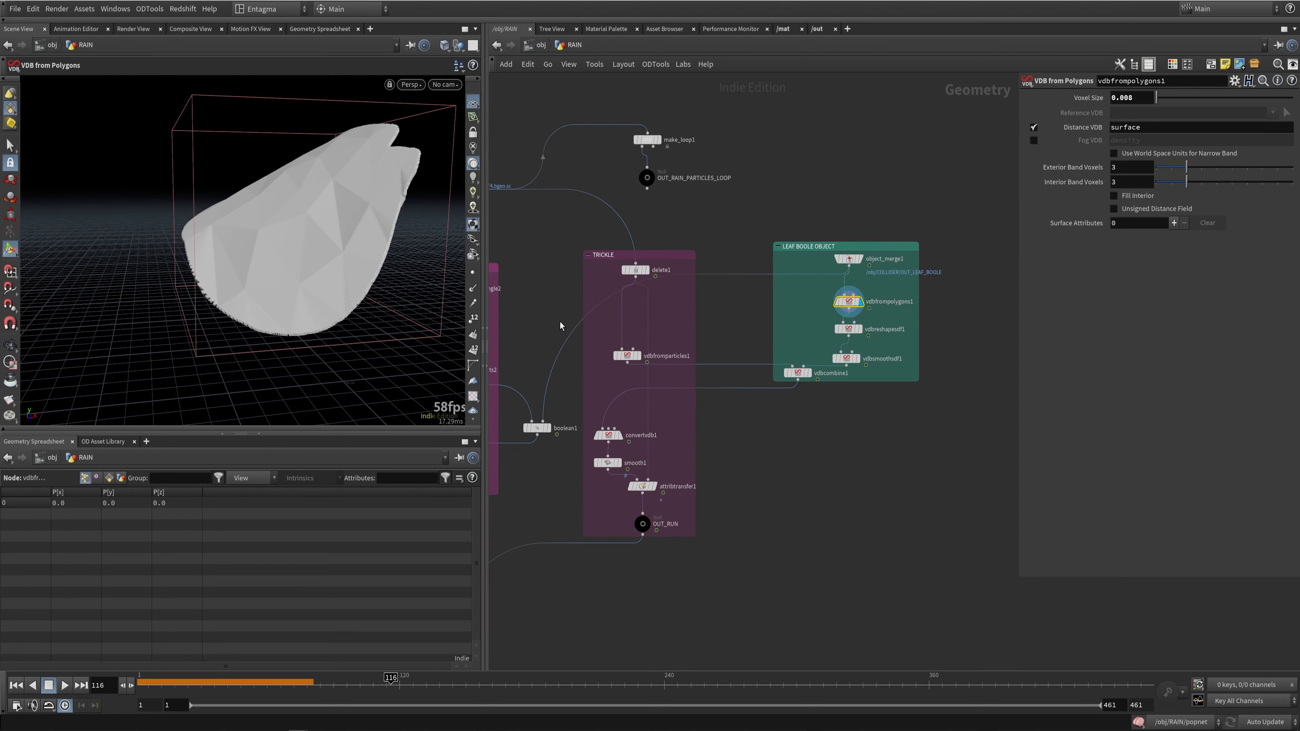
Step: Display vdbreshapesdf1 and select vdbsmoothsdf1 to examine the dilation and smoothing settings of the leaf VDB
left_click(864, 329)
left_click(848, 329)
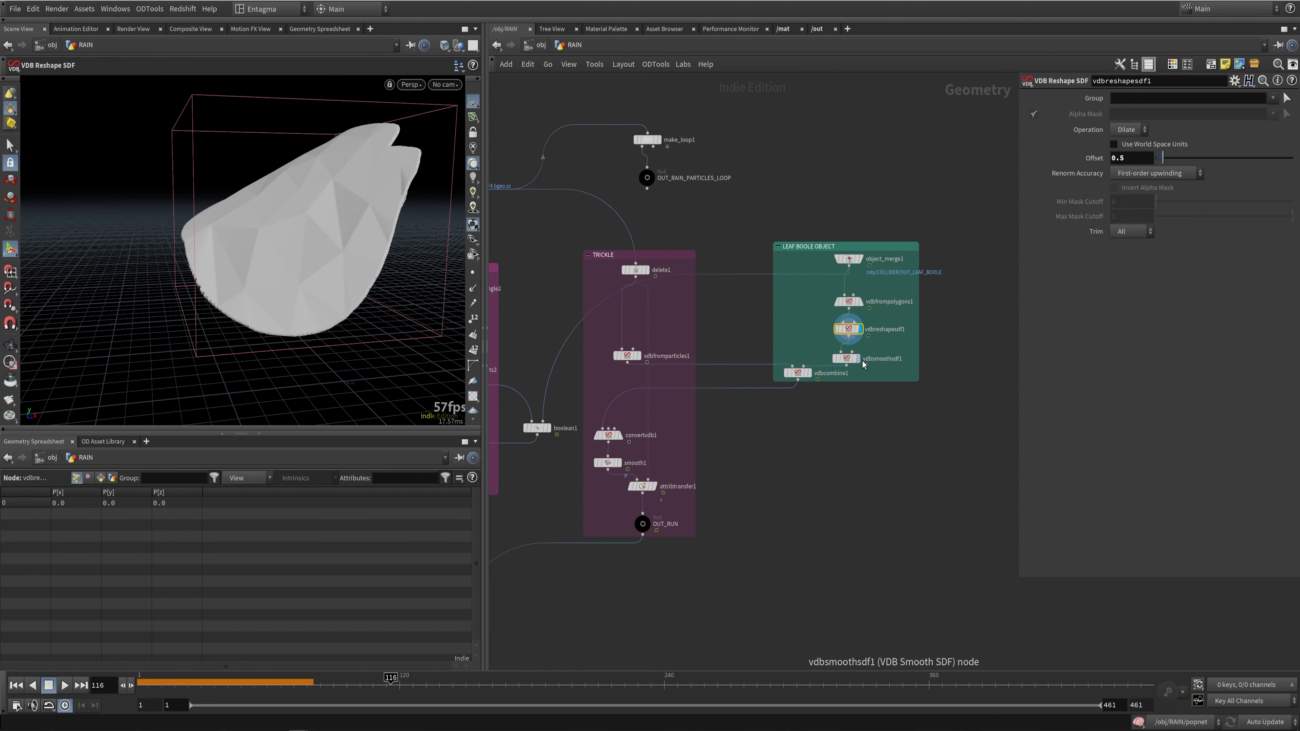
left_click(859, 358)
left_click(847, 359)
Step: Display vdbcombine1 and examine up close the droplets cut by the SDF Difference with the leaf
left_click(809, 372)
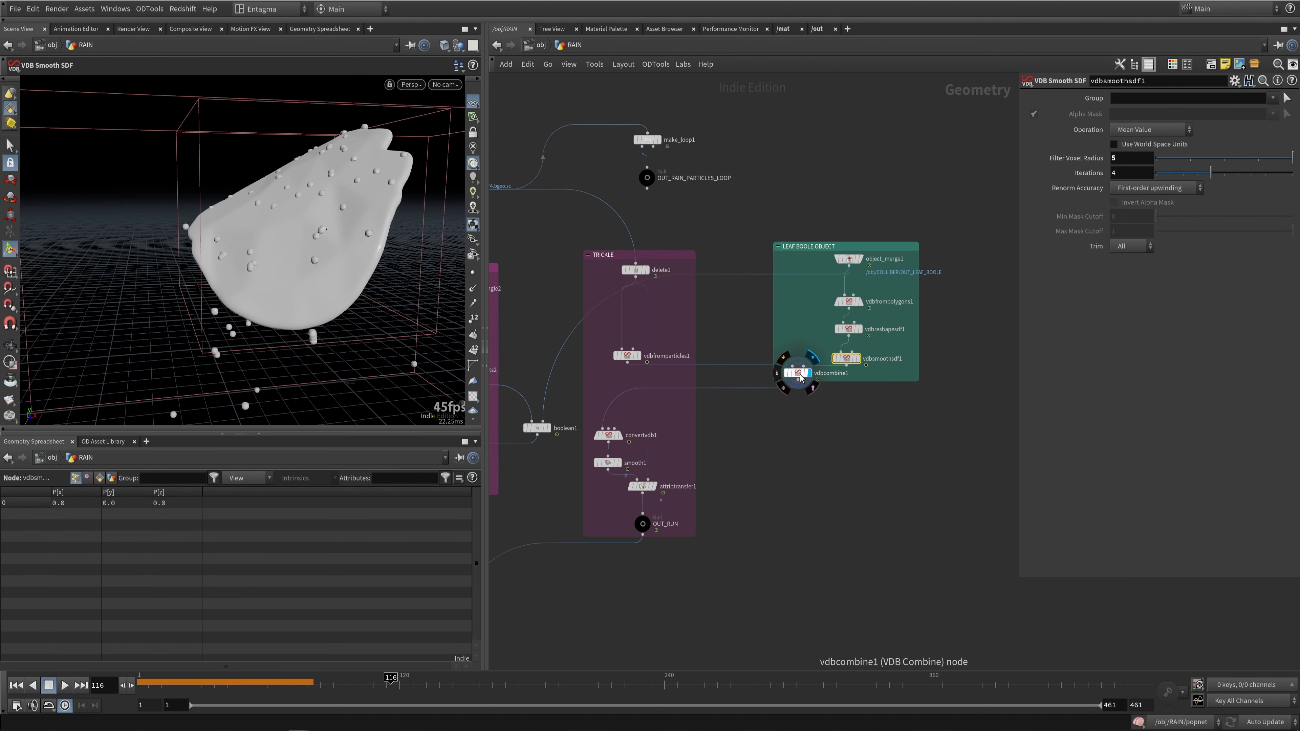
left_click(798, 373)
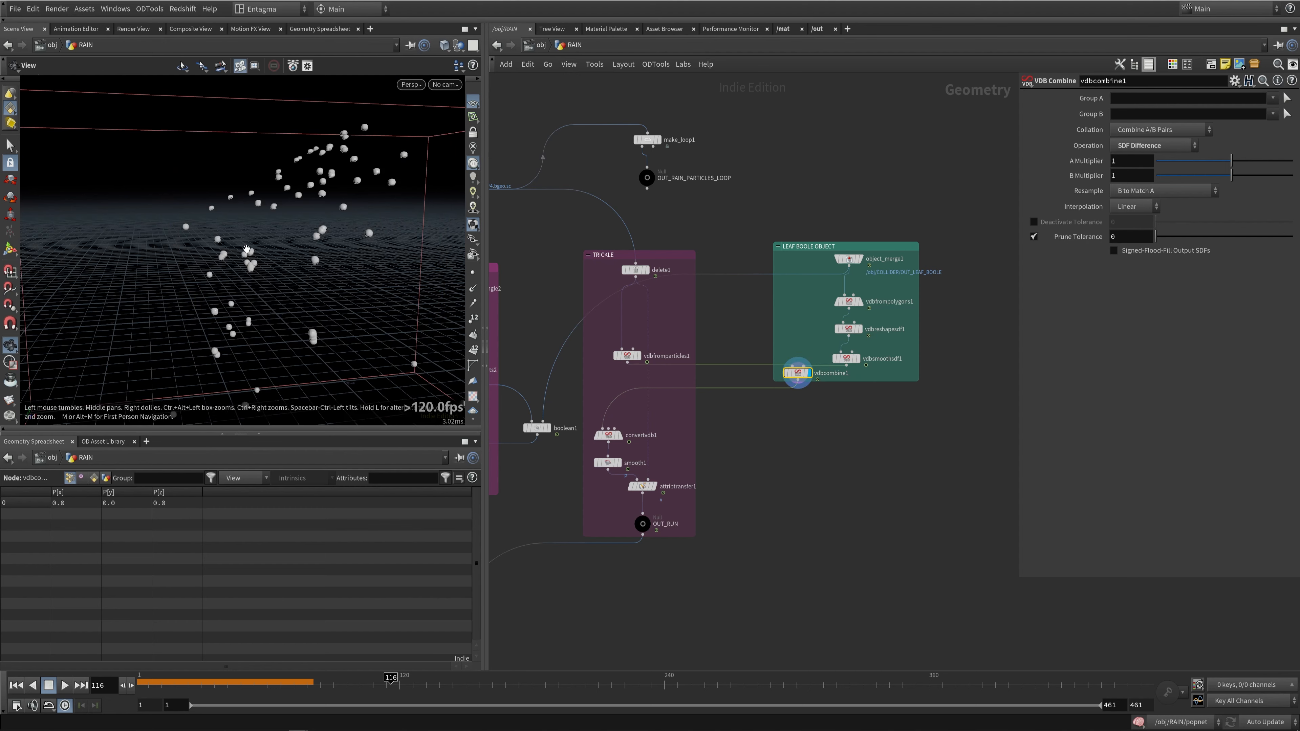
right_click_drag(402, 179, 299, 272, "alt")
left_click_drag(299, 273, 215, 238, "alt")
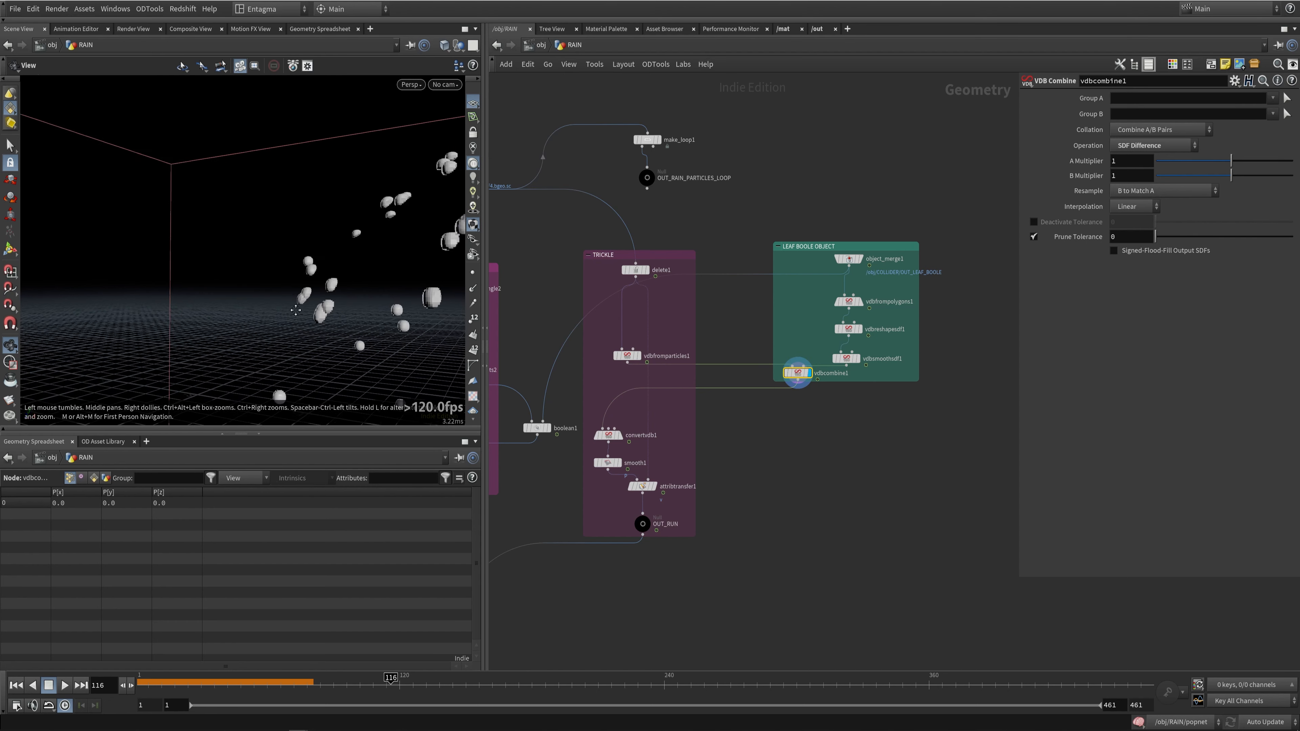
middle_click_drag(409, 276, 351, 299, "alt")
right_click_drag(402, 246, 287, 229, "alt")
mouse_move(287, 229)
left_mouse_down("alt")
mouse_move(267, 211)
mouse_move(281, 221)
mouse_move(218, 214)
mouse_move(299, 224)
left_mouse_up("alt")
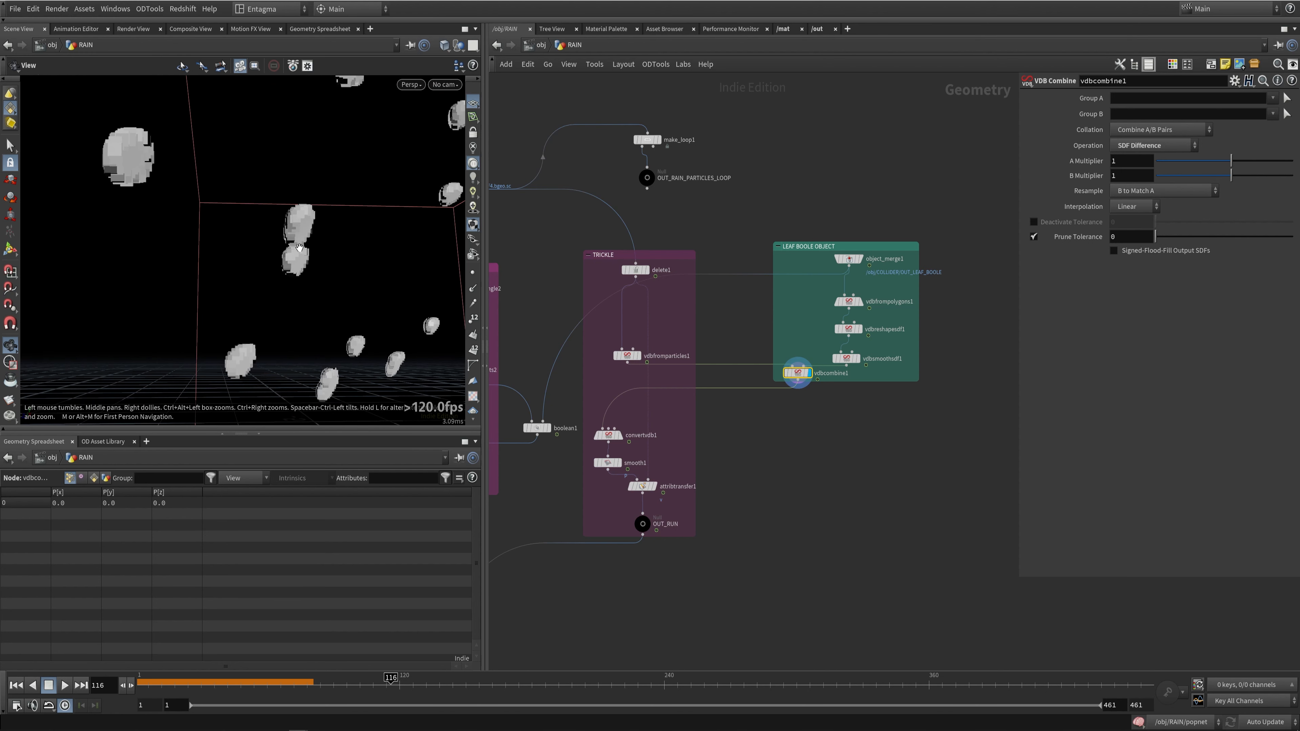
right_click_drag(299, 248, 327, 227, "alt")
Step: Compare the uncut spheres of vdbfromparticles1 with the droplets cut by vdbcombine1
left_click(641, 358)
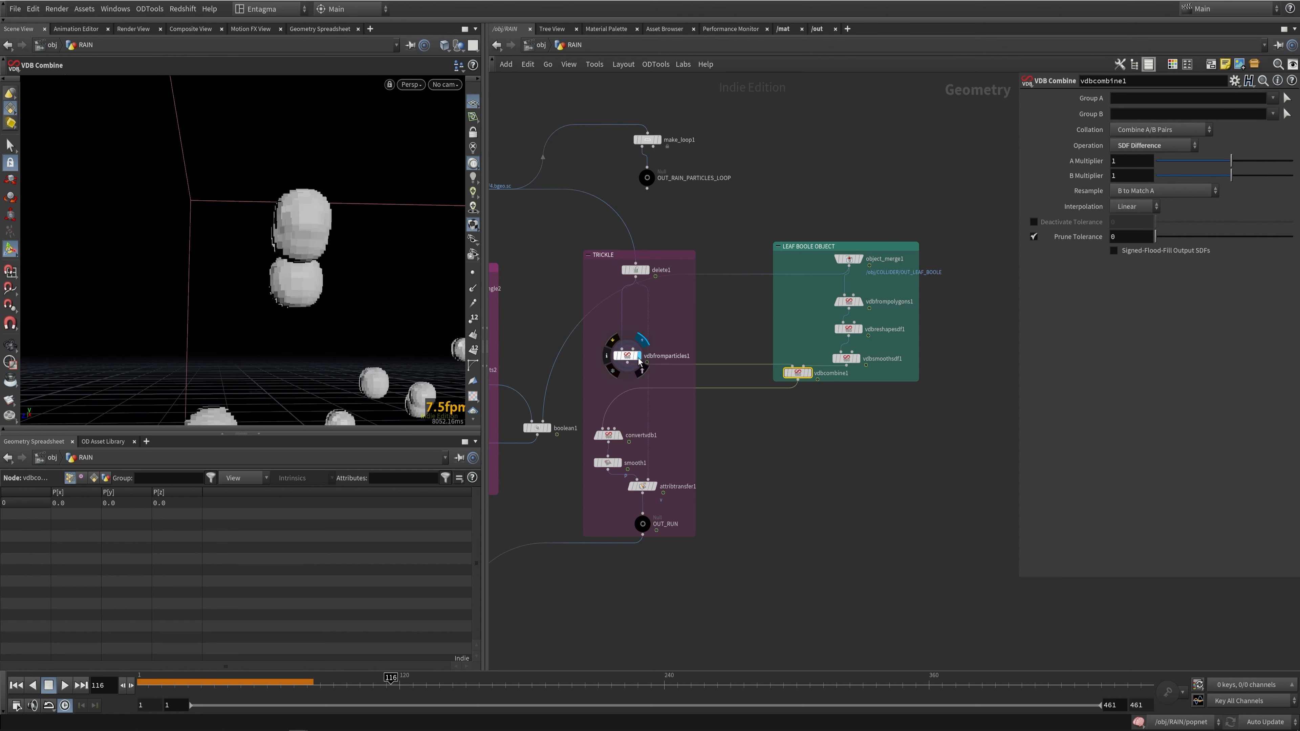
mouse_move(338, 256)
left_mouse_down()
mouse_move(372, 270)
mouse_move(322, 253)
left_mouse_up()
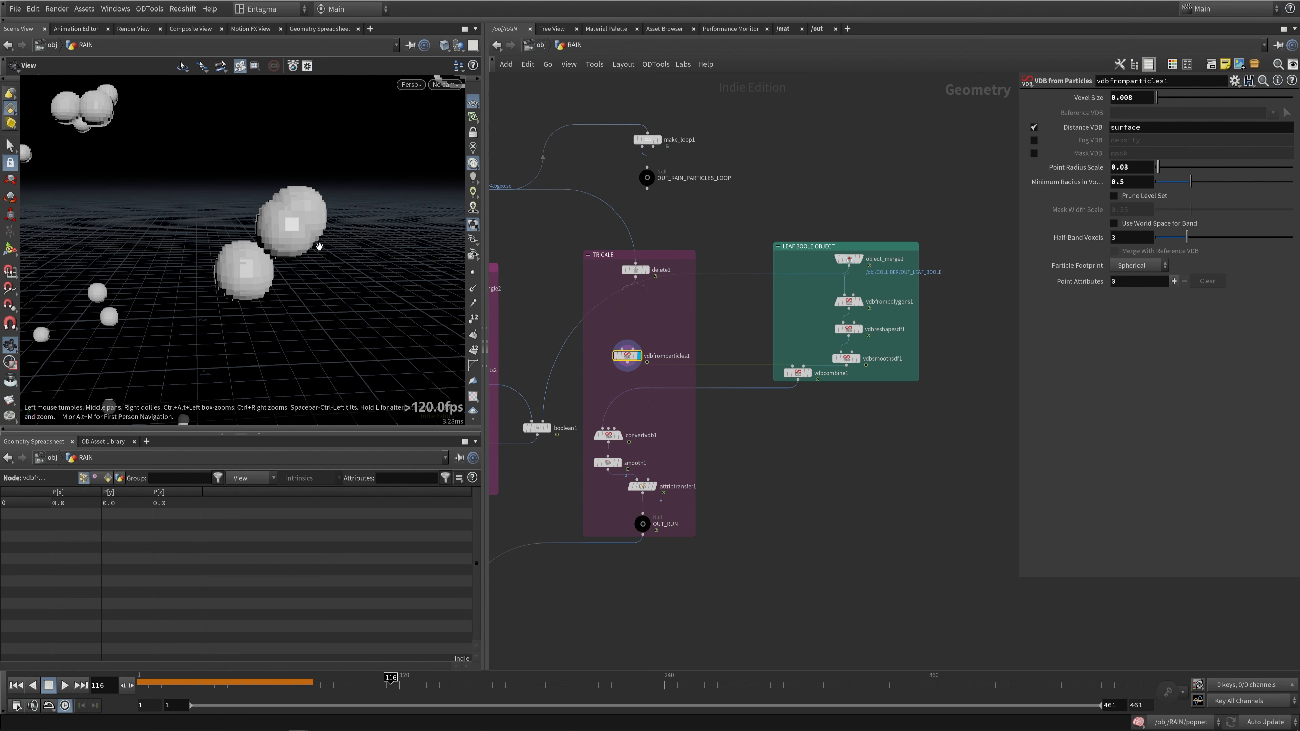
right_click_drag(318, 246, 291, 267)
left_click_drag(296, 258, 263, 230)
left_click(792, 371)
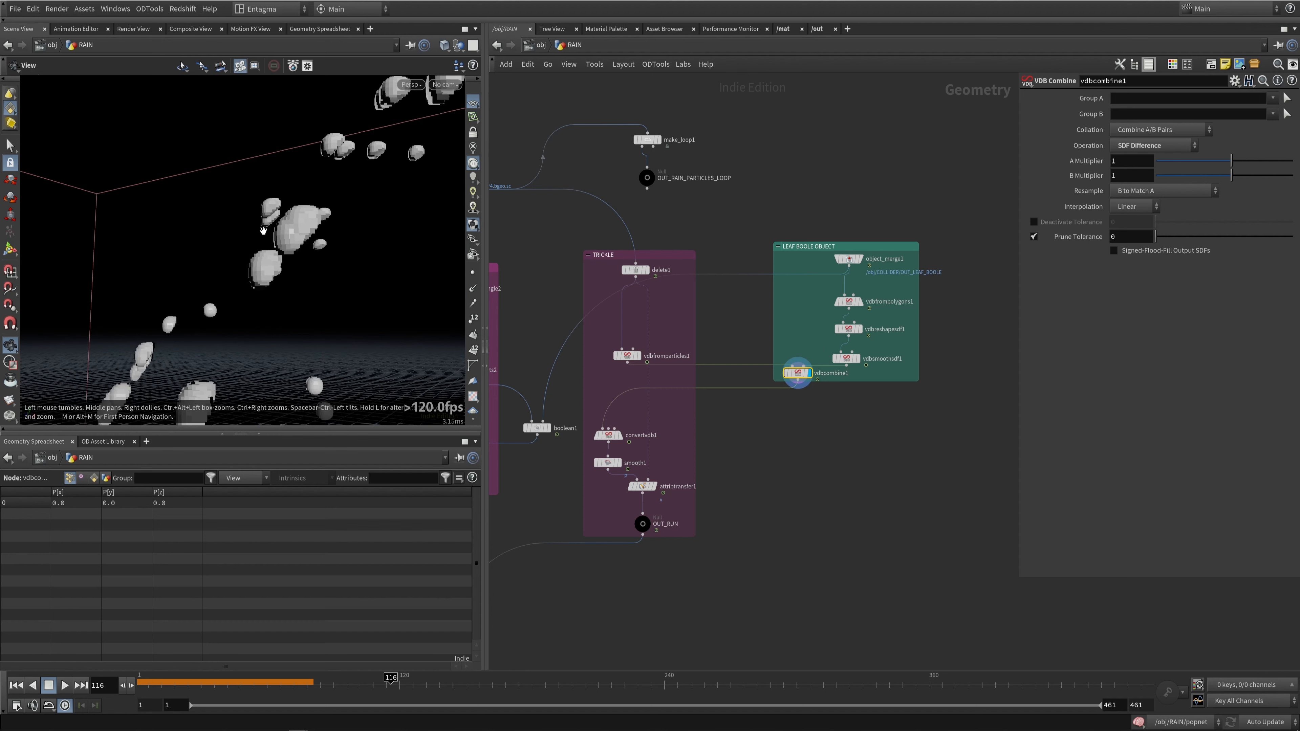
Step: Display convertvdb1 and scrub to frame 178 to examine the trickle droplets converted to polygons
left_click(618, 436)
left_click(612, 436)
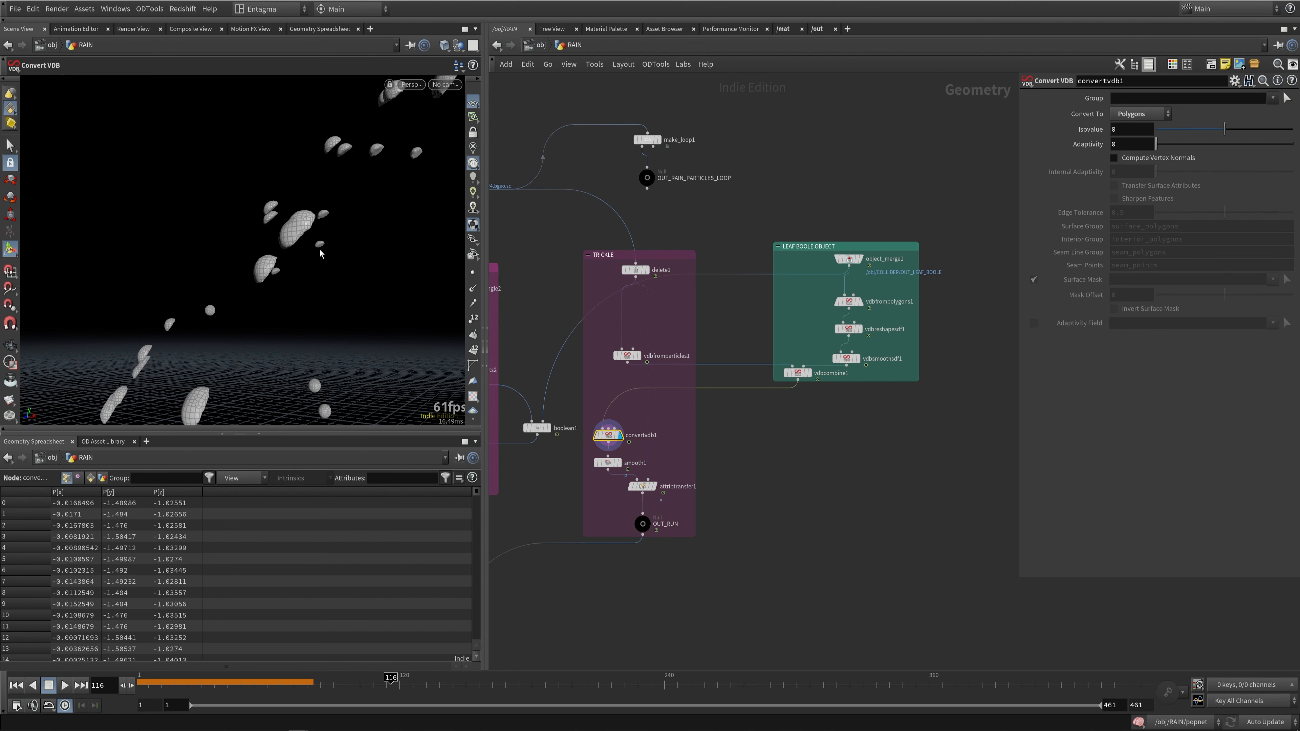
left_click_drag(320, 254, 379, 308, "alt")
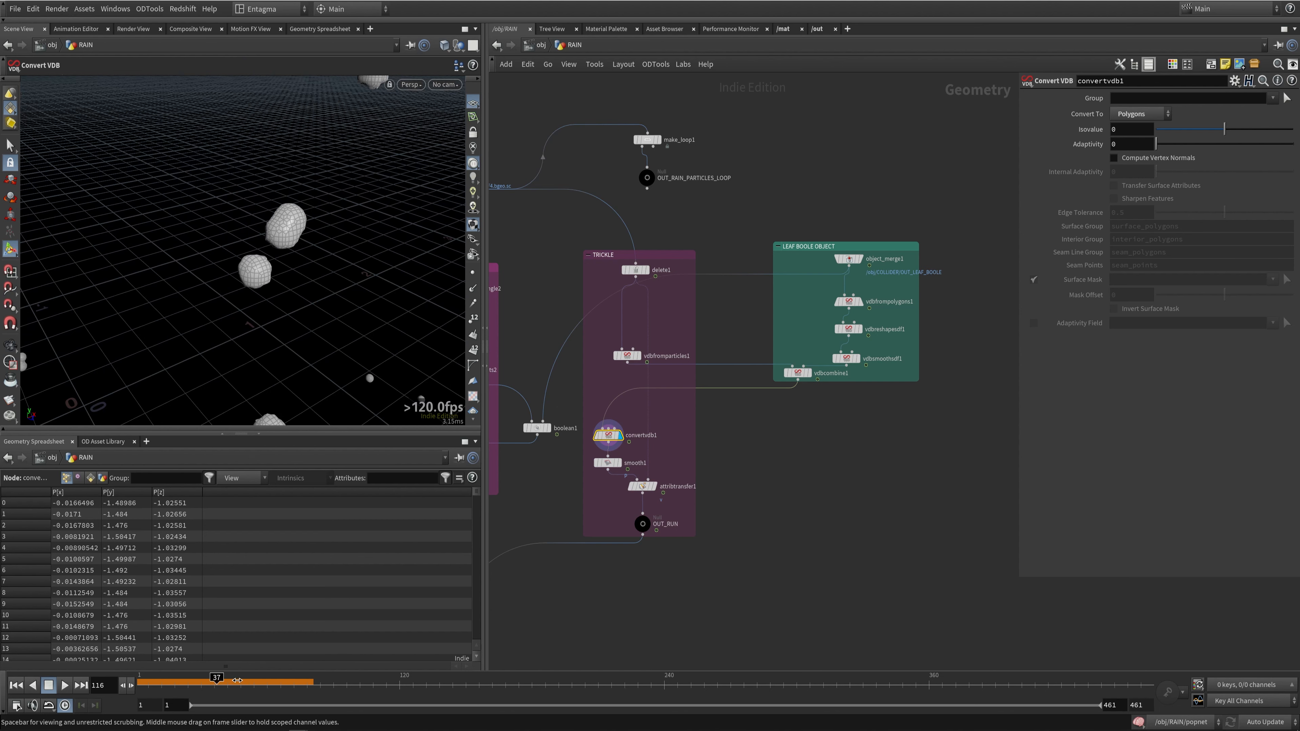
left_click_drag(237, 680, 528, 685)
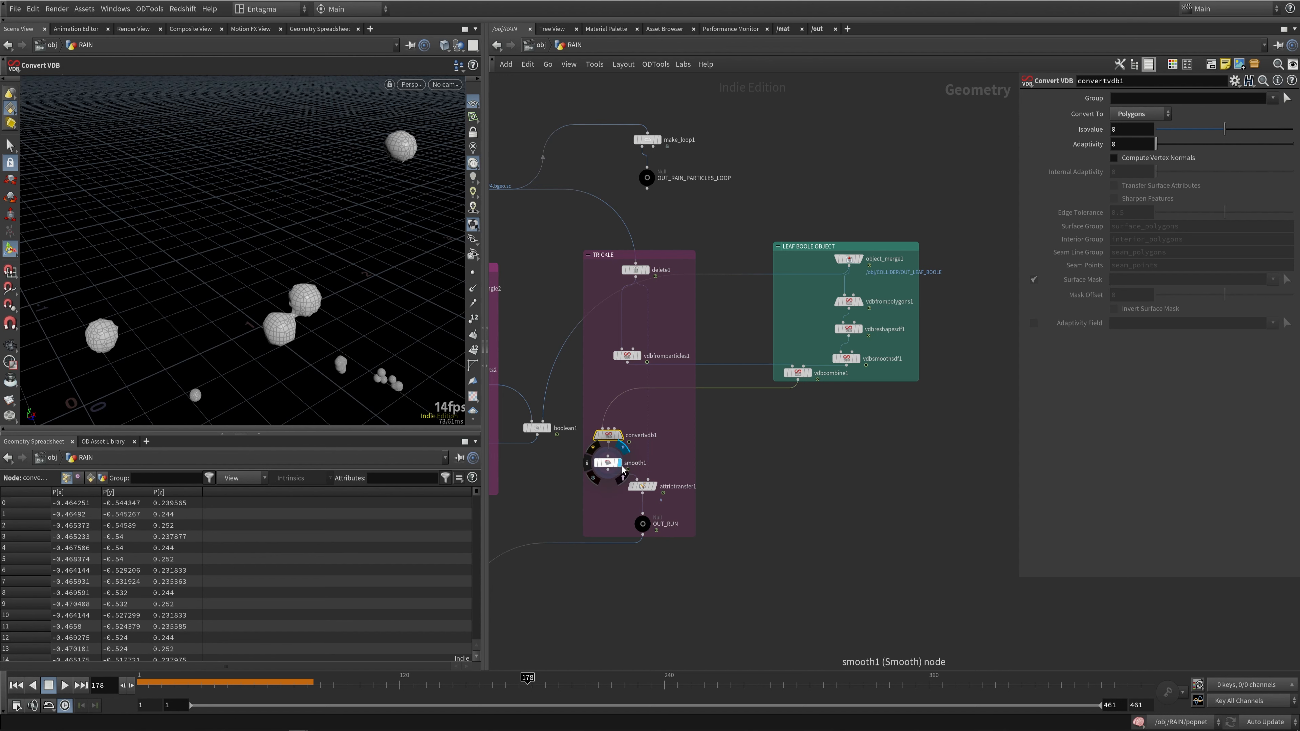
Step: Display smooth1 and attribtransfer1 in the TRICKLE branch to examine the smoothed droplets and the transfer of point attribute v from delete1
left_click(612, 467)
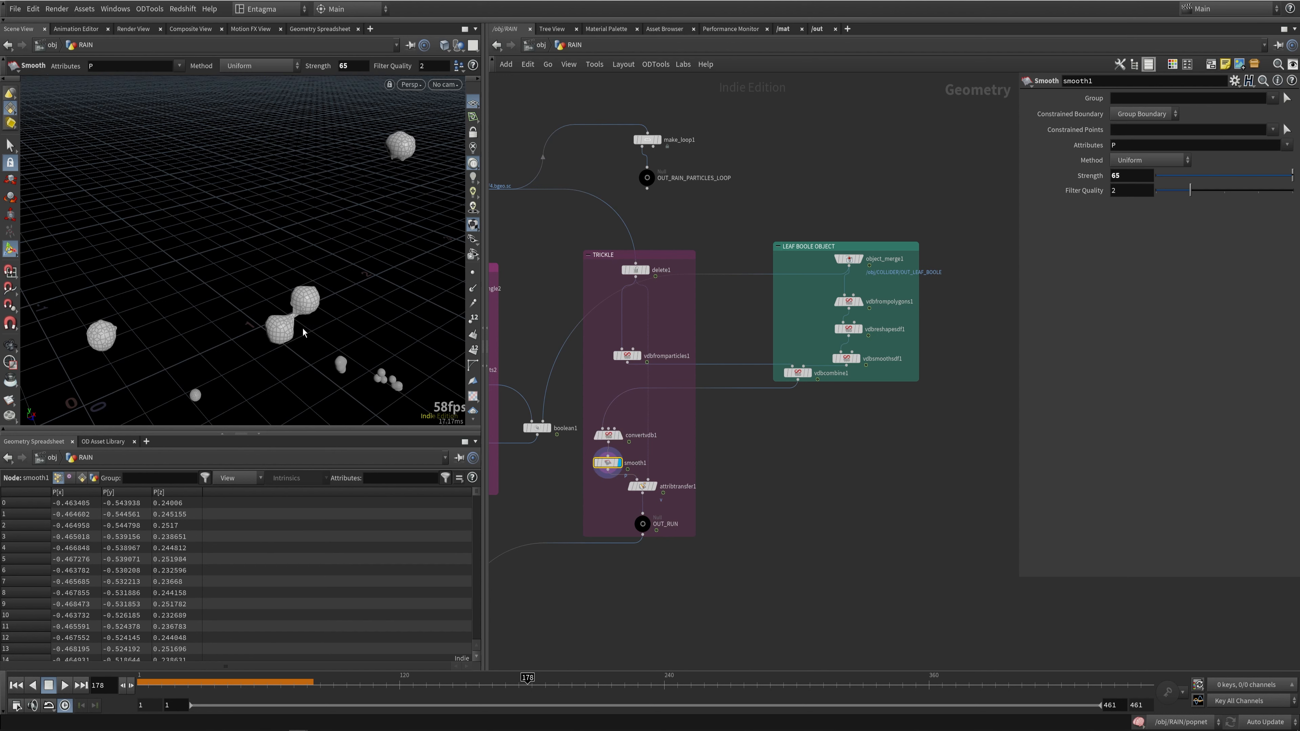
left_click(638, 482)
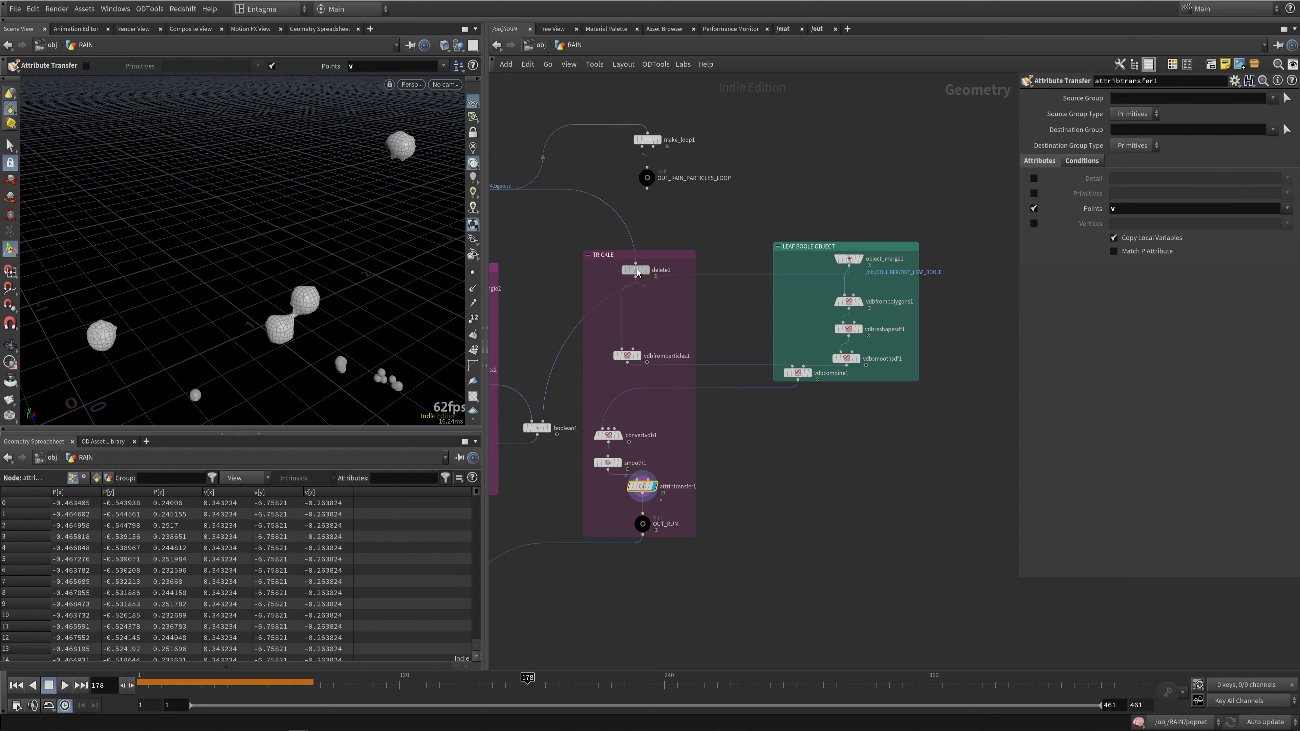
mouse_move(637, 269)
left_mouse_down()
mouse_move(625, 269)
mouse_move(673, 266)
mouse_move(628, 265)
left_mouse_up()
Step: Display the output null of the branch before SPLASH and frame all of its falling raindrops
middle_click_drag(760, 554, 928, 432)
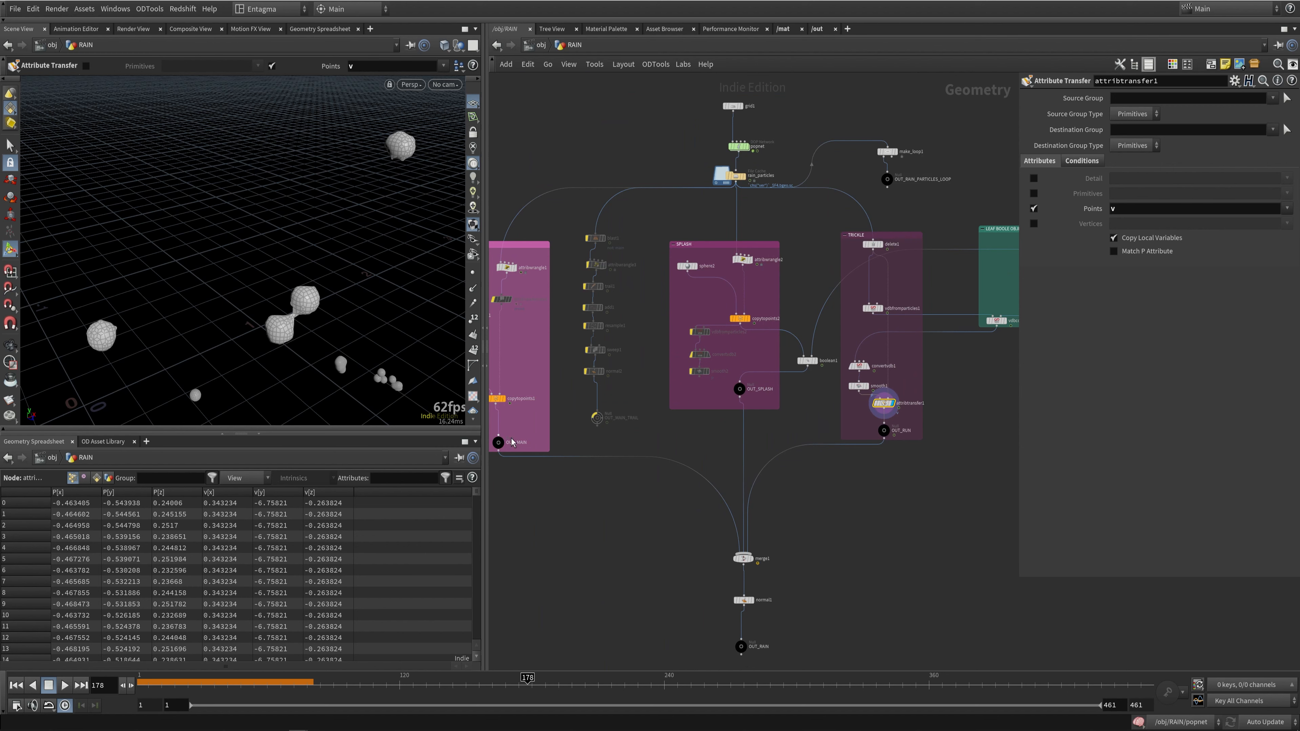
left_click(499, 441)
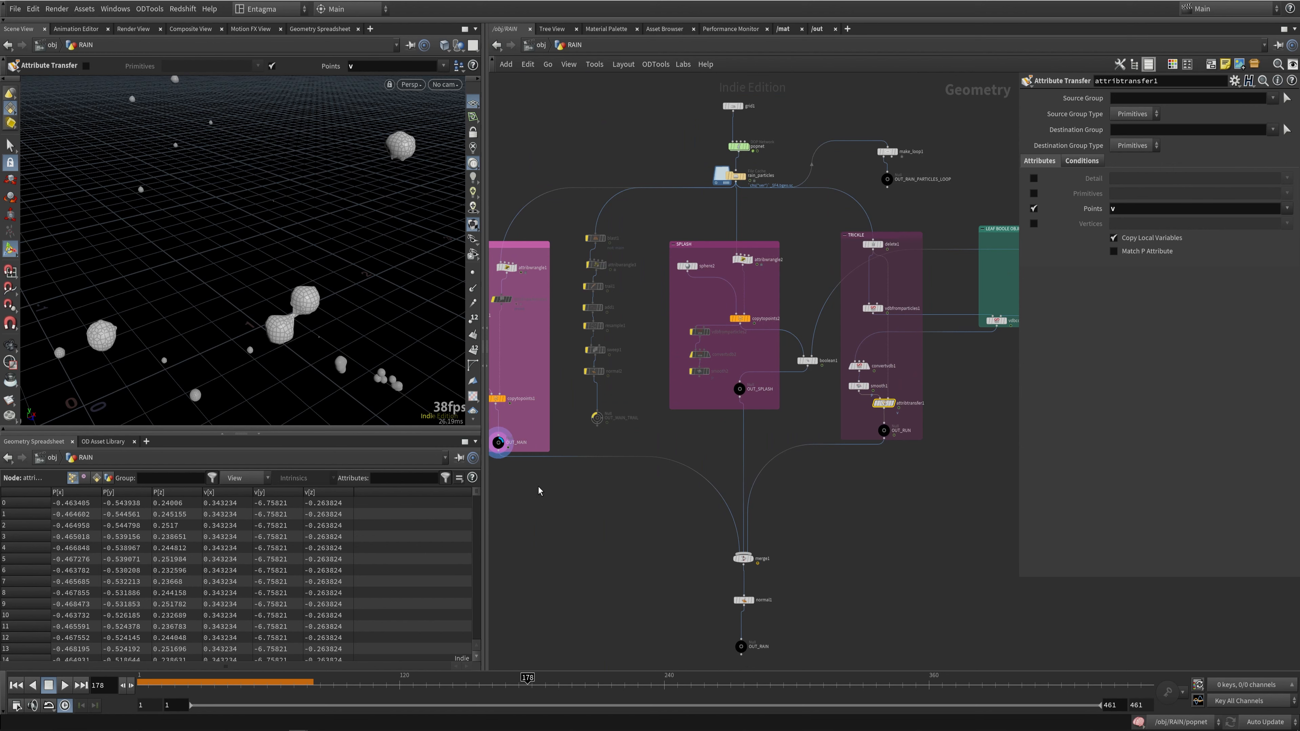
key("space+g")
left_click_drag(237, 300, 220, 250, "alt")
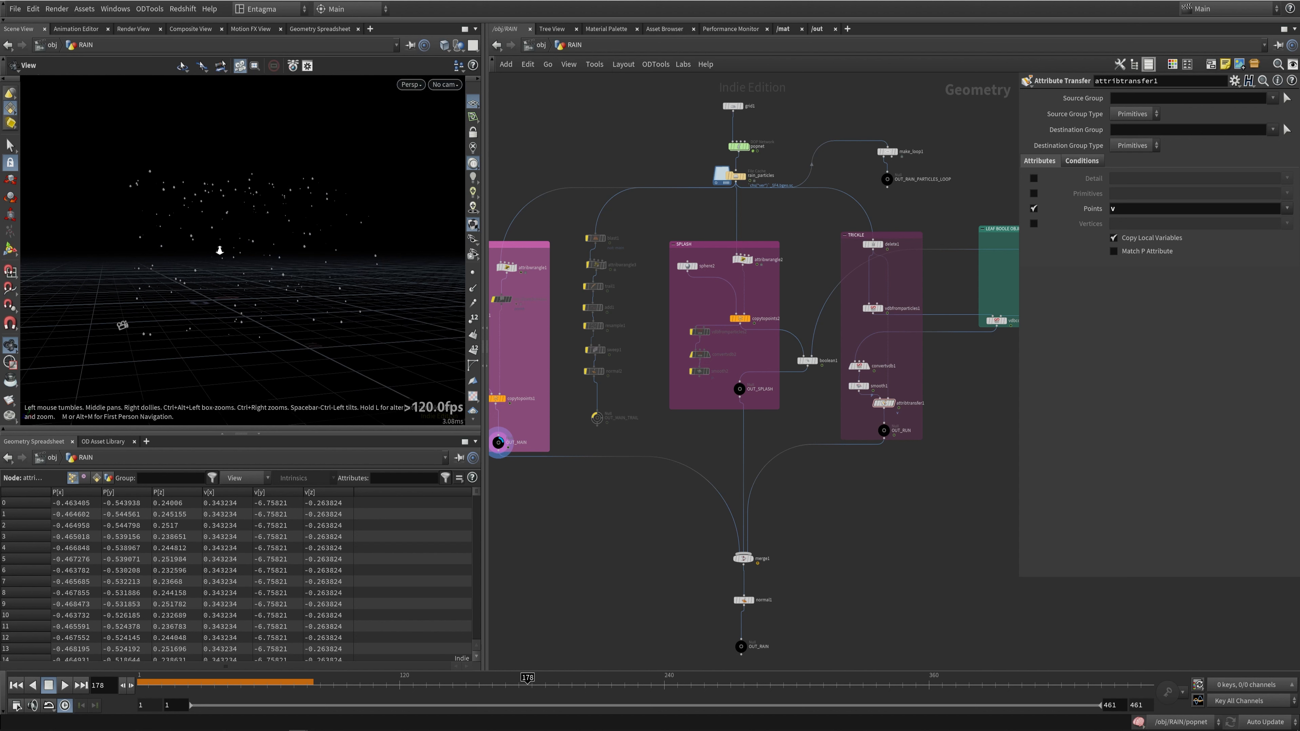
Step: Display OUT_SPLASH and scrub through the timeline to frame 109, searching the scene for splash droplets
left_click(741, 392)
left_click_drag(246, 685, 659, 688)
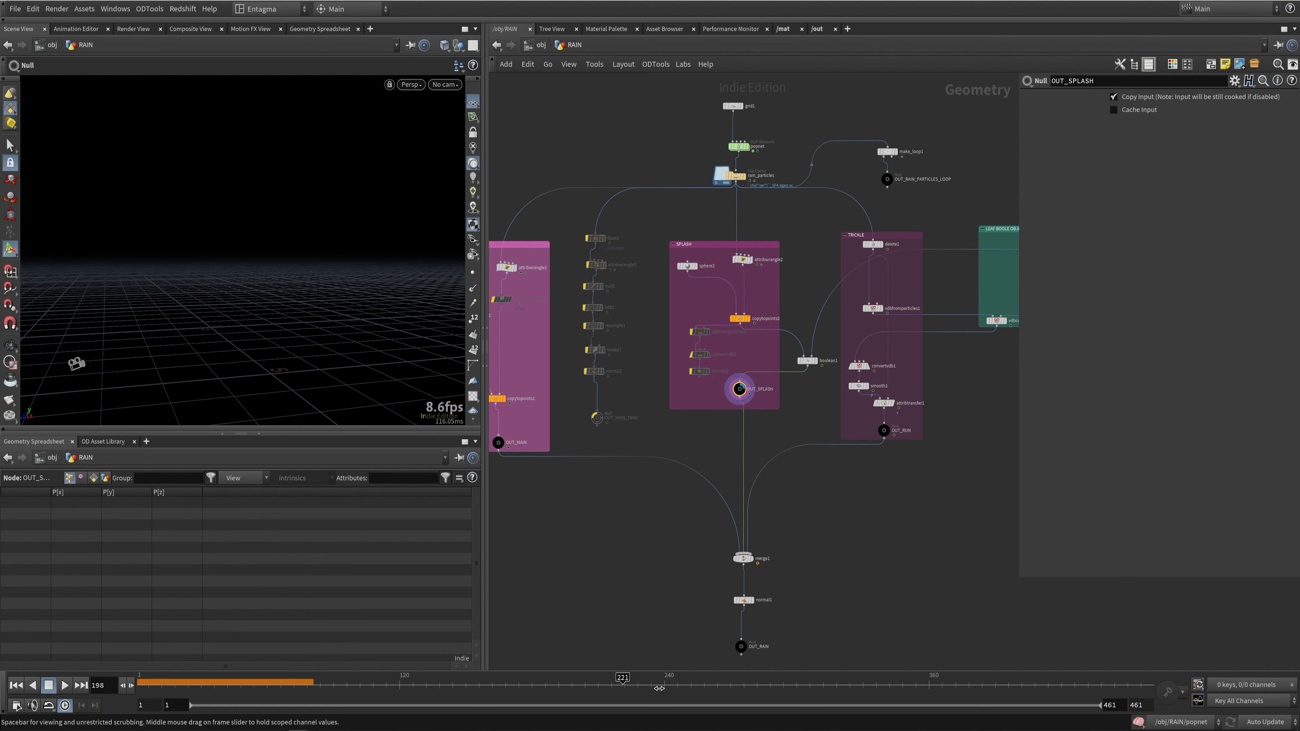
mouse_move(341, 658)
left_mouse_down()
mouse_move(305, 656)
mouse_move(316, 656)
left_mouse_up()
key("space+h")
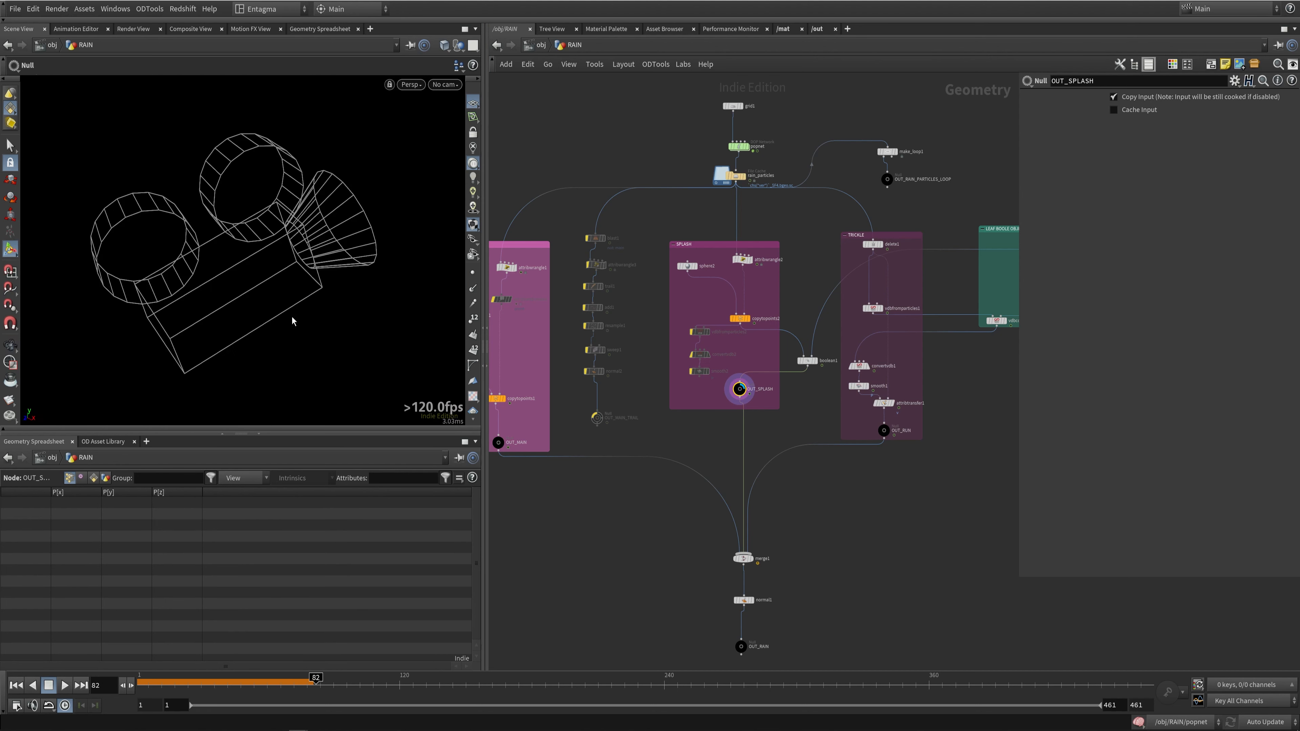
right_click_drag(293, 319, 261, 342)
left_click_drag(261, 342, 409, 333)
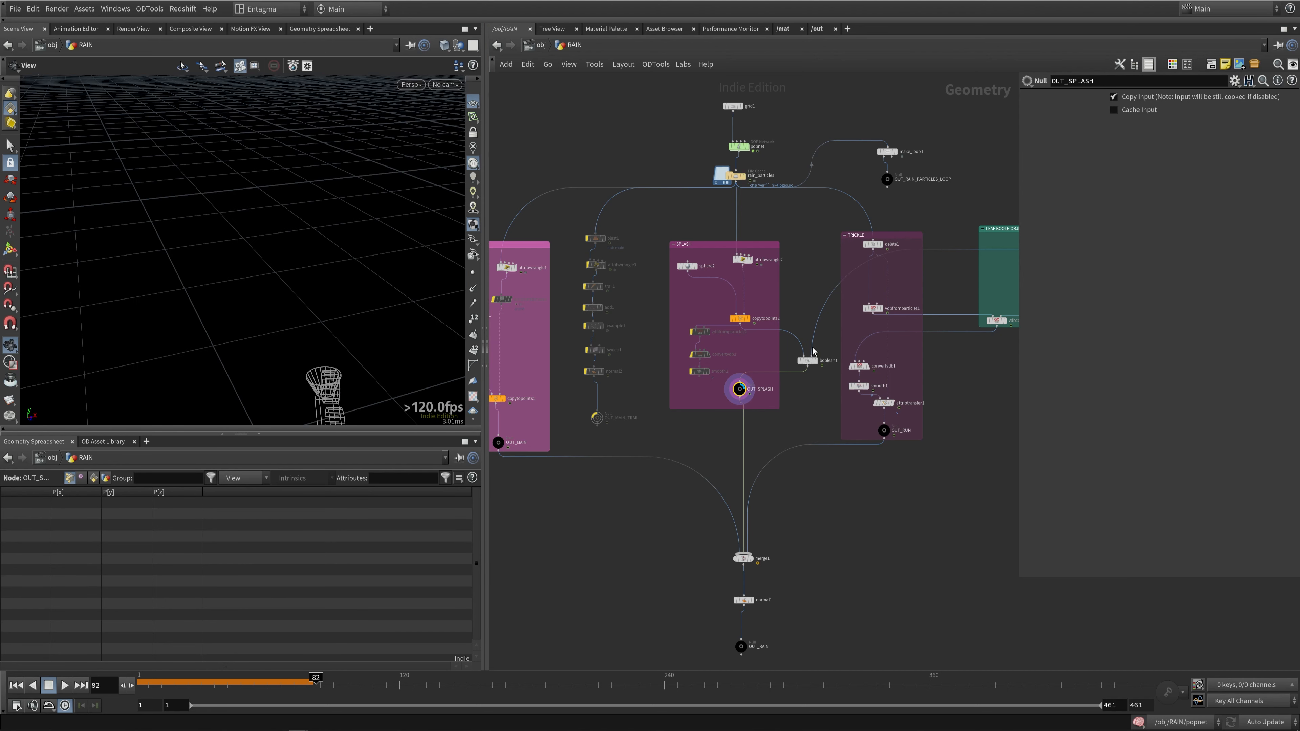
left_click_drag(316, 686, 693, 689)
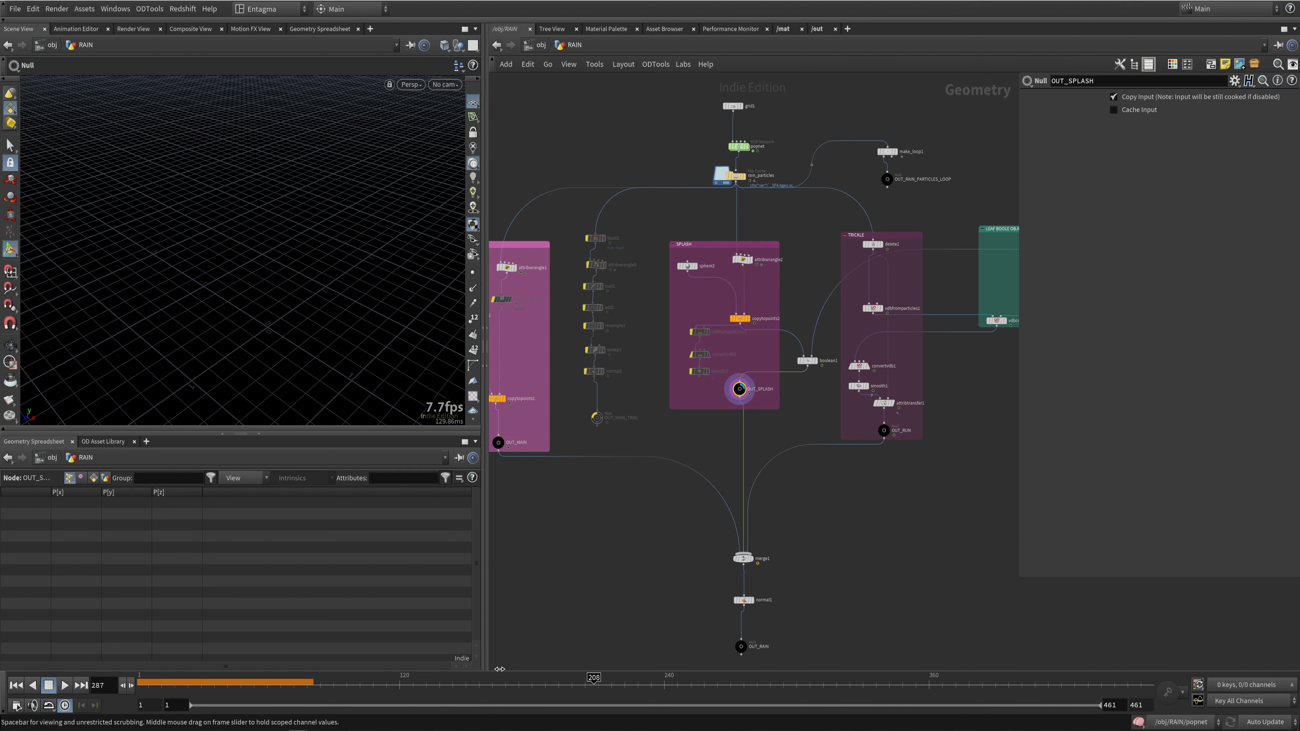
left_click_drag(499, 670, 375, 677)
Step: Examine the trickle droplets of OUT_RUN up close, and display the merged OUT_RAIN result of all branches
middle_click_drag(864, 455, 727, 412)
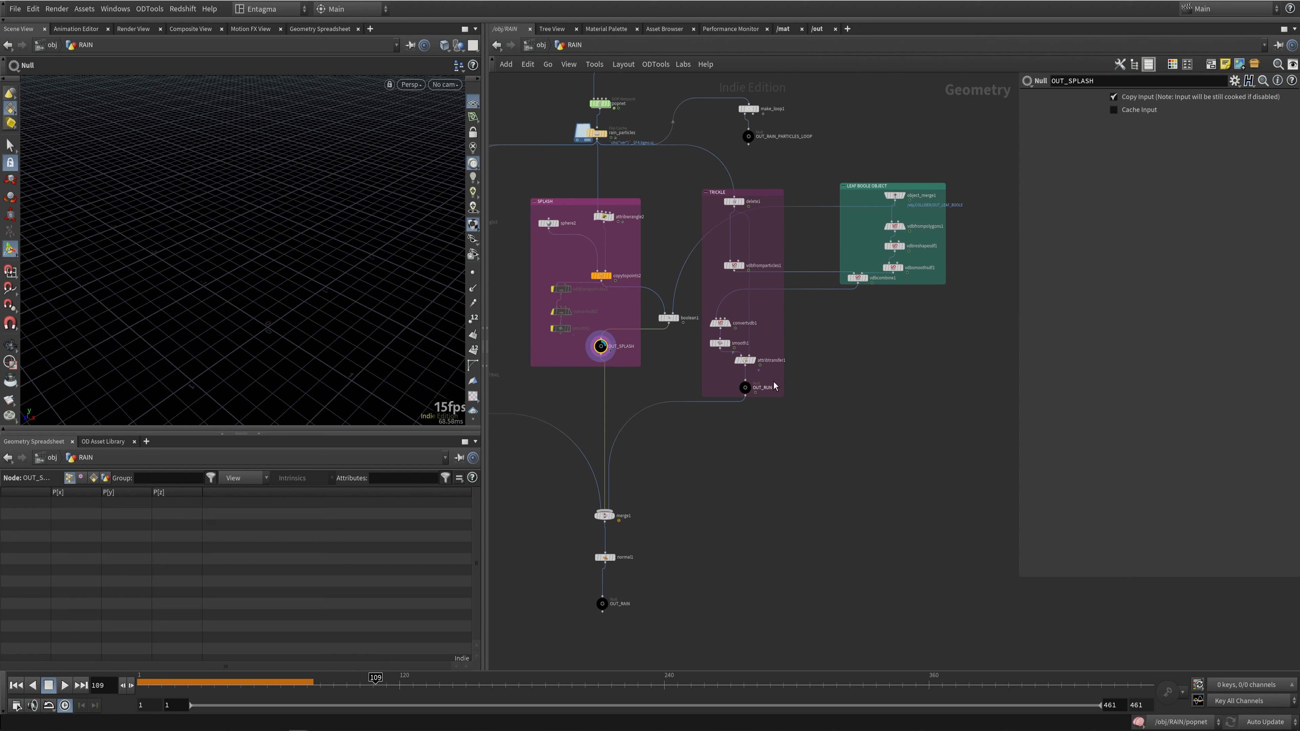
left_click(748, 387)
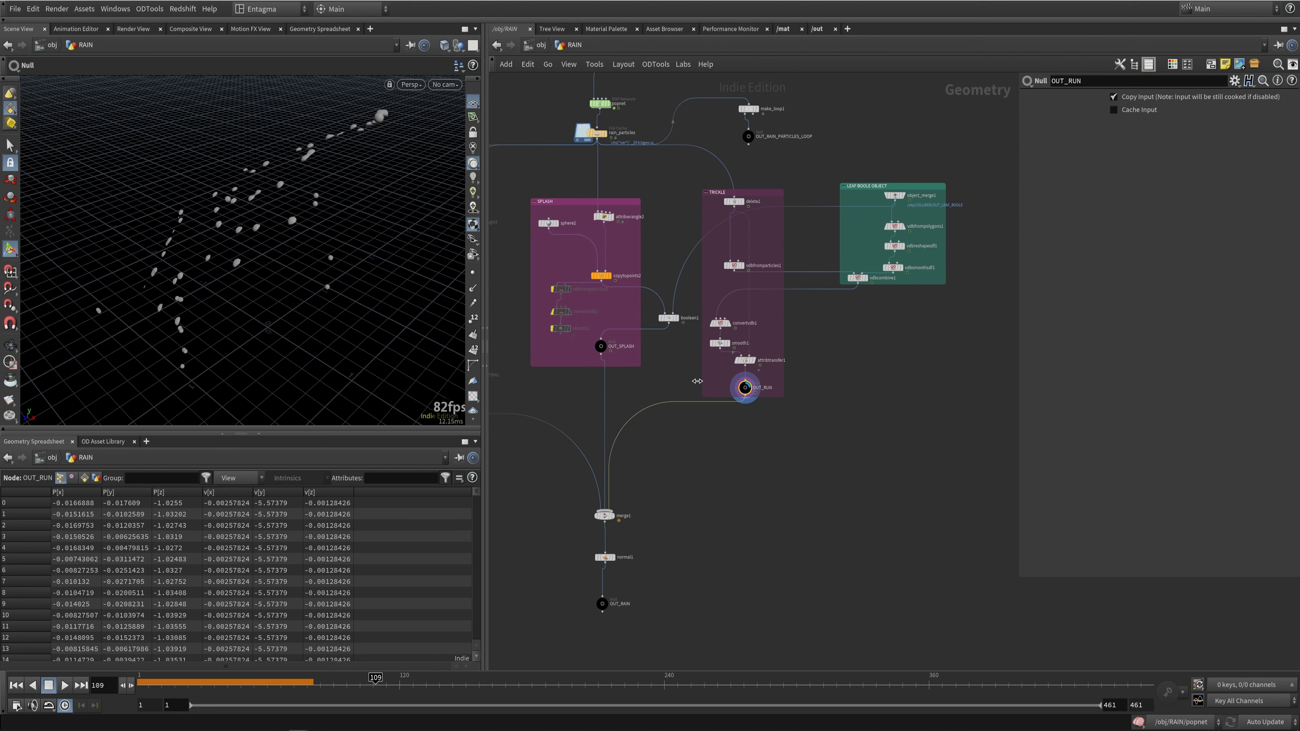
right_click_drag(220, 244, 264, 253, "alt")
left_click_drag(264, 252, 361, 272, "alt")
right_click_drag(361, 271, 233, 303, "alt")
left_click(615, 591)
left_click_drag(233, 304, 229, 261, "alt")
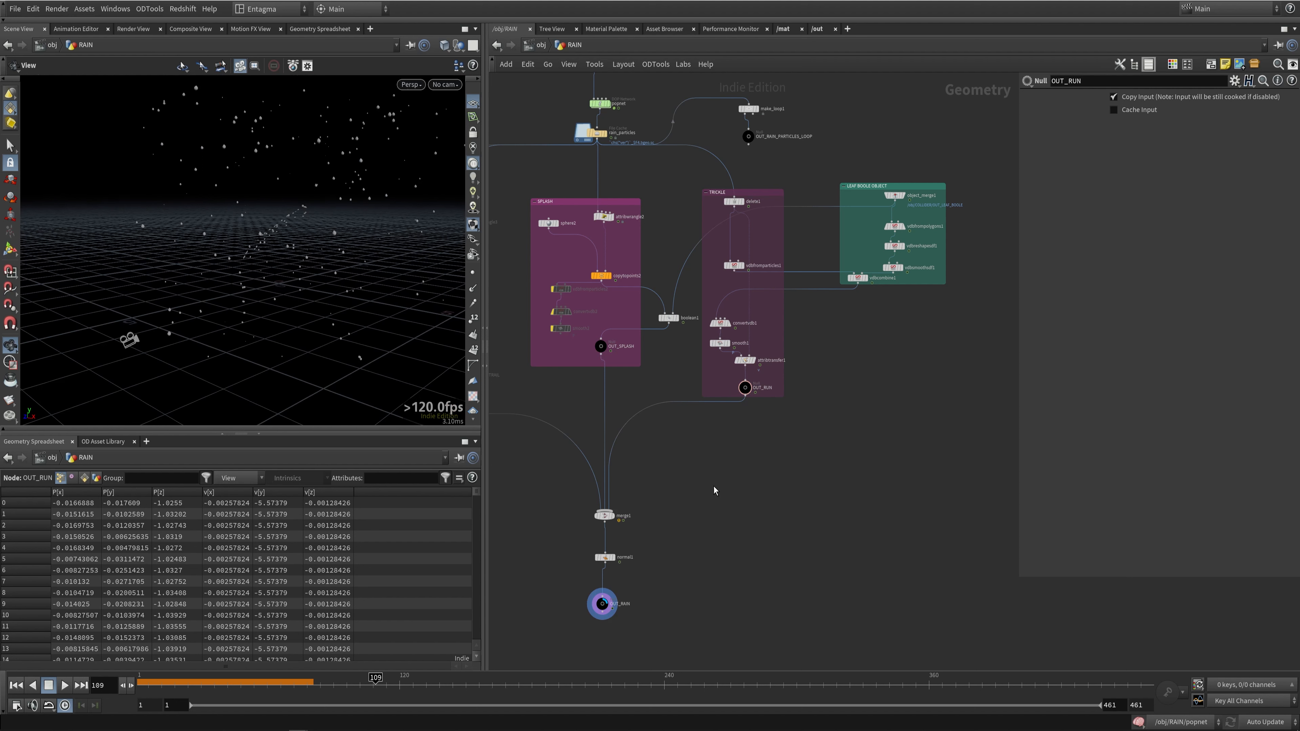
Step: Return to the object level, show RAIN together with COLLIDER through cam1, and scrub to frame 149
key("u")
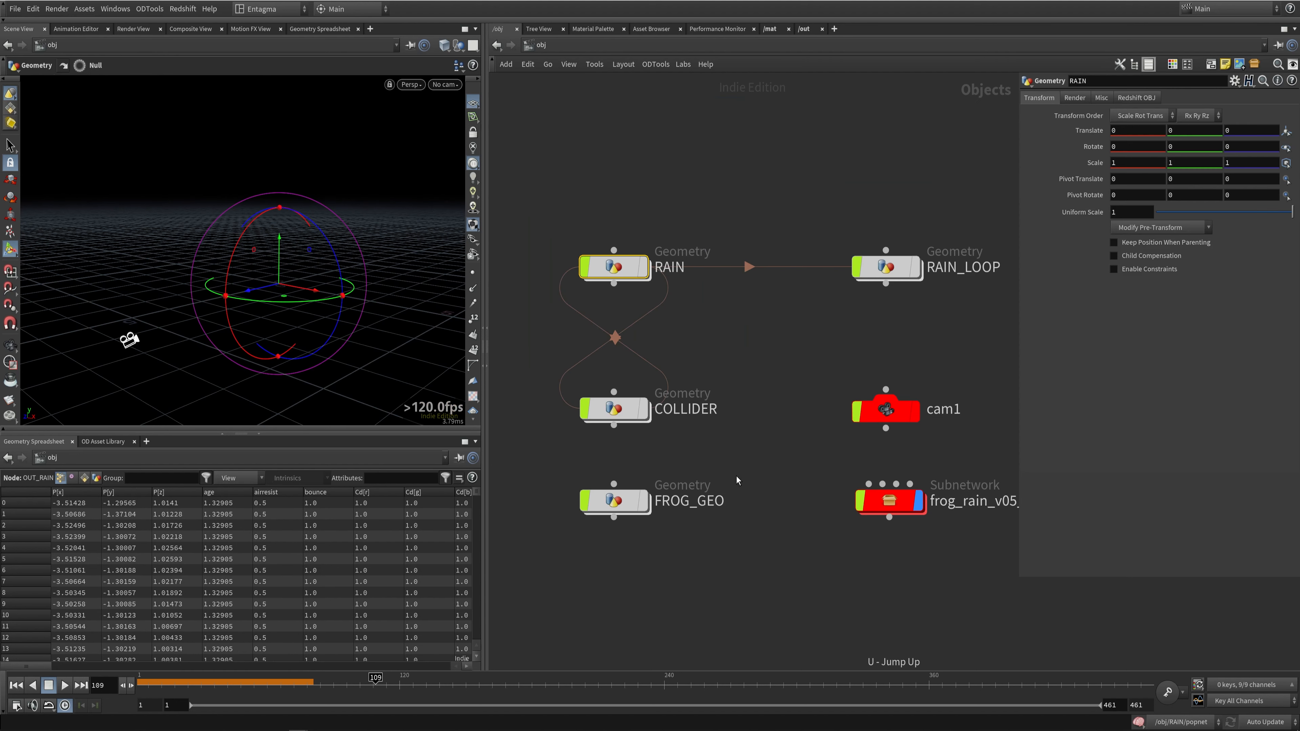
left_click(643, 269)
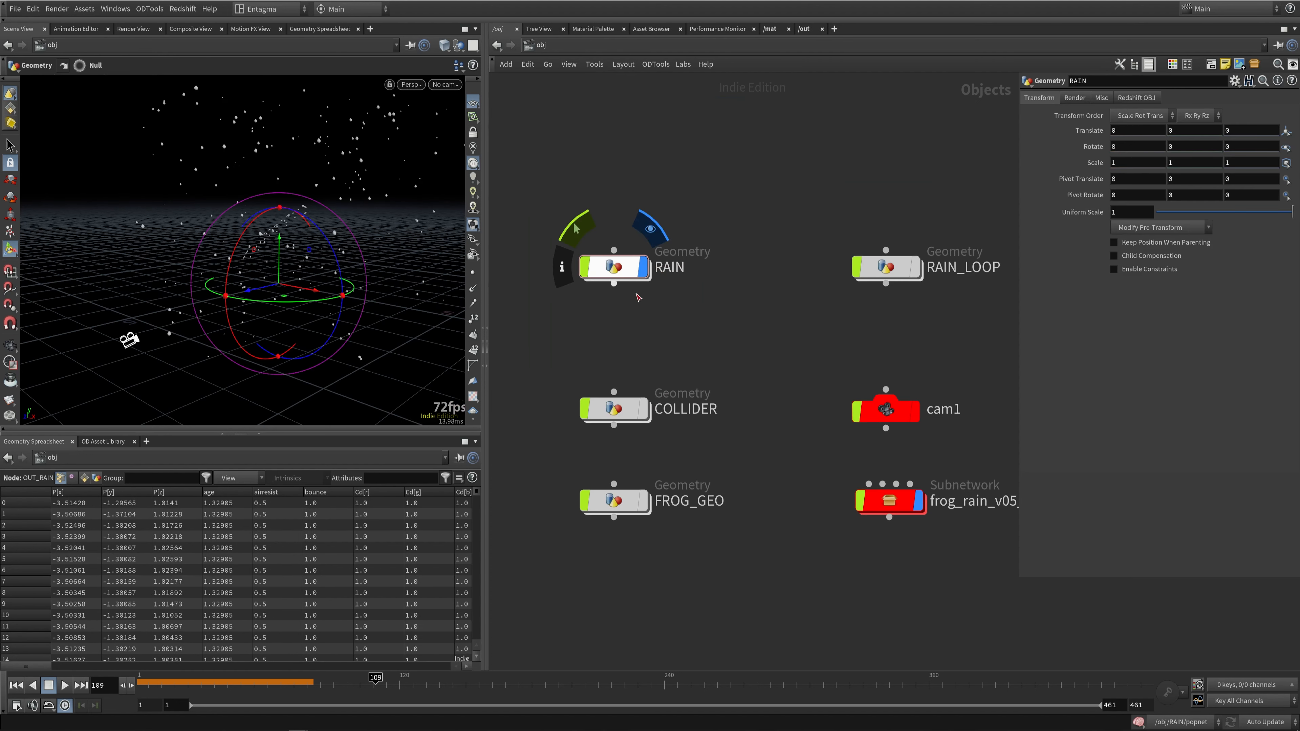
left_click(643, 408)
left_click(445, 84)
left_click(446, 100)
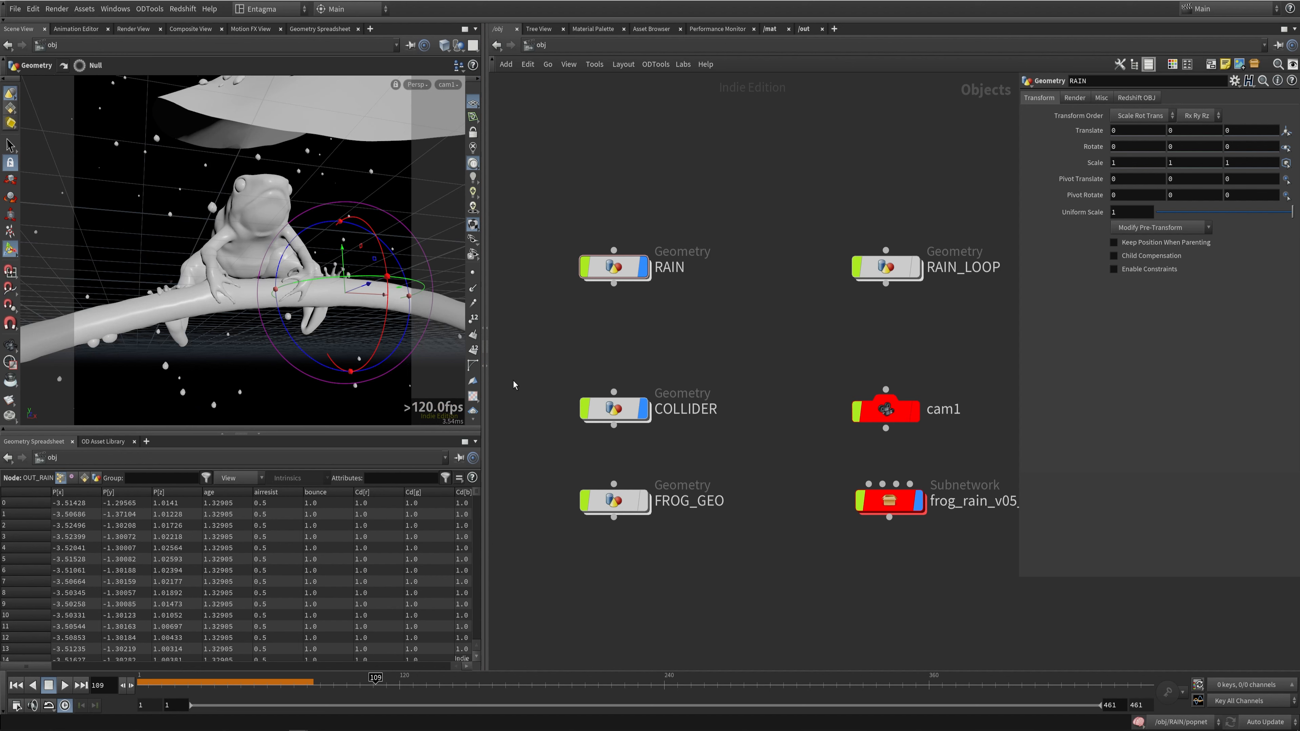
left_click_drag(319, 678, 403, 680)
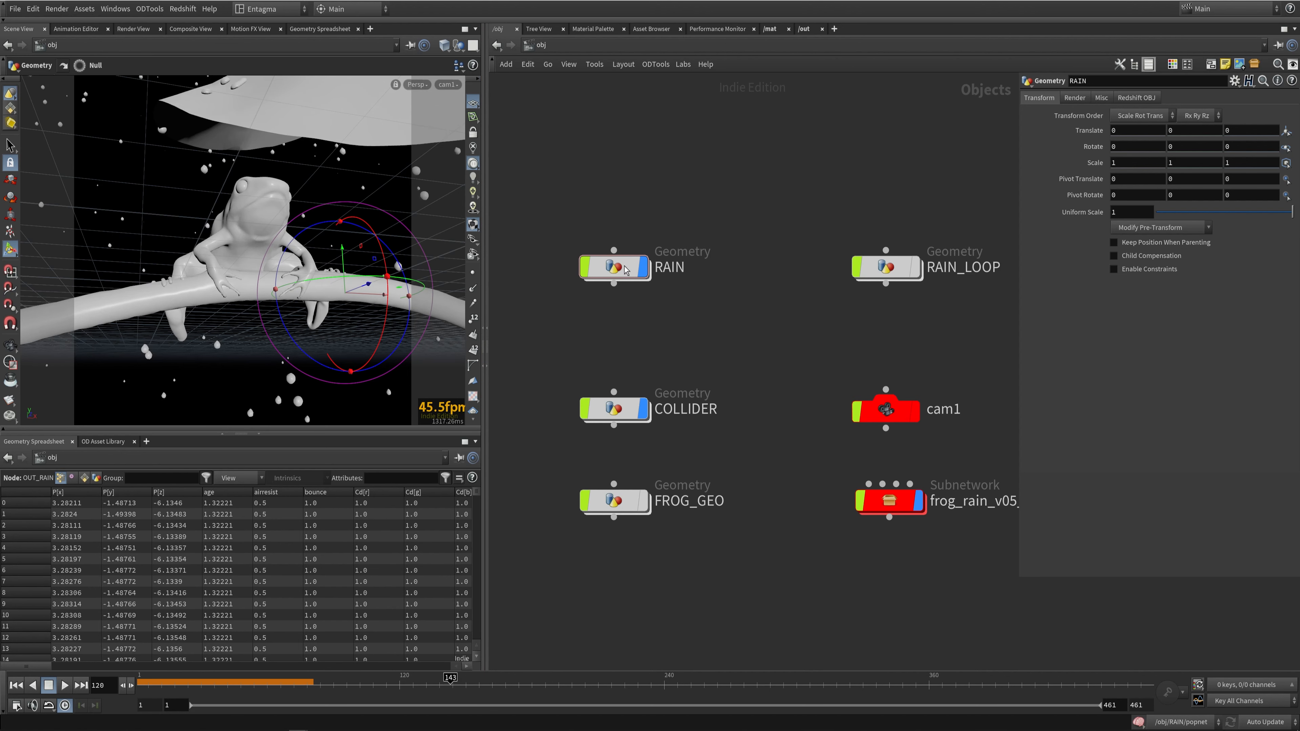
Step: Hide COLLIDER and RAIN, enter the RAIN_LOOP network and display object_merge1 to examine the imported rain
left_click(642, 409)
left_click(643, 267)
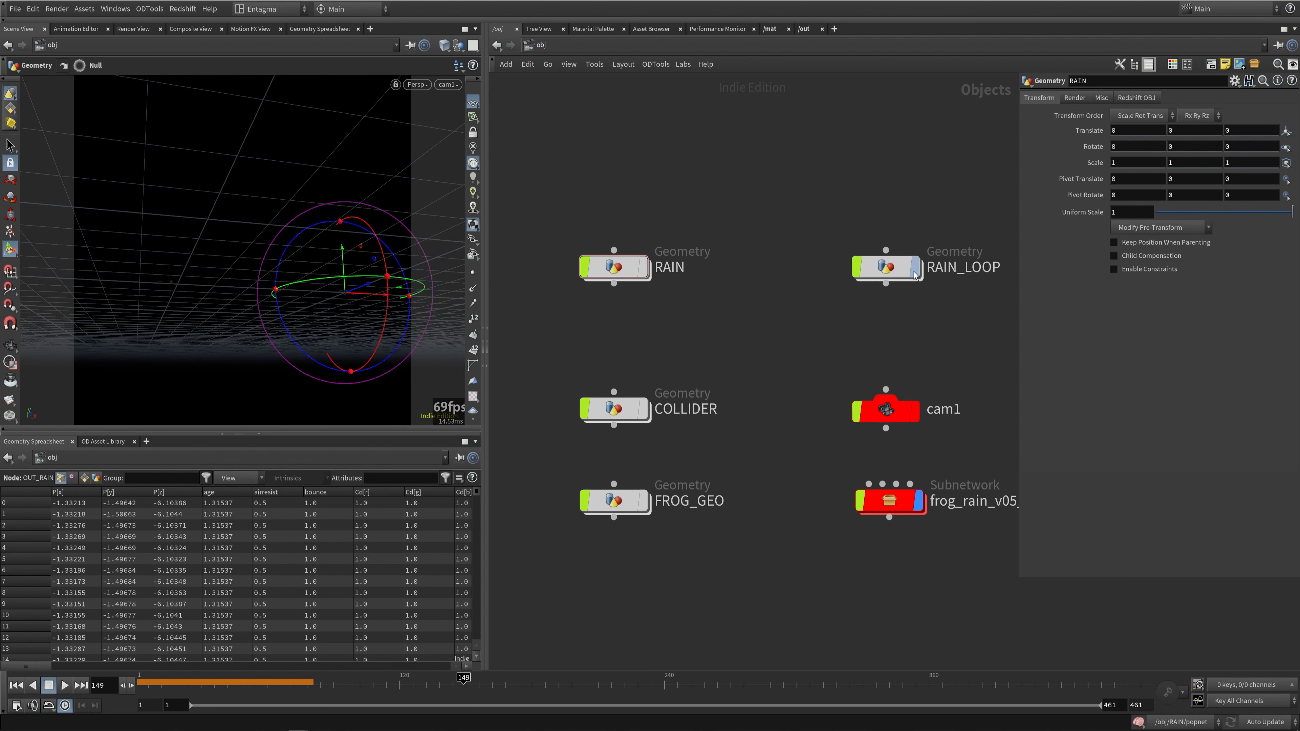
double_click(885, 271)
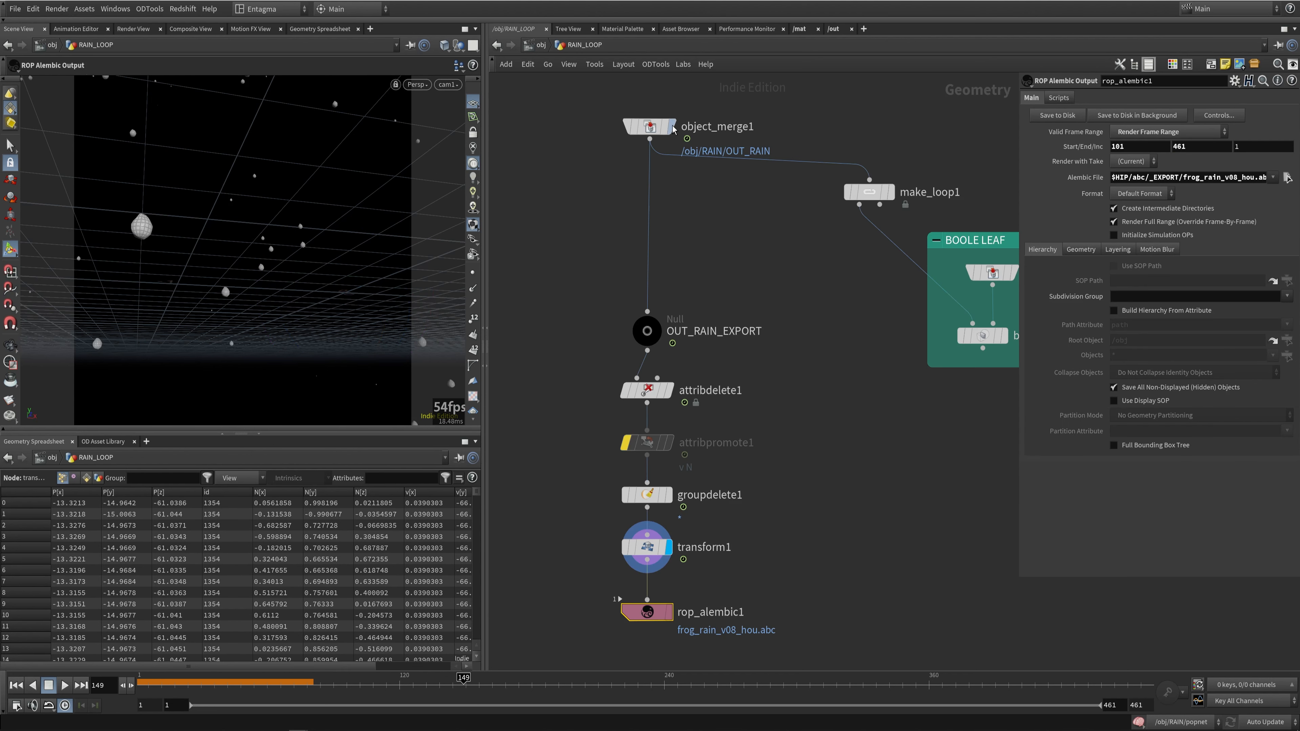
left_click(673, 127)
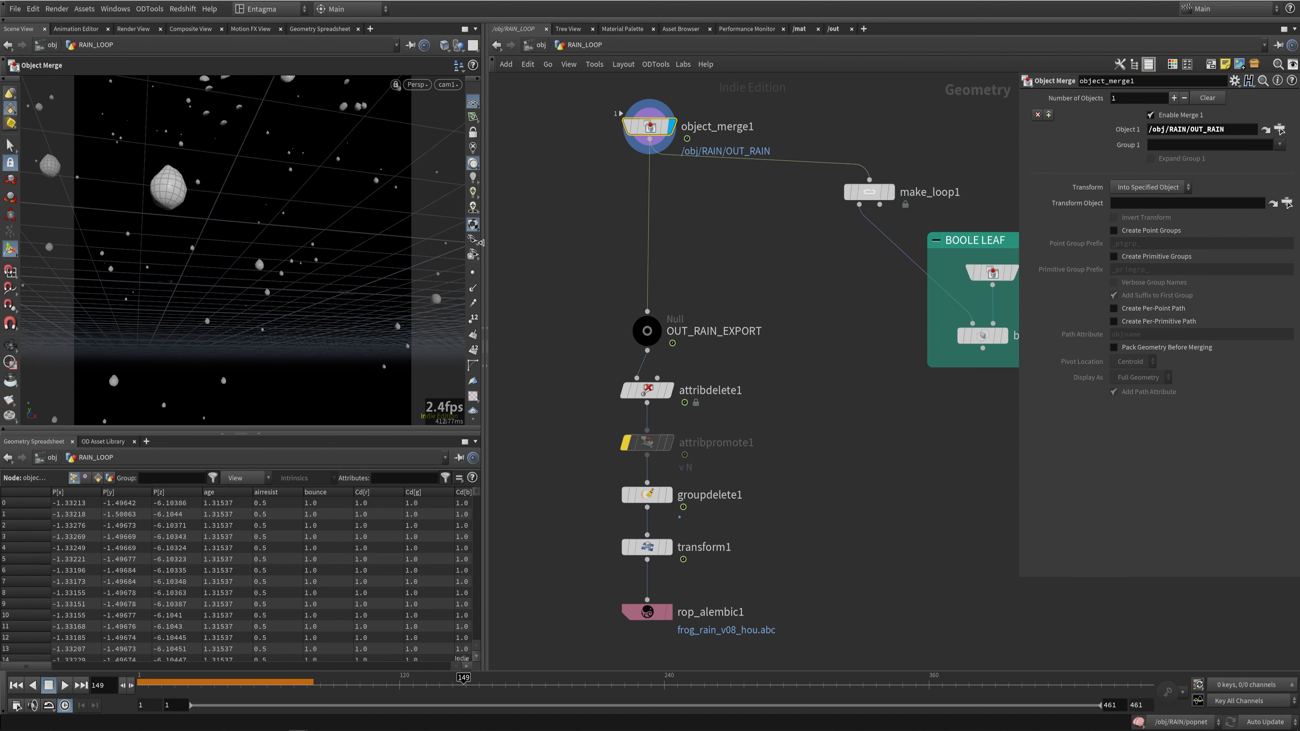
Step: Compare the attributes and groups of OUT_RAIN_EXPORT with attribdelete1, and examine the group deletion settings of groupdelete1
middle_click_drag(793, 379, 736, 301)
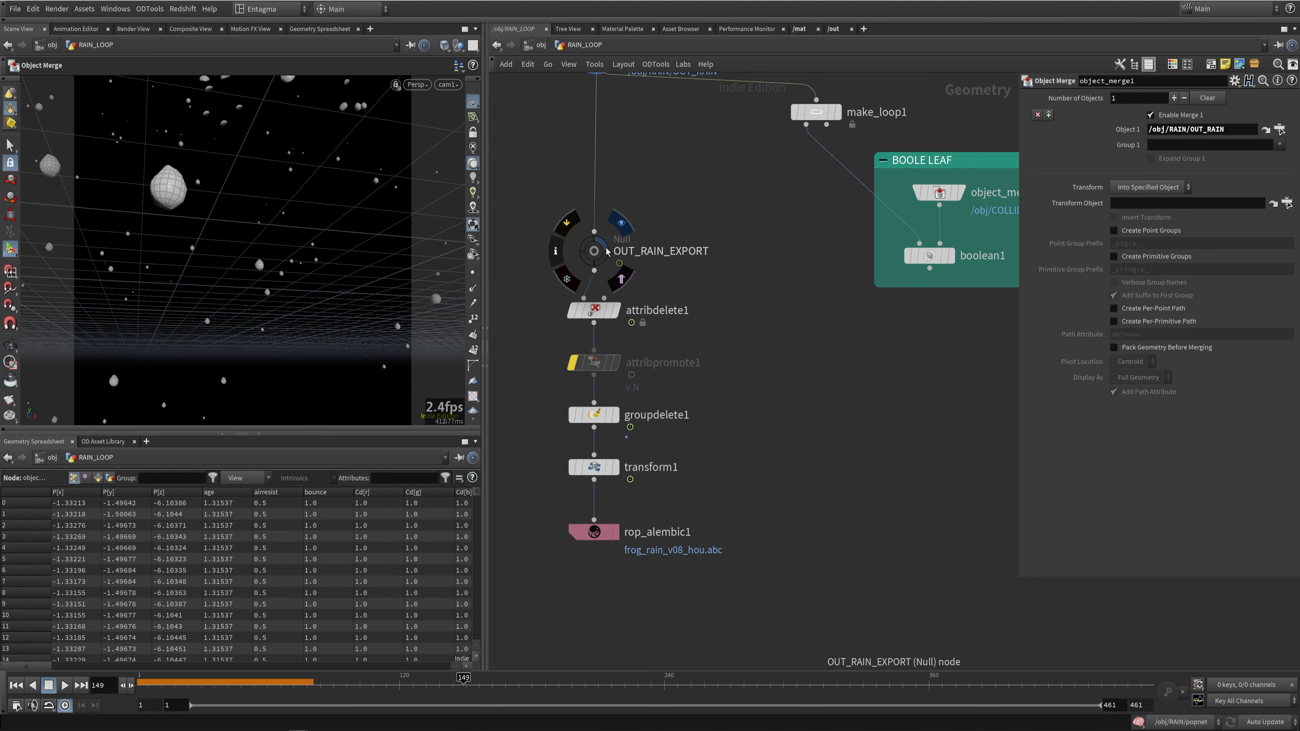
left_click(602, 309)
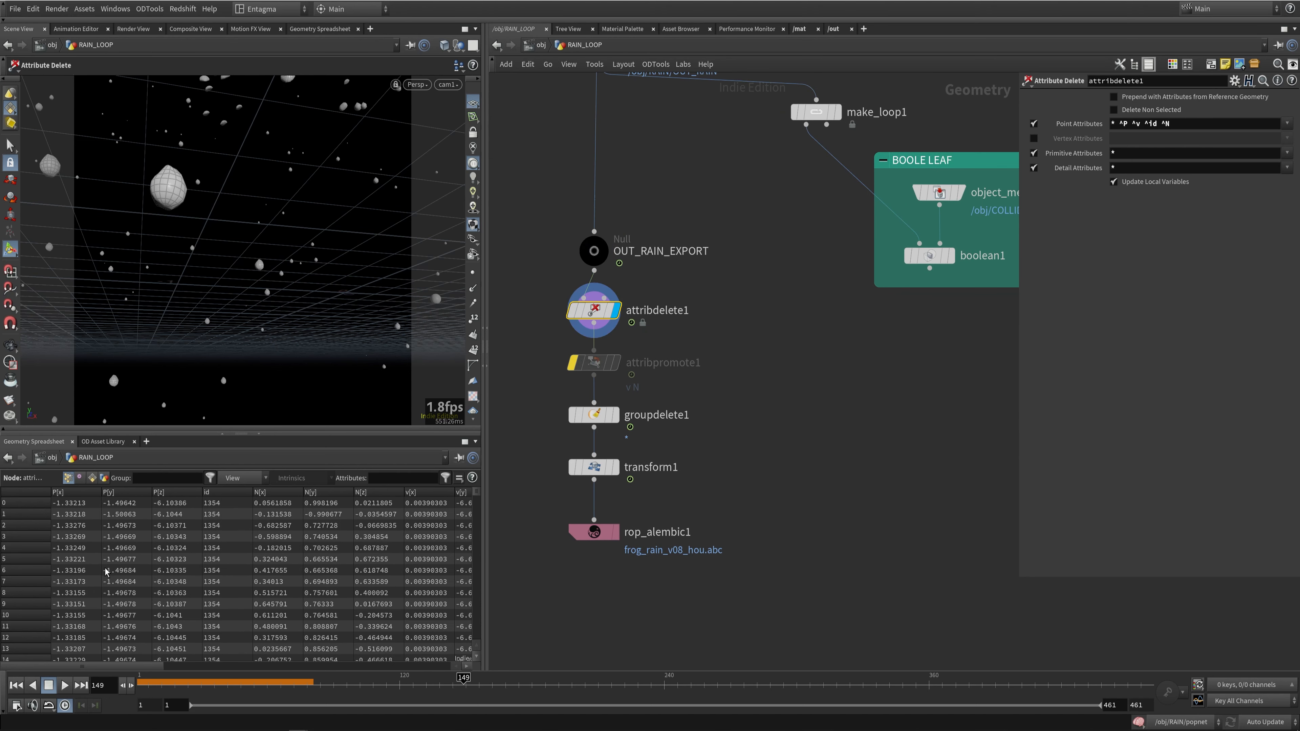
left_click_drag(105, 667, 79, 641)
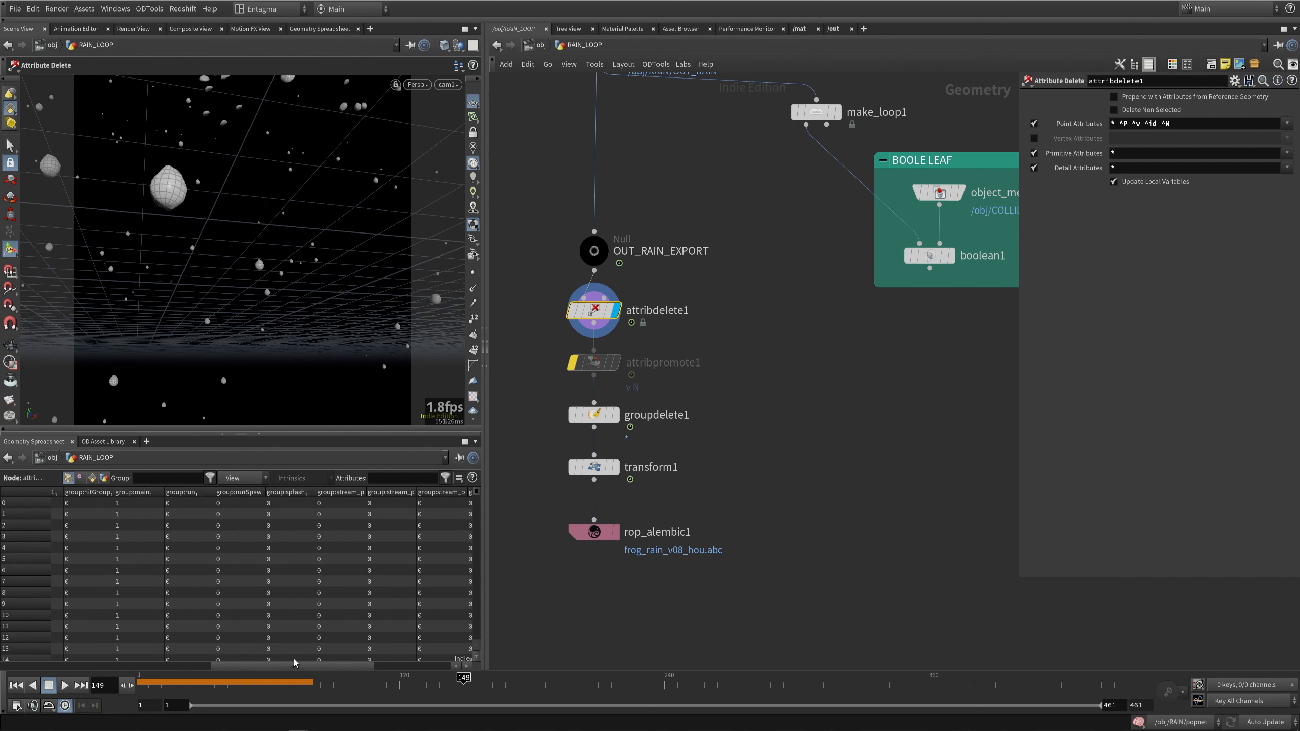
left_click_drag(131, 666, 48, 687)
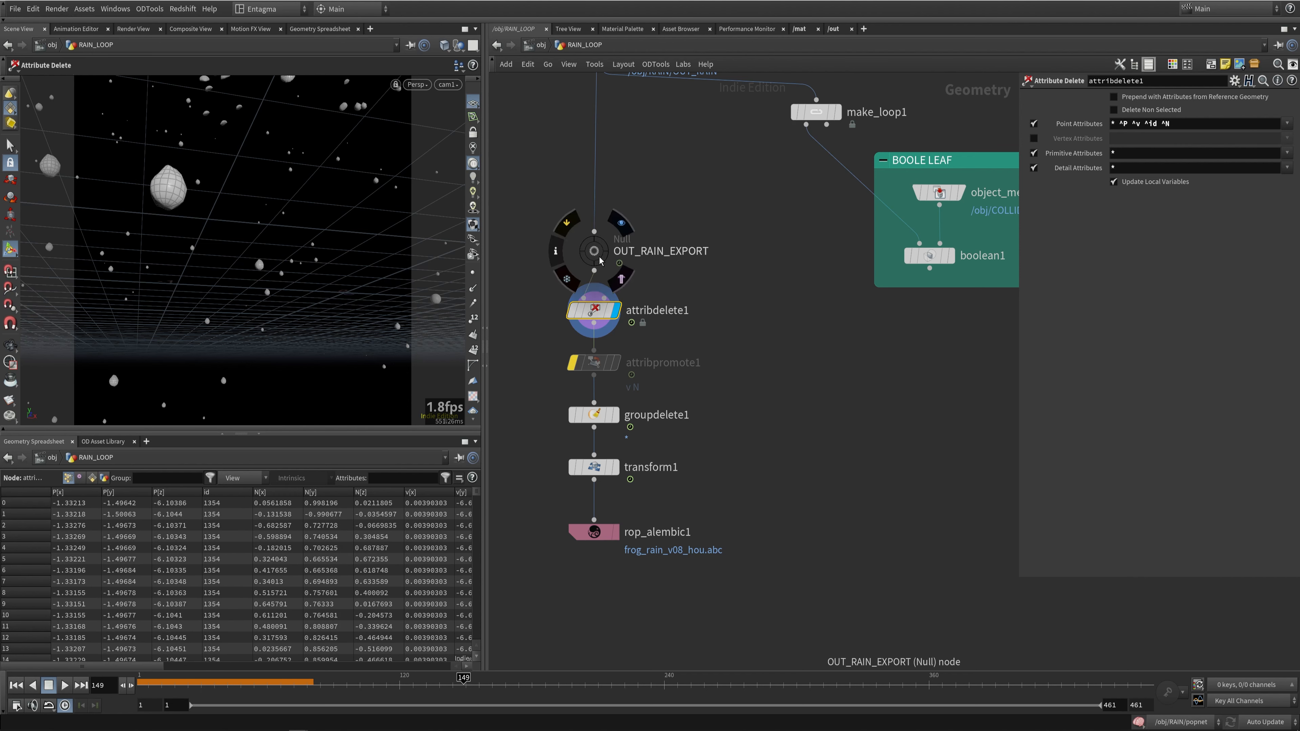
left_click(590, 258)
mouse_move(39, 665)
left_mouse_down()
mouse_move(403, 665)
mouse_move(36, 657)
left_mouse_up()
left_click(593, 310)
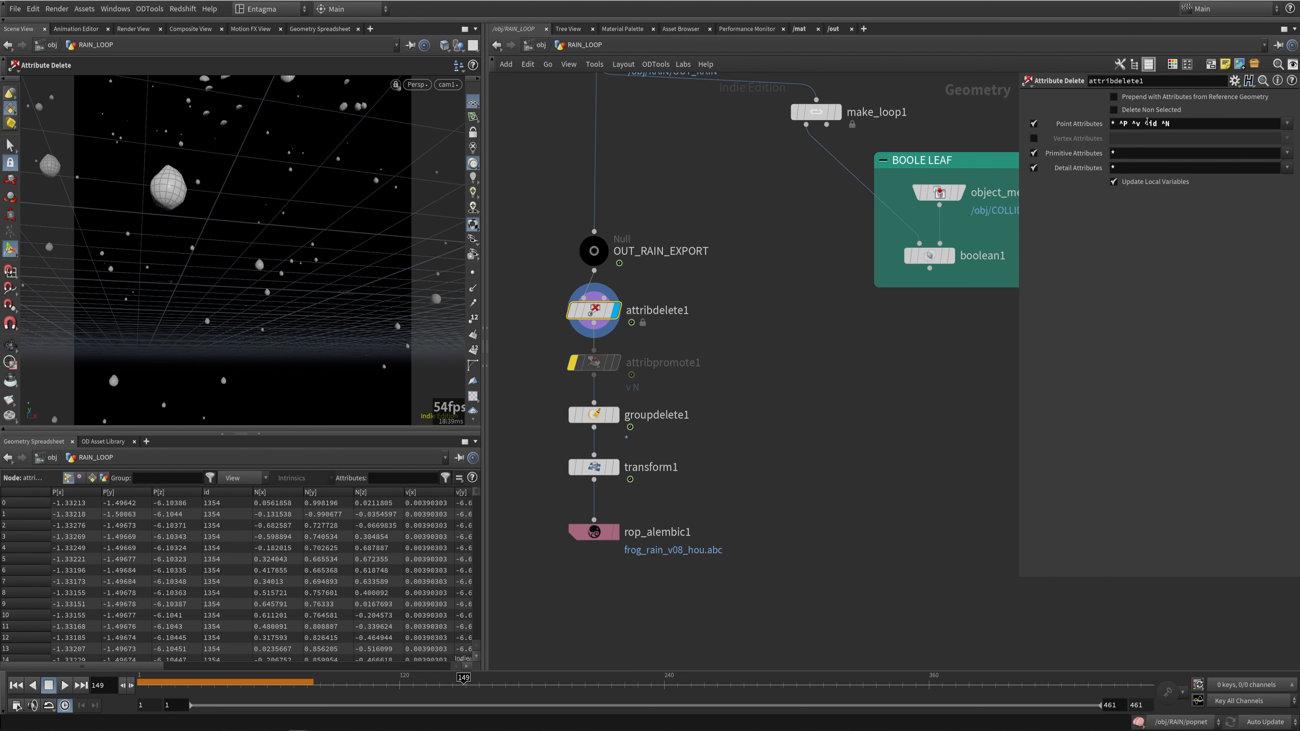
left_click(594, 414)
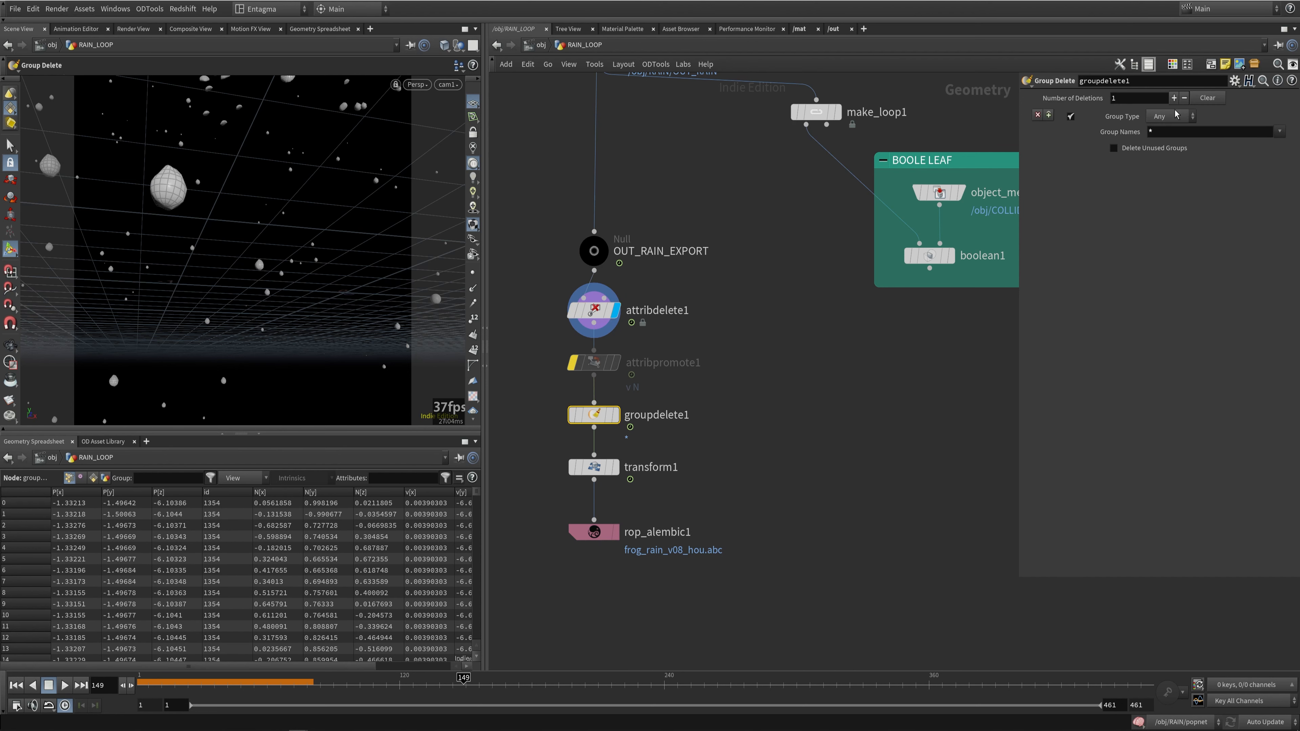
left_click(614, 468)
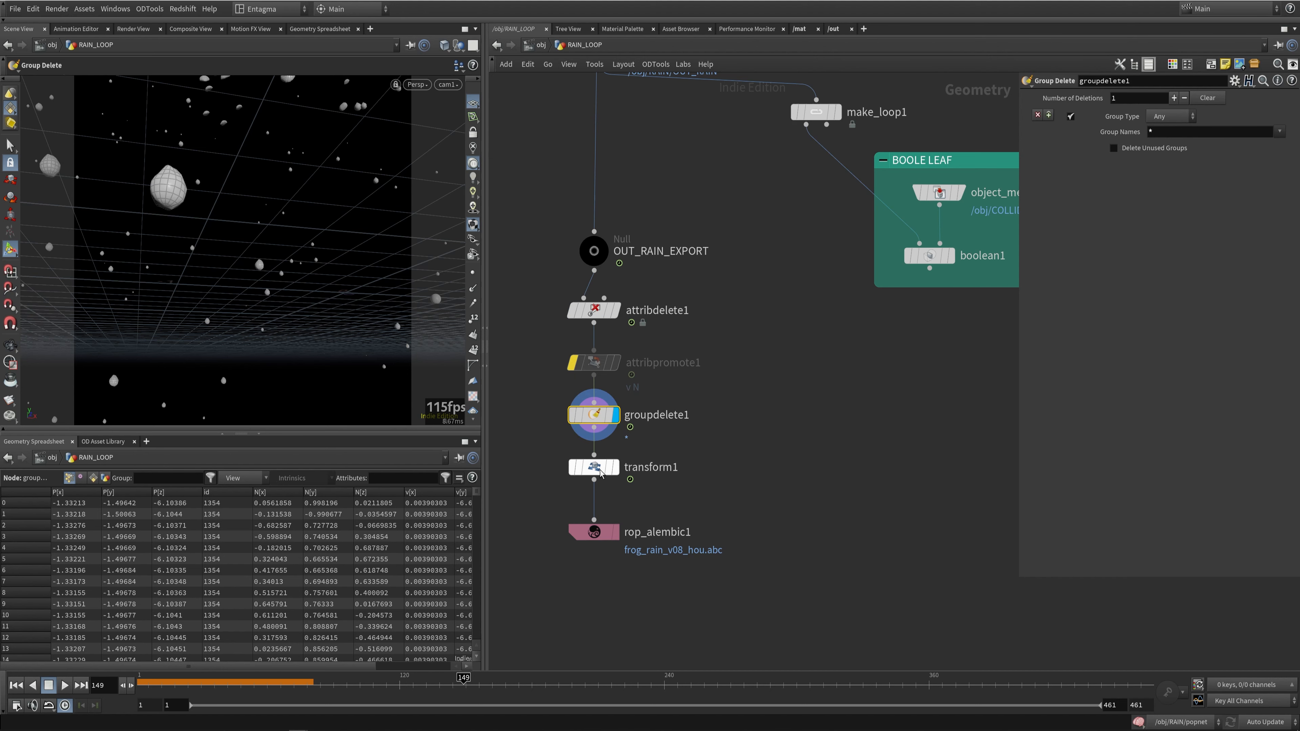
Step: Display transform1, frame its enlarged rain, and compare it with OUT_RAIN_EXPORT to examine the uniform scale setting
left_click(616, 469)
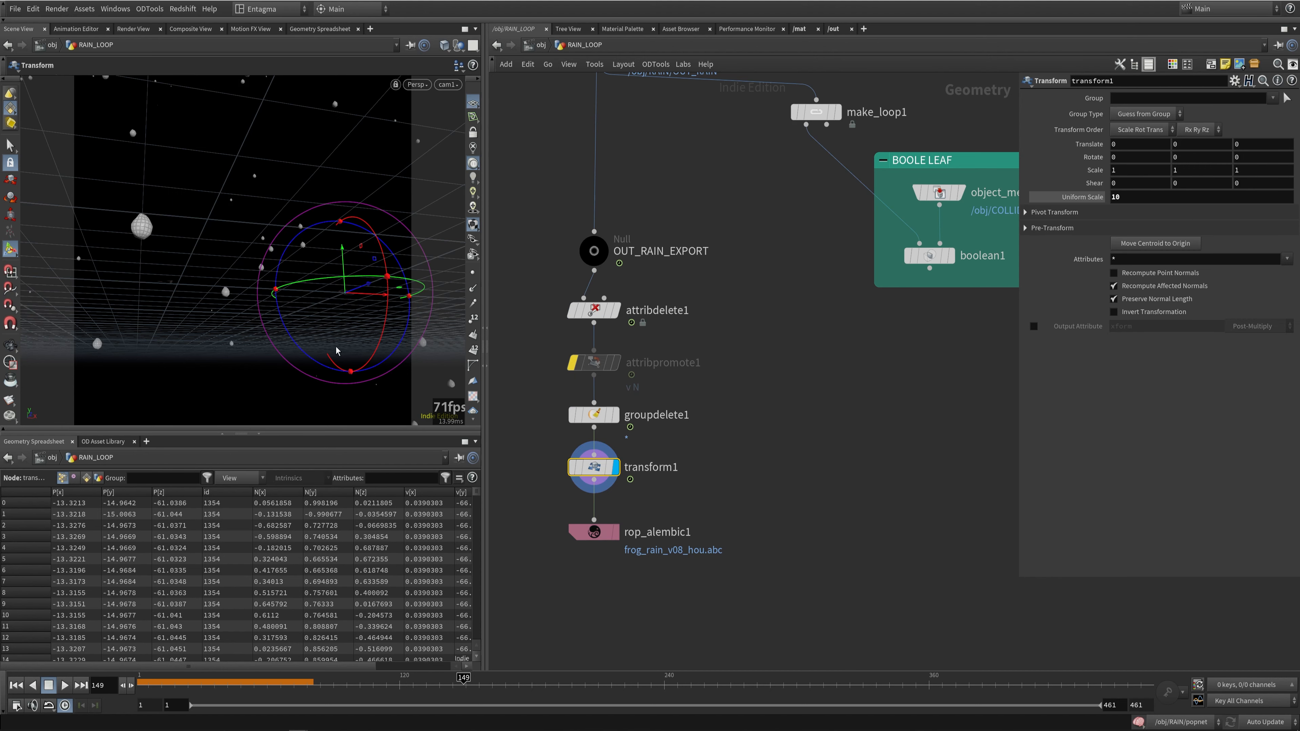
key("space+g")
left_click_drag(287, 319, 358, 348, "alt")
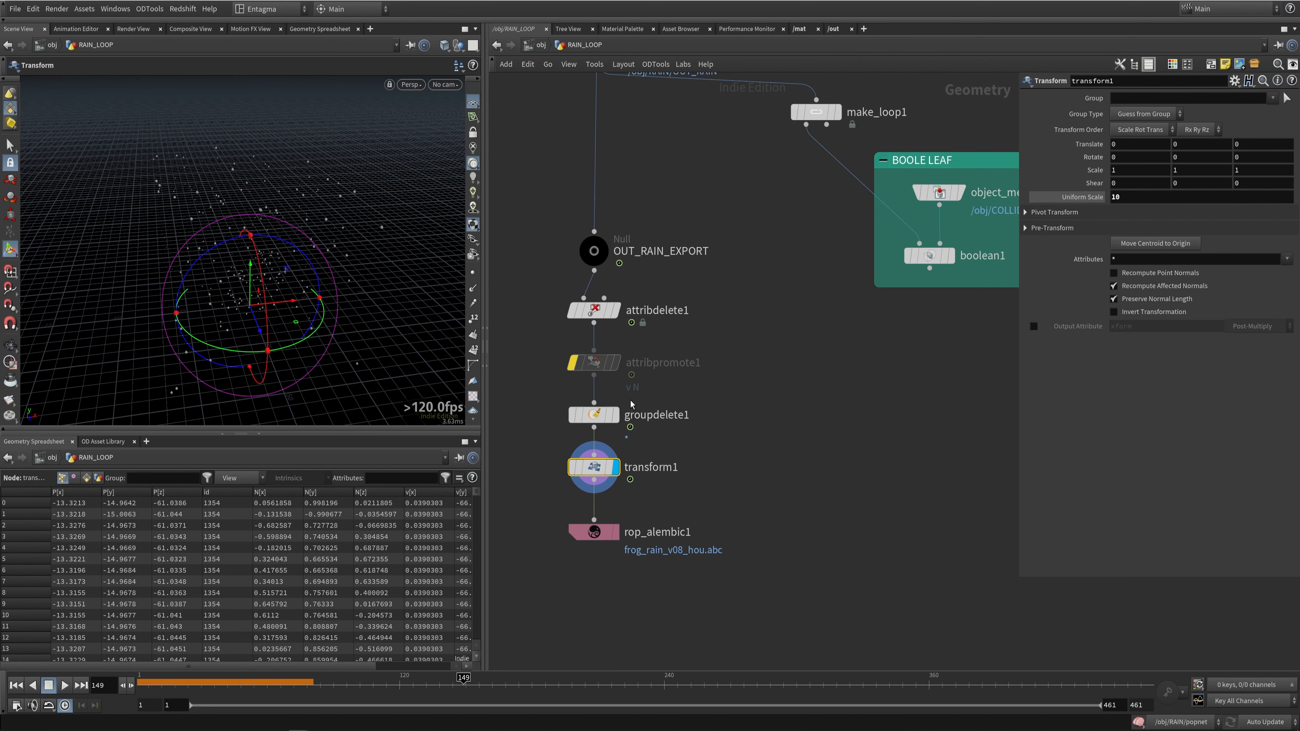
left_click(603, 244)
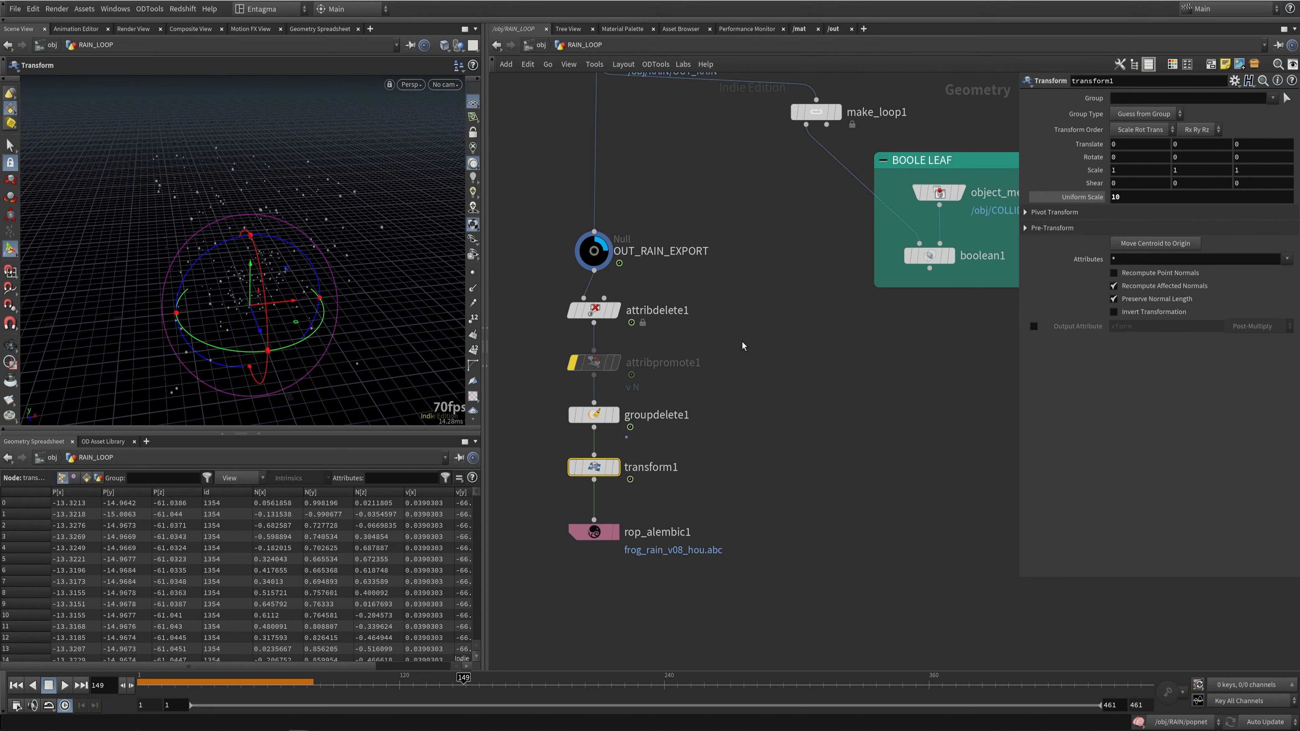
left_click(618, 468)
left_click(756, 468)
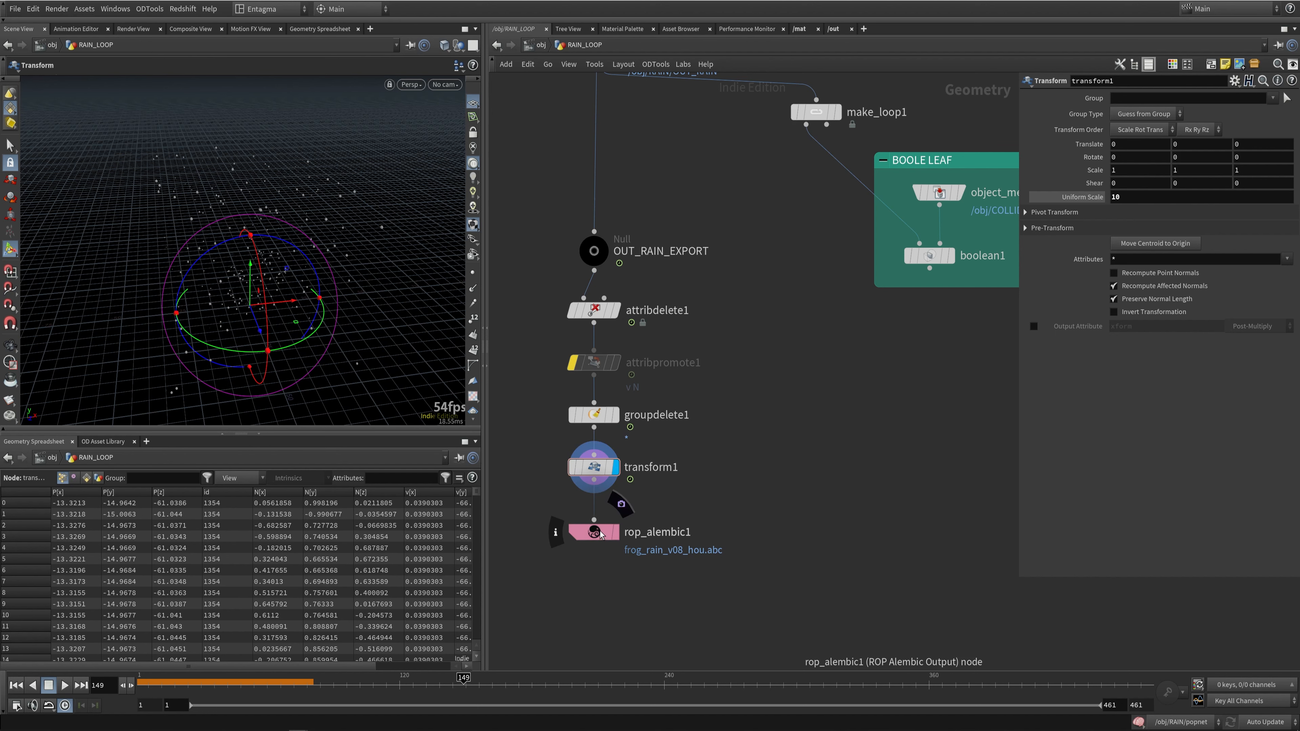
Step: Examine the frame range and Alembic file settings of rop_alembic1, scrubbing the rain to frame 63
left_click(603, 534)
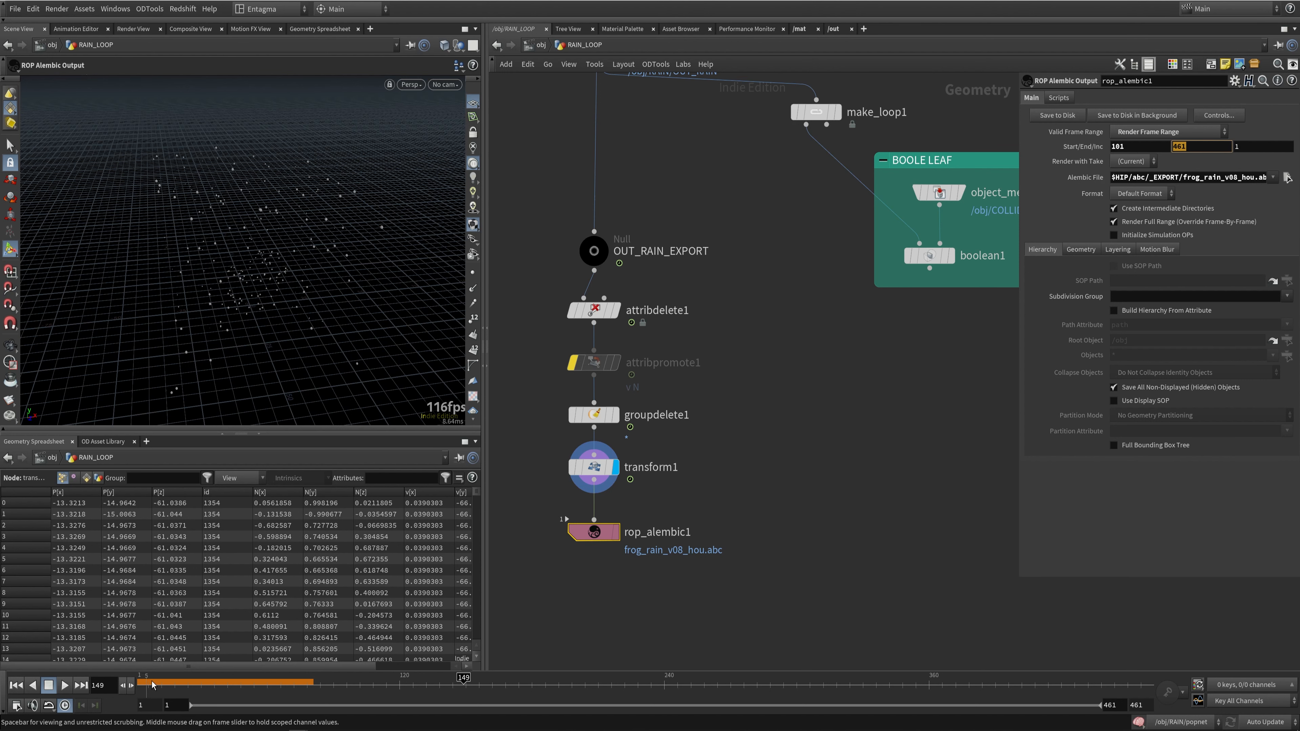
mouse_move(145, 684)
left_mouse_down()
mouse_move(369, 685)
mouse_move(254, 683)
left_mouse_up()
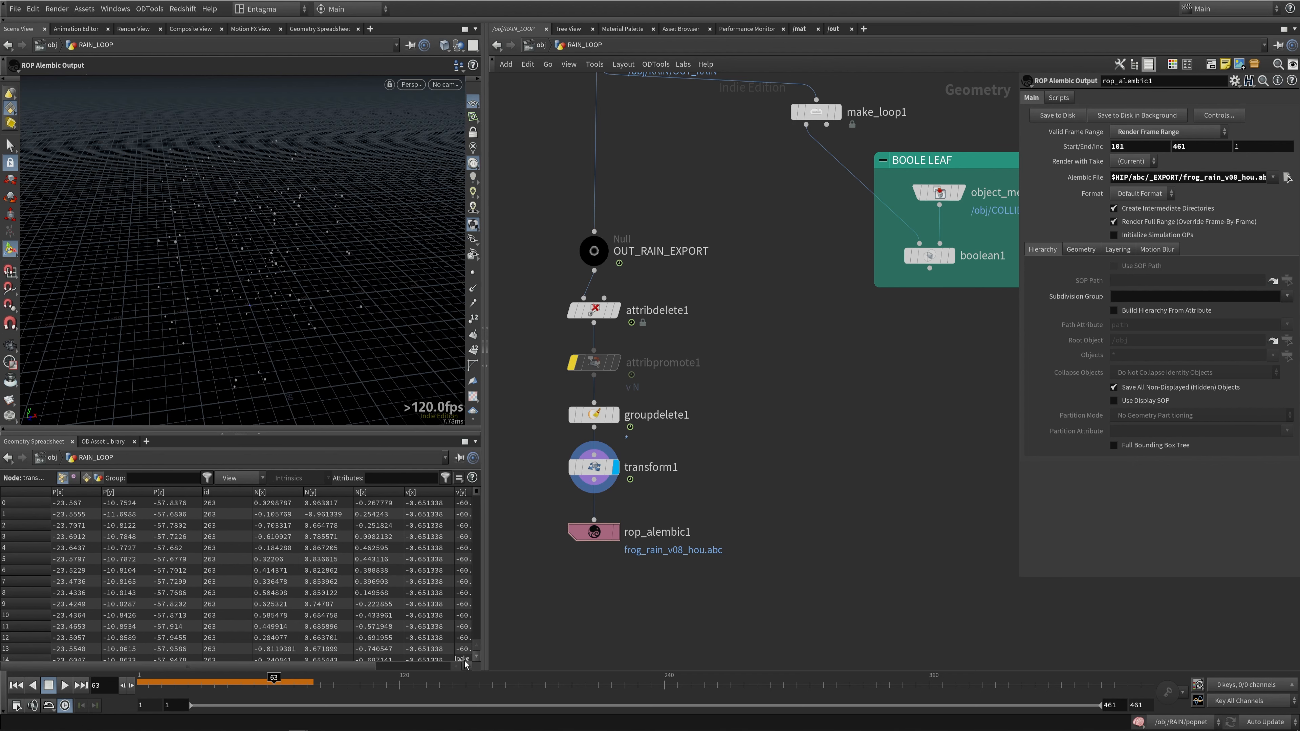
left_click(596, 532)
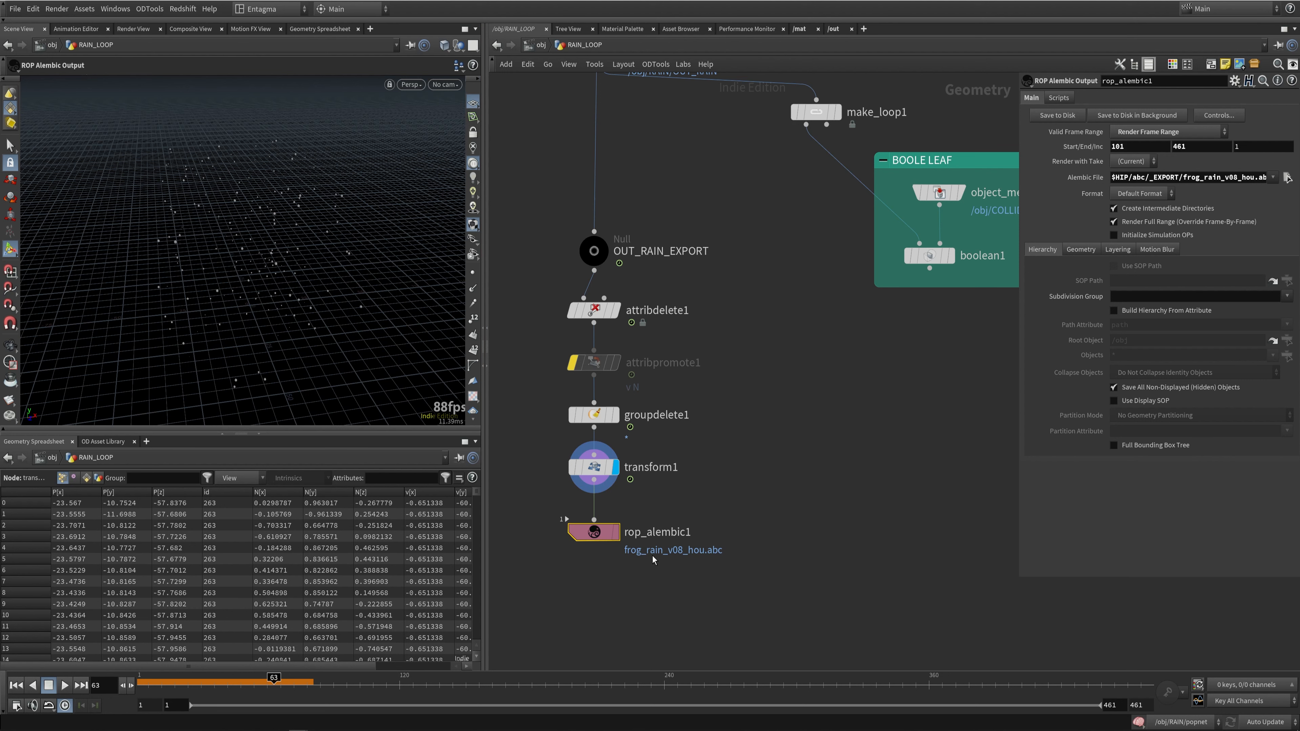